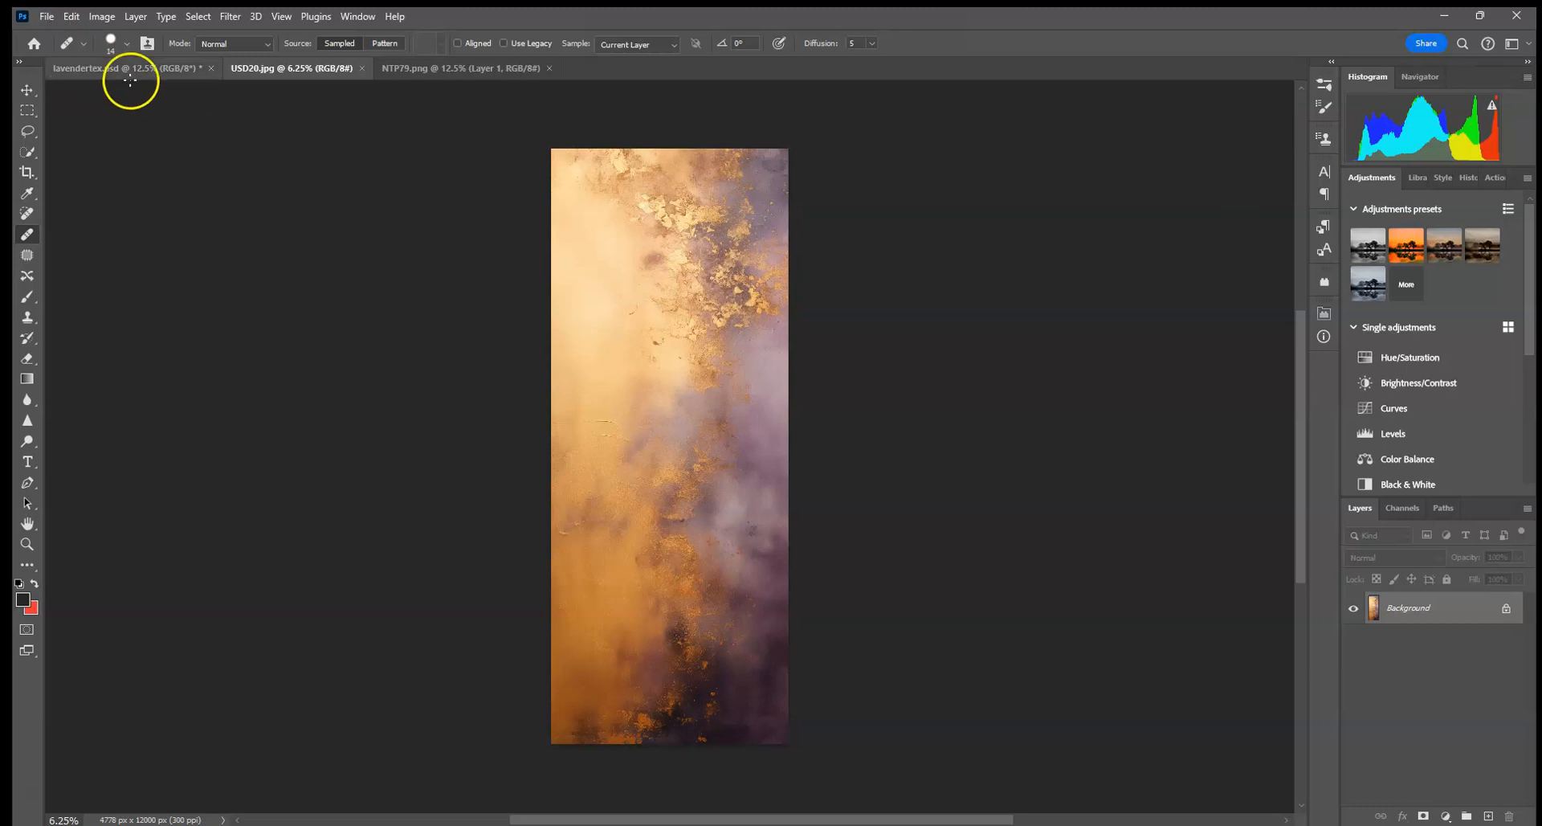
Step: Switch to lavendertex.psd and automatically select the woman in the lavender gown with Select Subject
left_click(128, 69)
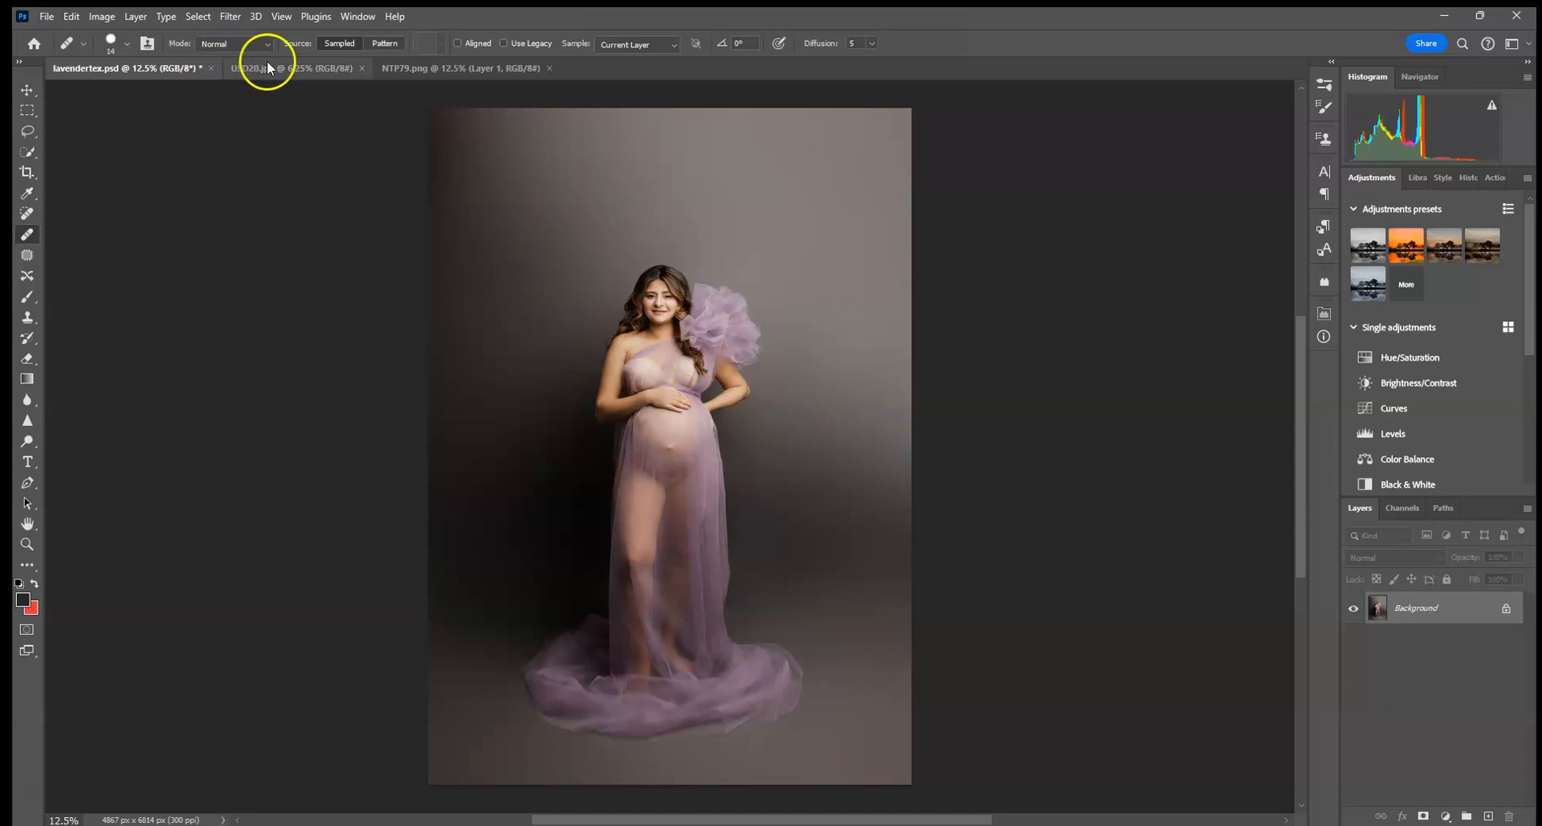
left_click(28, 155)
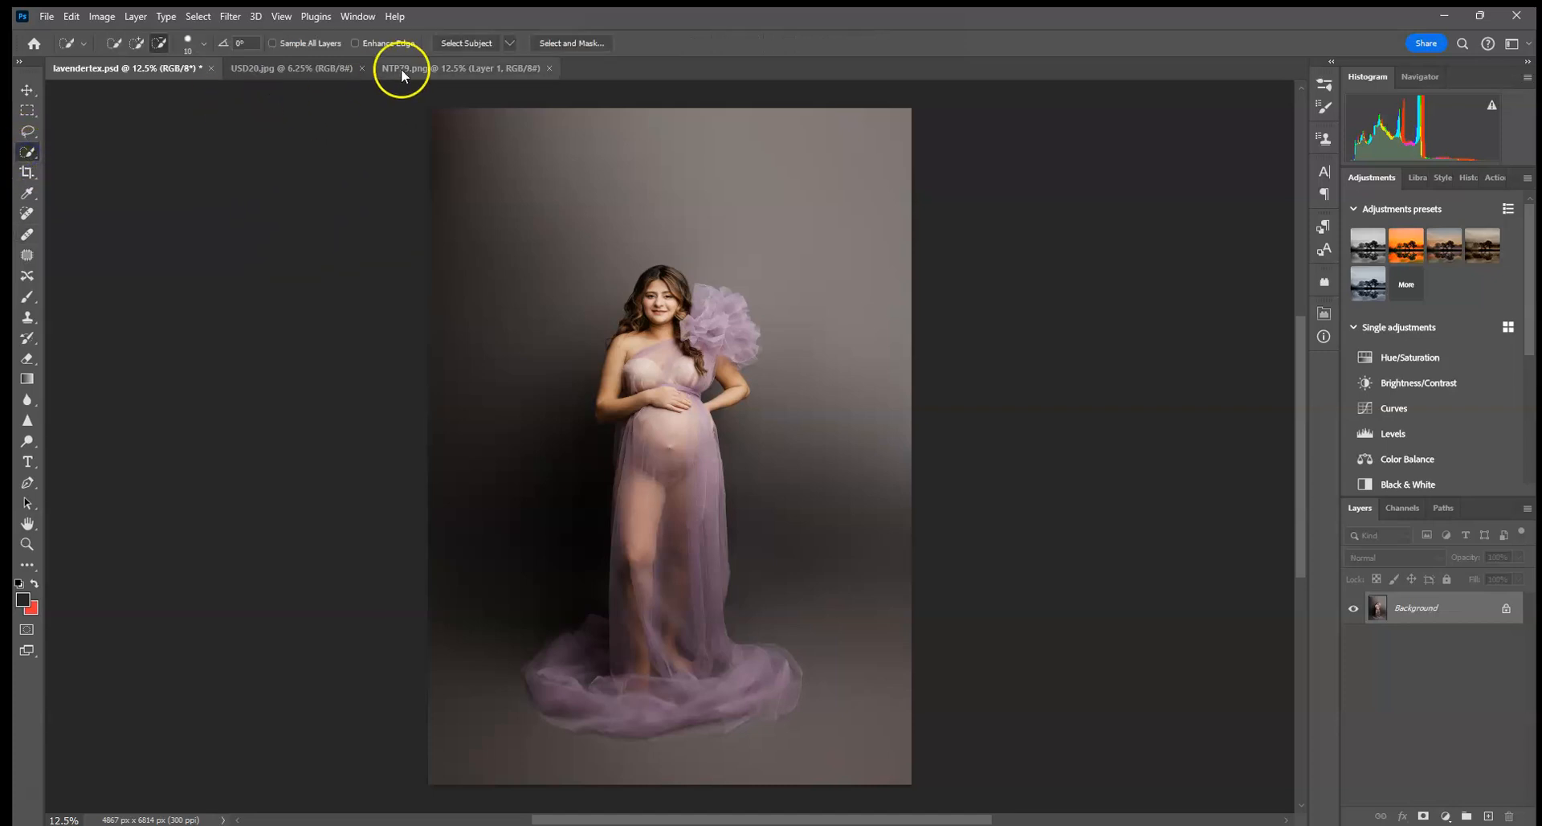
left_click(467, 42)
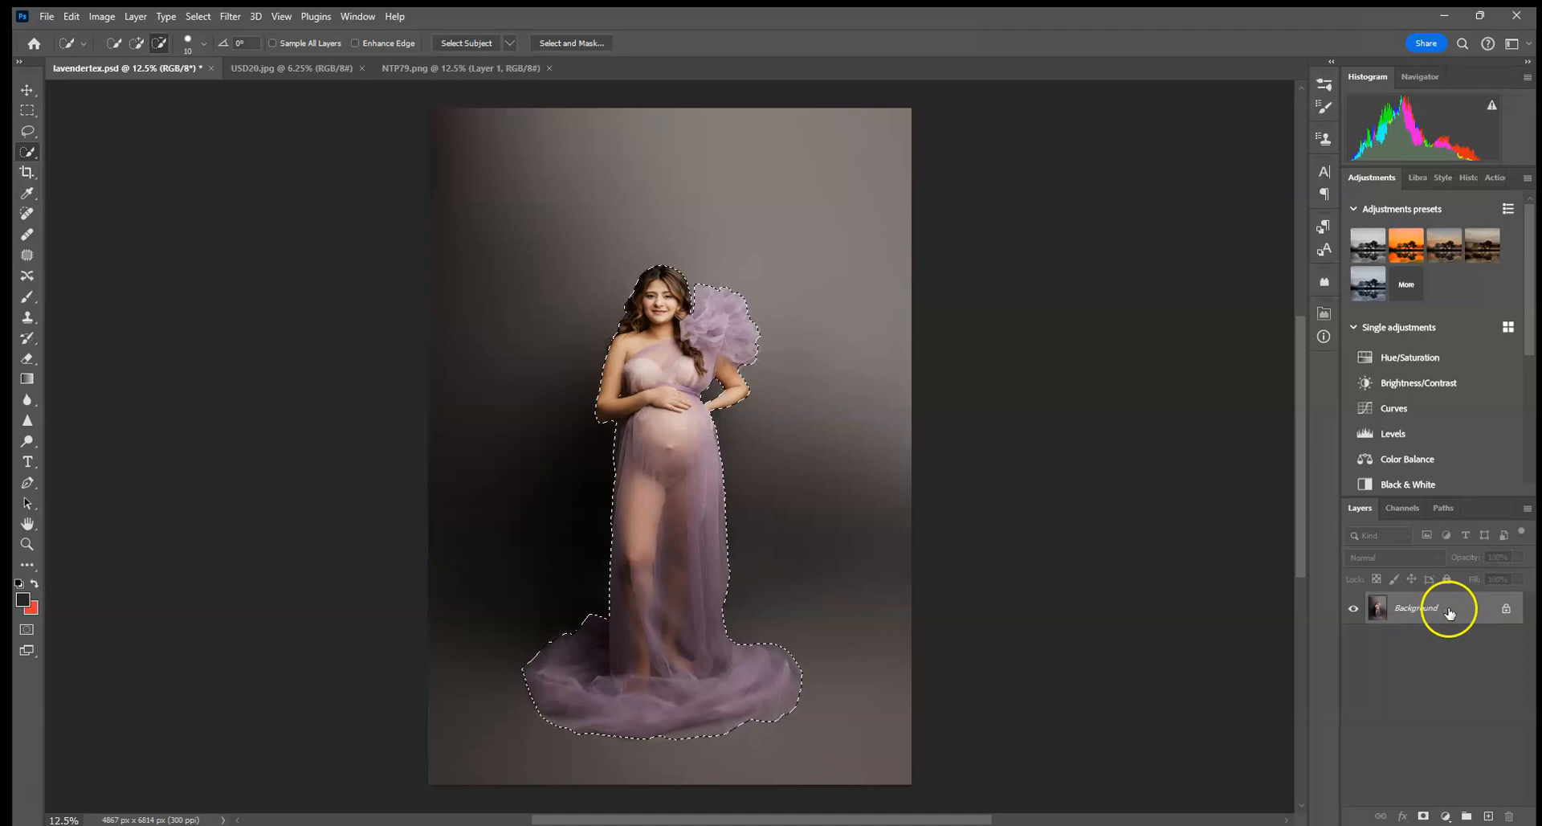
Step: Duplicate the Background layer with a layer mask made from the subject selection, then invert that mask
left_click_drag(1464, 615, 1488, 815)
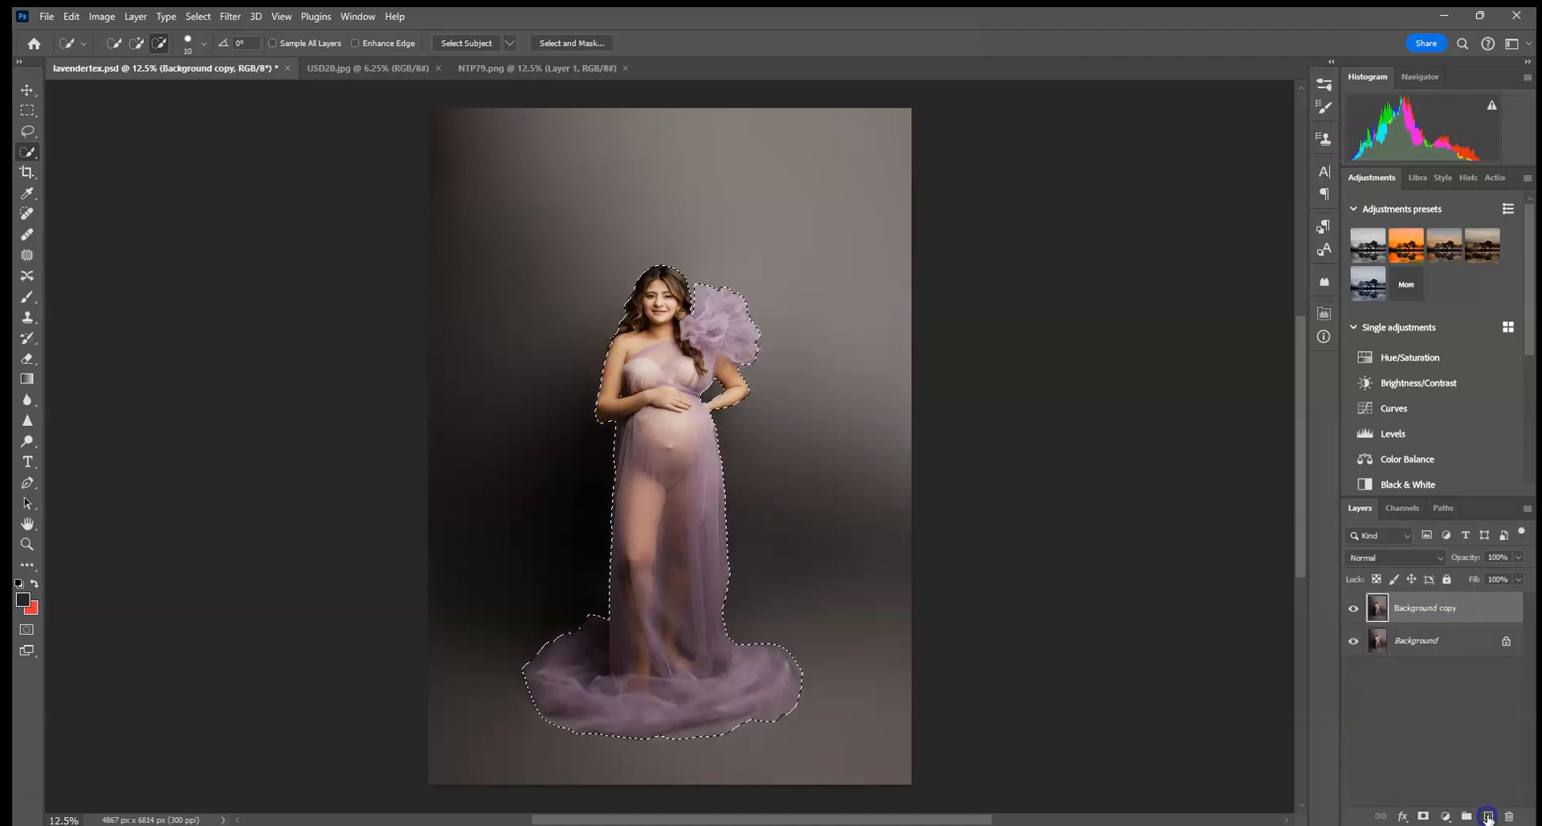
left_click(1424, 815)
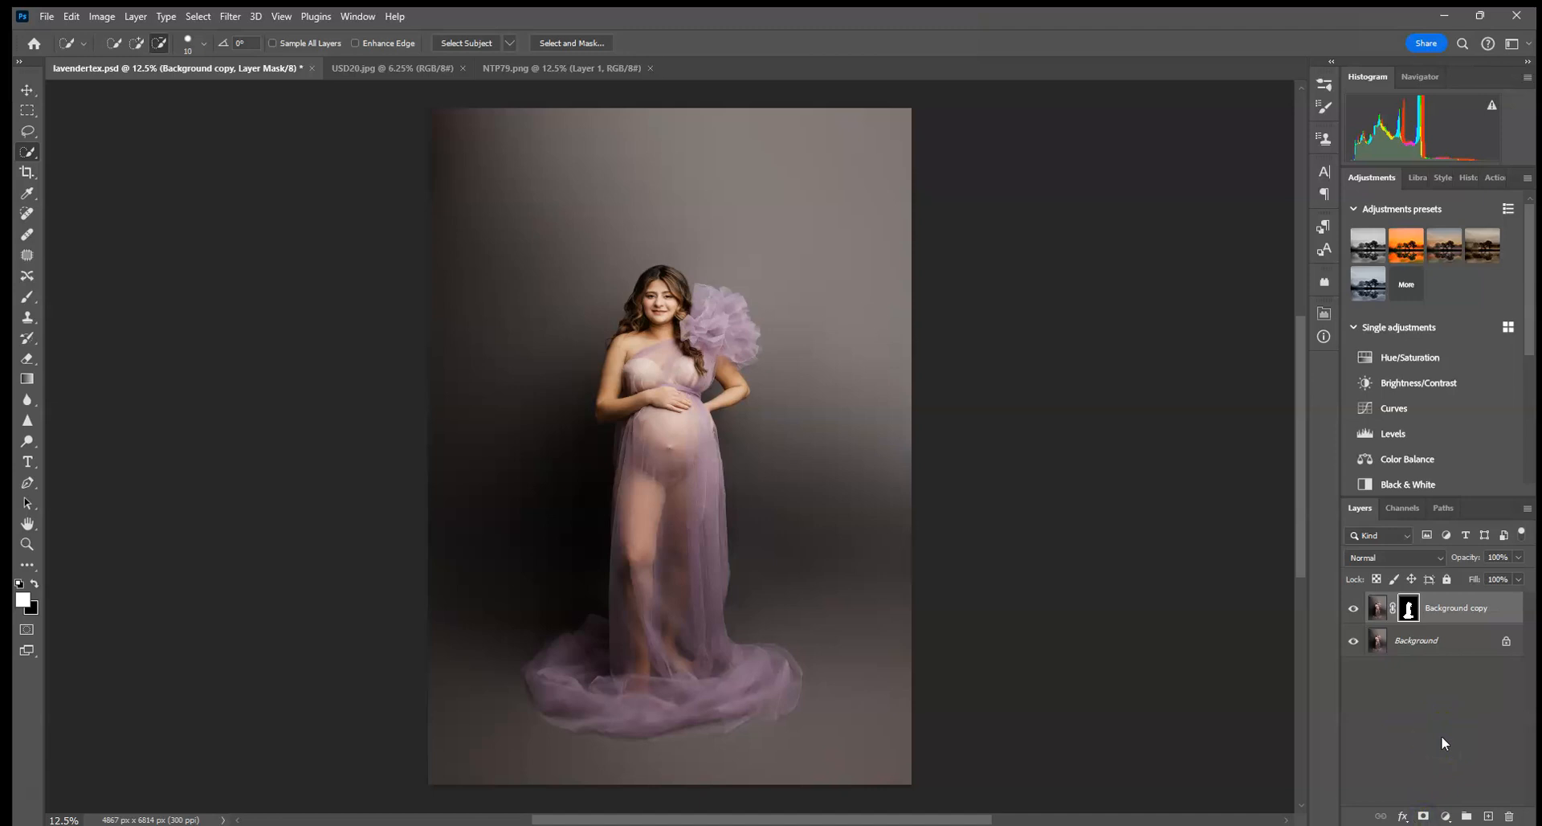
key("ctrl+i")
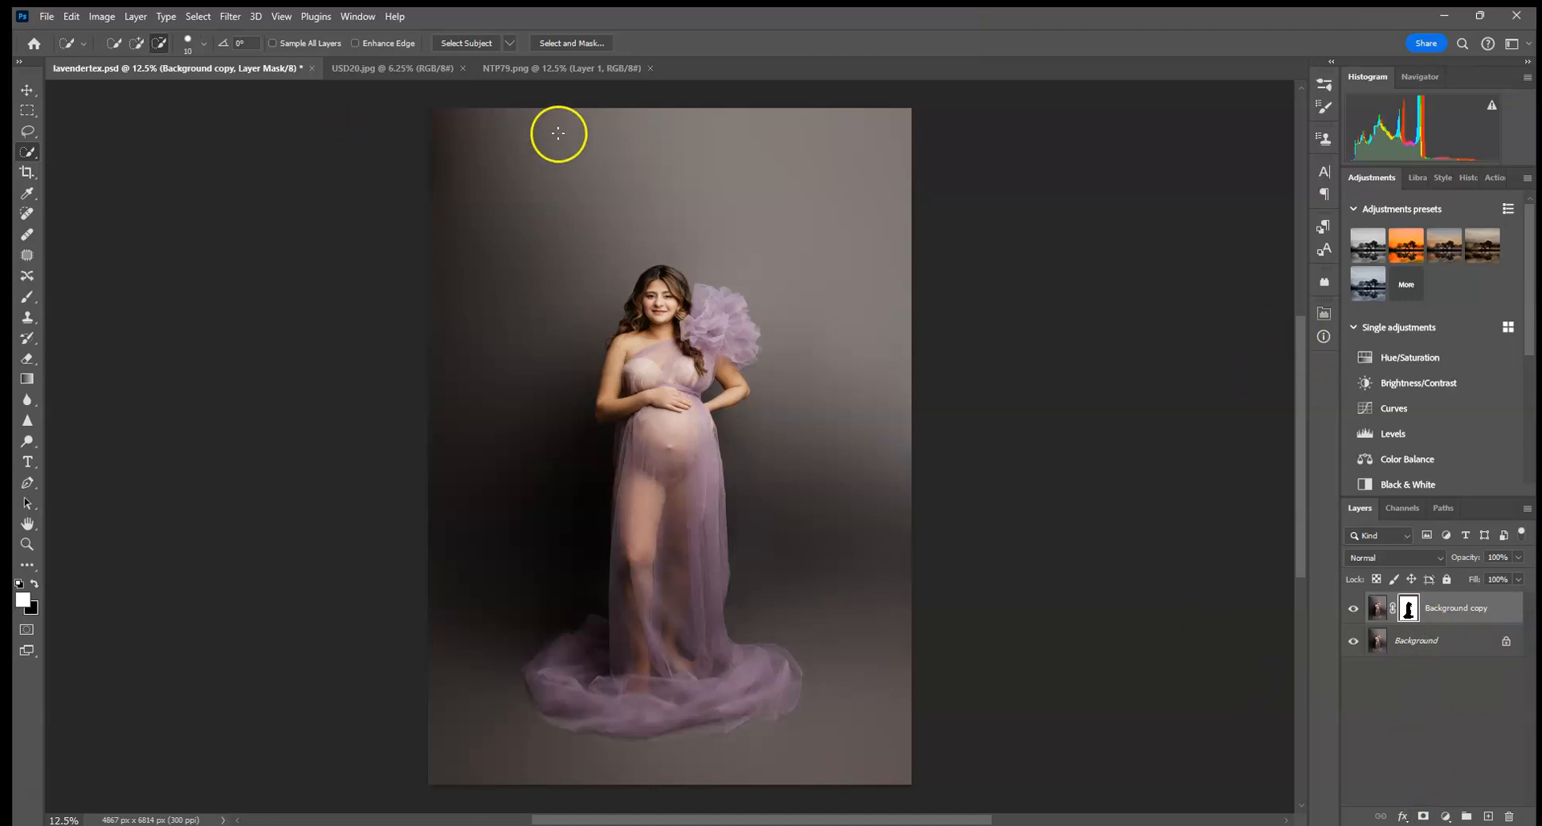
Step: Copy the entire USD20.jpg texture image and paste it into lavendertex.psd as a new layer
left_click(366, 70)
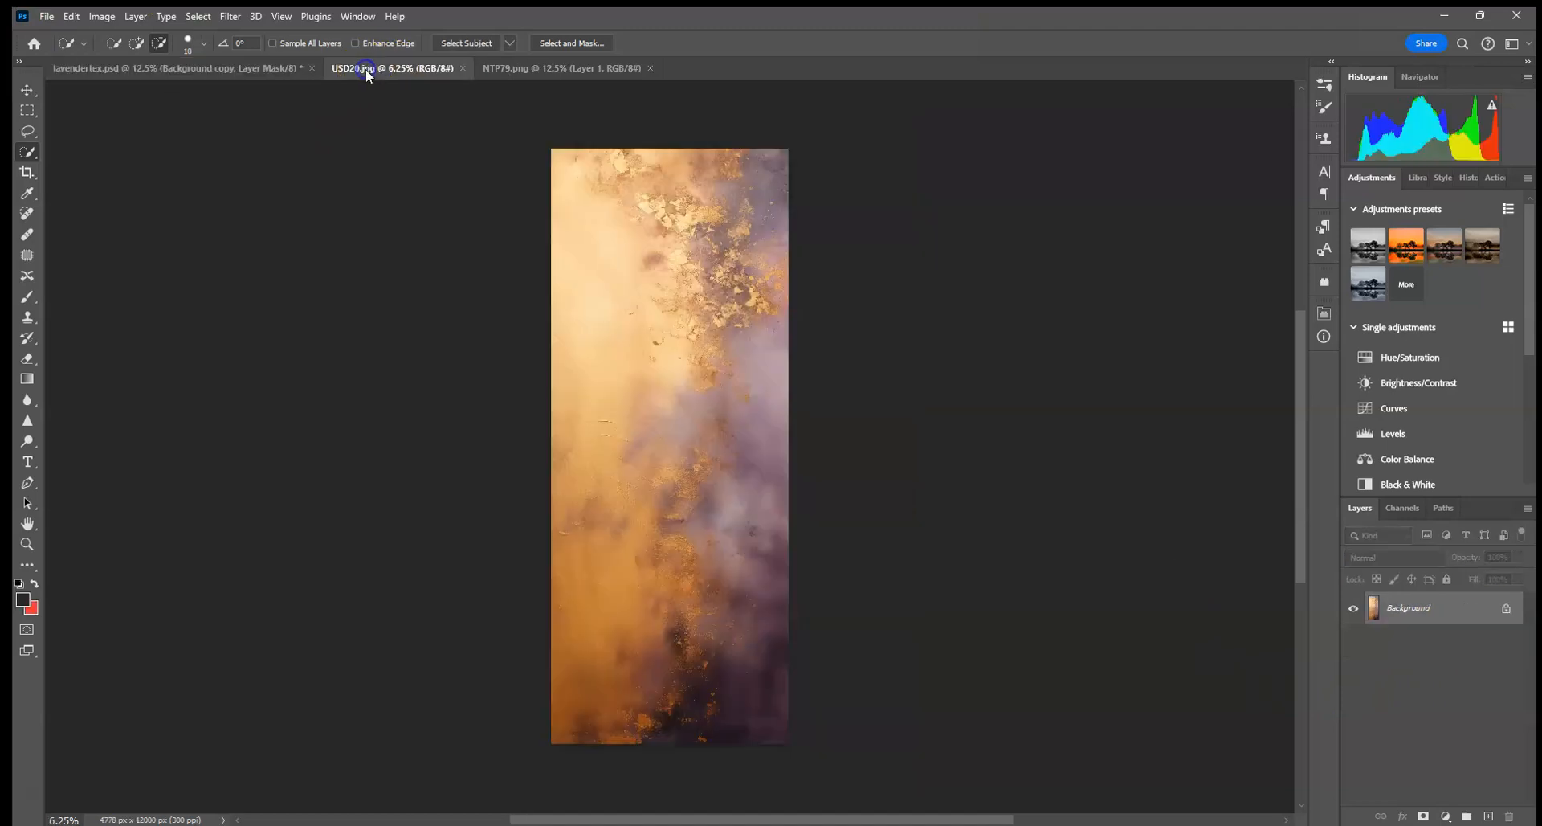
left_click(198, 16)
left_click(208, 36)
left_click(71, 16)
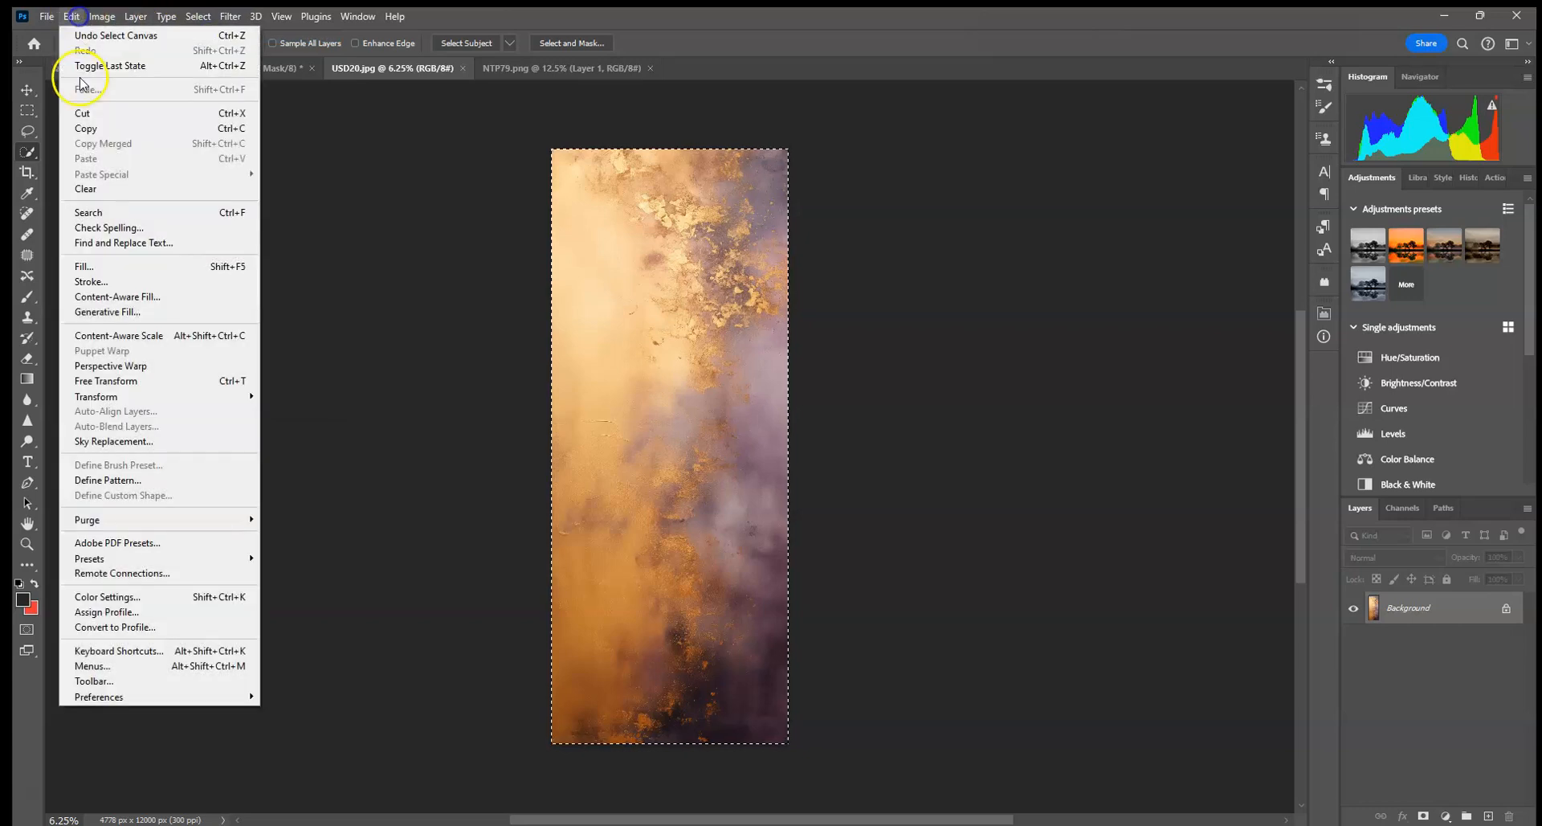
left_click(89, 120)
left_click(94, 69)
left_click(72, 16)
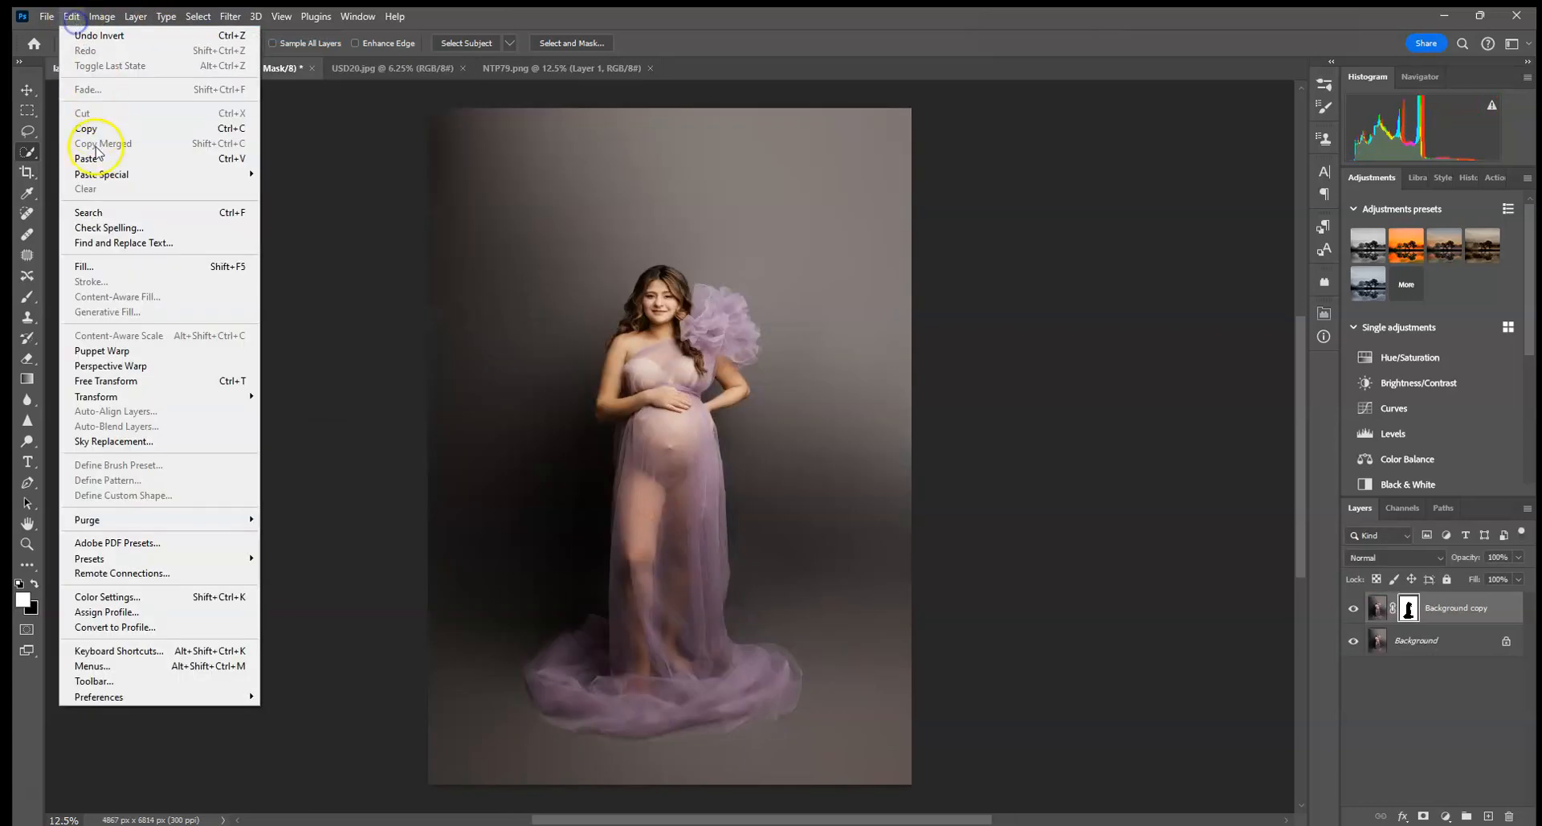
left_click(100, 155)
Step: Scale the pasted texture proportionally to 53.58% and centre it horizontally over the woman, extending past the canvas's upper edge
left_click(15, 94)
left_click_drag(433, 108, 609, 517)
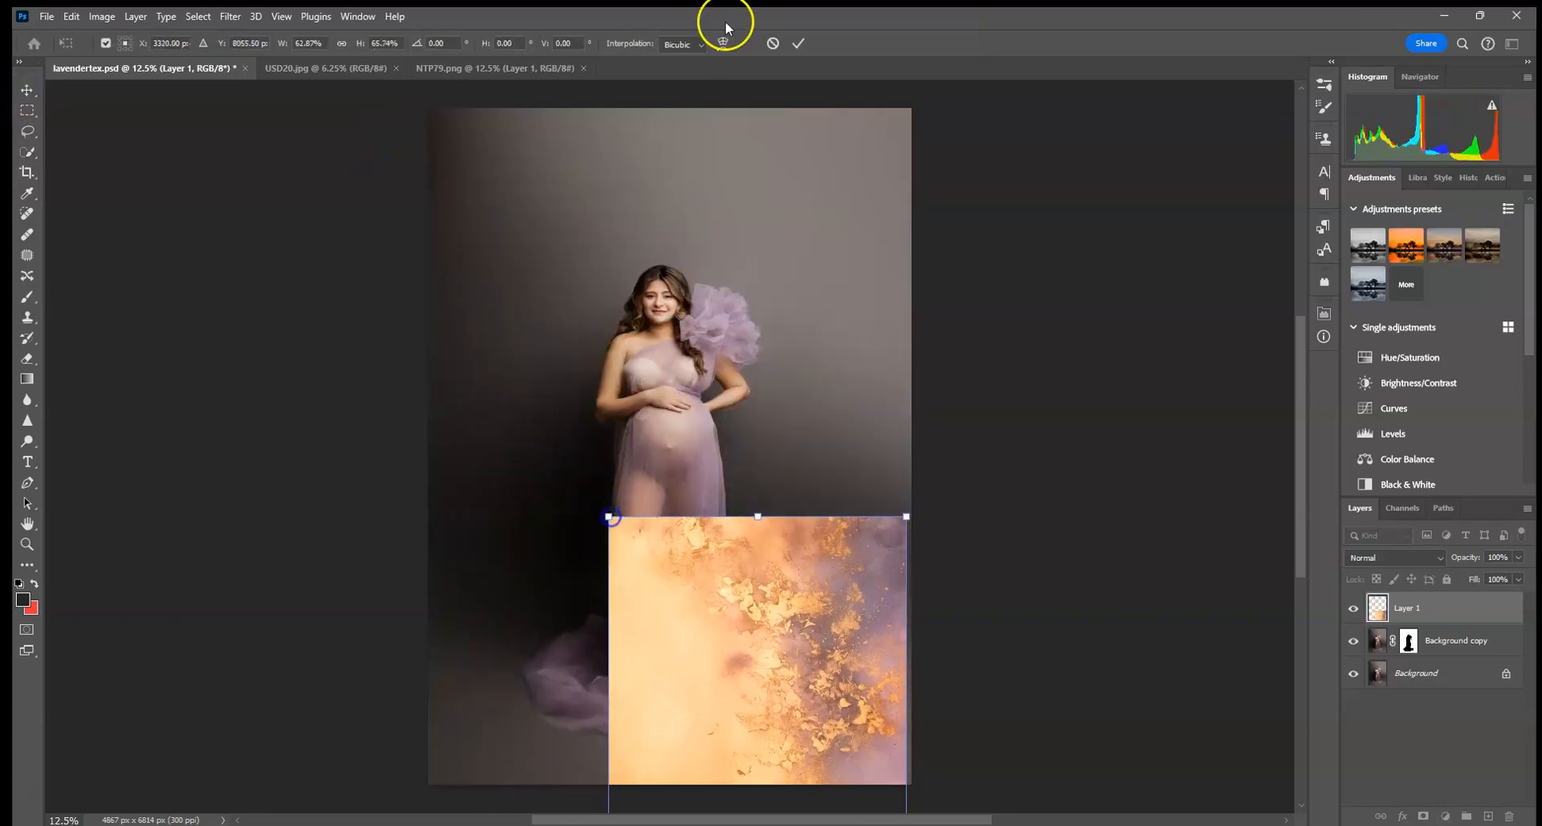
left_click(773, 45)
left_click(433, 106)
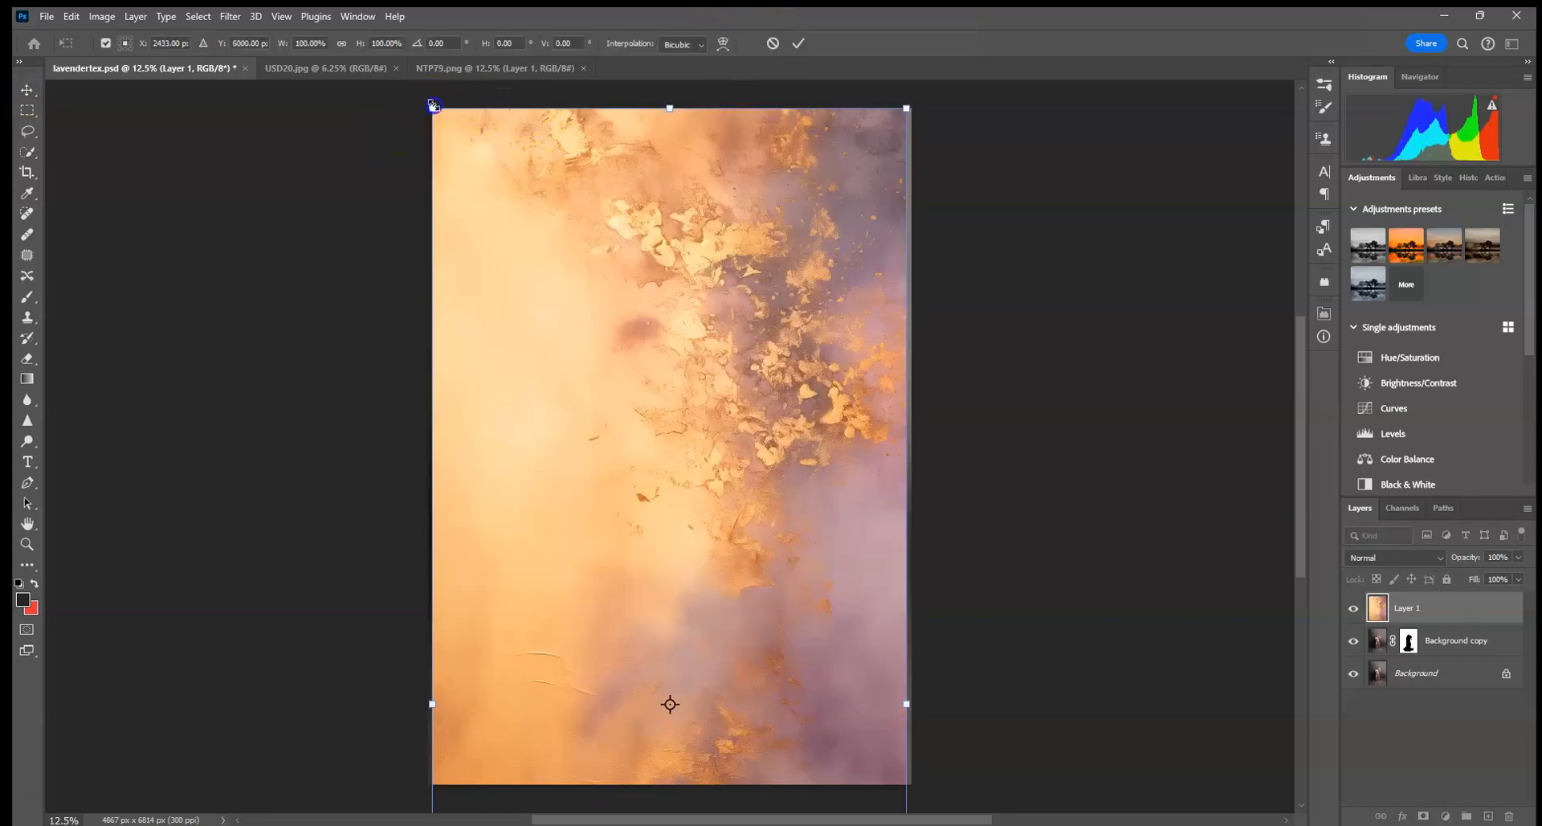
left_click(341, 44)
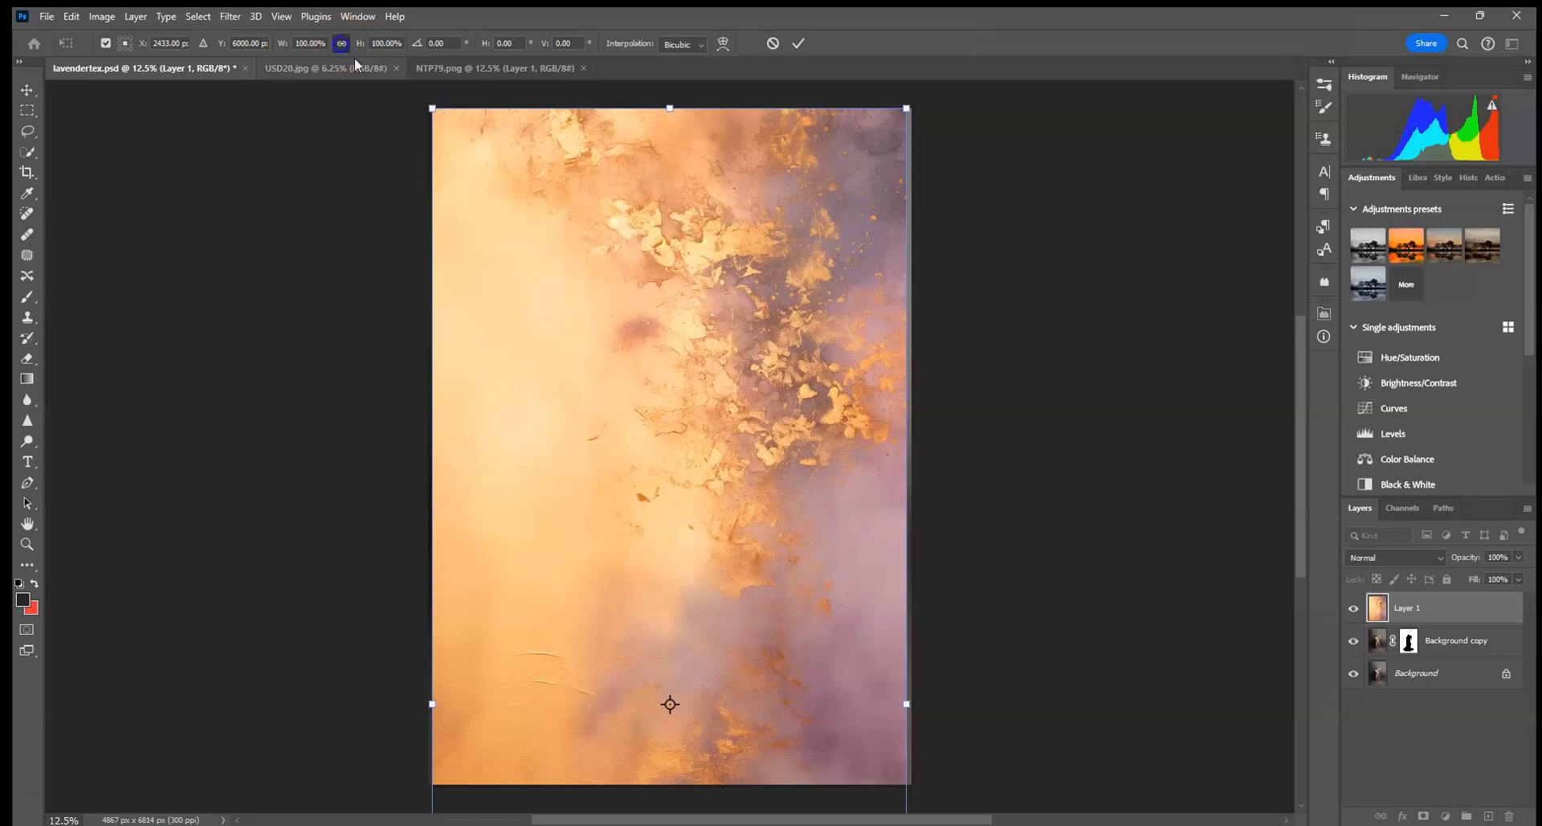
left_click_drag(431, 109, 592, 210)
left_click_drag(675, 479, 723, 252)
left_click_drag(749, 433, 744, 523)
left_click_drag(816, 692, 818, 671)
left_click_drag(774, 453, 760, 399)
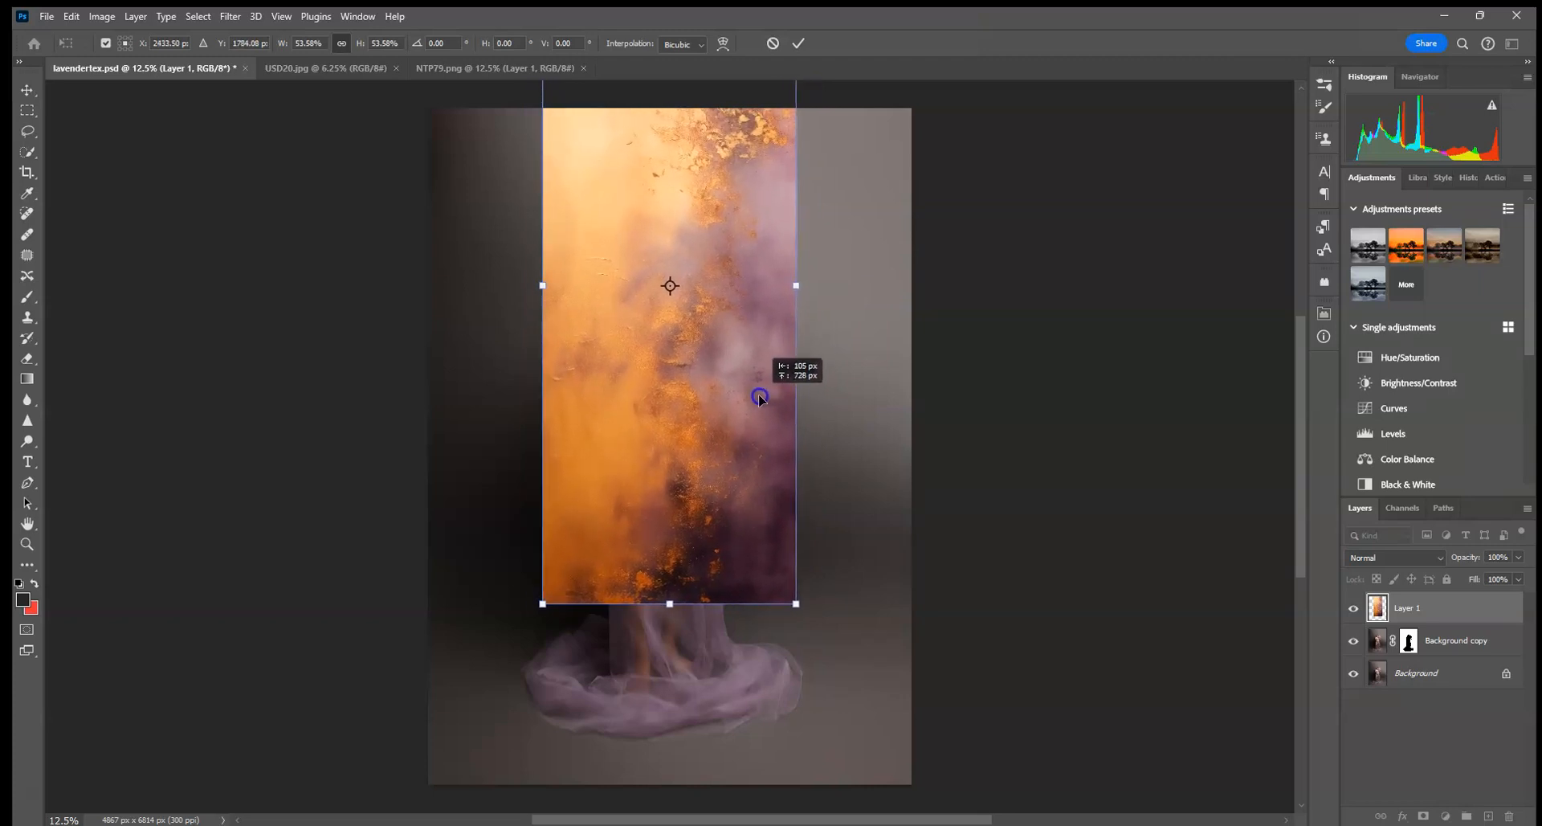
left_click(800, 42)
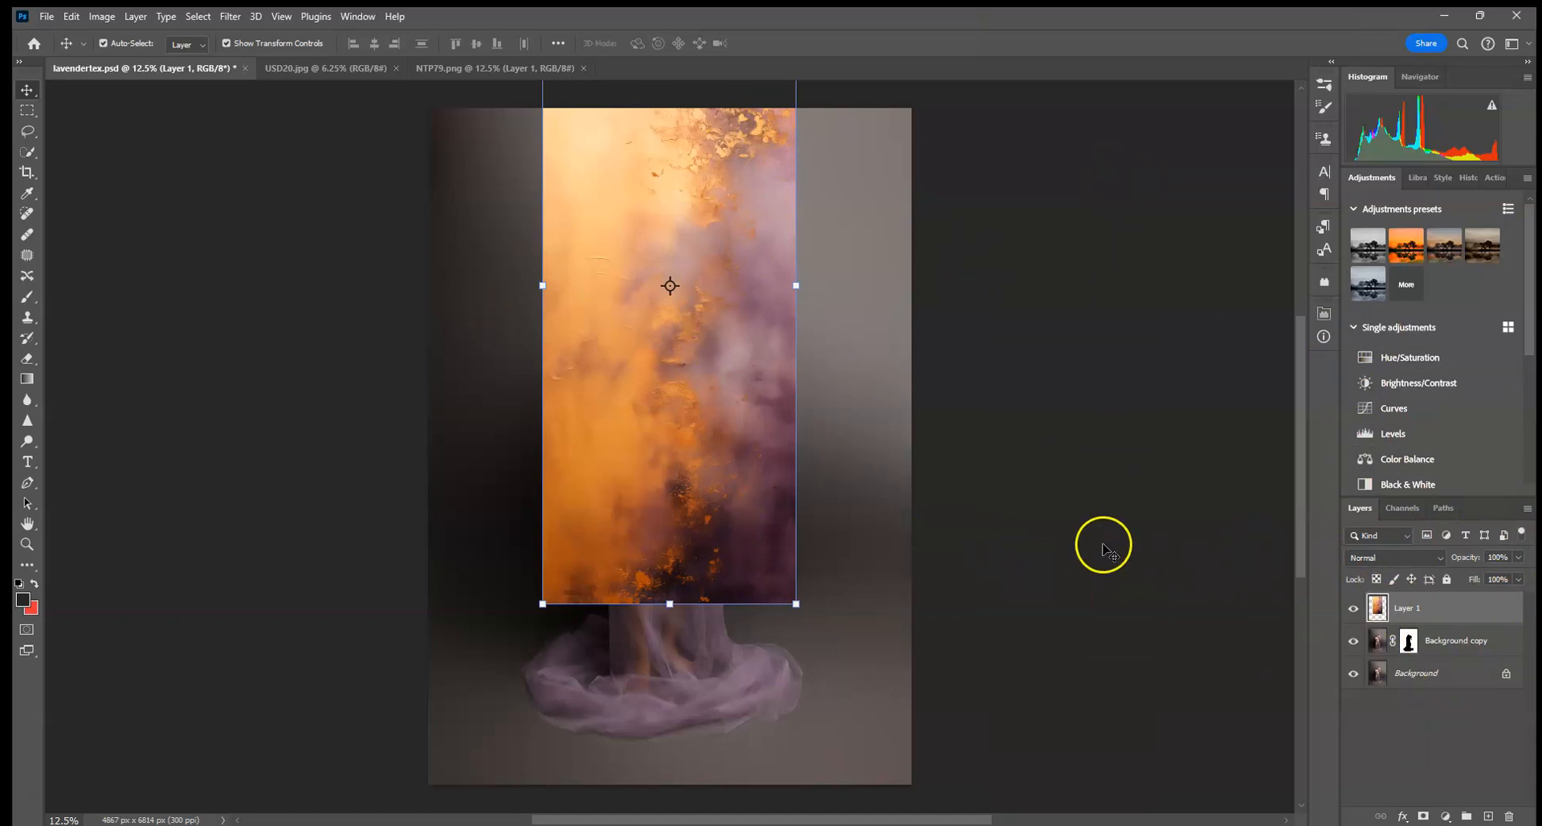
Step: Flip the texture layer horizontally so its purple side lies over the darker side of the backdrop
key("ctrl+t")
right_click(778, 569)
left_click(812, 545)
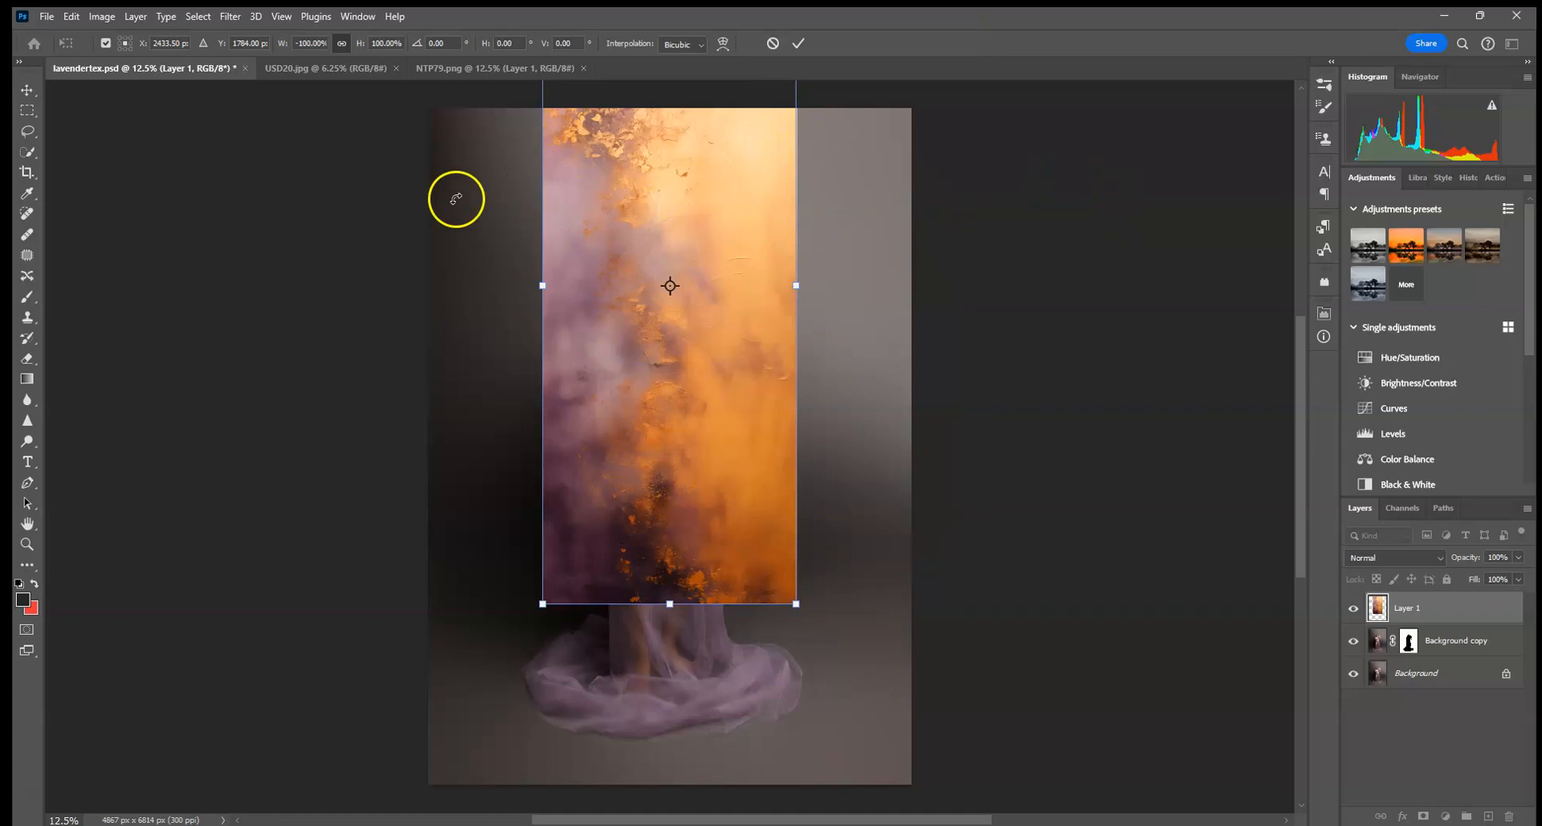
left_click(798, 42)
Step: Add a Curves adjustment clipped to the texture layer and darken the midtones with input 146 and output 129
left_click(1440, 433)
left_click_drag(1477, 616, 1510, 815)
left_click(1366, 408)
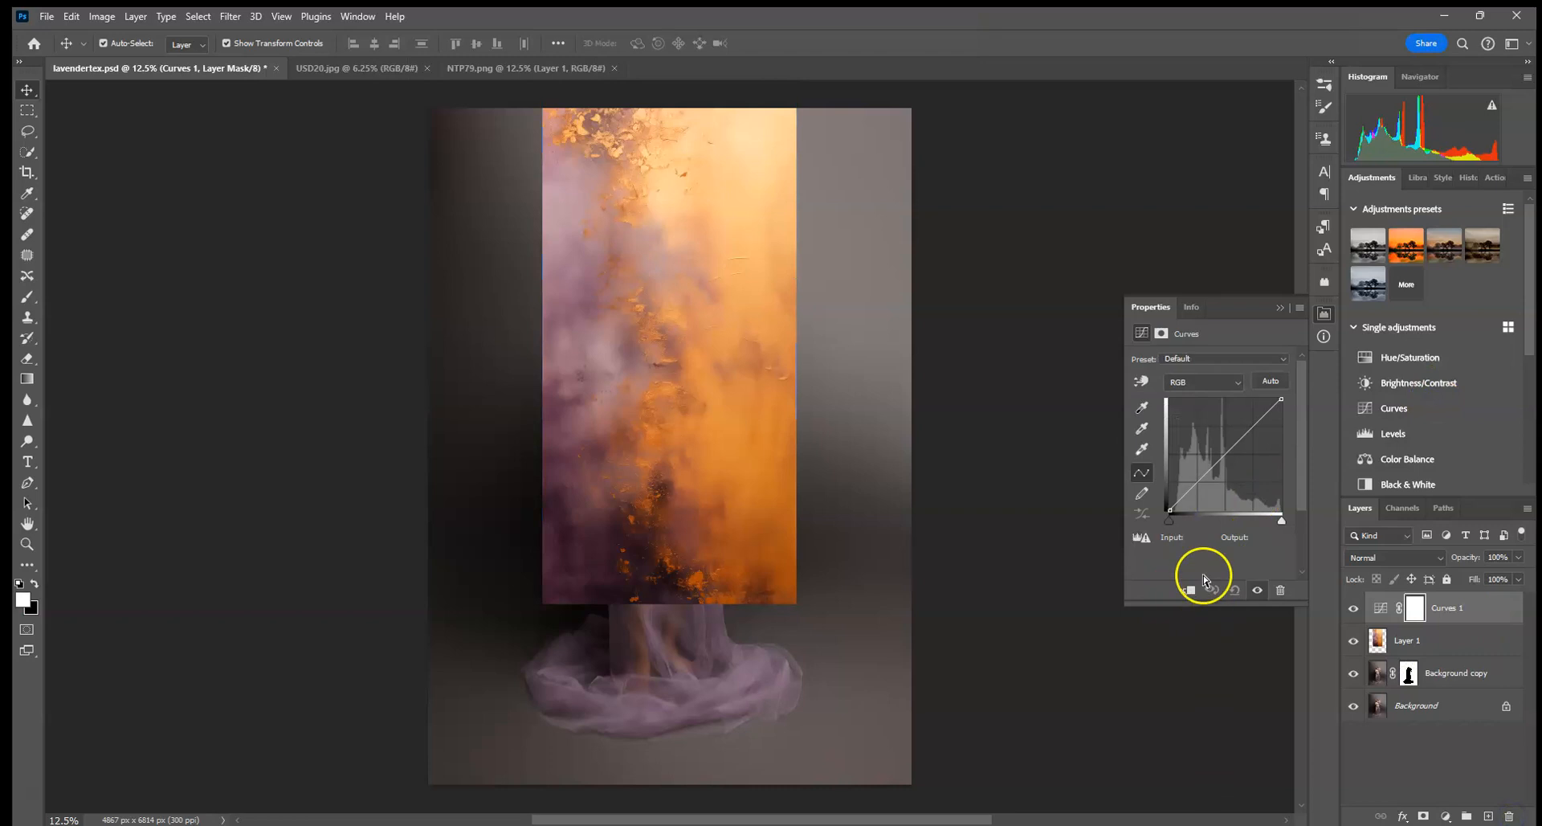
left_click(1189, 589)
left_click_drag(1229, 450, 1232, 454)
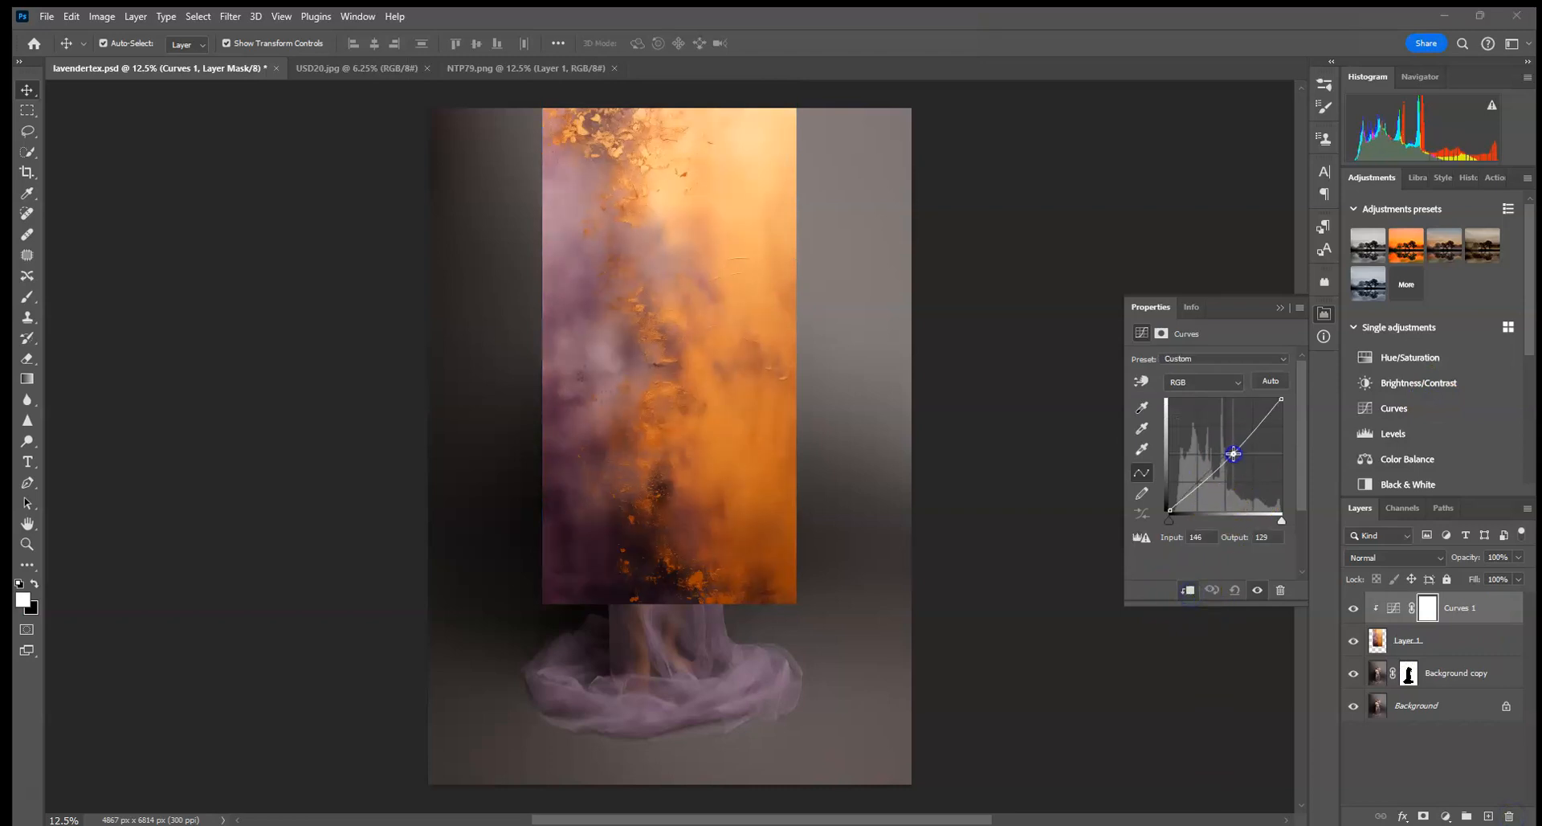
left_click(1291, 308)
Step: Add a clipped Hue/Saturation adjustment directly above the texture layer and lower the saturation to about -12
left_click(1476, 643)
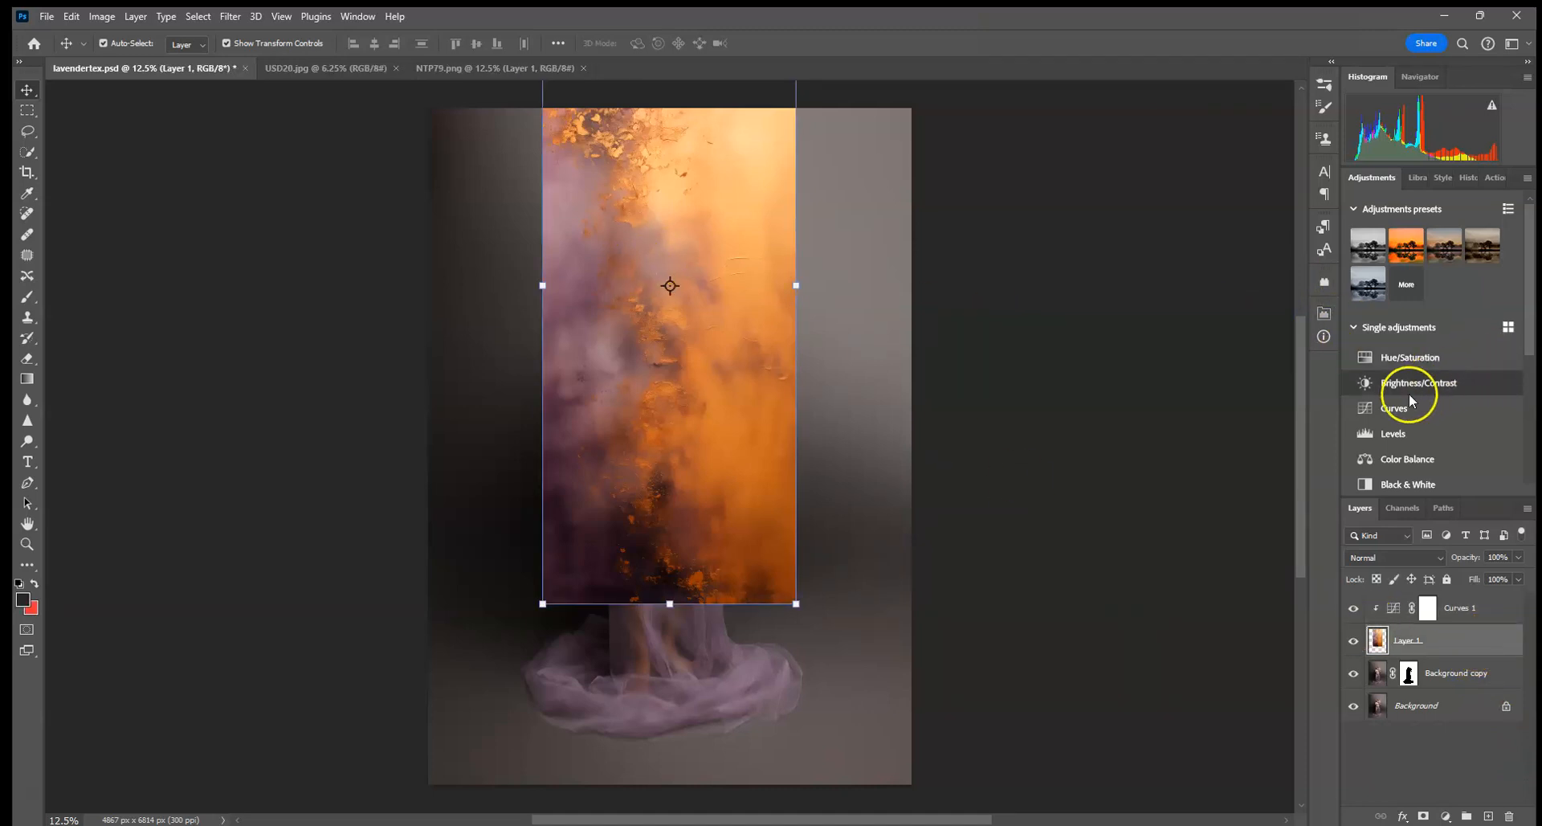
left_click(1414, 359)
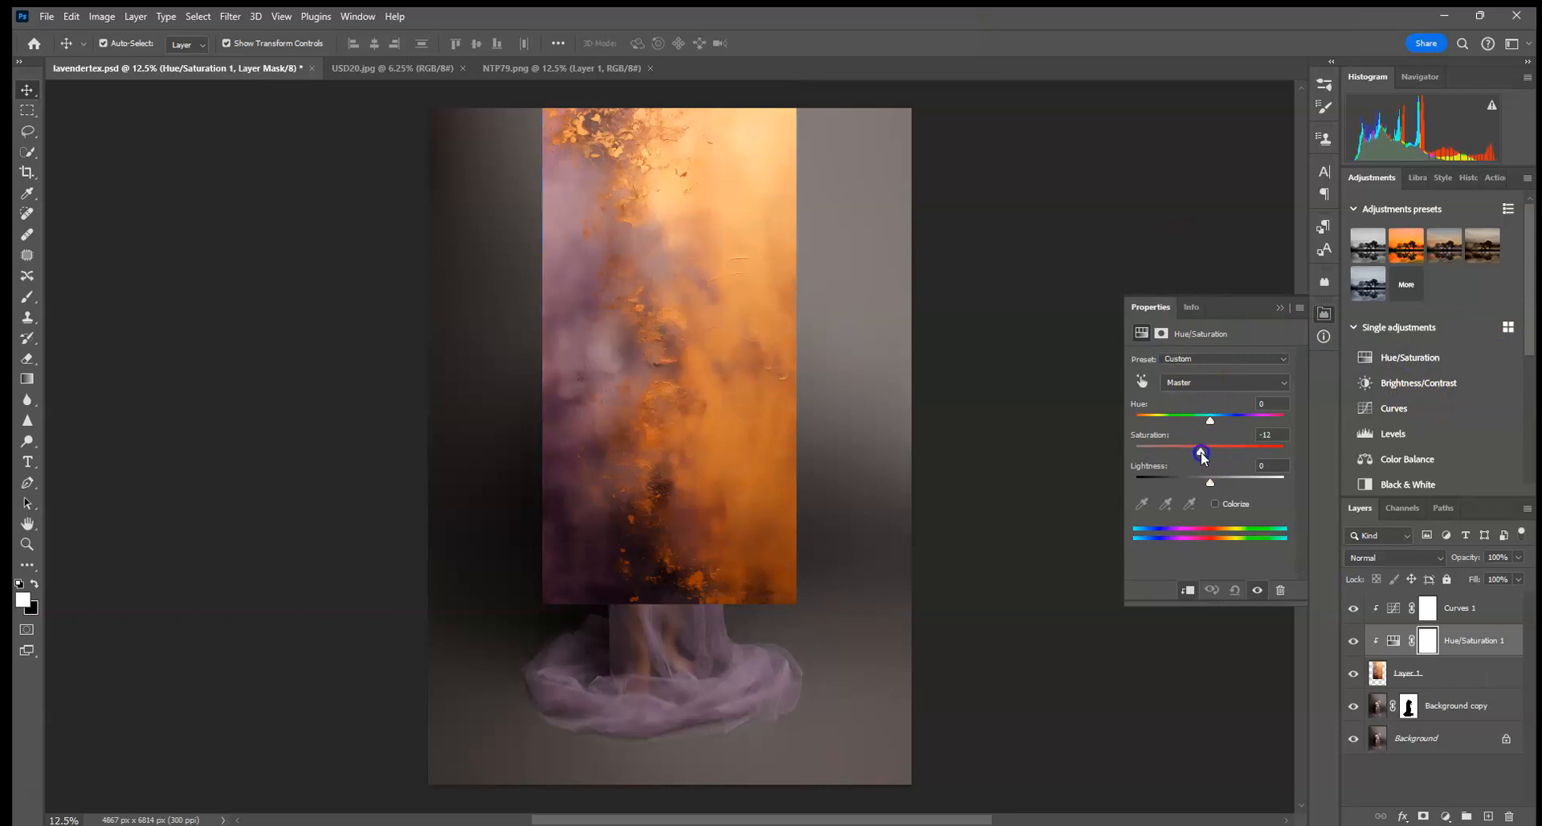
left_click(1283, 305)
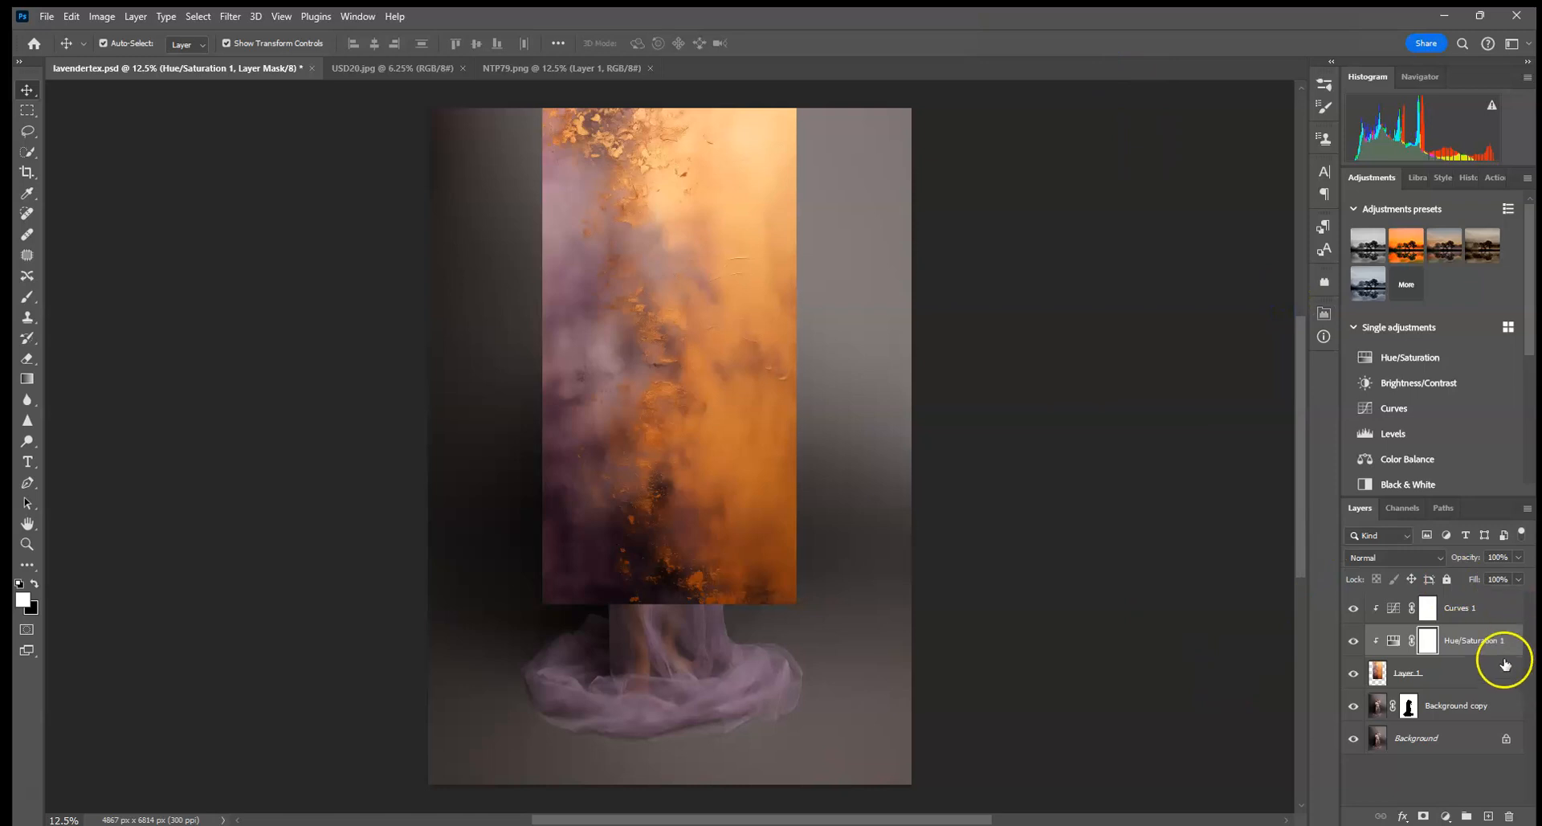
Step: Merge the texture layer with its Curves 1 and Hue/Saturation 1 adjustment layers into one layer
left_click(1470, 672, "shift")
left_click(1458, 608, "shift")
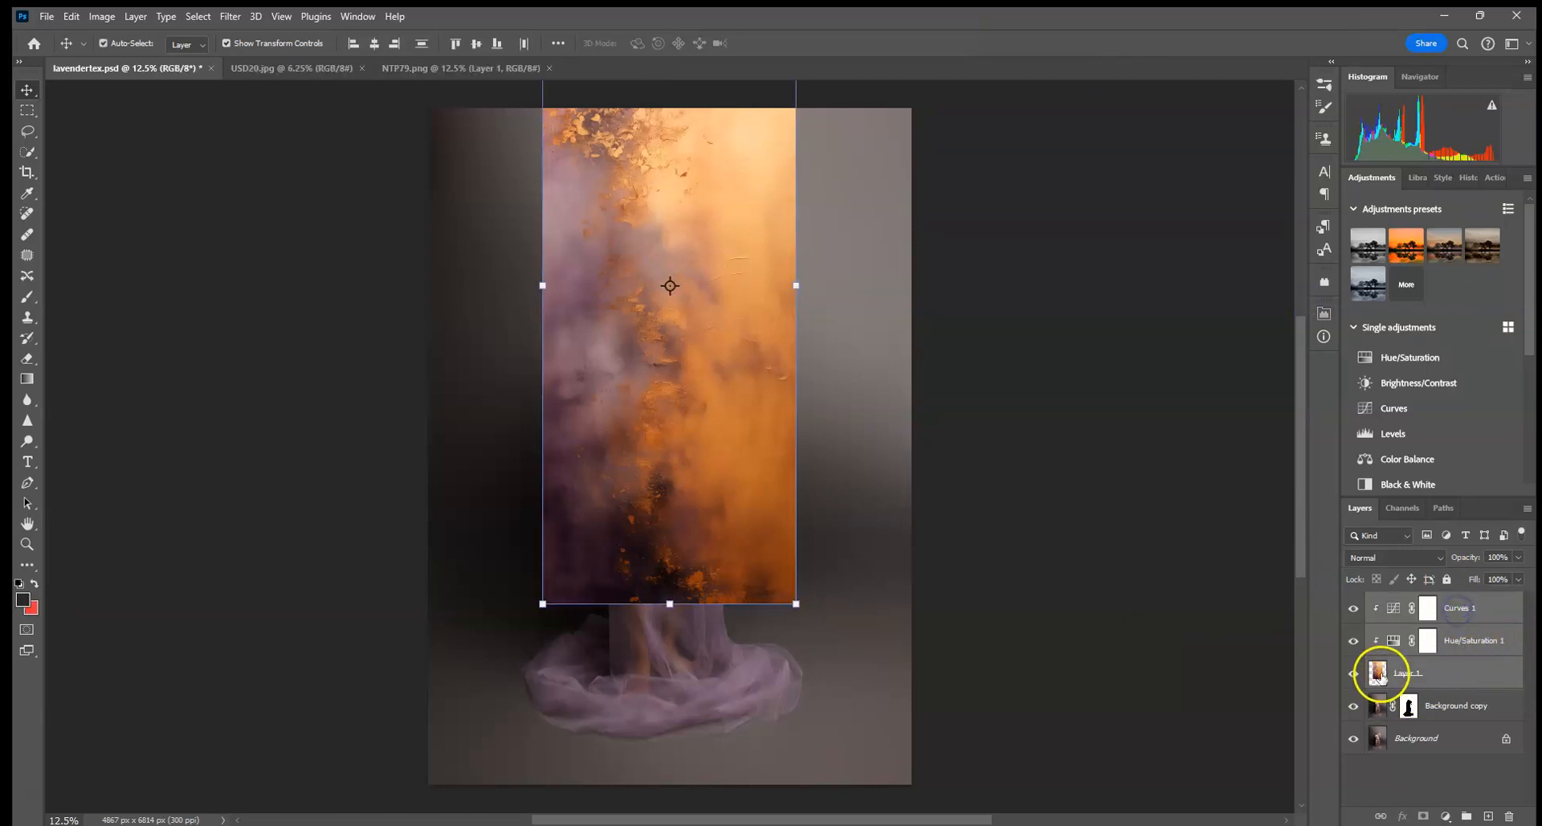
right_click(1488, 655)
left_click(1384, 613)
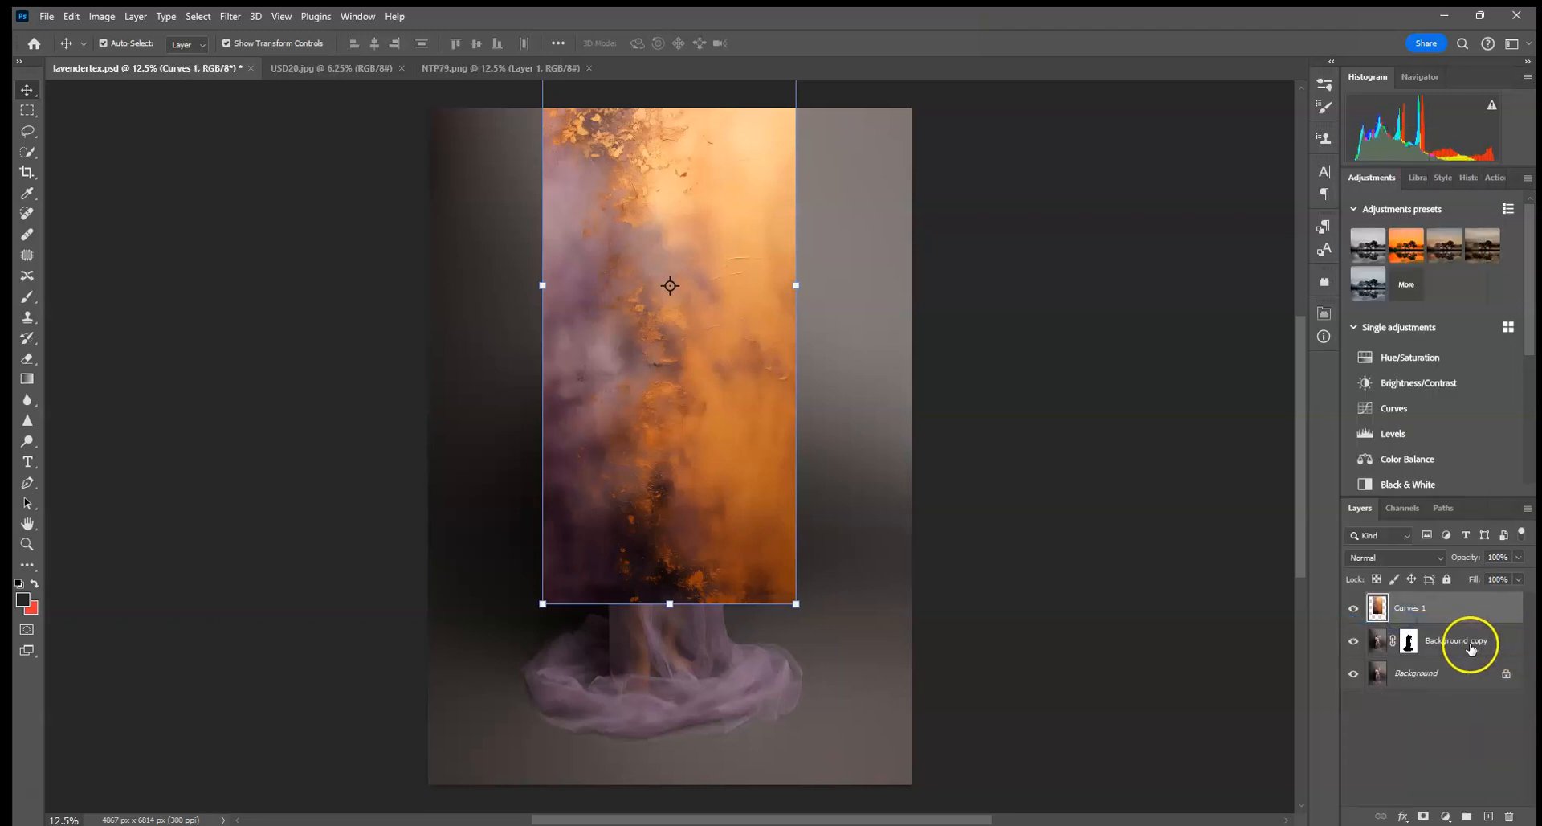
Step: Clip the merged texture layer to the masked Background copy layer and deselect the layer
left_click_drag(1411, 624, 1417, 621)
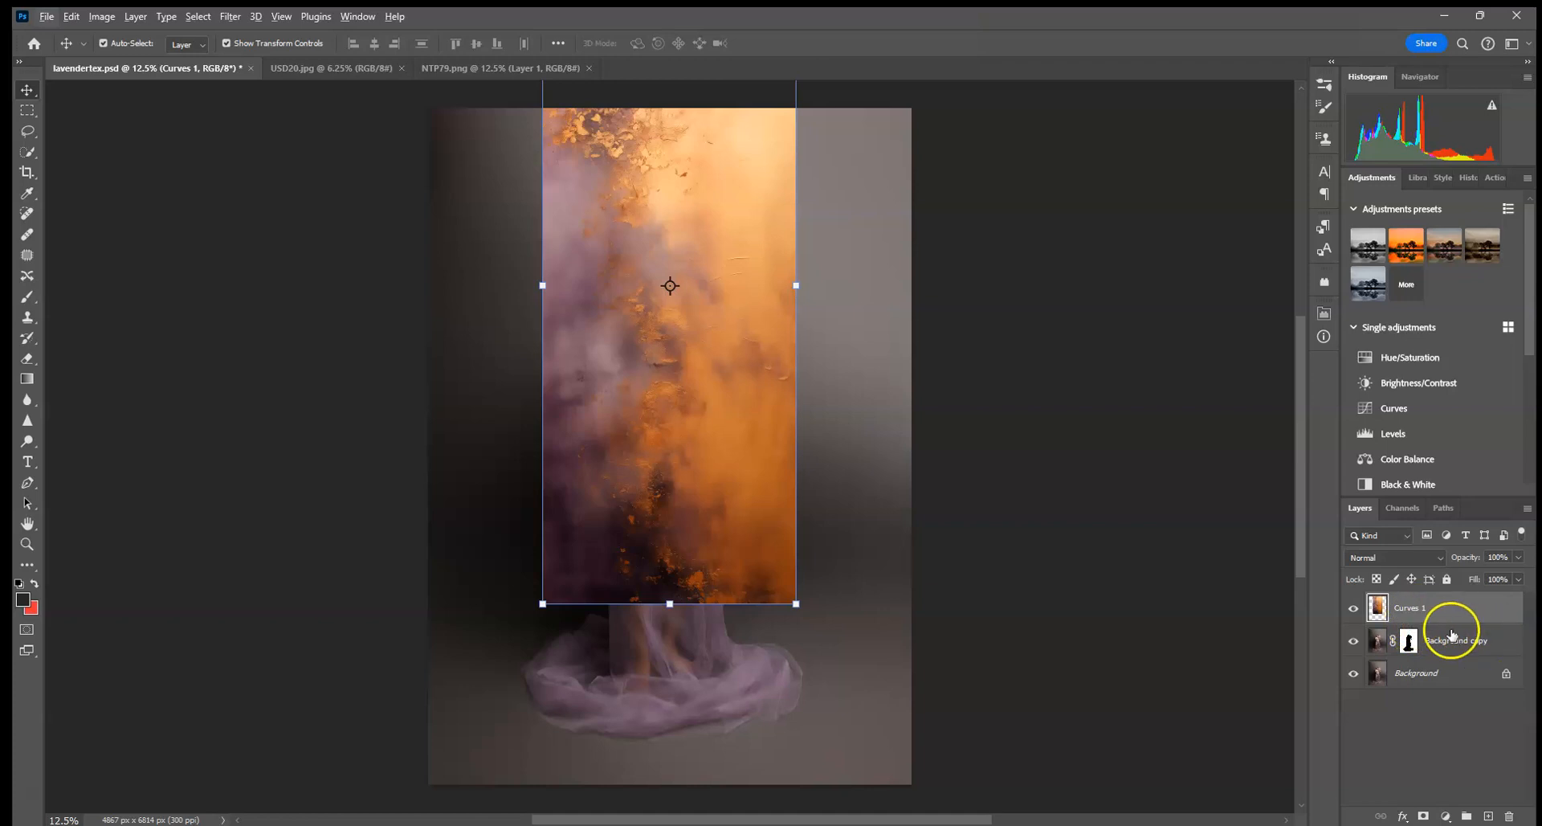
right_click(1448, 615)
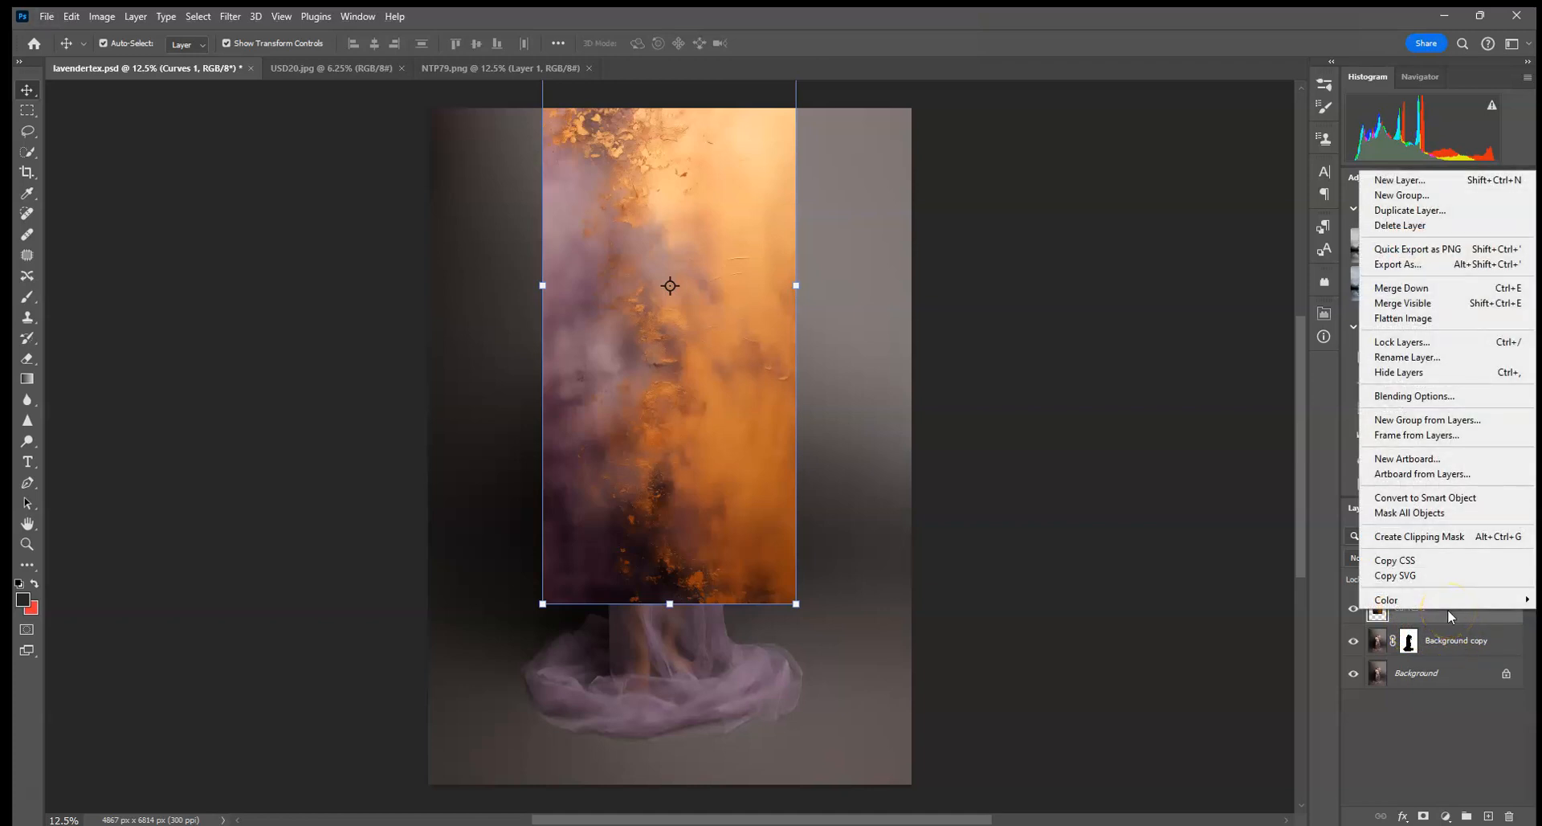
left_click(1412, 538)
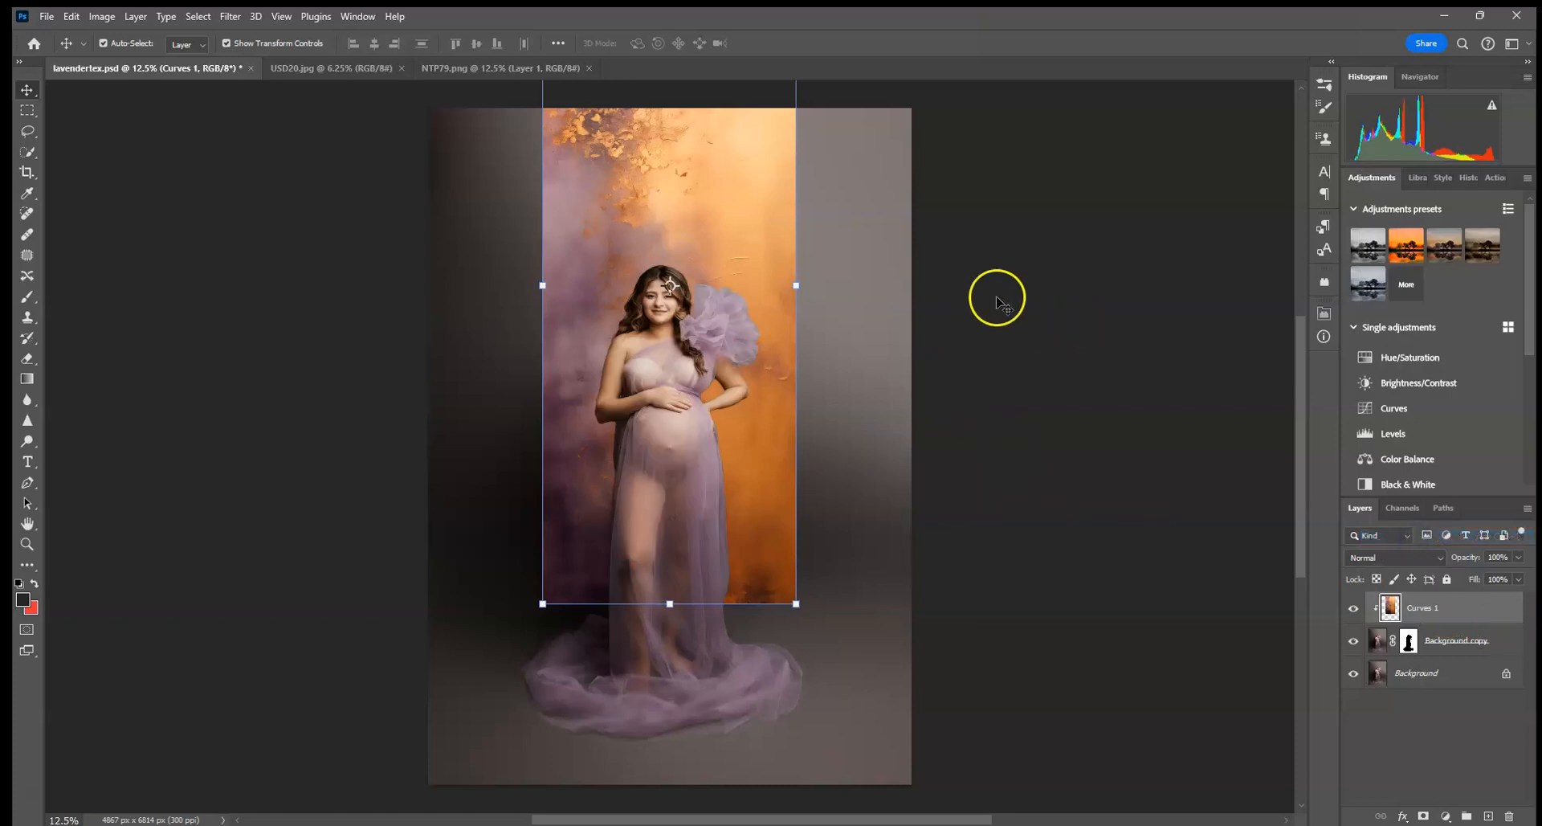
left_click(1107, 458)
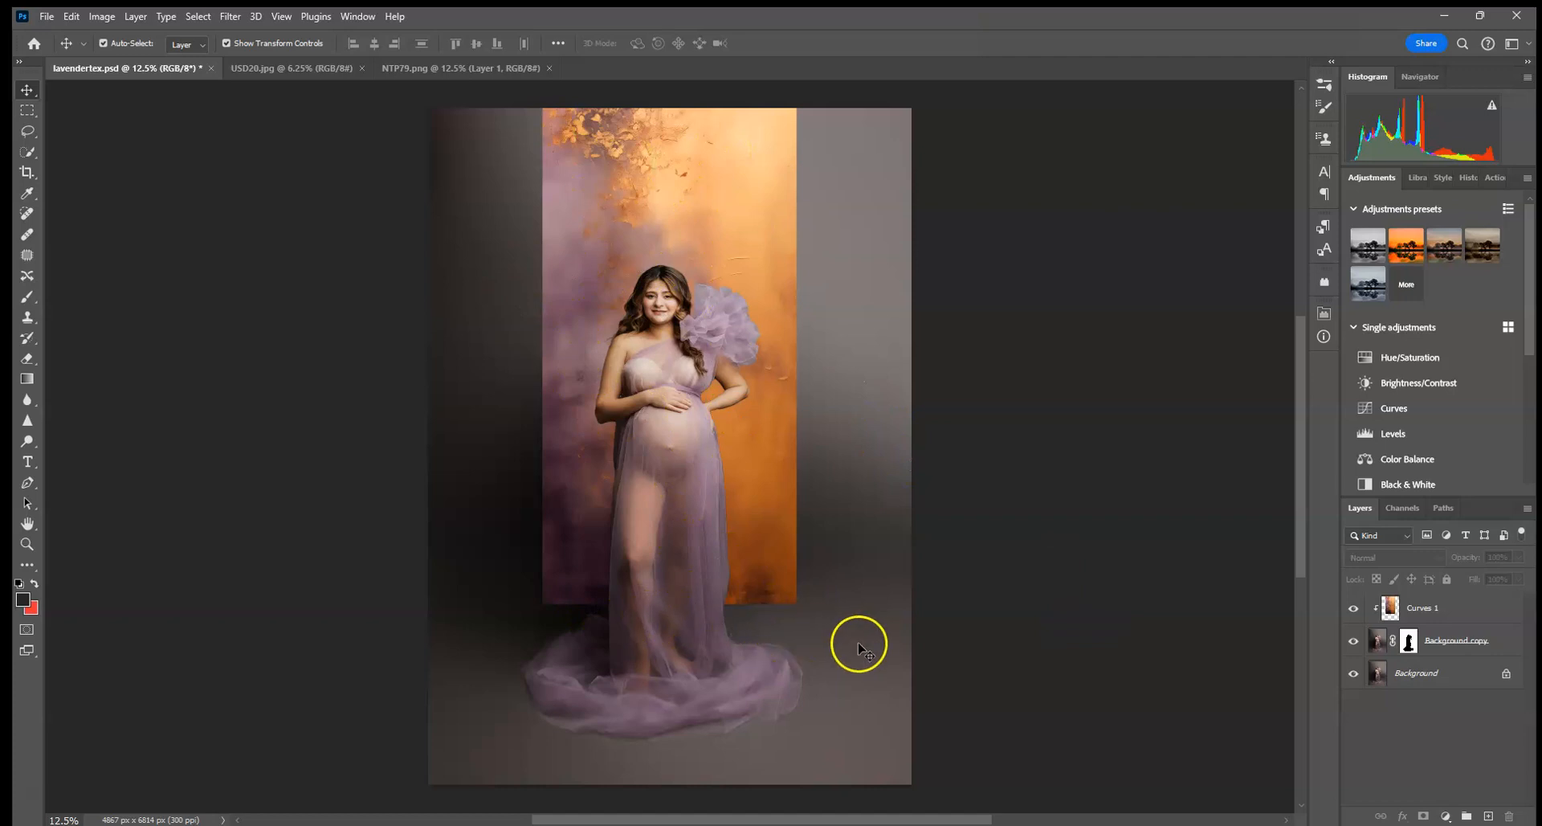
Step: Open the texture layer in Liquify and push its side edges into slight waves with a forward warp brush sized 2303
left_click(1450, 611)
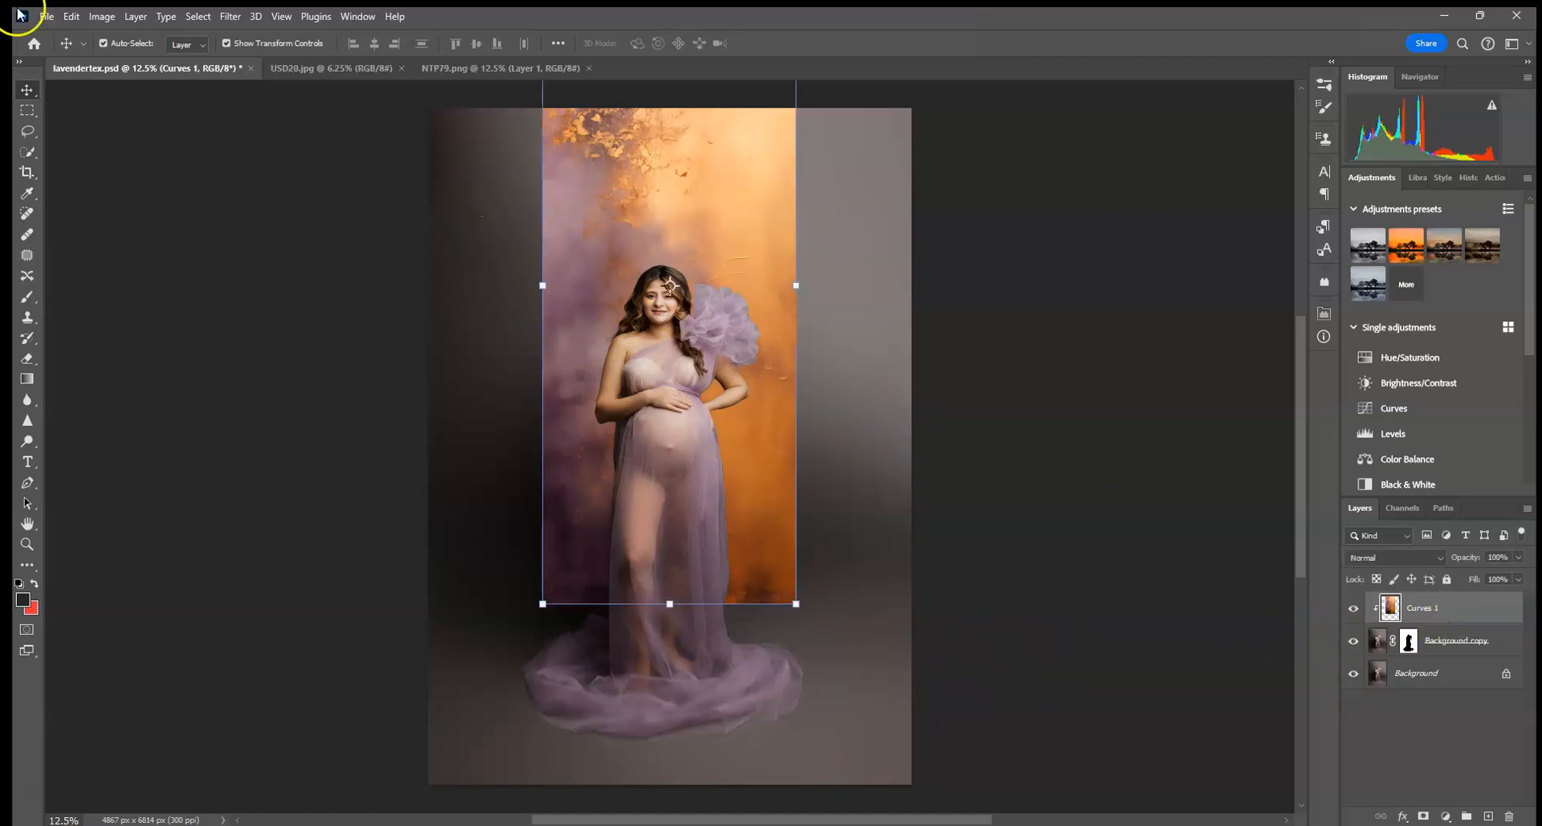
left_click(230, 16)
left_click(275, 165)
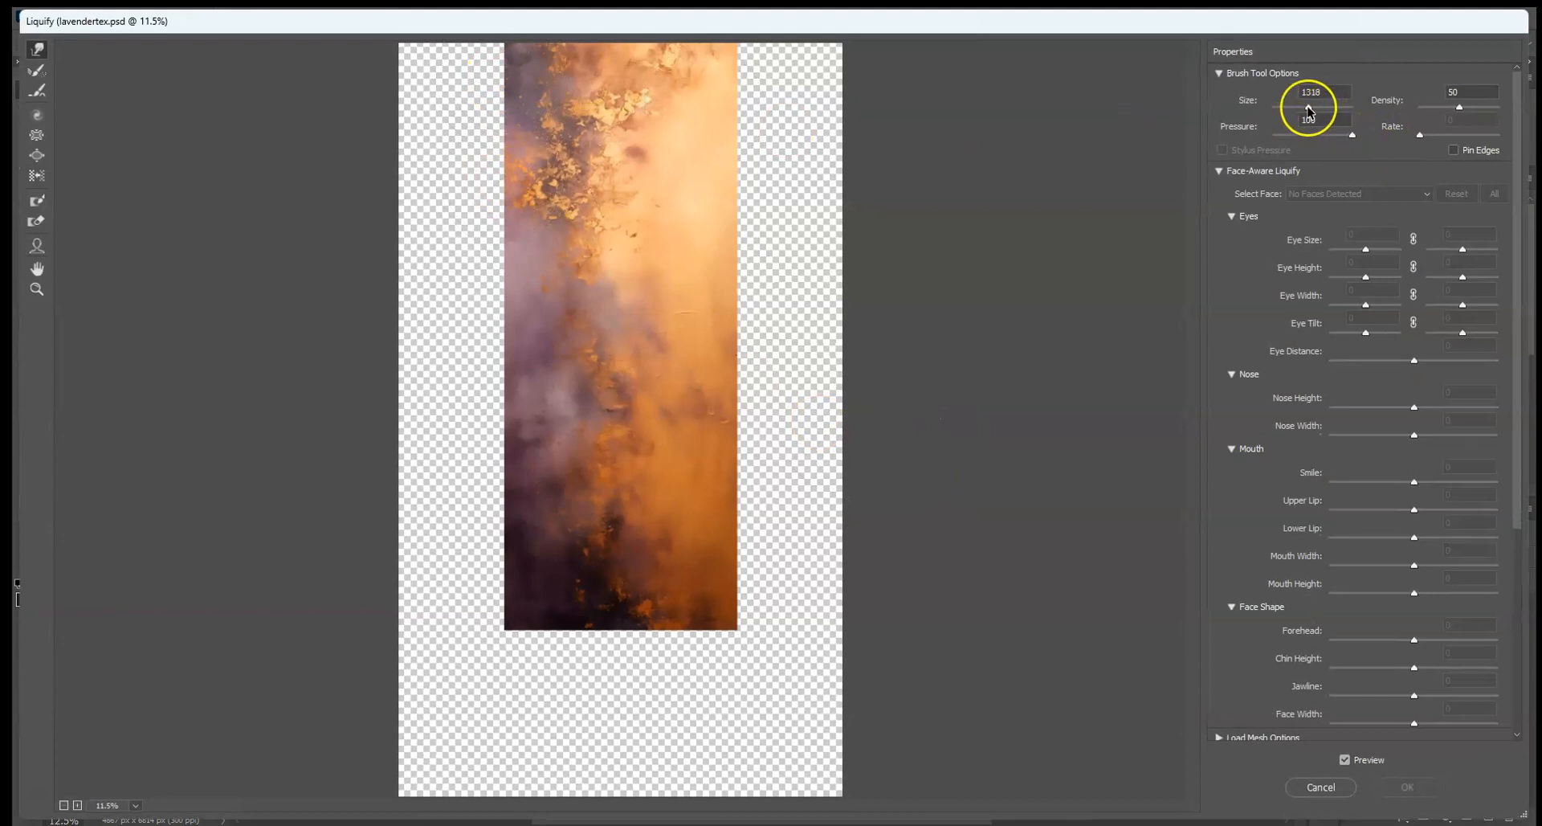
left_click_drag(1314, 108, 1316, 108)
left_click_drag(480, 136, 493, 135)
left_click_drag(491, 365, 500, 364)
mouse_move(746, 214)
left_mouse_down()
mouse_move(716, 458)
mouse_move(731, 459)
left_mouse_up()
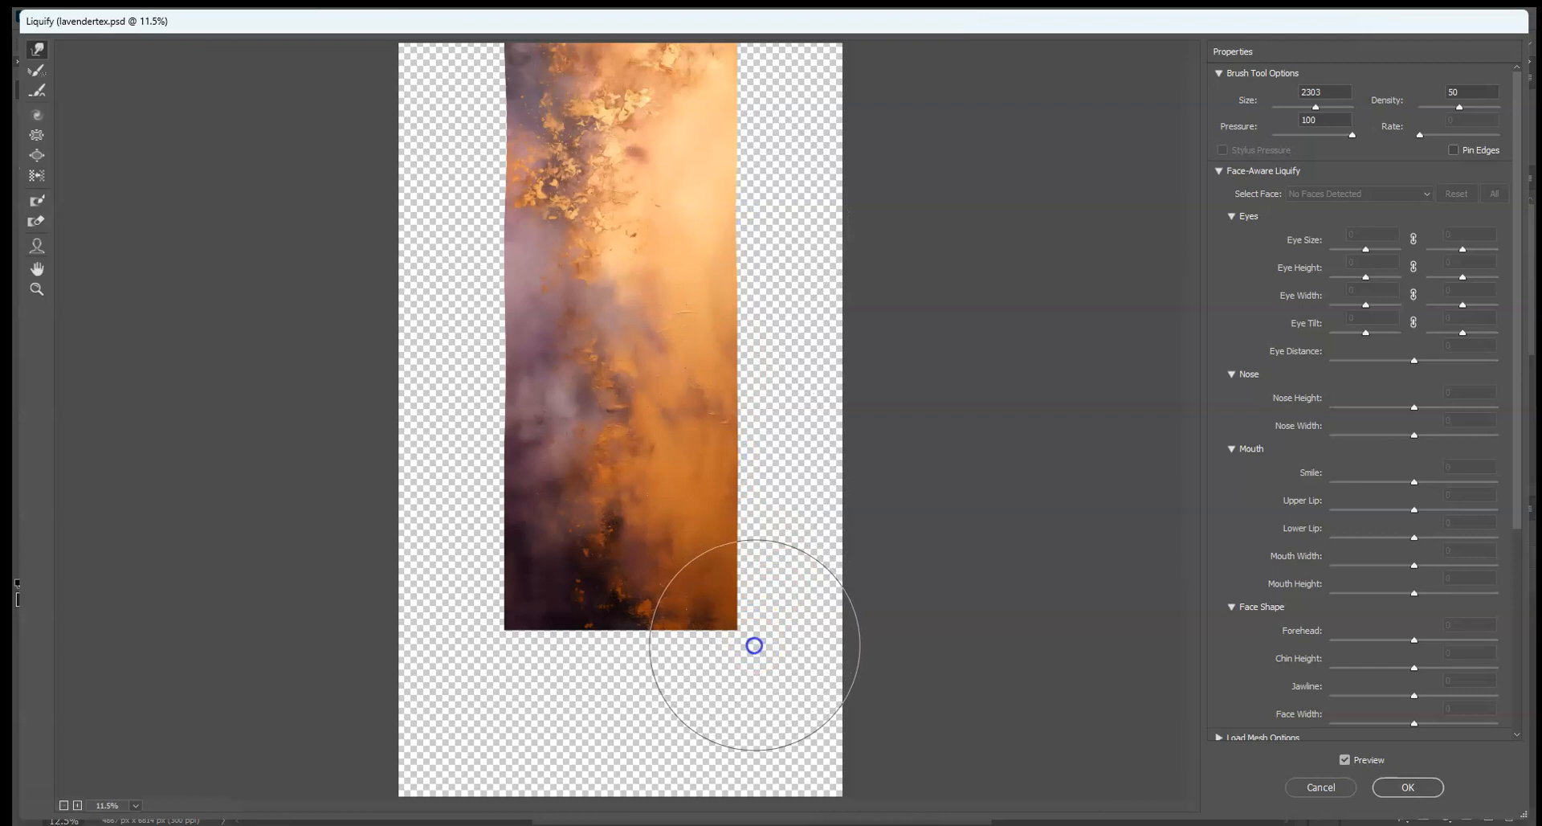
Step: Nudge the texture's lower corners and edge slightly out of straight in Liquify, apply the warp, and deselect the layer
left_click_drag(753, 644, 499, 642)
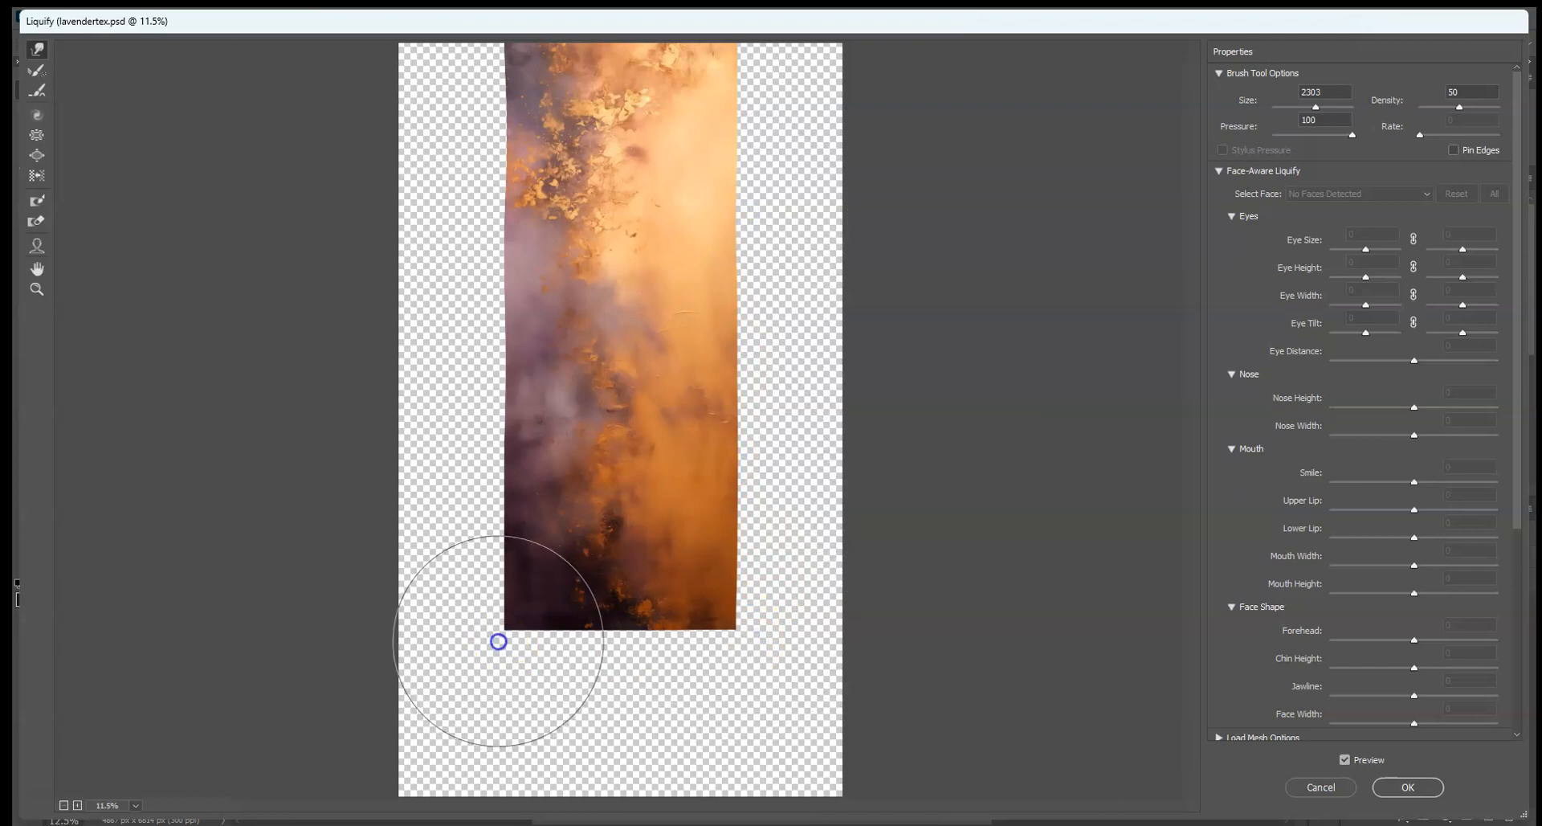
left_click_drag(672, 420, 780, 181)
left_click_drag(743, 488, 672, 540)
left_click_drag(745, 351, 551, 345)
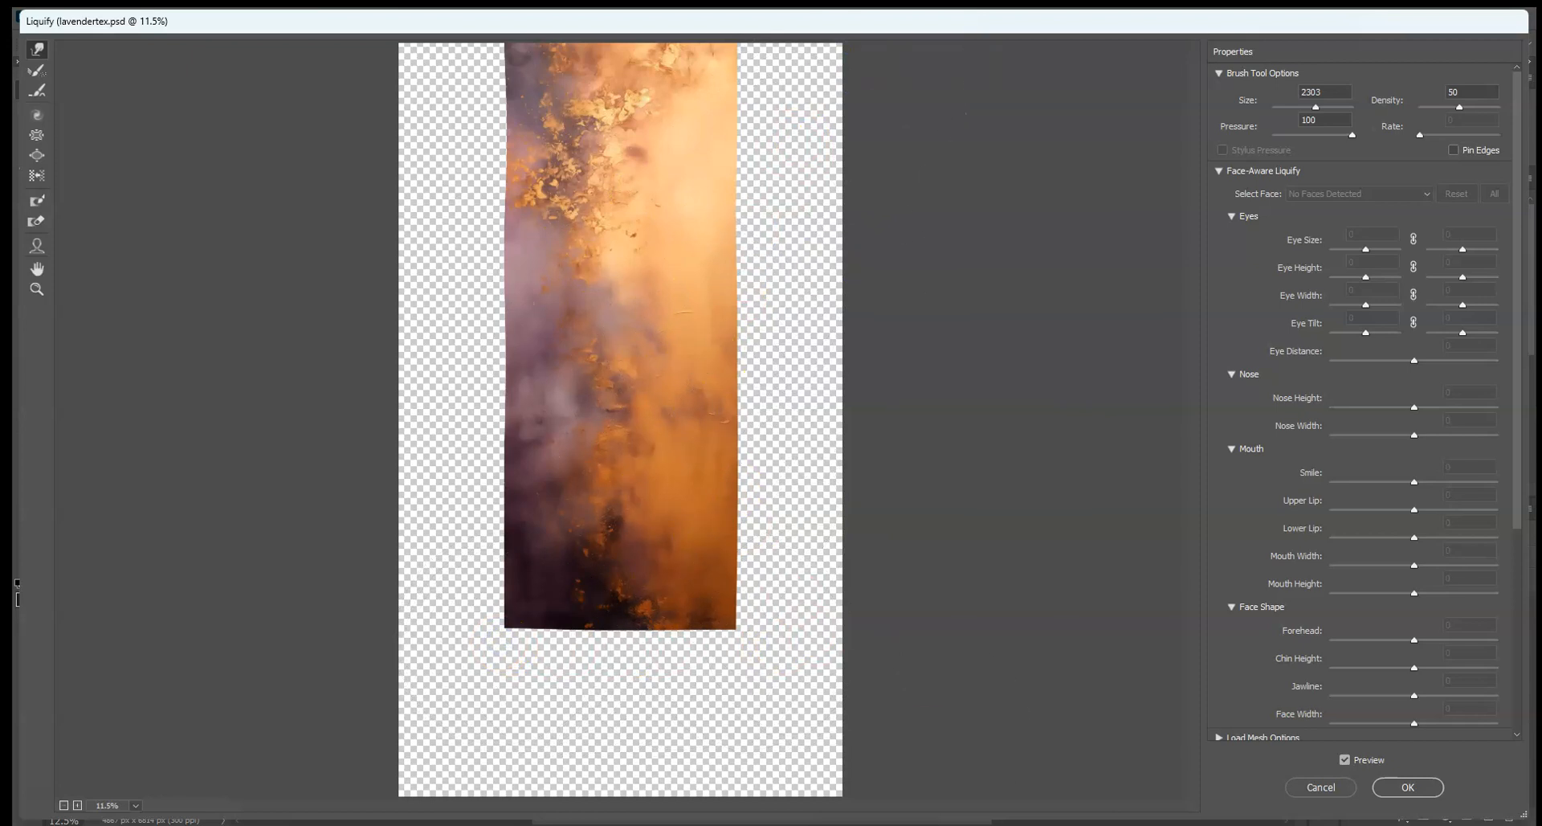
left_click(1410, 787)
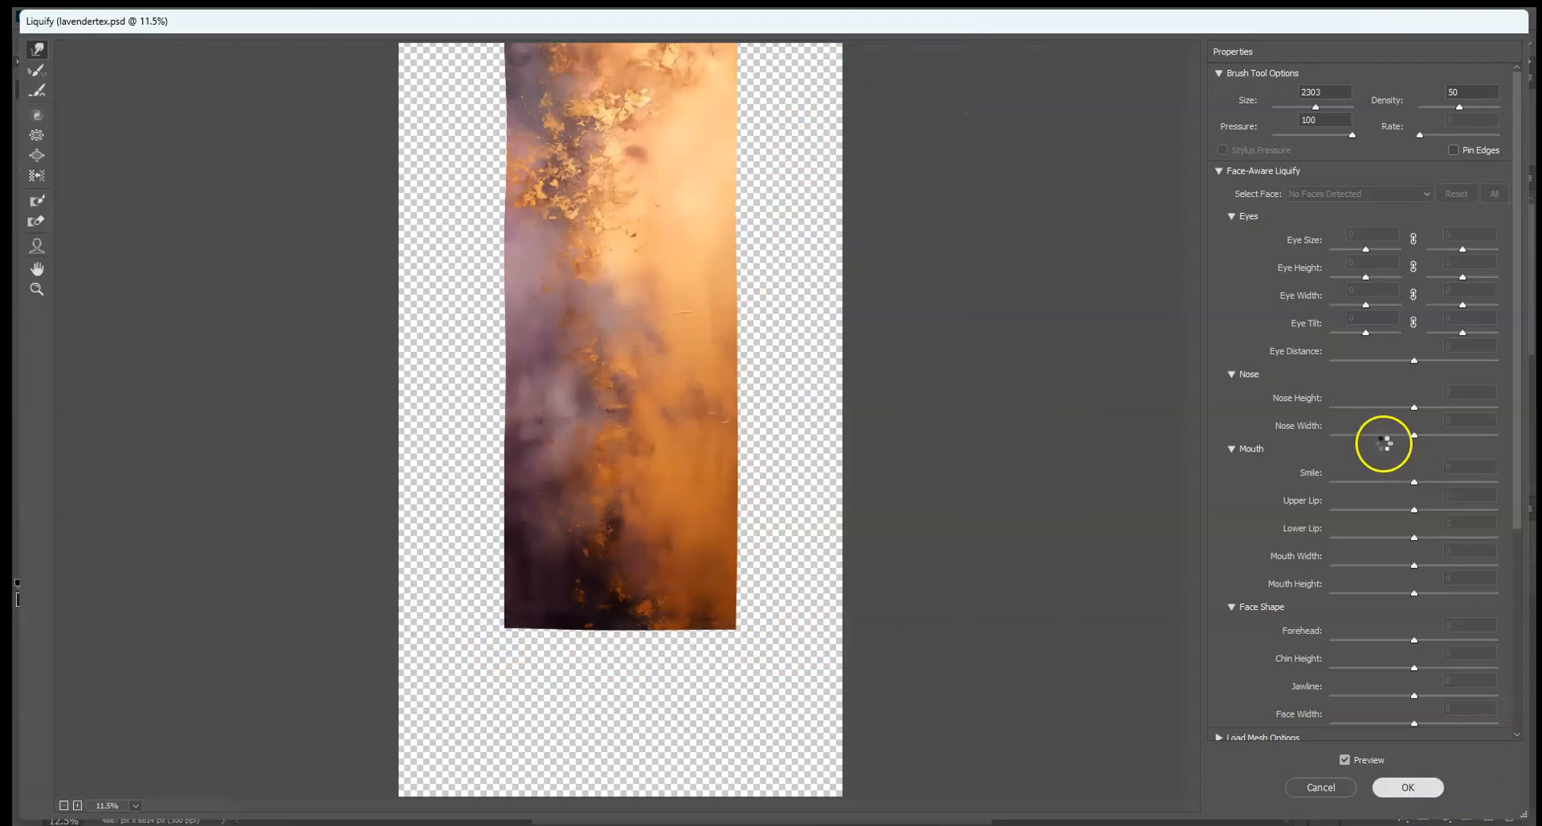
key("Return")
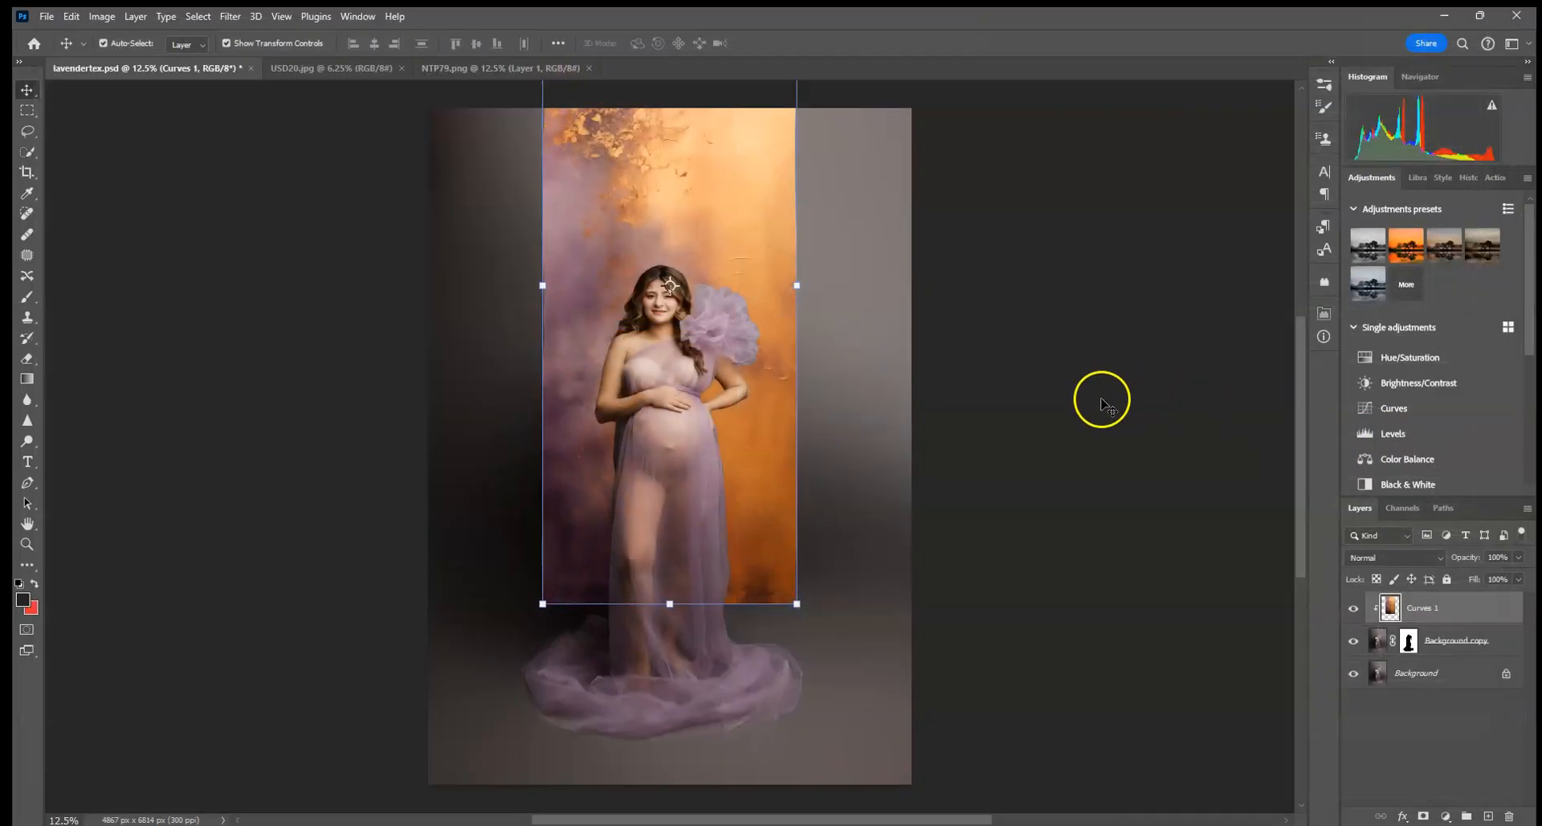
left_click(1027, 247)
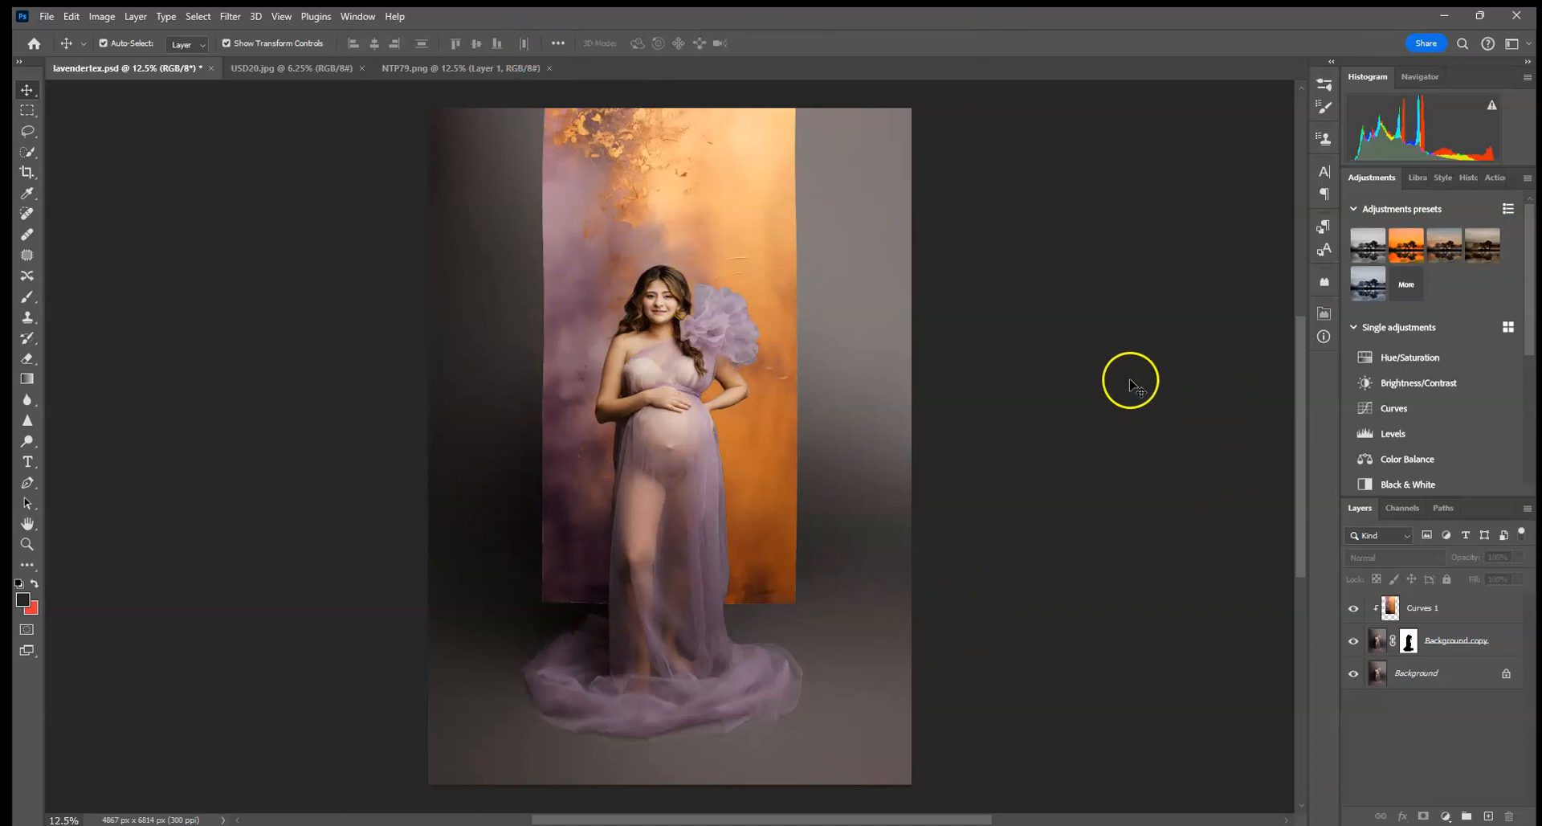
Step: Add a Drop Shadow to the texture layer with a distance of 124 px and a size of 155 px
left_click(1464, 609)
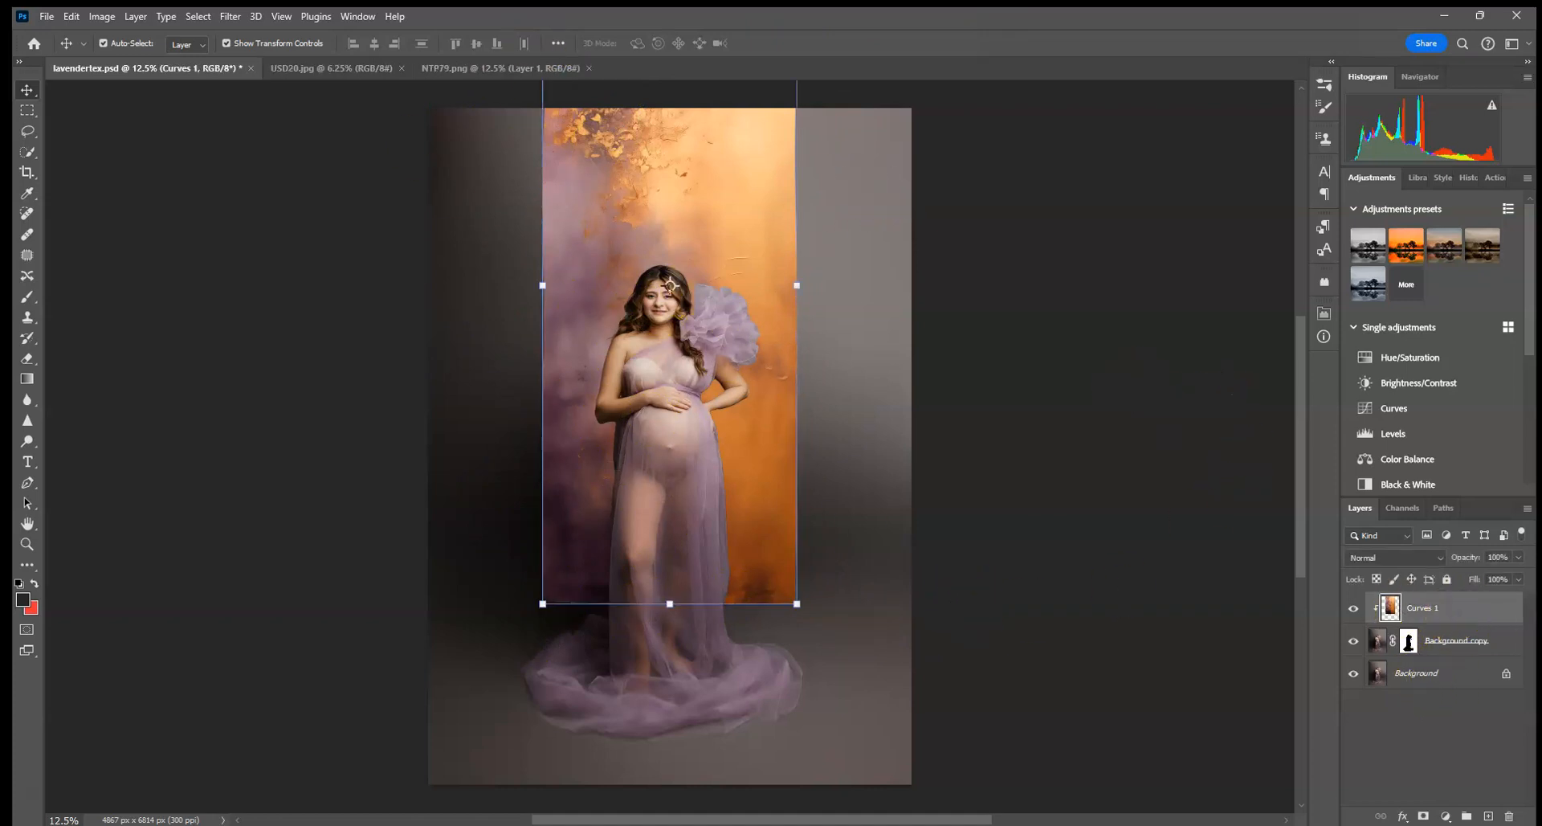
left_click(1402, 817)
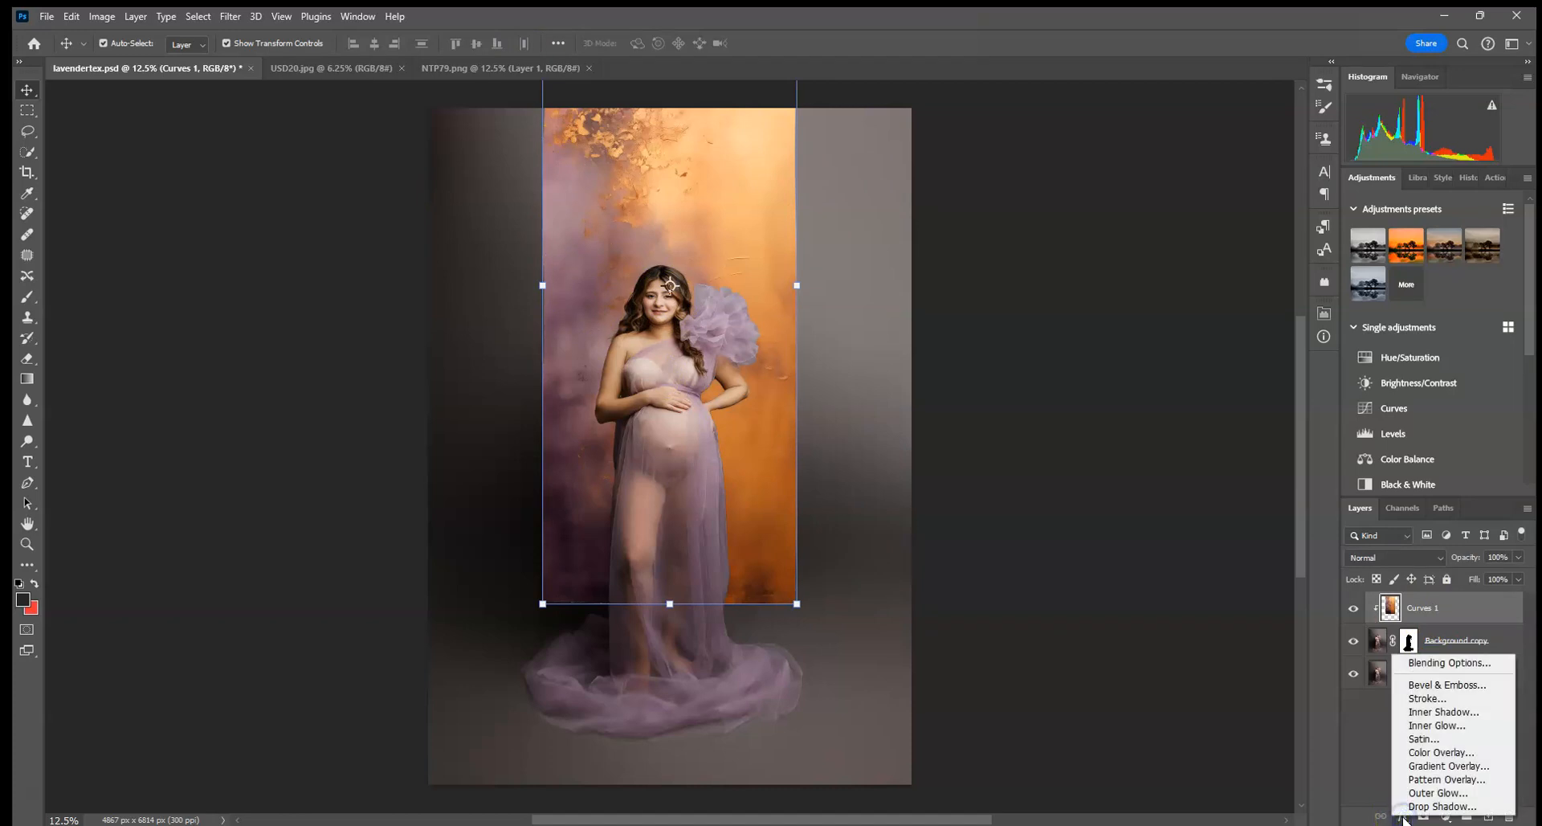
left_click(1226, 336)
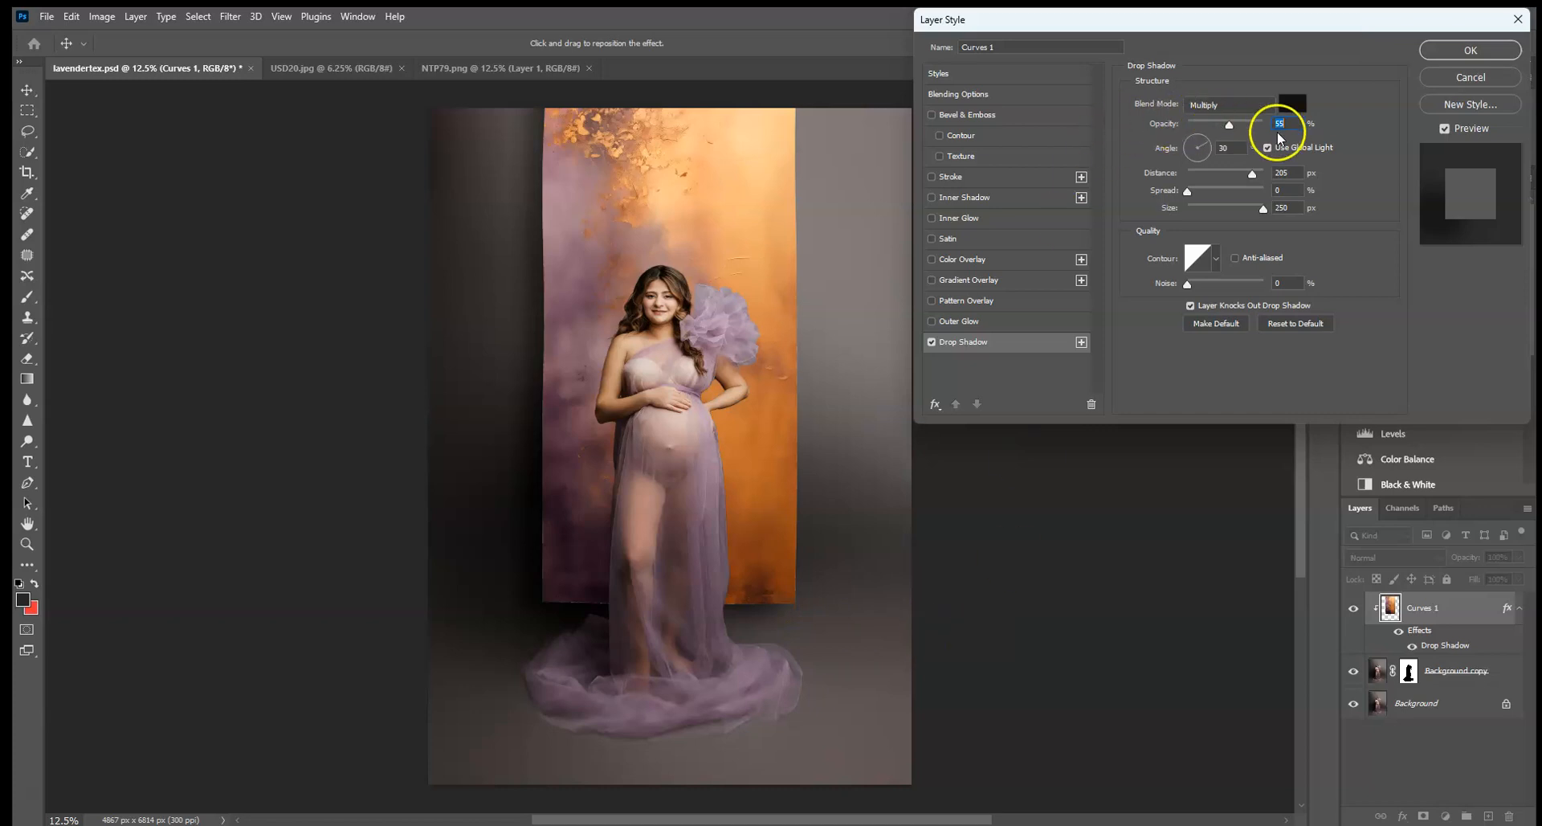
left_click_drag(1250, 175, 1261, 178)
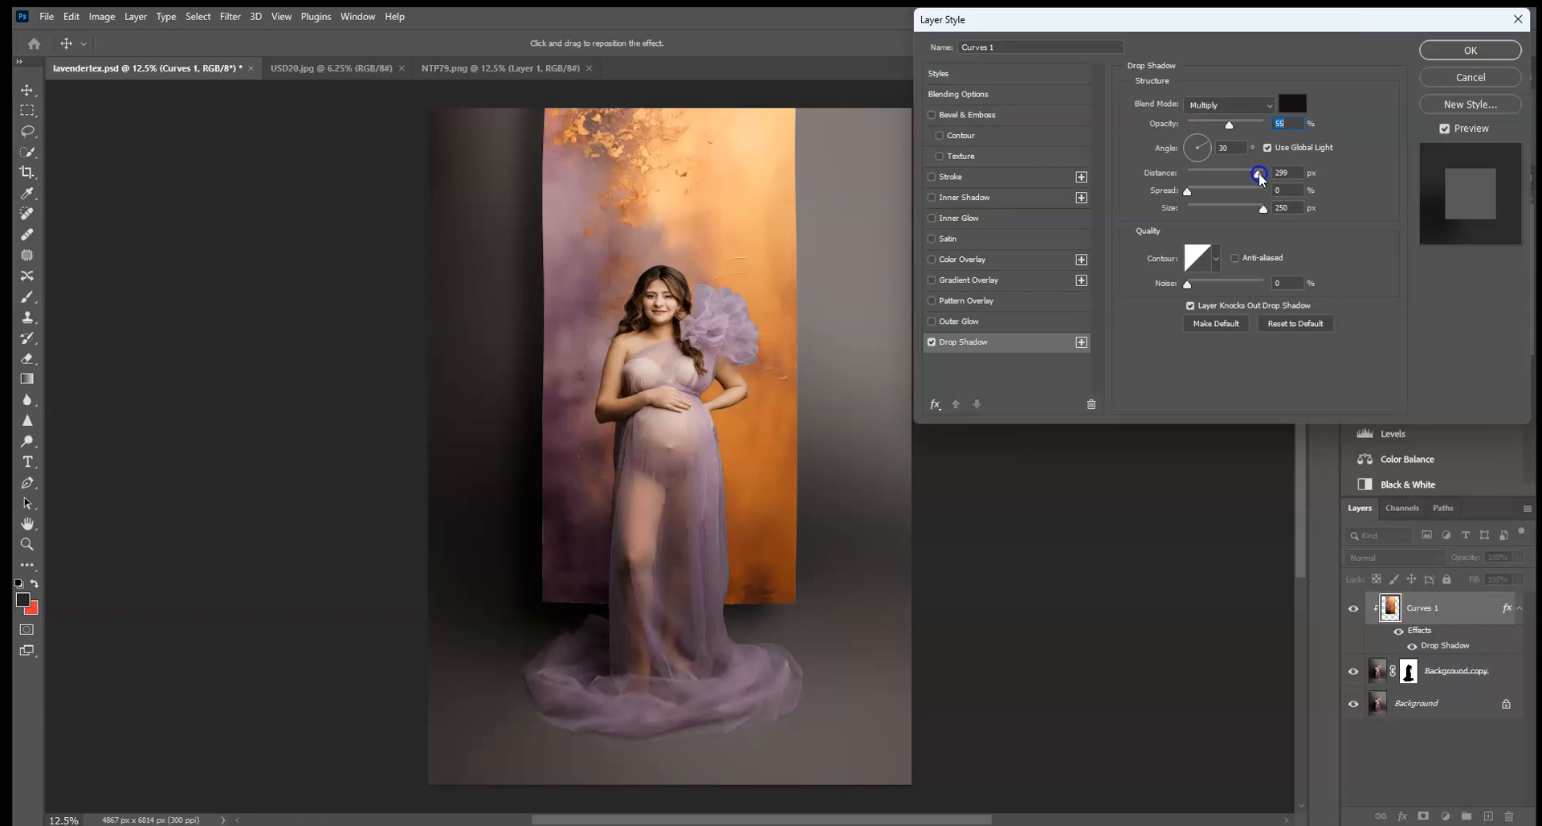
left_click_drag(1259, 179, 1259, 179)
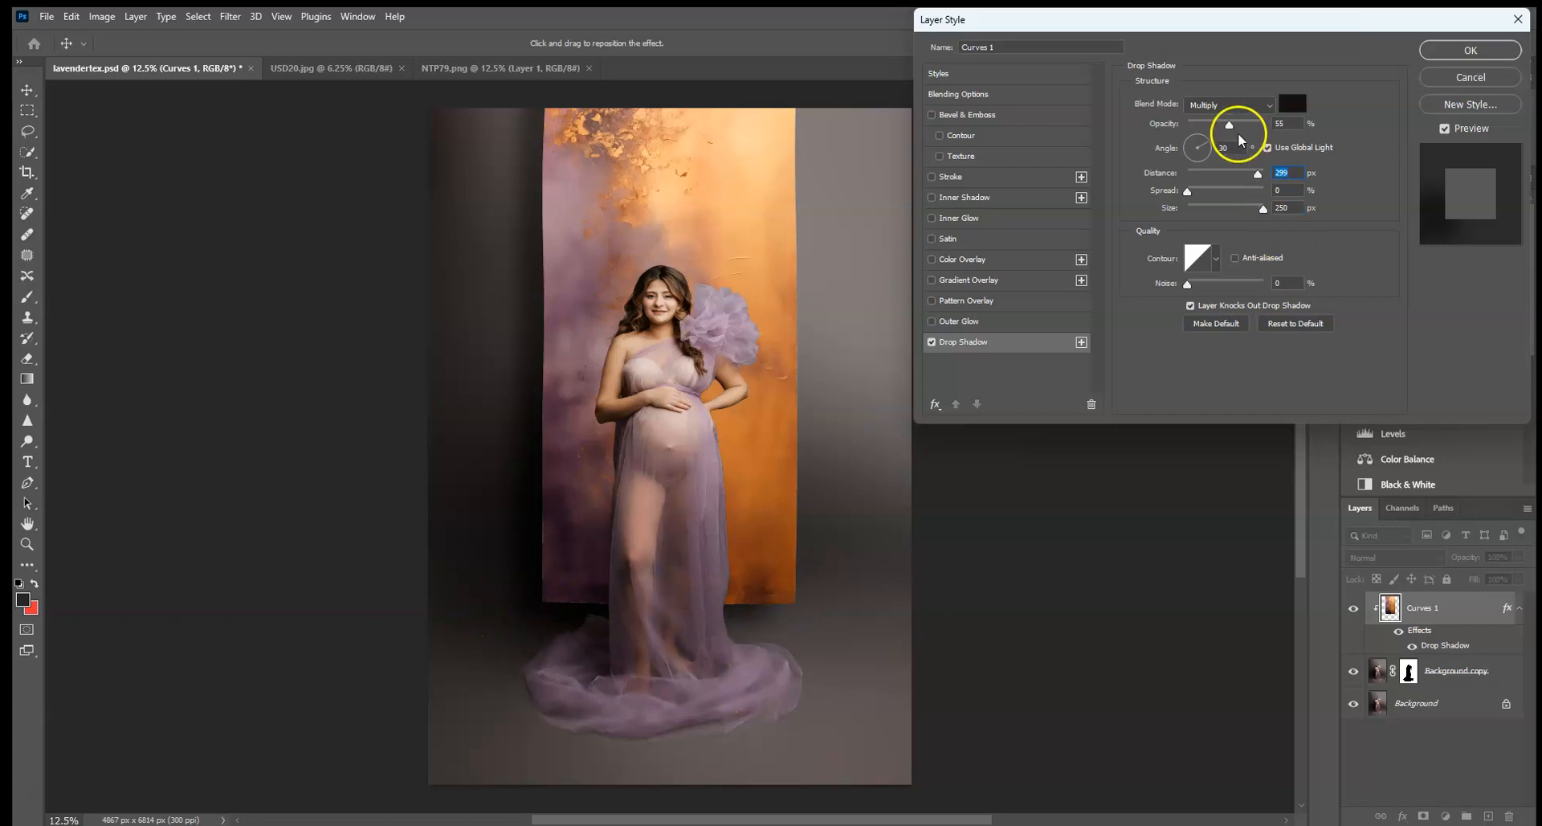
left_click_drag(1247, 174, 1253, 179)
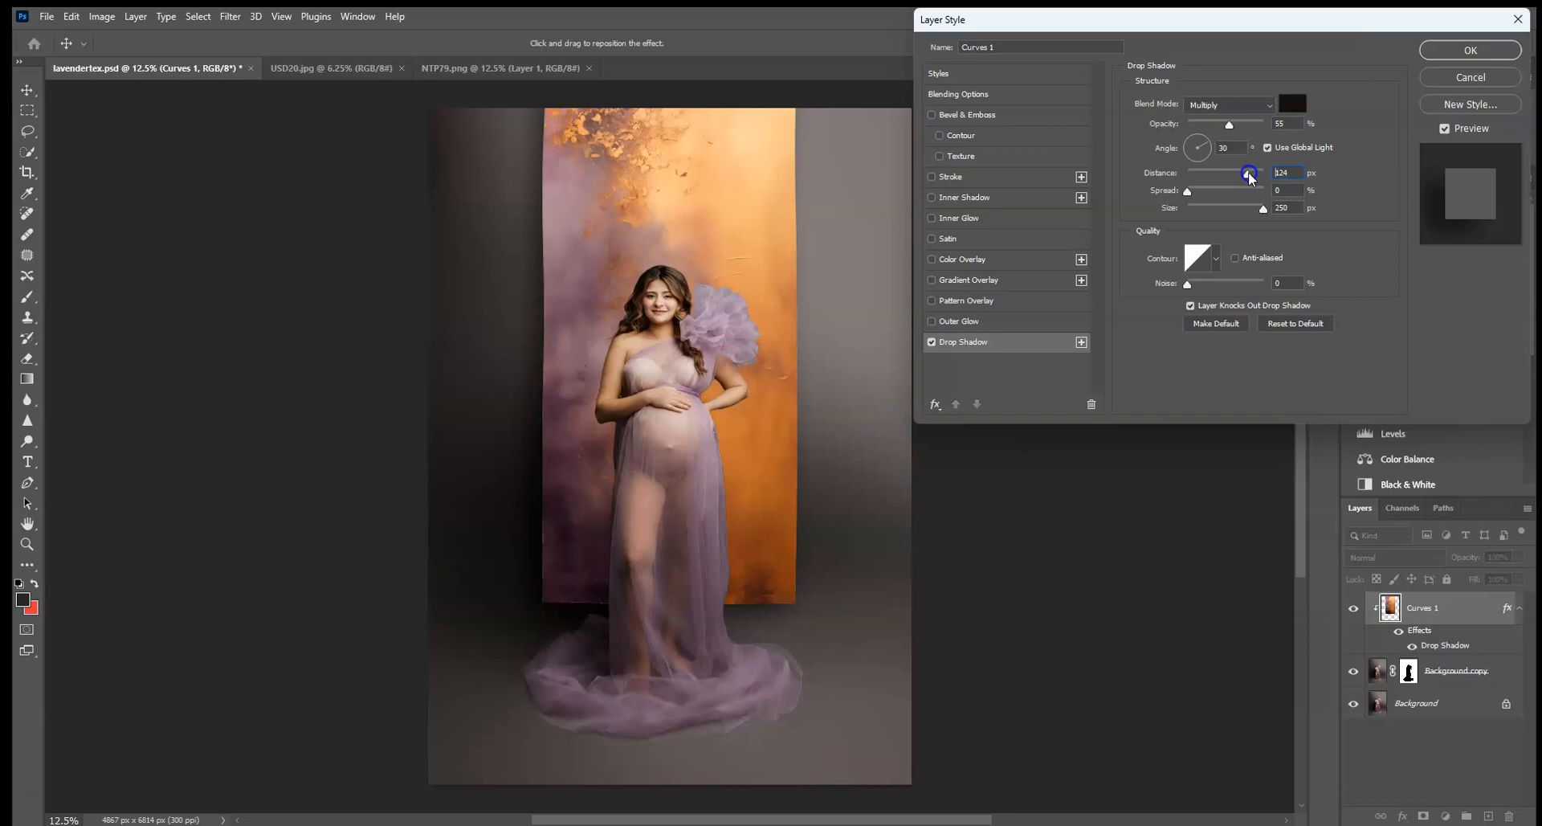
left_click_drag(1264, 209, 1248, 209)
left_click_drag(1249, 212, 1272, 213)
left_click_drag(1239, 211, 1238, 210)
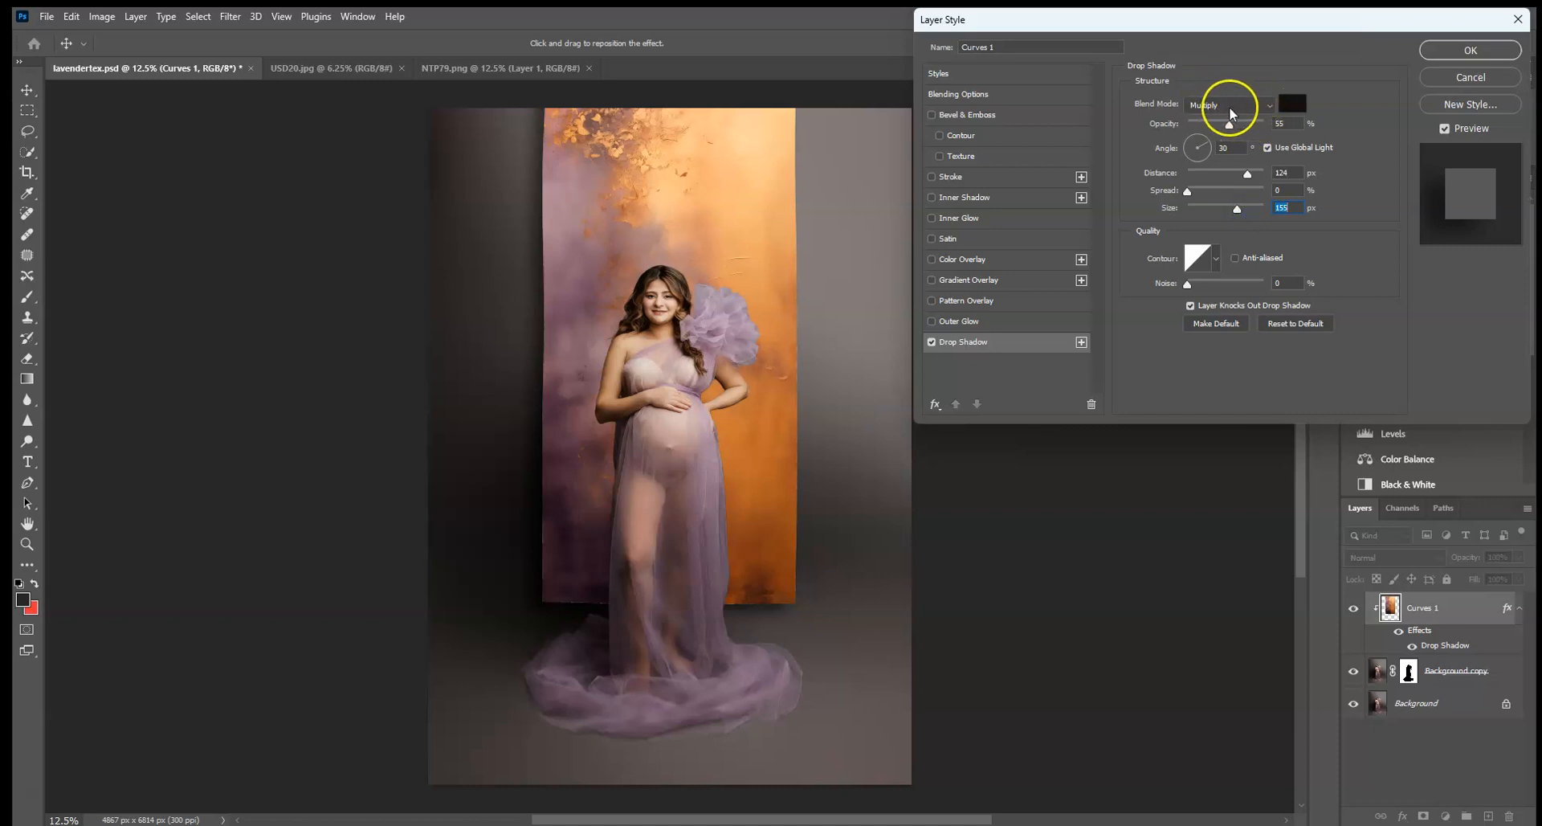
Step: Sample the dark studio wall as the drop shadow colour (1e1d18), fine-tune the shadow's opacity, apply the style, and deselect the layer
left_click(1293, 105)
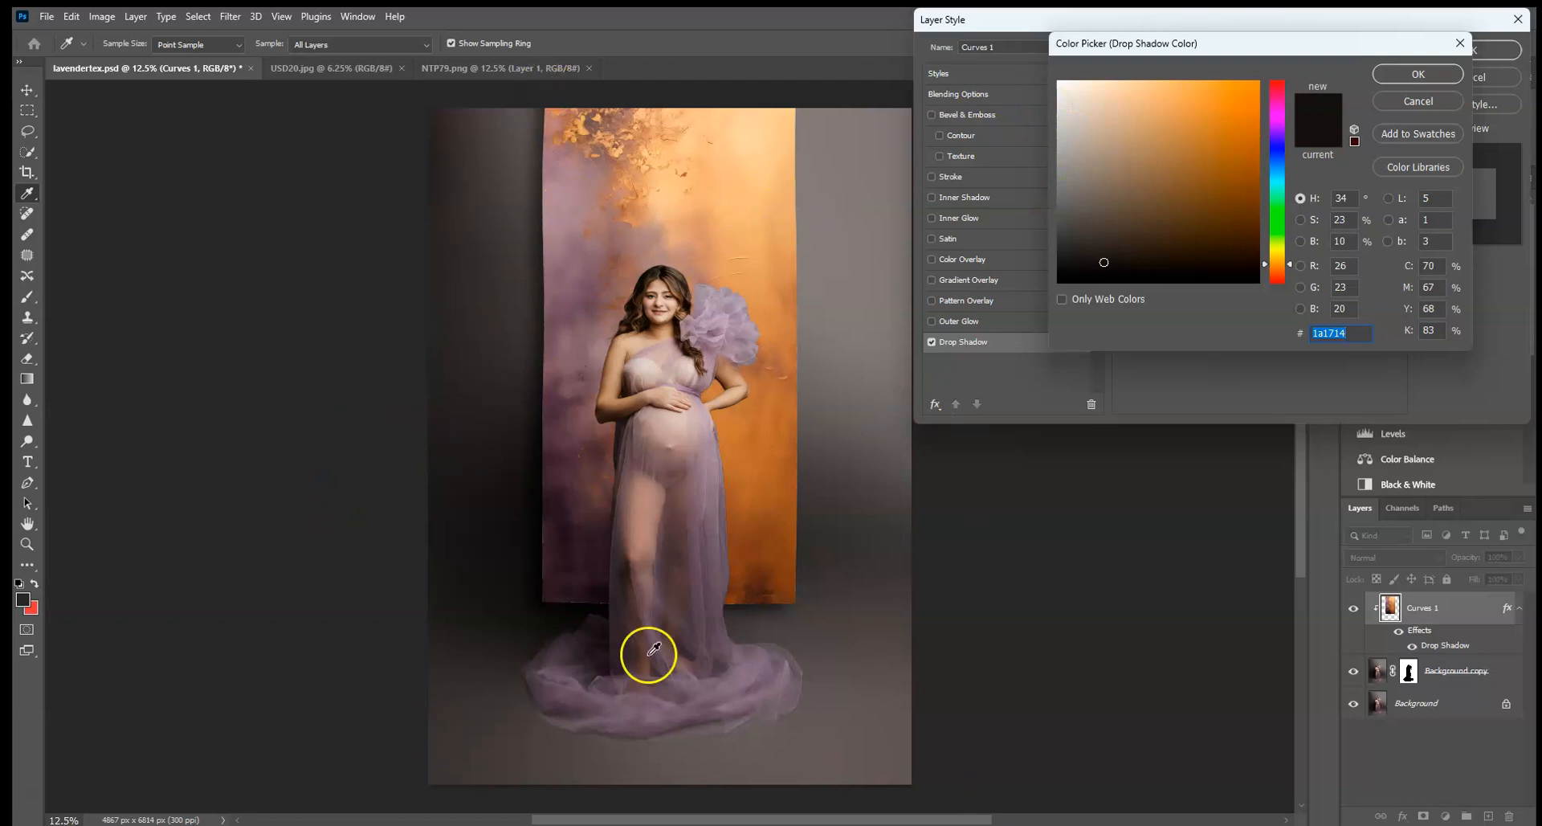
left_click(487, 571)
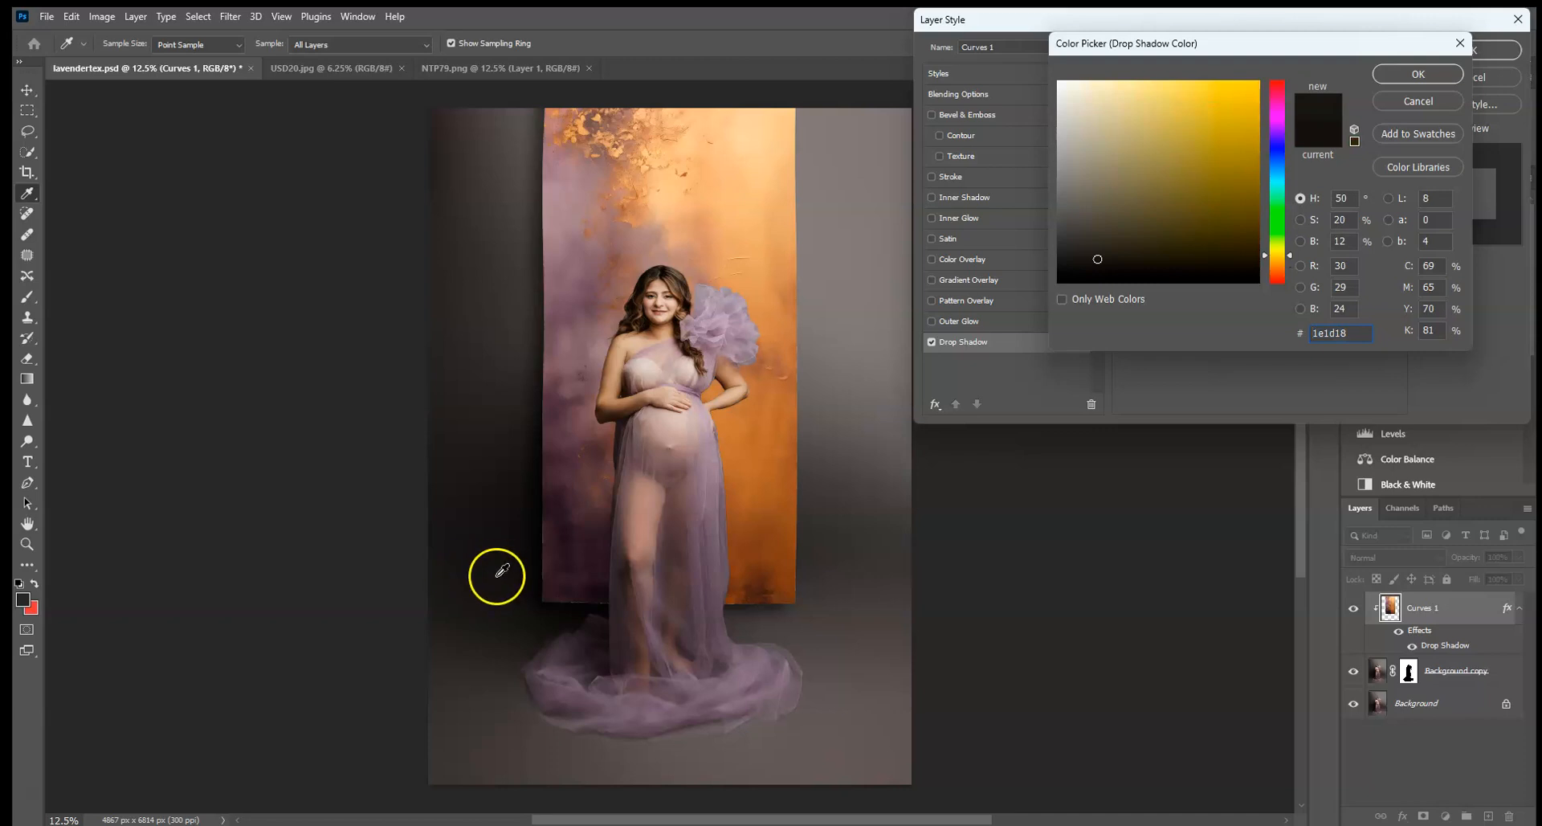
left_click(1409, 74)
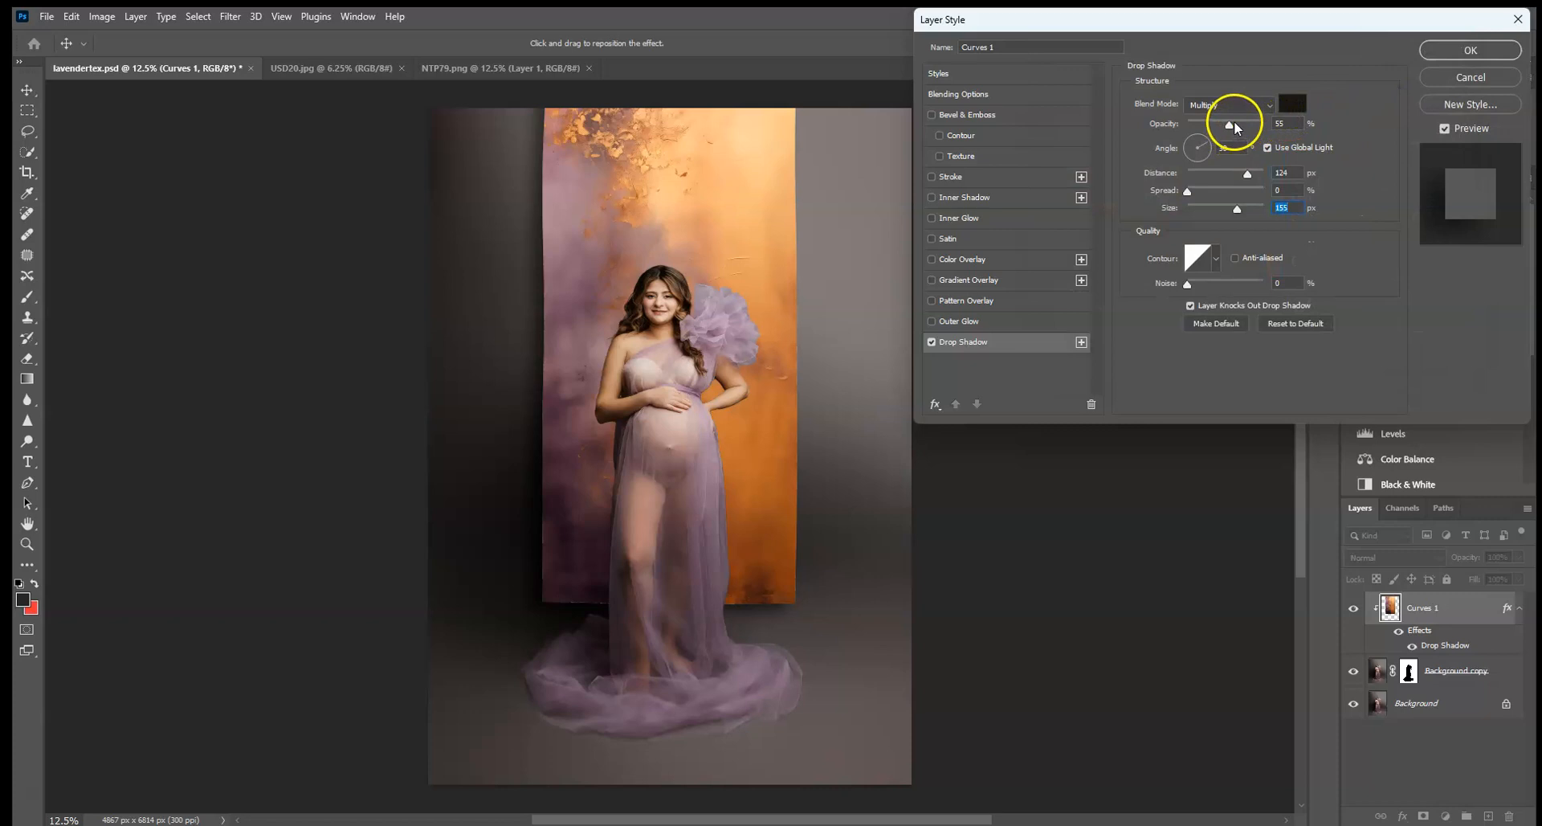
left_click_drag(1235, 122, 1243, 126)
left_click_drag(1237, 133, 1231, 130)
left_click(1460, 57)
left_click(1233, 337)
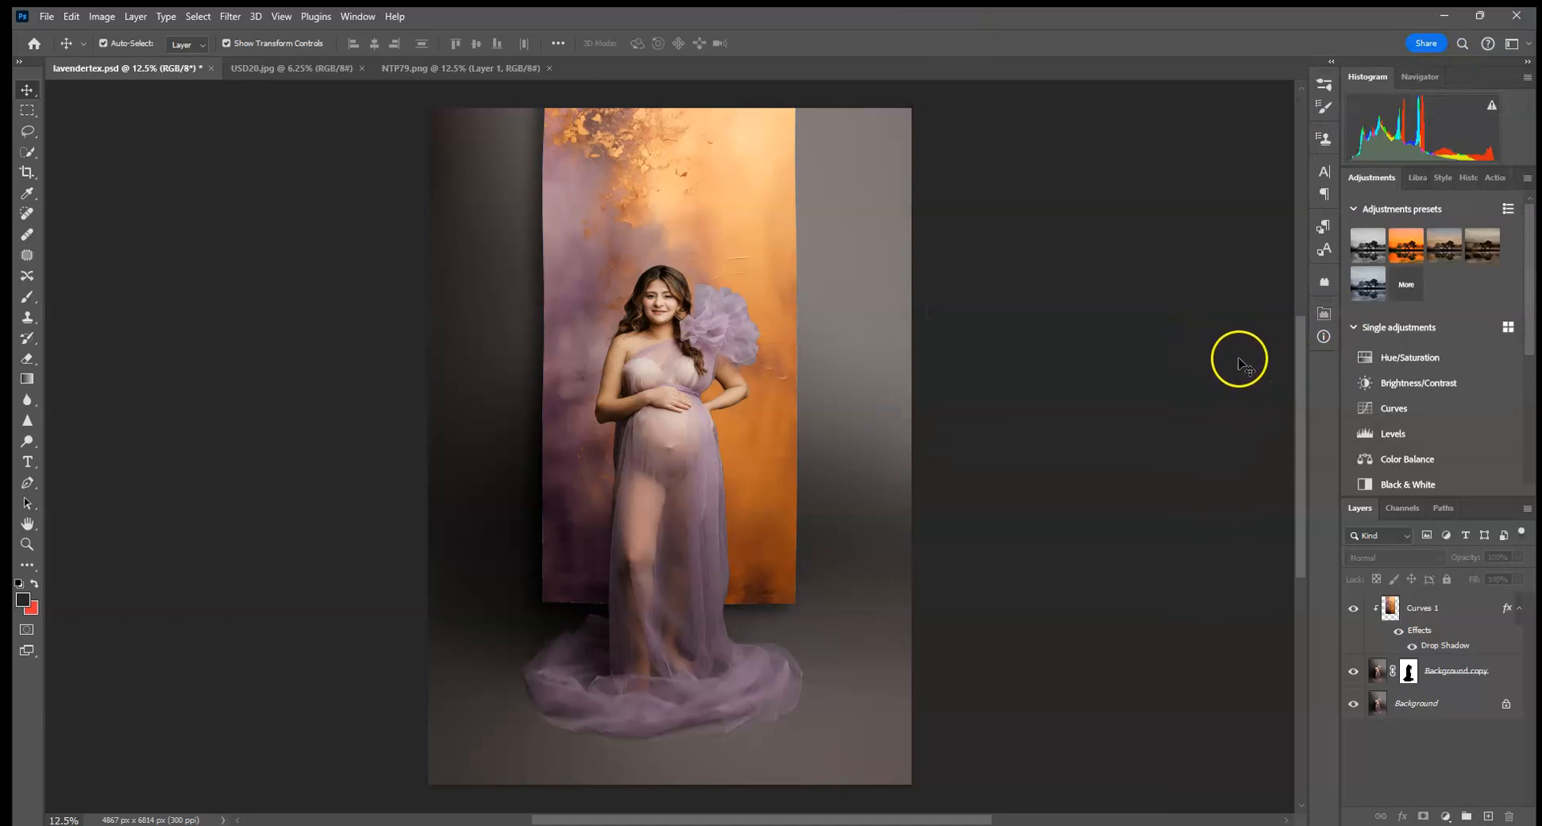
Step: Select the Background copy's layer mask and set up a soft round brush of 9 px at 100% opacity for close edge work
left_click(1409, 671)
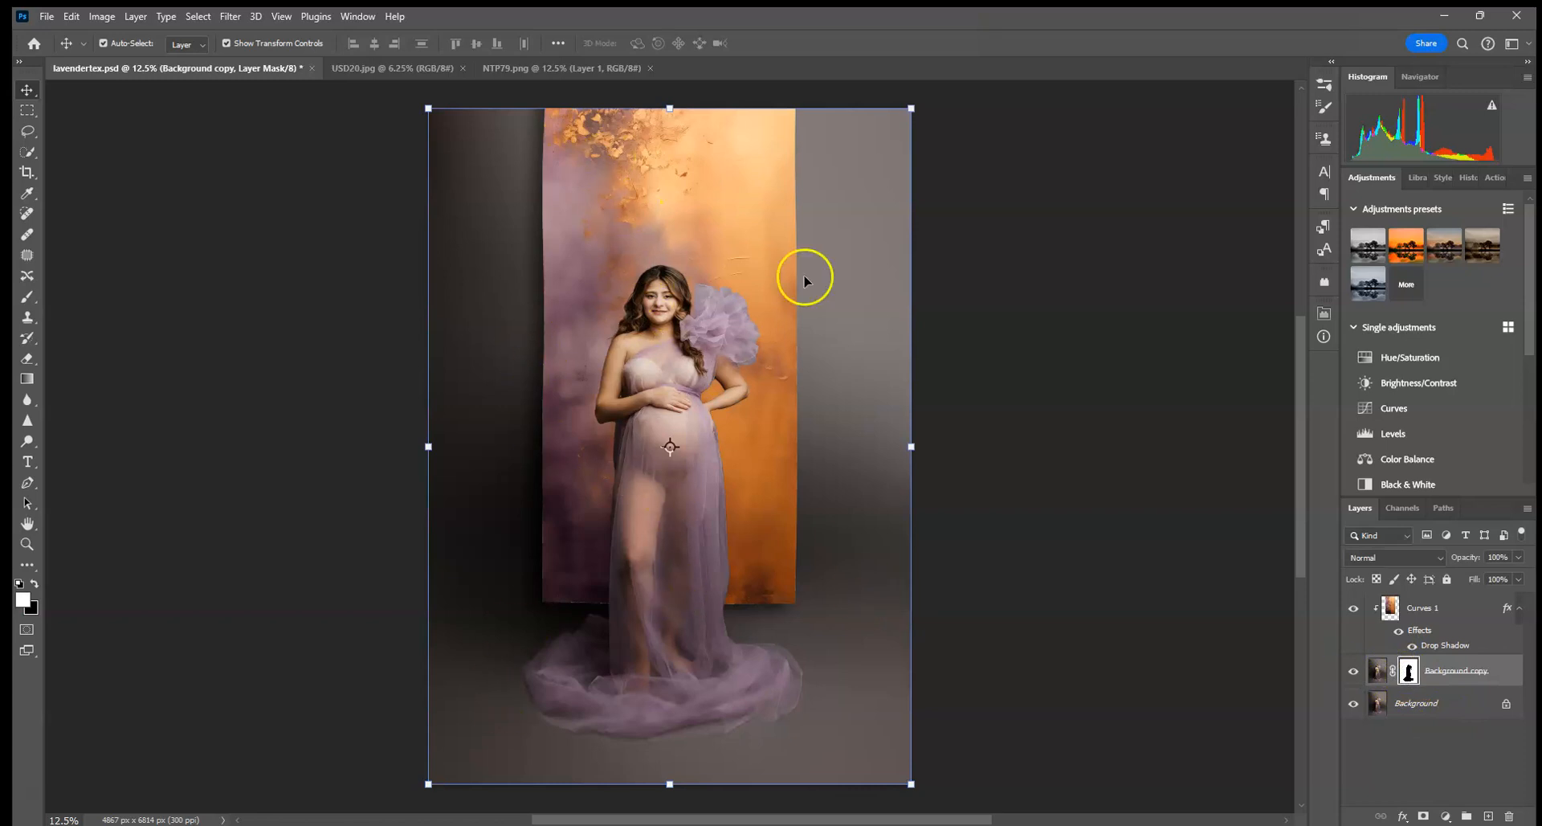
key("ctrl+plus")
key("ctrl+plus")
key("ctrl+plus")
key("ctrl+plus")
key("ctrl+plus")
key("ctrl+plus")
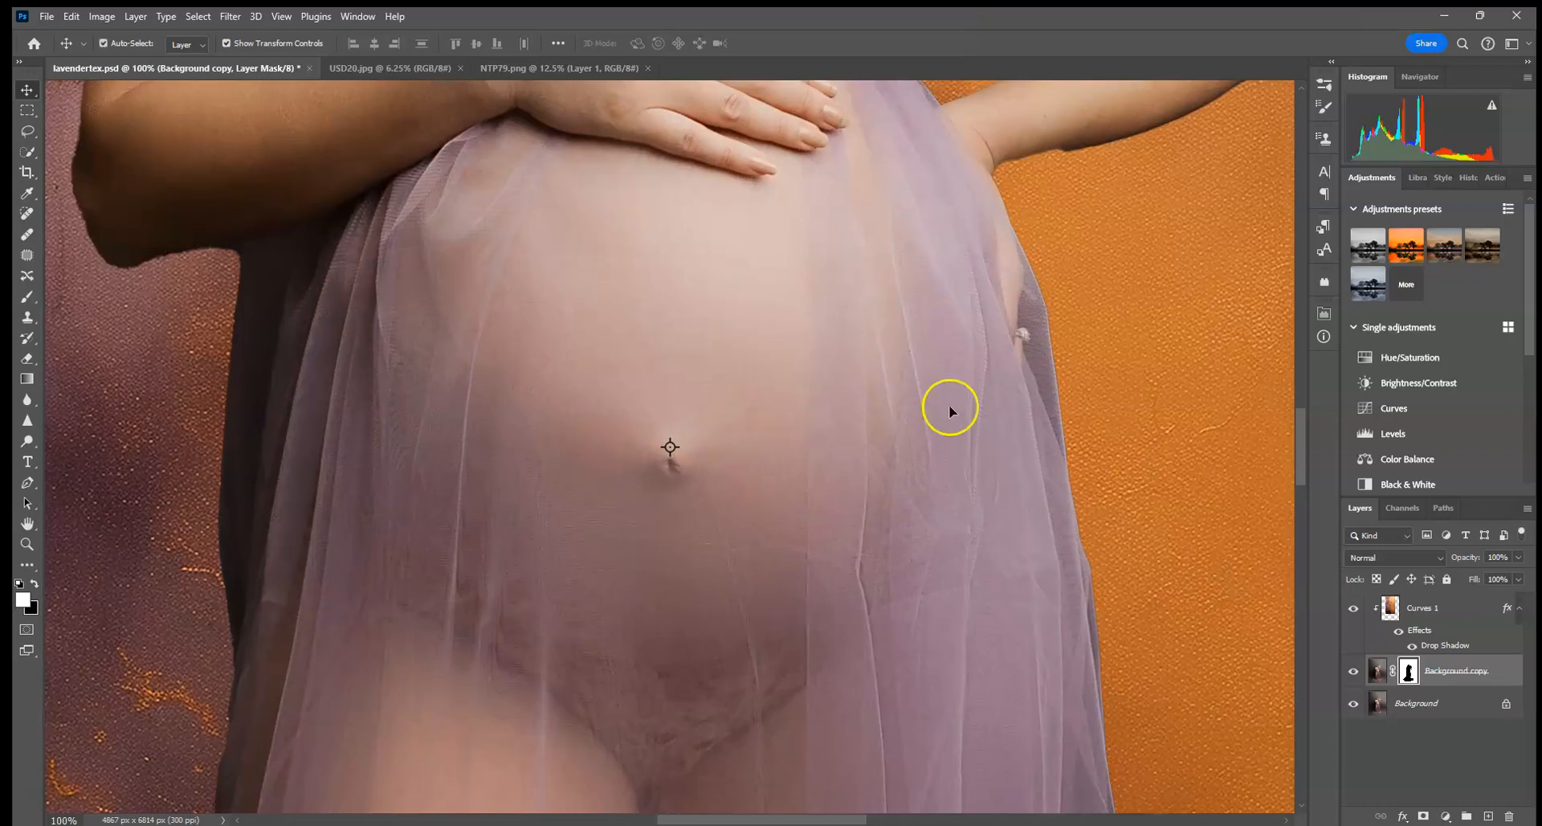
left_click_drag(670, 446, 888, 648)
left_click_drag(706, 320, 828, 591)
left_click_drag(802, 409, 773, 755)
key("ctrl+plus")
left_click_drag(741, 197, 819, 357)
left_click(30, 295)
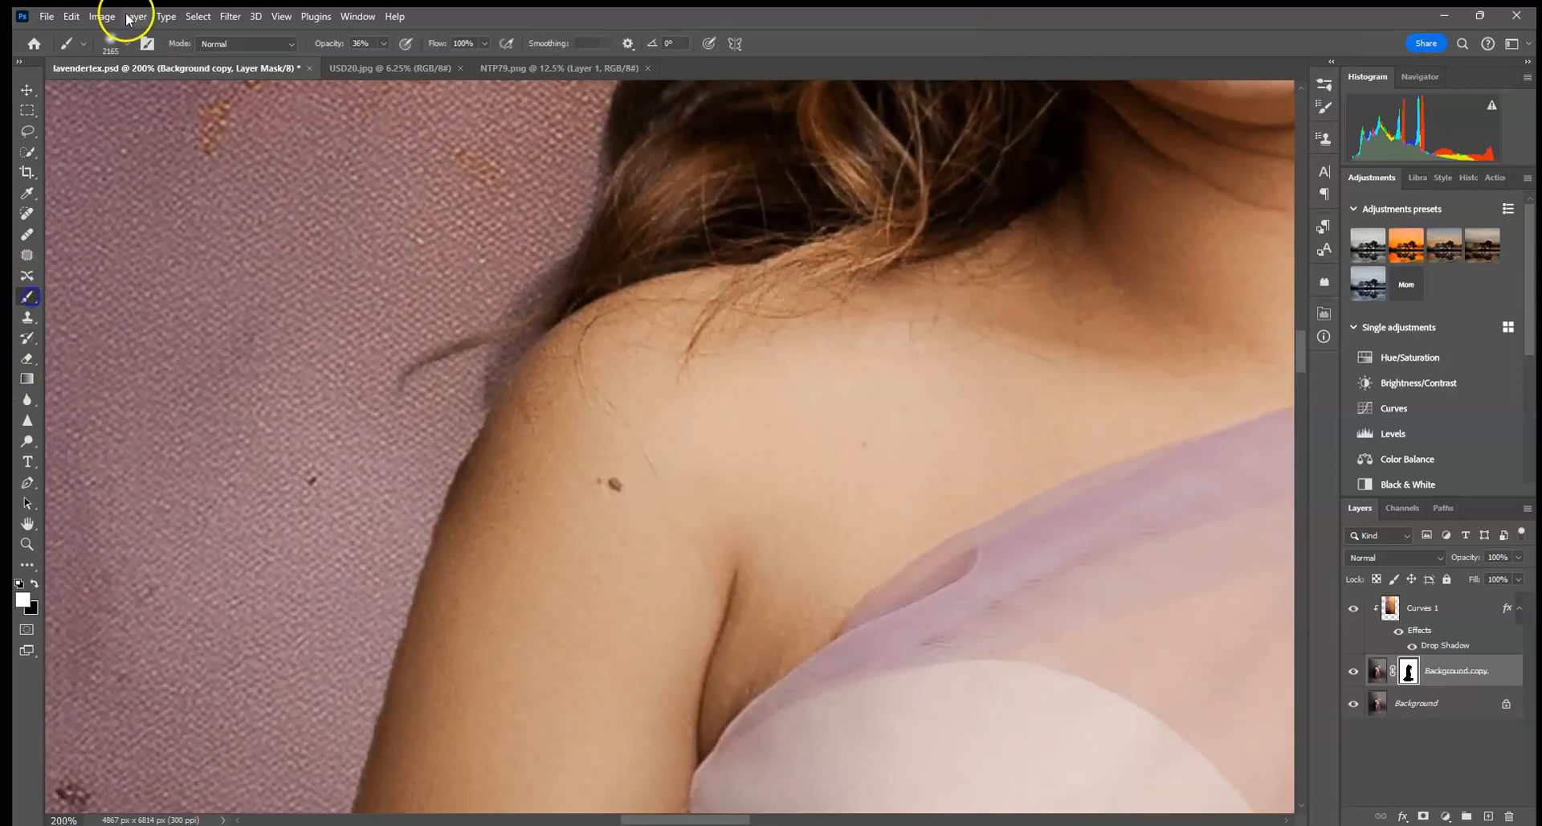
left_click(117, 44)
left_click(105, 95)
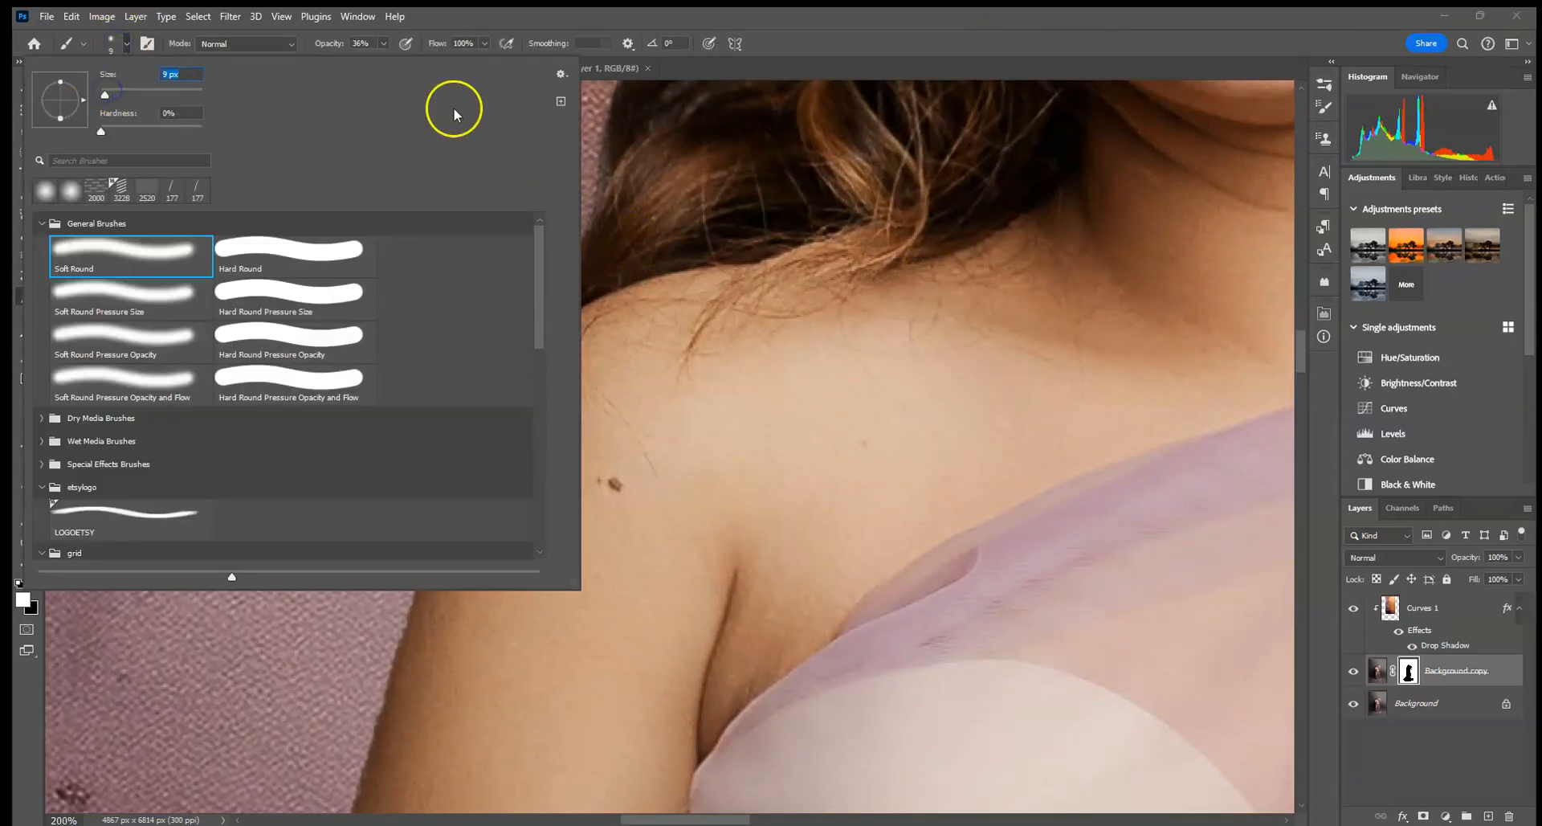
left_click(383, 45)
left_click_drag(381, 61, 431, 61)
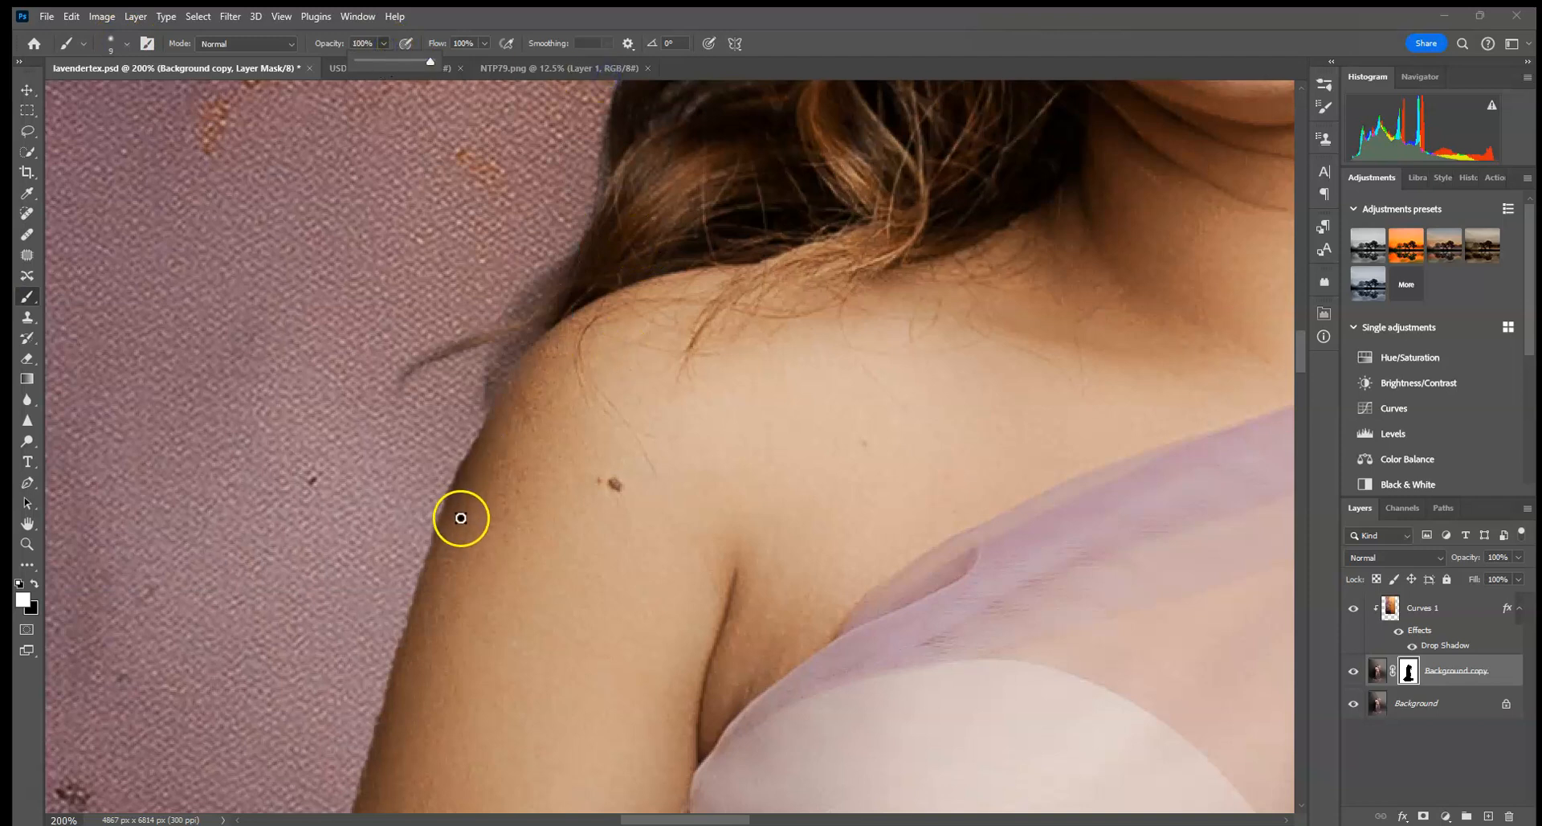
Step: Paint black on the mask along the bent elbow's outer edge and underside to restore the skin there
left_click_drag(478, 568, 630, 268)
left_click_drag(606, 543, 610, 327)
left_click_drag(606, 582, 605, 572)
left_click_drag(449, 579, 448, 611)
key("x")
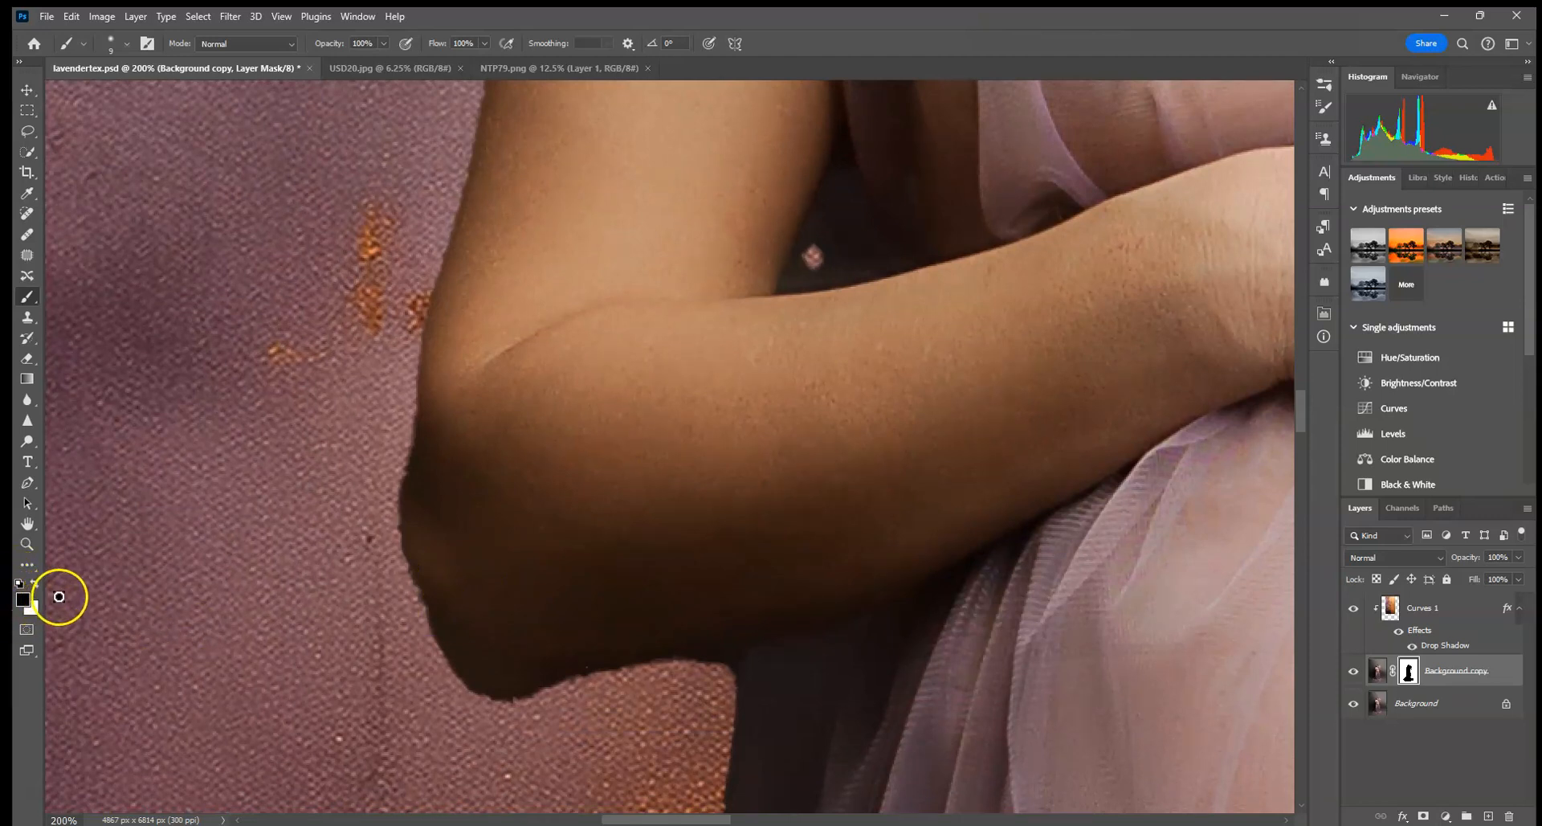
left_click_drag(414, 560, 437, 604)
left_click_drag(420, 413, 420, 436)
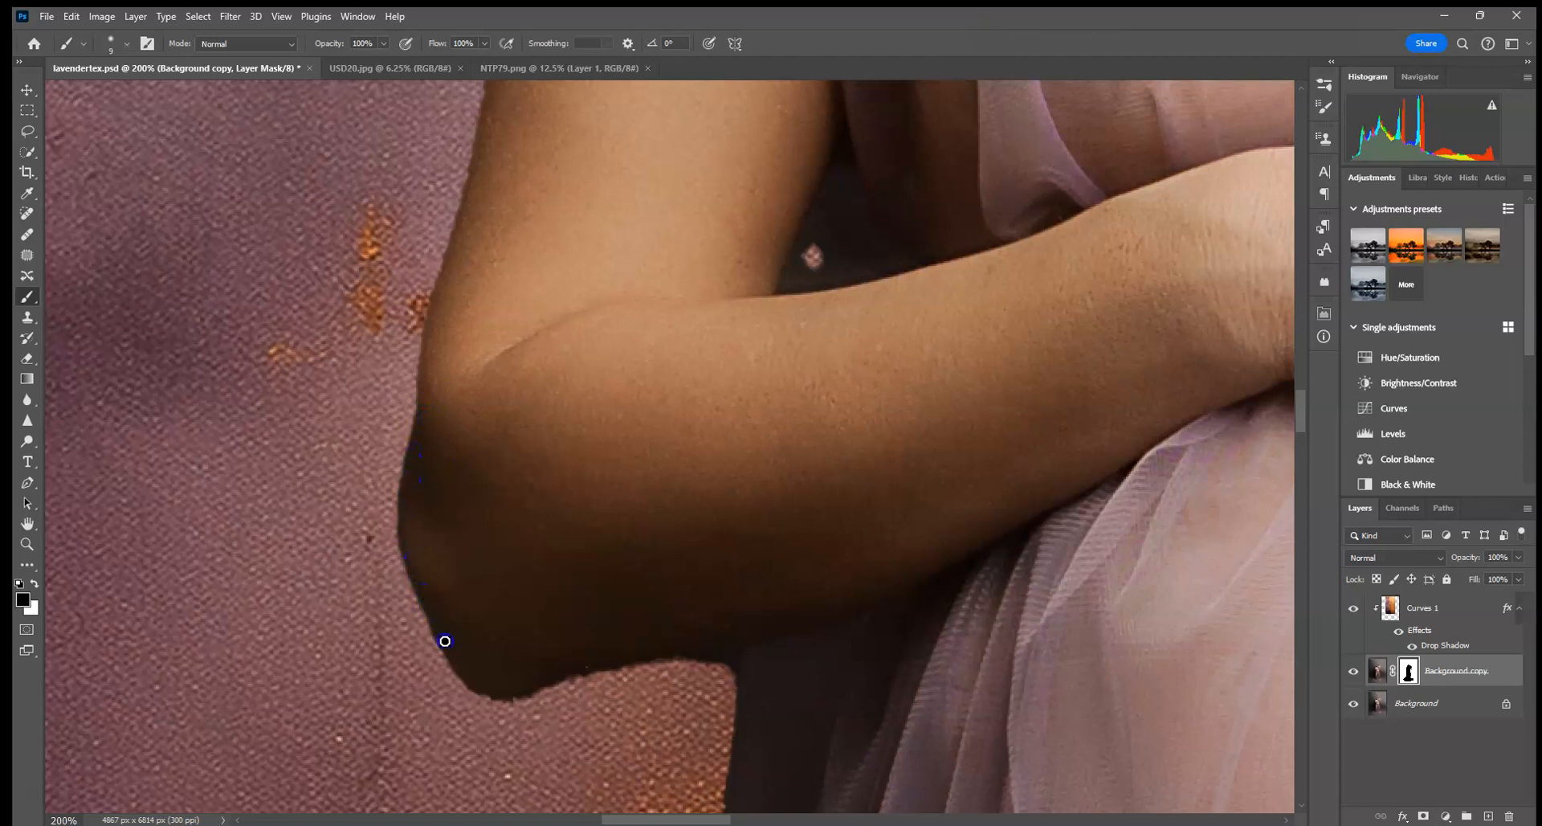
mouse_move(555, 678)
left_mouse_down()
mouse_move(723, 656)
mouse_move(725, 685)
mouse_move(736, 658)
mouse_move(685, 667)
left_mouse_up()
Step: Paint white on the mask under the forearm to bring the texture cleanly up to the arm's lower edge
key("x")
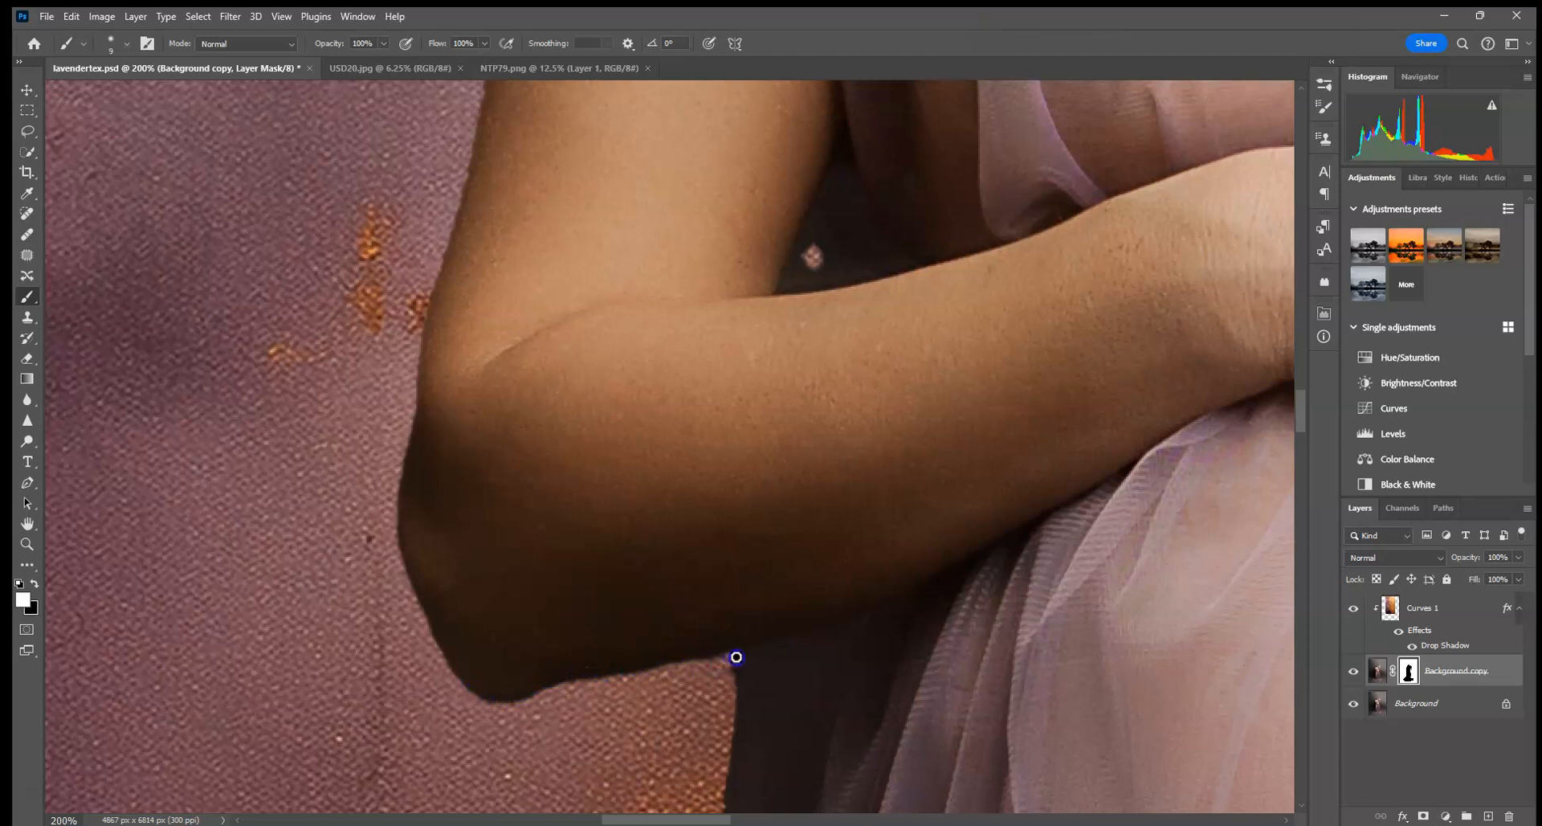
left_click_drag(710, 662, 577, 684)
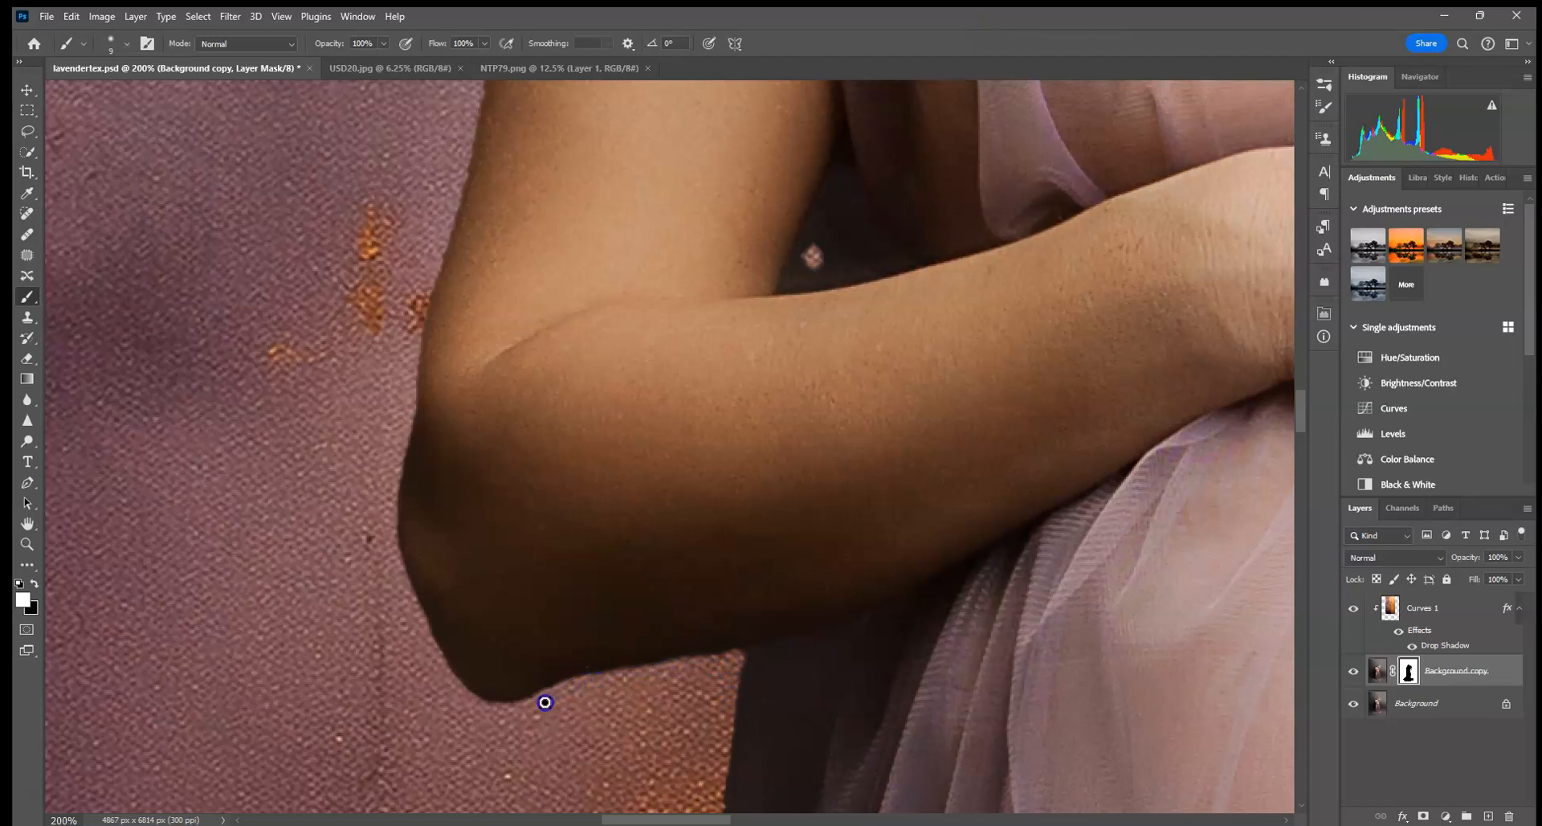
left_click_drag(798, 779, 798, 520)
left_click_drag(743, 129, 740, 423)
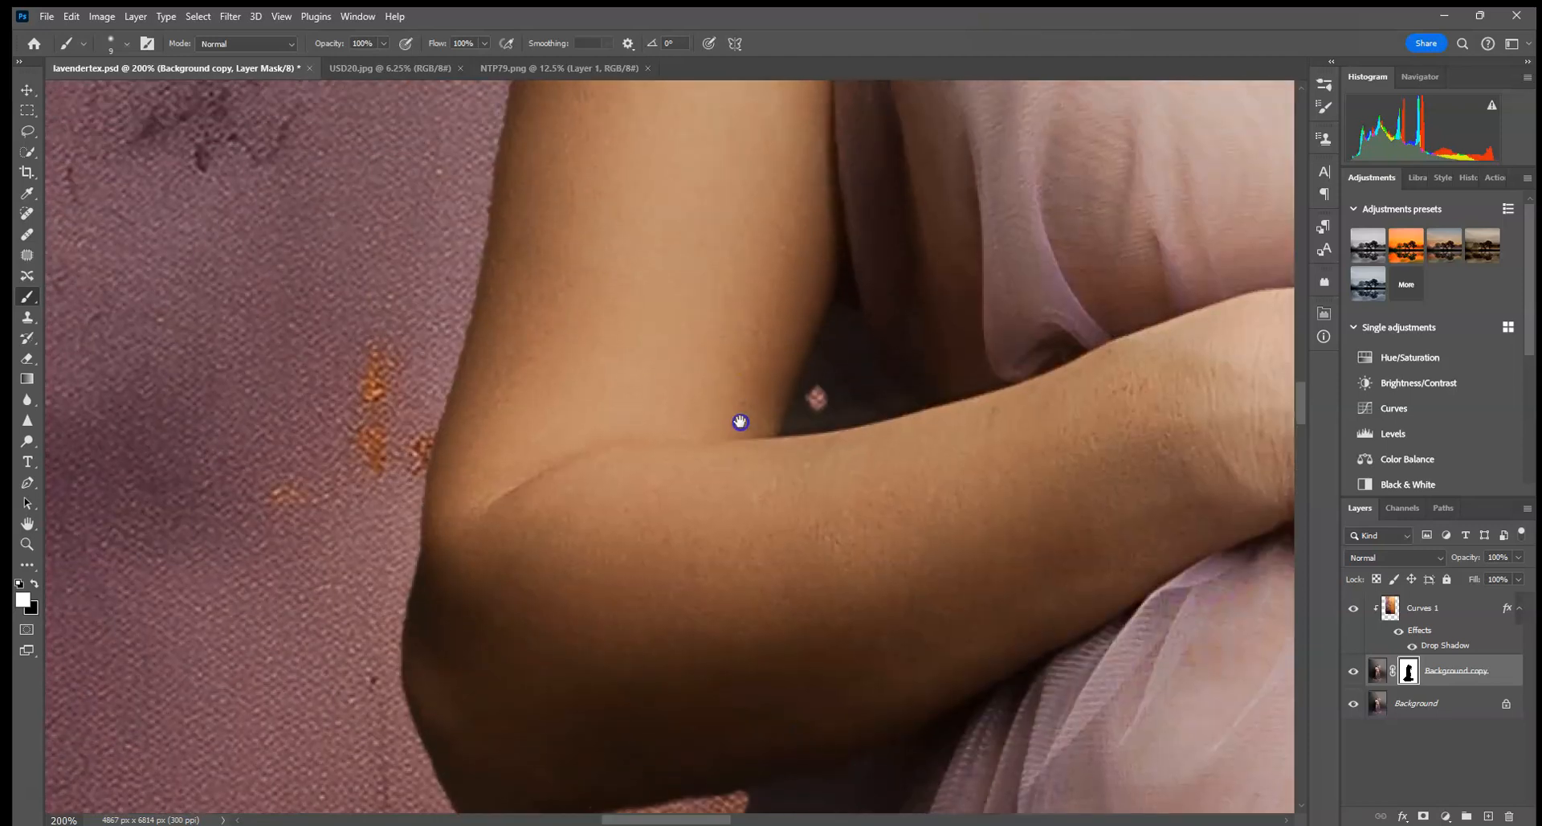
Step: Paint white on the mask to fill the triangular gap between the bent arm and the body with the texture
key("x")
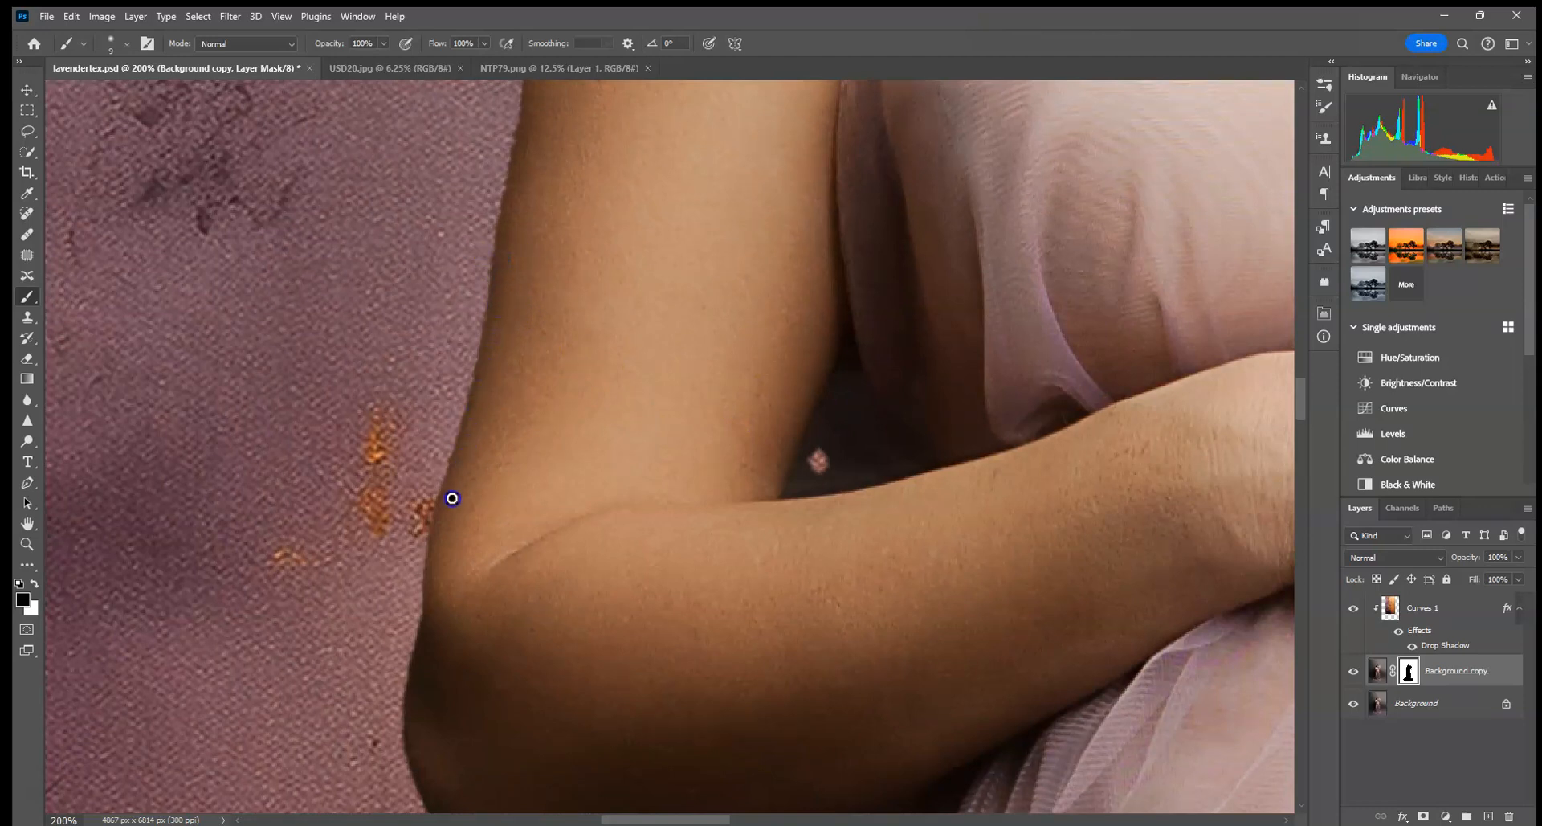
key("x")
mouse_move(826, 480)
left_mouse_down()
mouse_move(875, 477)
mouse_move(824, 412)
mouse_move(811, 451)
left_mouse_up()
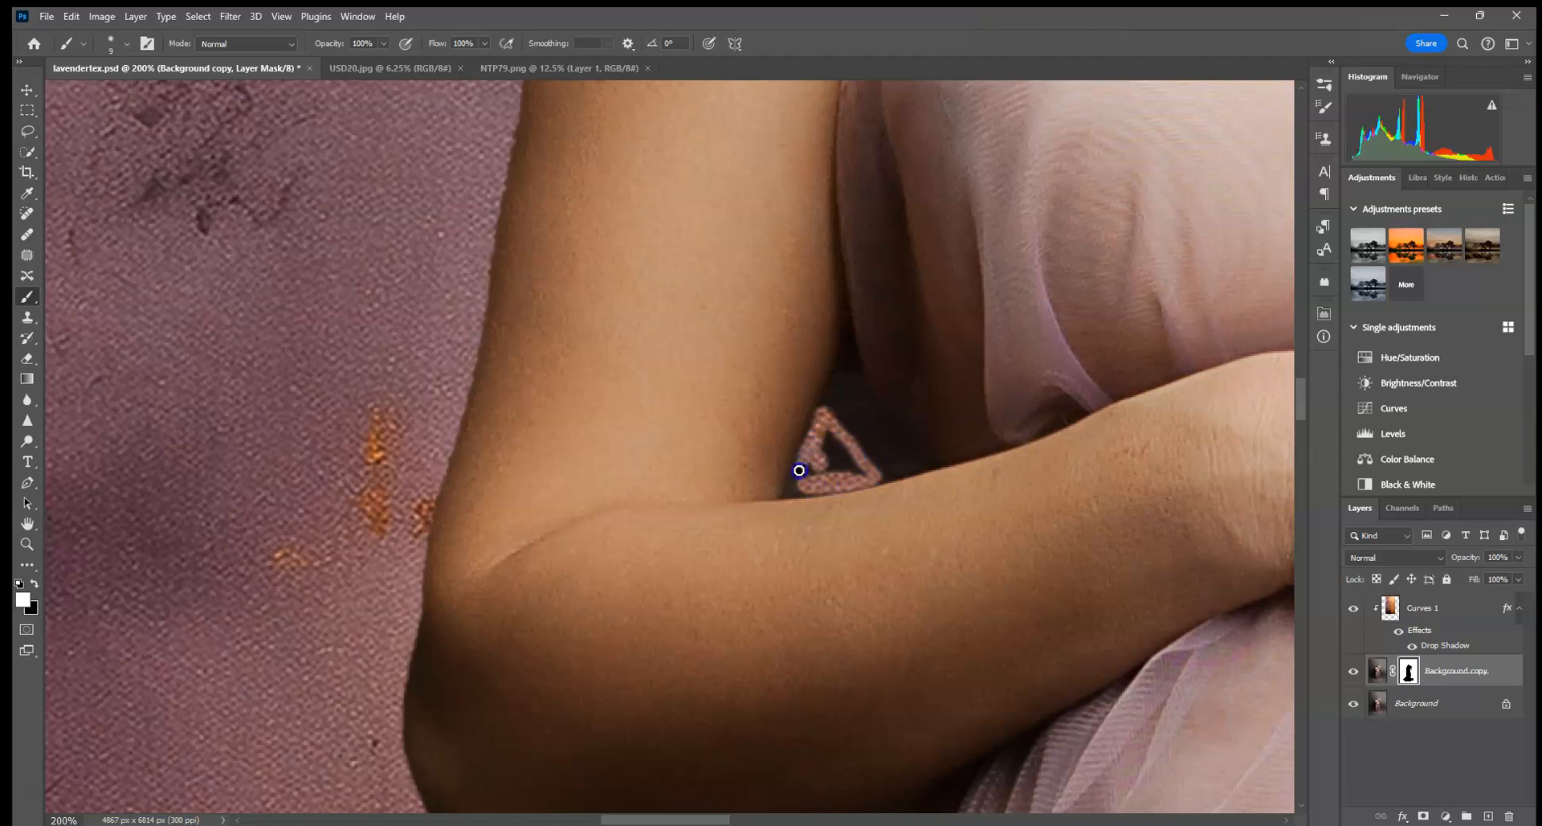
mouse_move(821, 490)
left_mouse_down()
mouse_move(884, 477)
mouse_move(829, 411)
left_mouse_up()
mouse_move(805, 460)
left_mouse_down()
mouse_move(836, 451)
mouse_move(836, 434)
mouse_move(825, 452)
mouse_move(846, 460)
left_mouse_up()
mouse_move(693, 263)
left_mouse_down()
mouse_move(682, 347)
mouse_move(661, 353)
left_mouse_up()
mouse_move(827, 466)
left_mouse_down()
mouse_move(859, 542)
mouse_move(885, 558)
mouse_move(837, 566)
mouse_move(873, 557)
mouse_move(819, 447)
mouse_move(793, 511)
mouse_move(818, 446)
mouse_move(780, 525)
mouse_move(811, 494)
mouse_move(817, 522)
mouse_move(833, 486)
mouse_move(844, 539)
left_mouse_up()
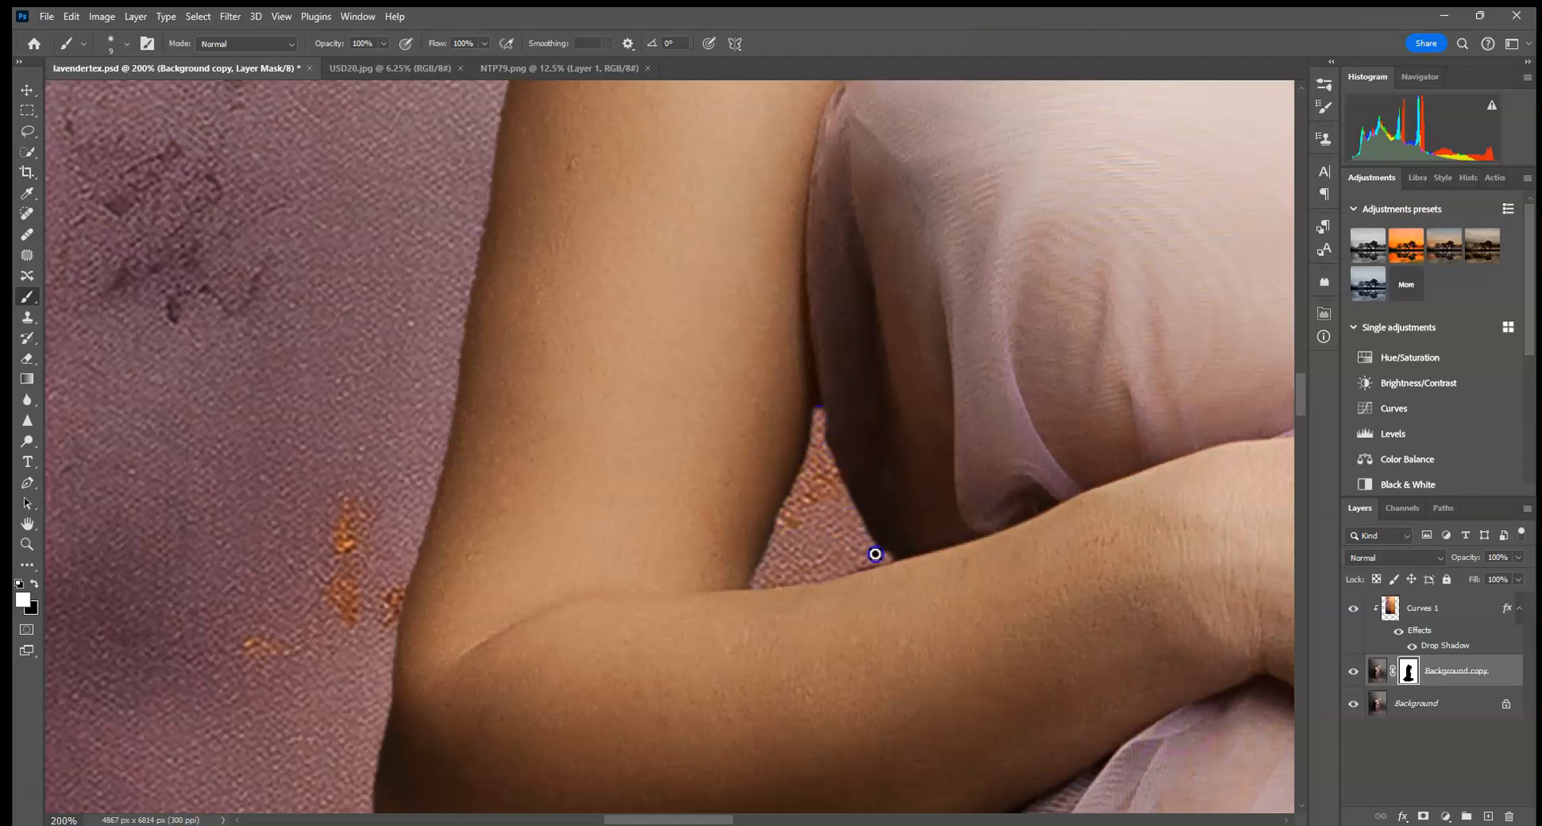
Step: Paint black on the mask to touch up the edges around the arm gap and along the upper arm's outer edge
key("x")
left_click(896, 488)
left_click(795, 471)
mouse_move(603, 283)
left_mouse_down()
mouse_move(634, 579)
mouse_move(683, 424)
mouse_move(685, 575)
left_mouse_up()
mouse_move(681, 410)
left_mouse_down()
mouse_move(625, 453)
mouse_move(602, 385)
left_mouse_up()
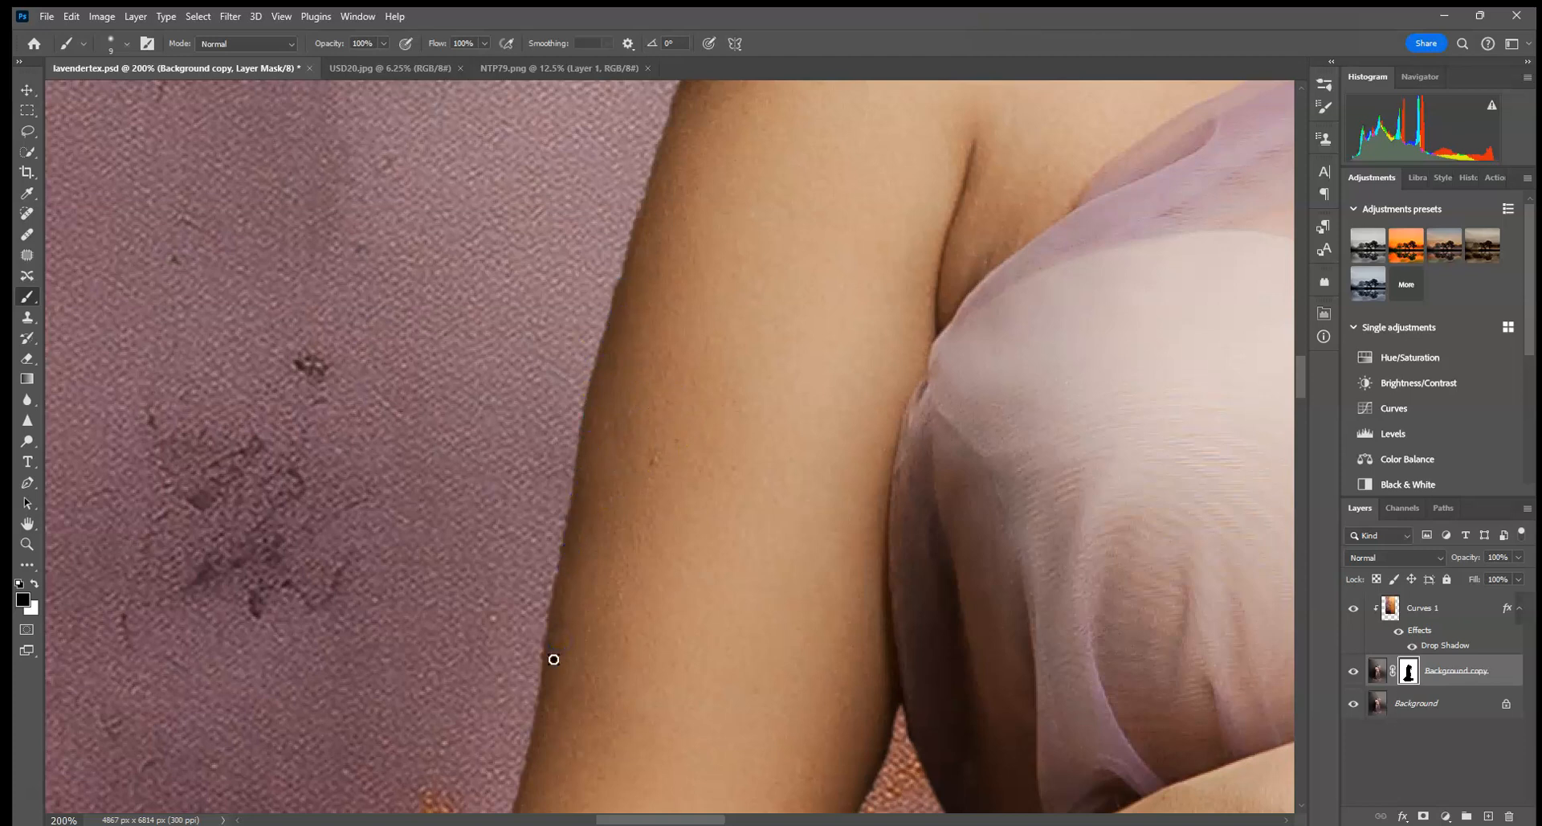
left_click_drag(661, 406, 609, 634)
mouse_move(610, 518)
left_mouse_down()
mouse_move(674, 344)
mouse_move(678, 227)
left_mouse_up()
left_click_drag(613, 365, 558, 585)
Step: Set the brush opacity to 29% and blend the texture into the grey gaps in the curls beside her face
mouse_move(560, 525)
left_mouse_down()
mouse_move(425, 573)
mouse_move(196, 613)
left_mouse_up()
left_click_drag(812, 568, 369, 668)
left_click_drag(695, 410, 553, 553)
left_click_drag(595, 172, 1109, 514)
left_click_drag(352, 596, 900, 256)
left_click_drag(900, 566, 1163, 473)
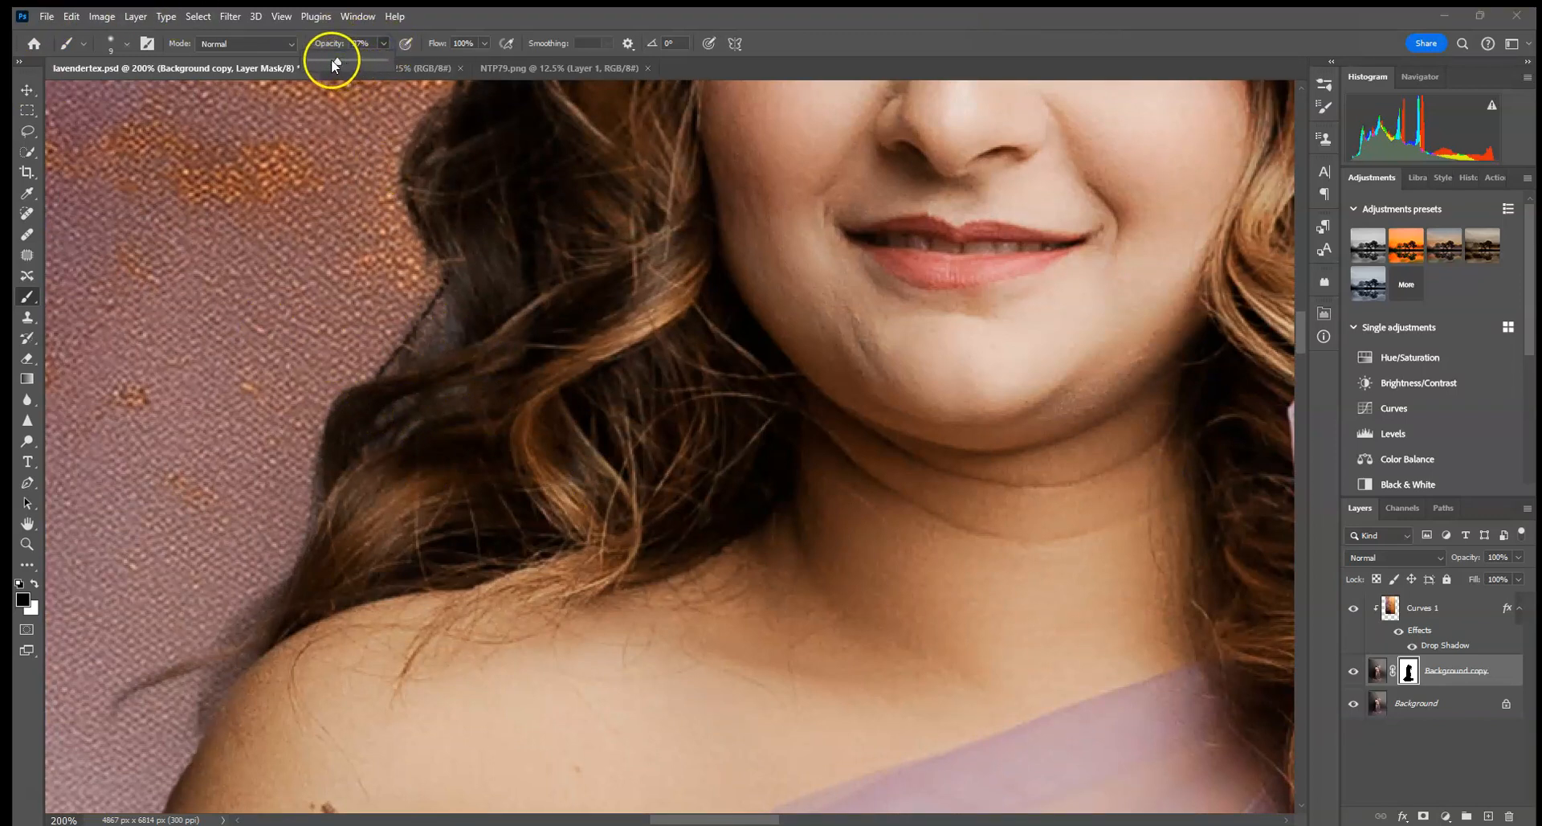
left_click_drag(332, 62, 329, 61)
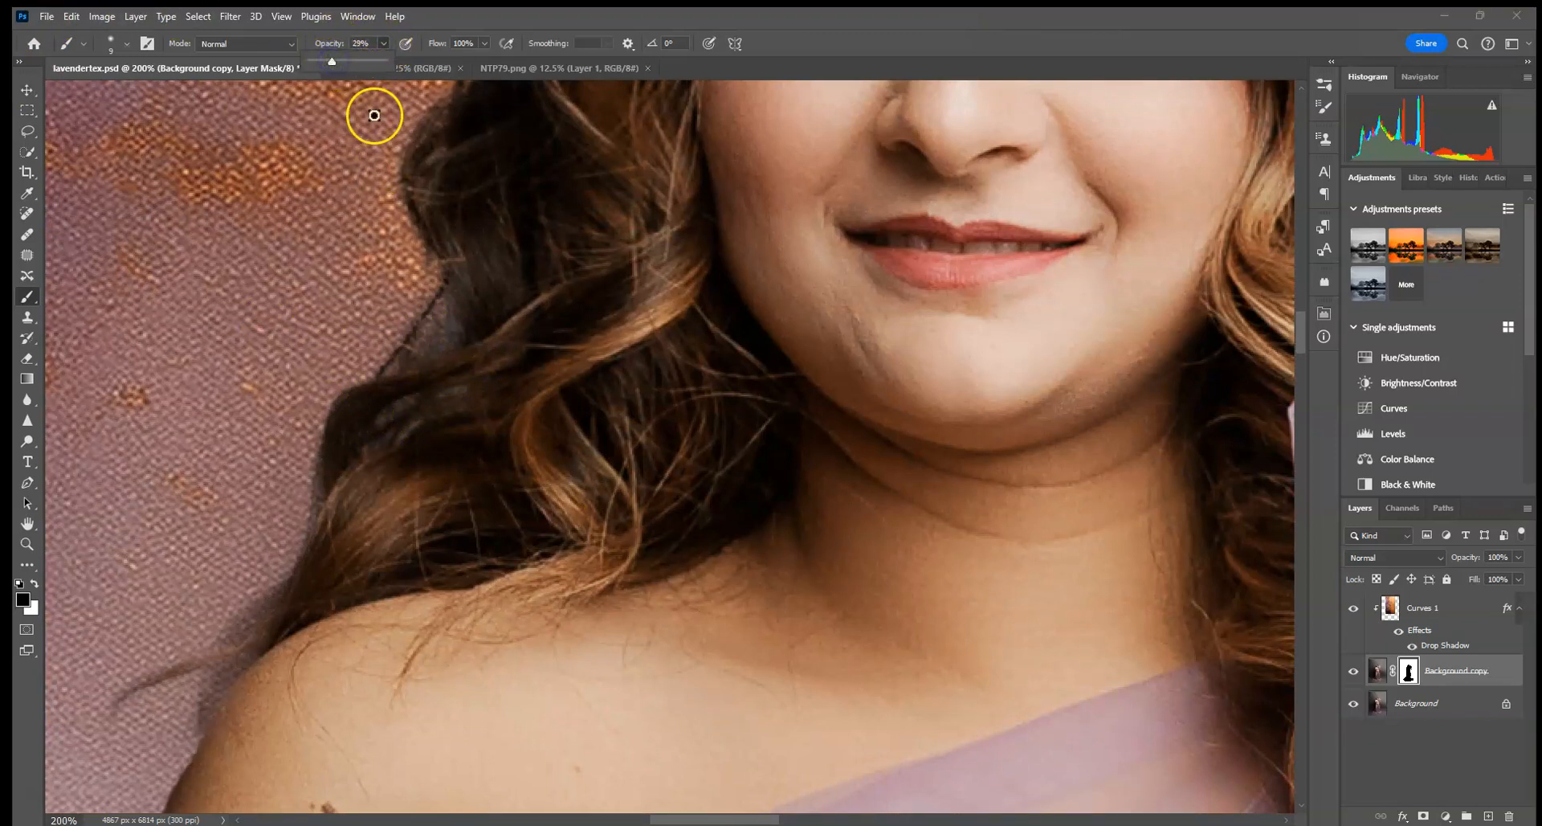
left_click(464, 336)
key("x")
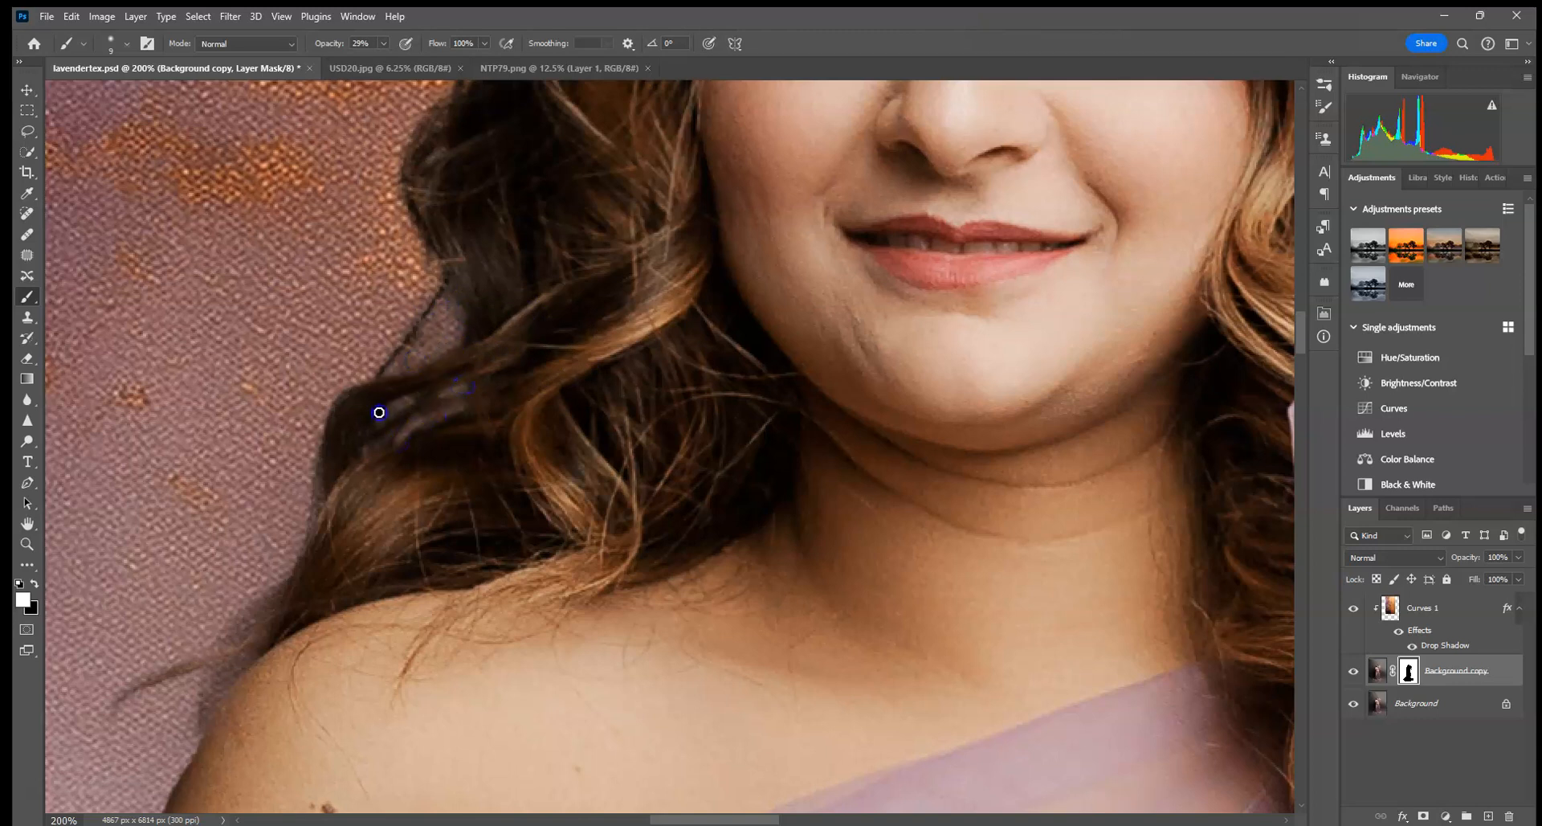
Step: Enlarge the soft round brush to 338 px for masking the tulle ruffle on her shoulder
left_click_drag(888, 380, 523, 434)
left_click_drag(1053, 410, 558, 560)
left_click_drag(956, 341, 593, 464)
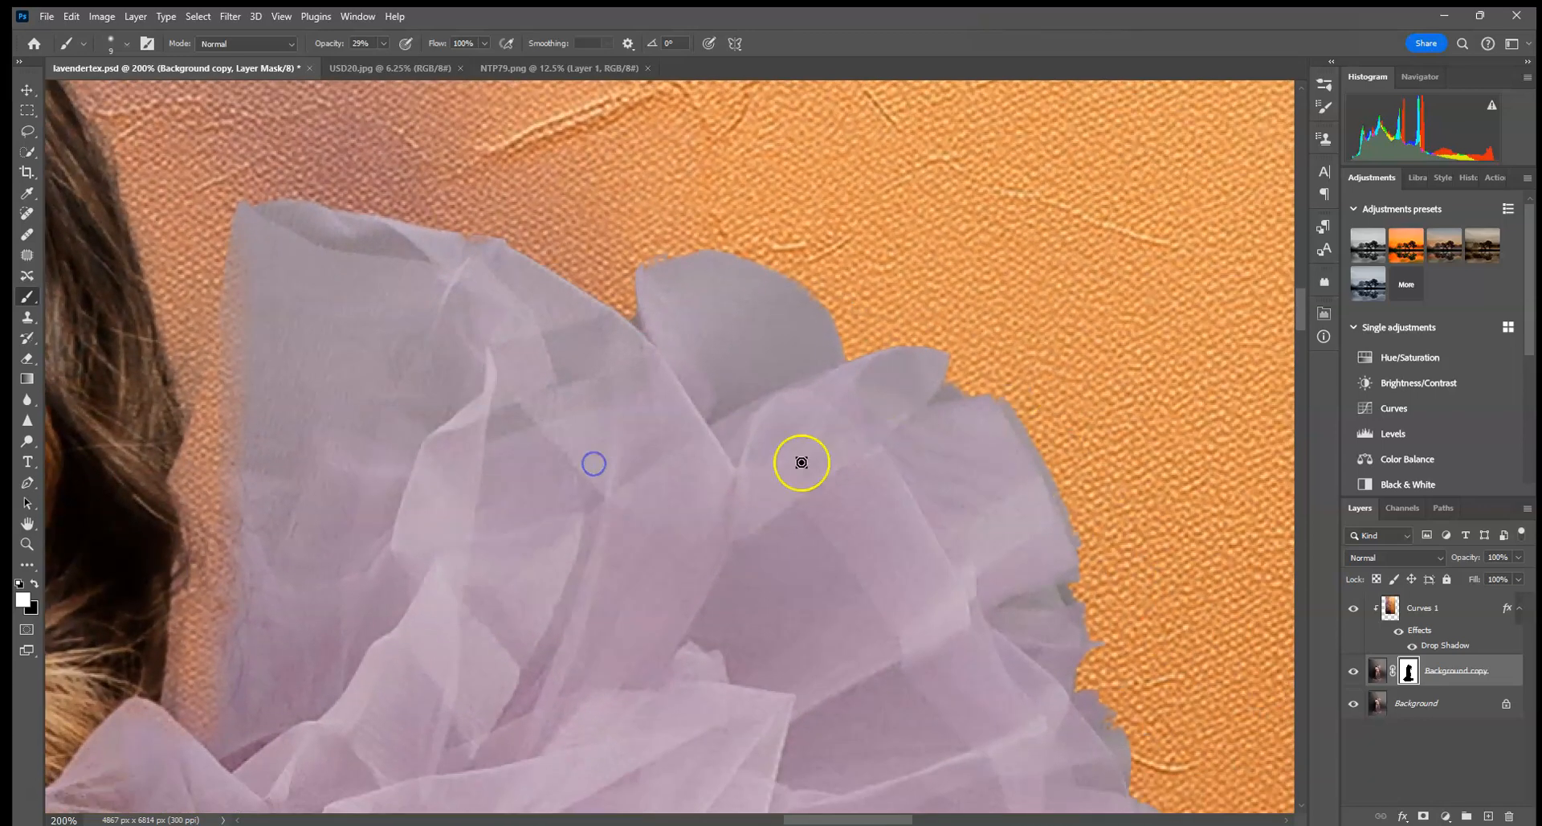
key("ctrl+minus")
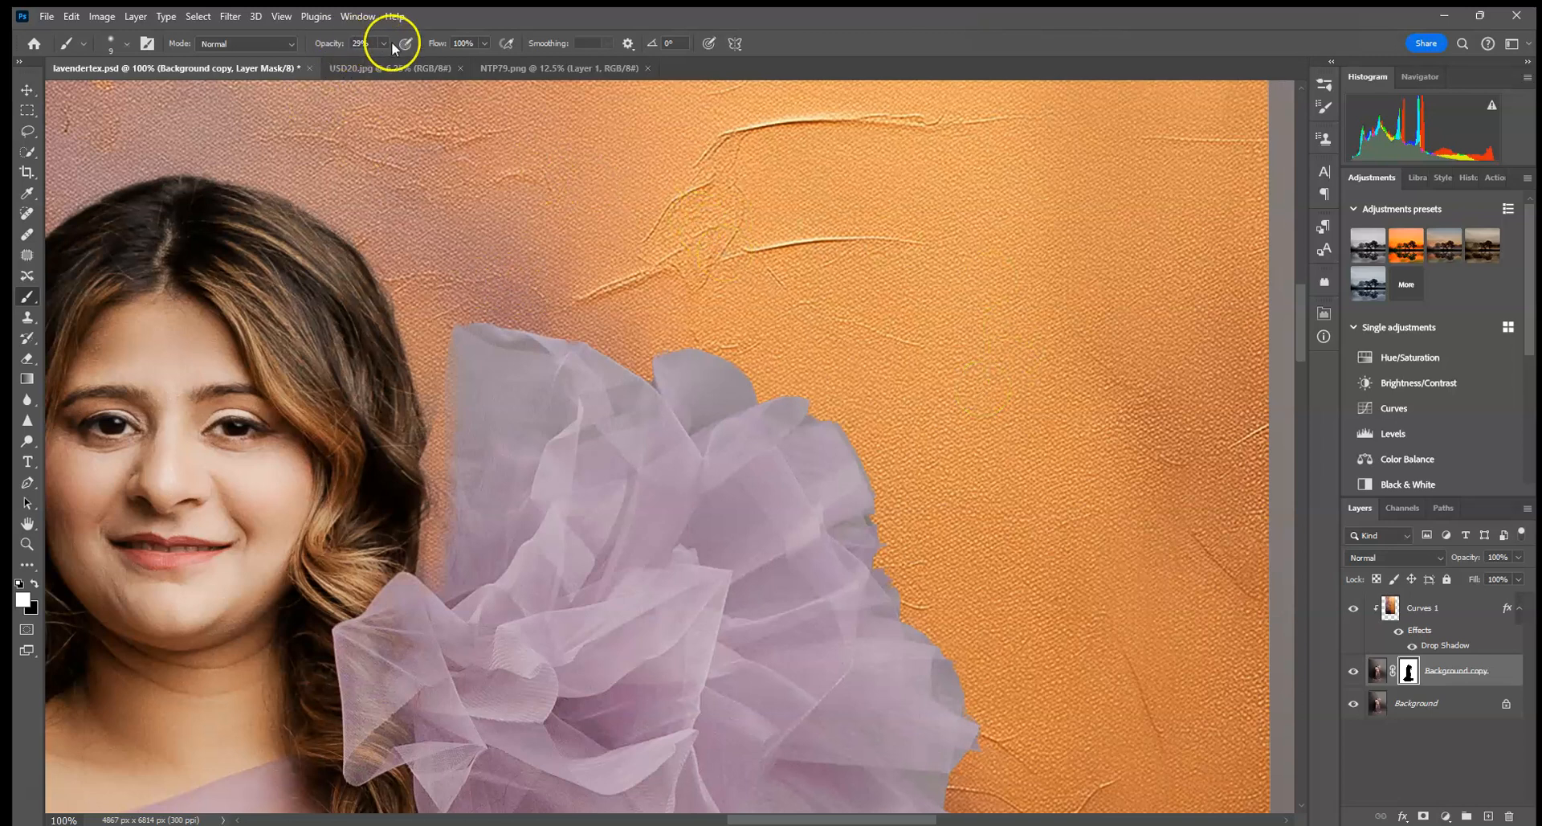
left_click(121, 42)
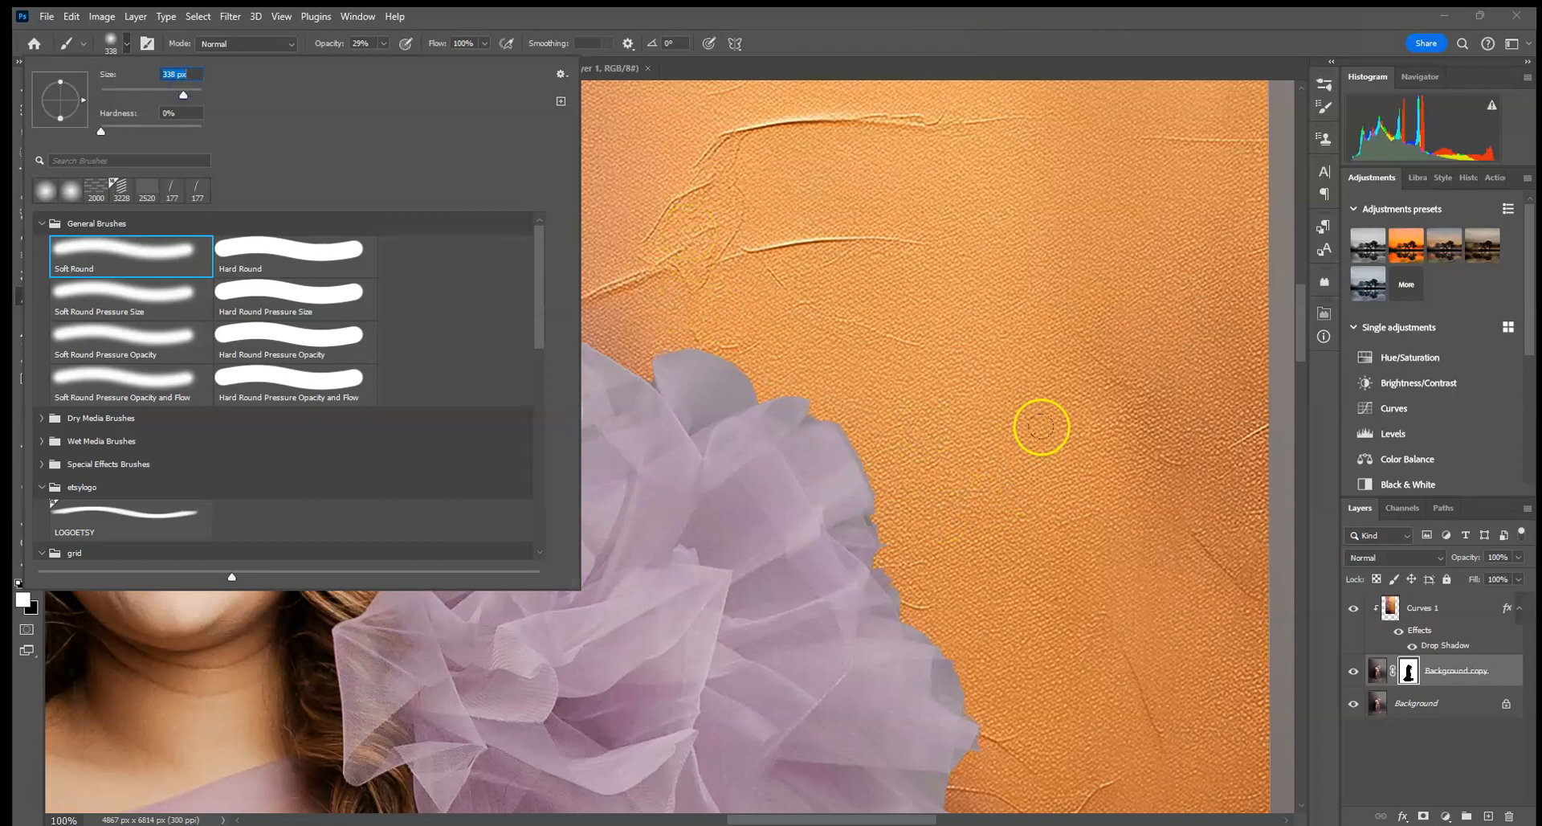
left_click(690, 379)
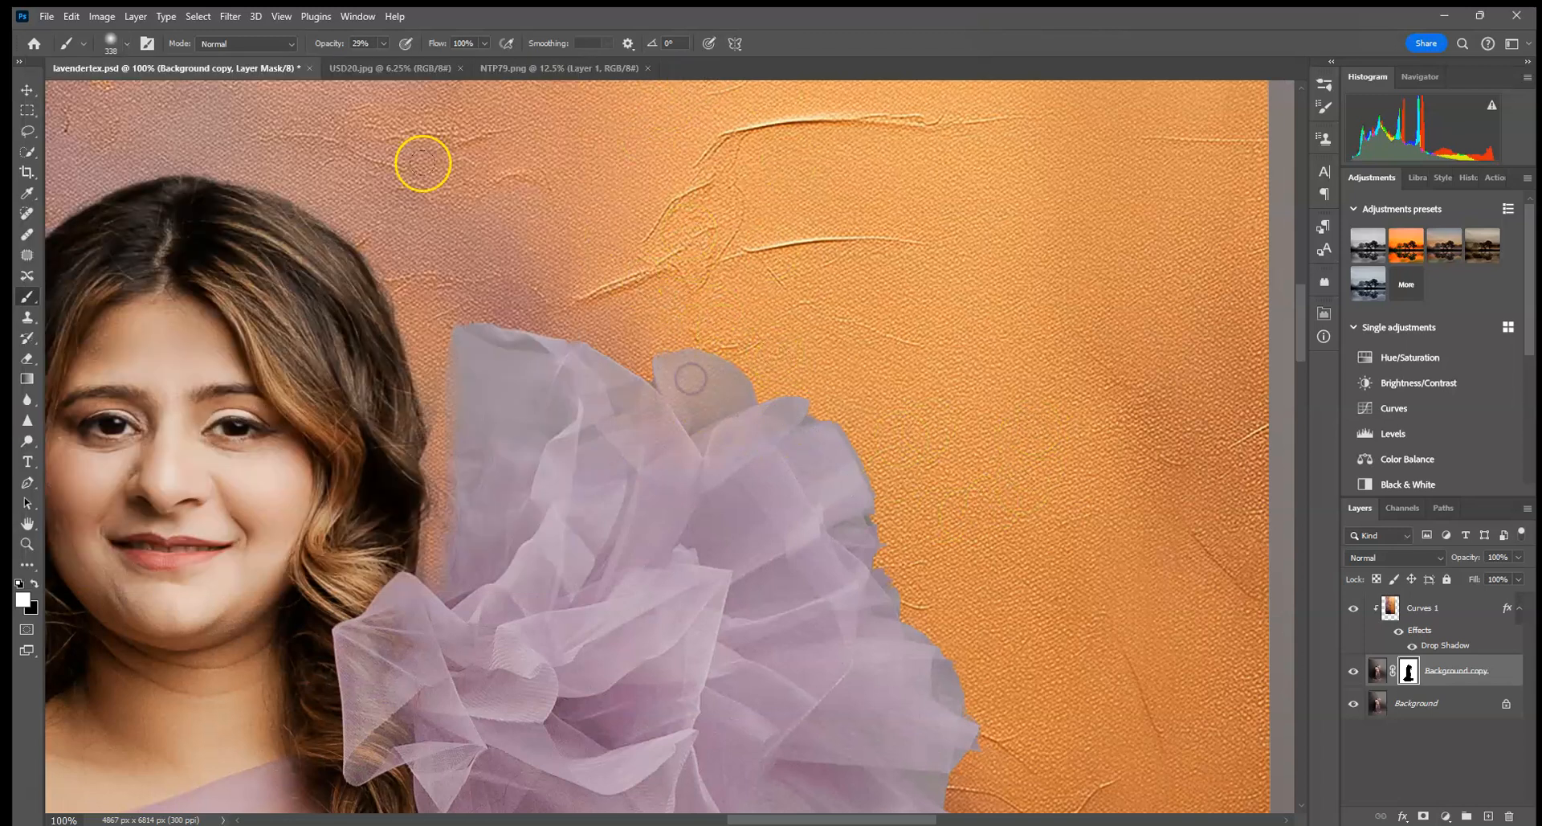
left_click(71, 16)
left_click(79, 30)
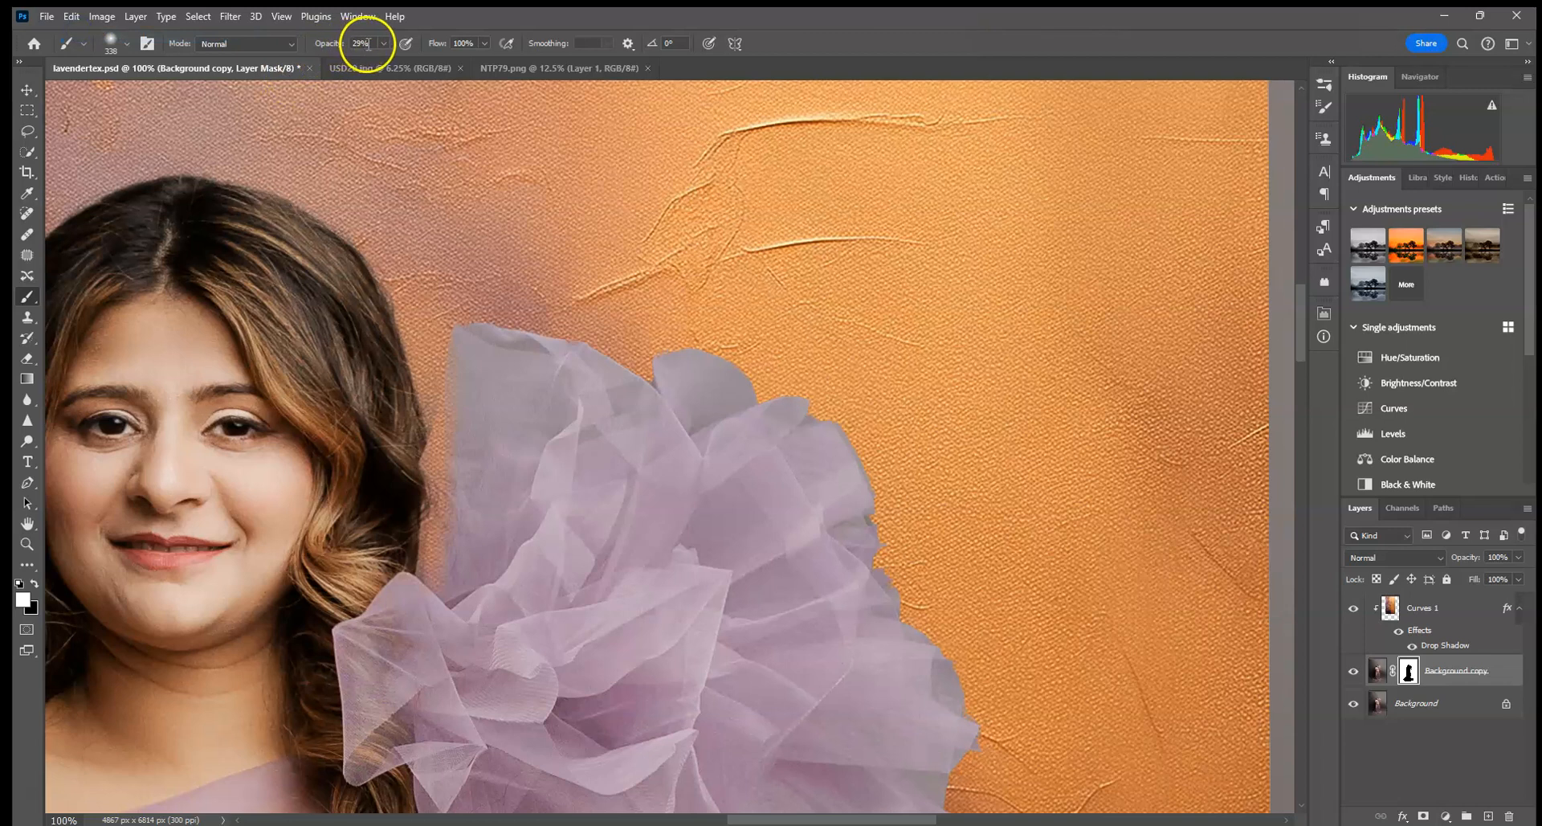
Step: Set the brush opacity to 10% and paint white over the ruffle's upper petals so the texture shows faintly through the tulle
type("10")
left_click_drag(653, 381, 468, 313)
left_click_drag(537, 350, 544, 360)
left_click_drag(580, 367, 635, 326)
left_click_drag(646, 354, 524, 497)
Step: Paint faint white over the ruffle's outer and lower petals on the mask to let the texture show through the tulle
left_click_drag(1075, 619, 896, 304)
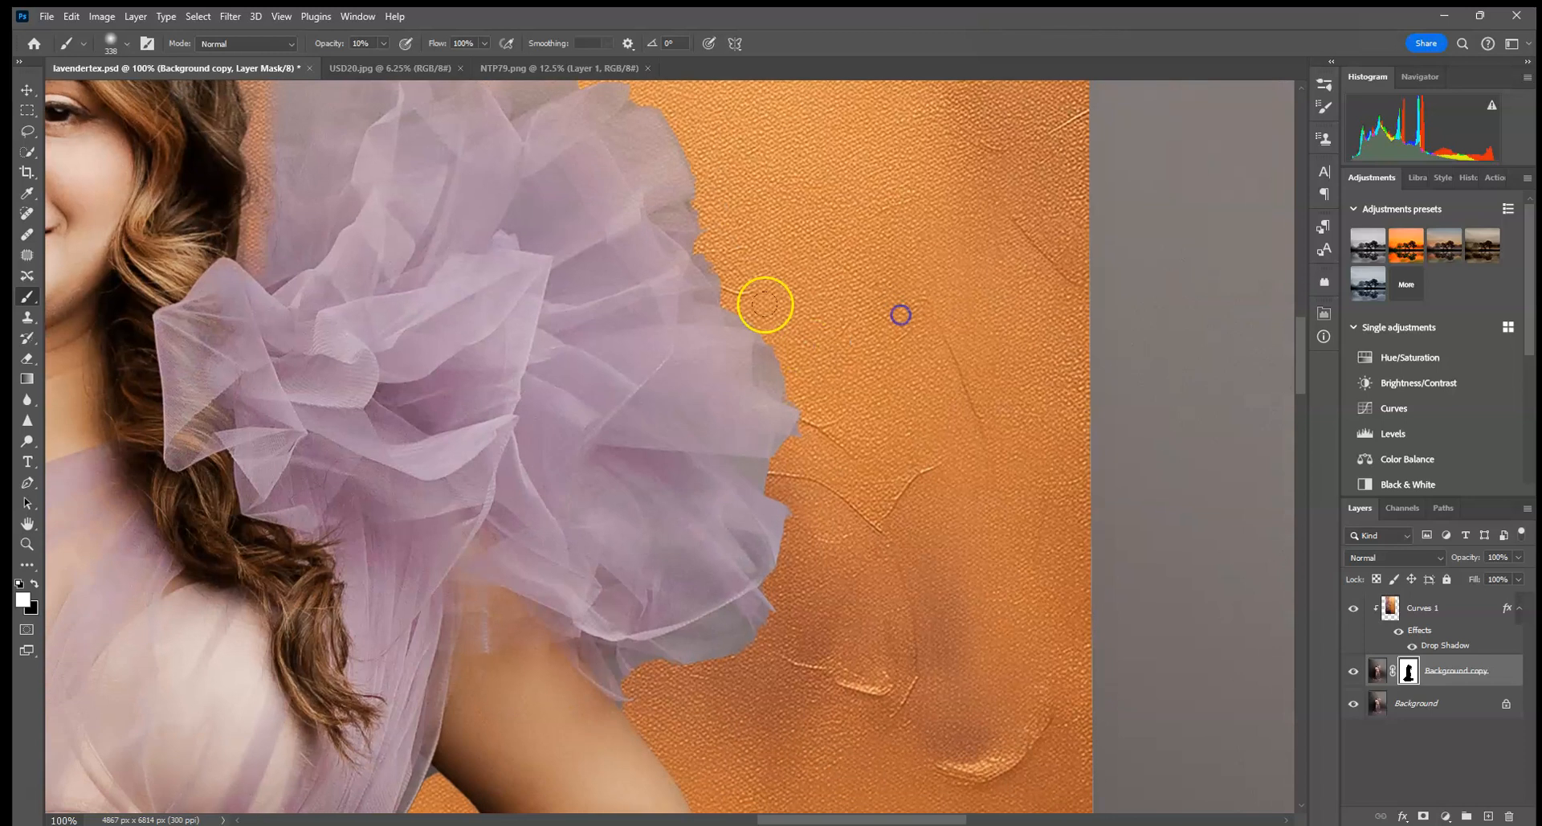
left_click_drag(910, 751, 820, 491)
left_click(599, 392)
left_click(710, 360)
left_click_drag(717, 594, 755, 163)
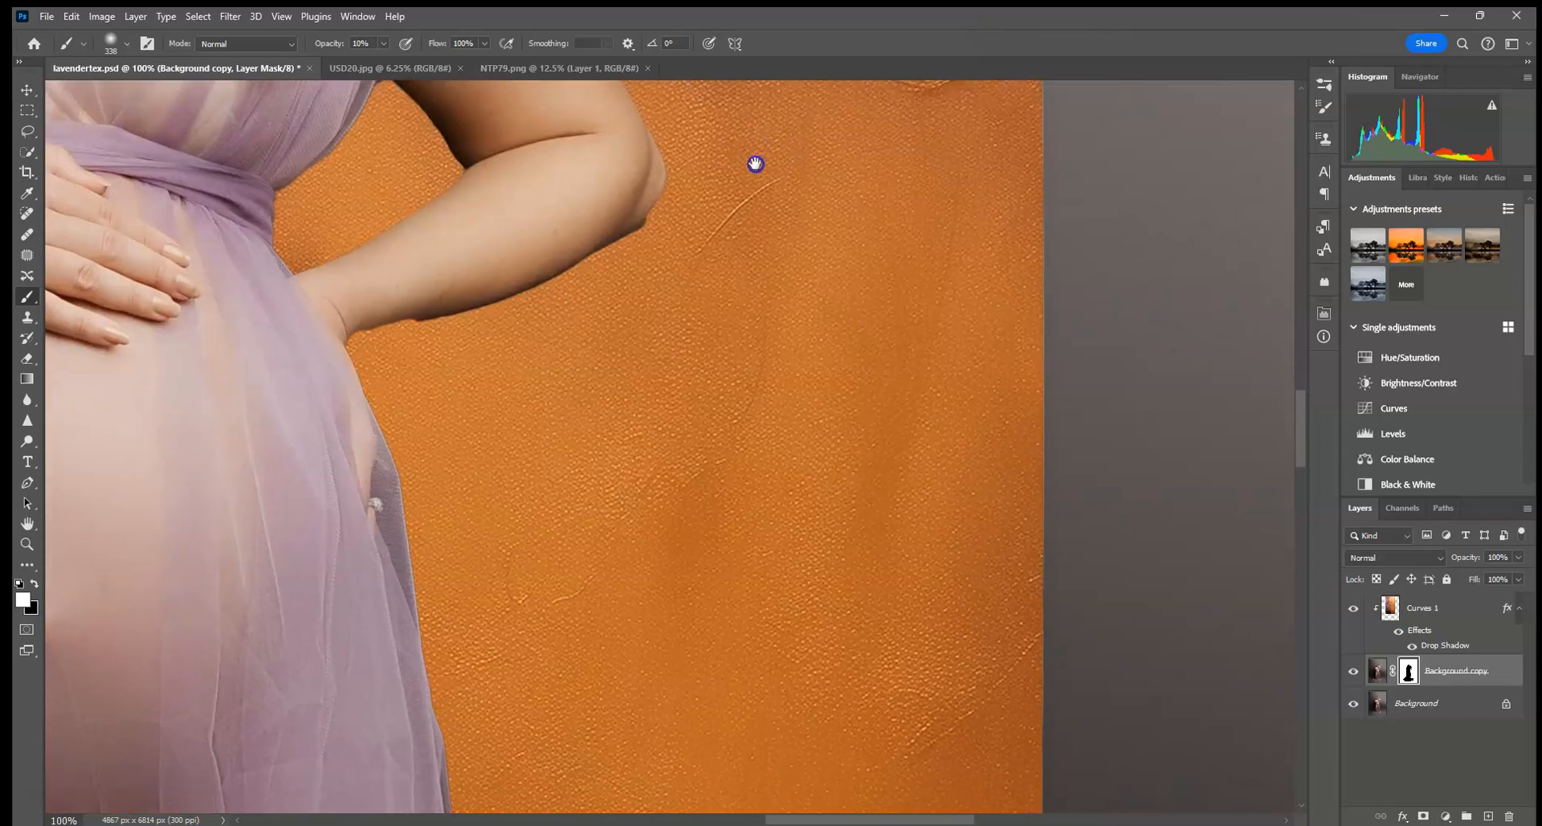
Step: Reduce the soft round brush to 102 px and paint faint white on the mask along the sheer gown edge below her elbow
left_click_drag(657, 600, 657, 411)
left_click(128, 43)
left_click(147, 90)
left_click(681, 340)
left_click(419, 284)
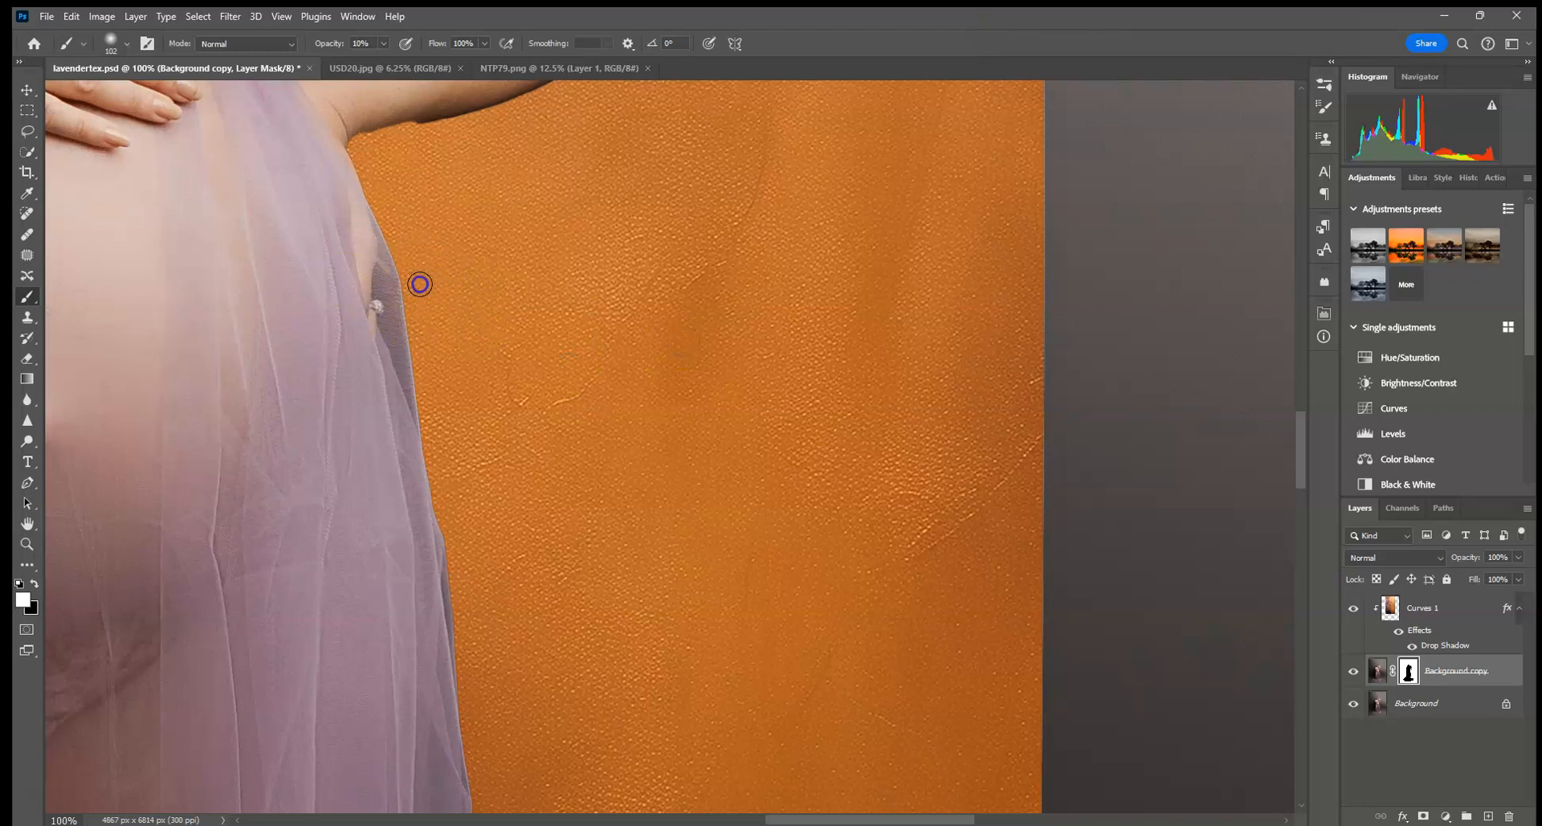
mouse_move(429, 351)
left_mouse_down()
mouse_move(434, 336)
mouse_move(485, 709)
mouse_move(445, 438)
mouse_move(469, 721)
left_mouse_up()
Step: Continue painting faint white on the mask down the gown's outer edge to the bottom of the orange backdrop
left_click_drag(551, 755, 543, 268)
mouse_move(471, 138)
left_mouse_down()
mouse_move(473, 418)
mouse_move(477, 346)
mouse_move(440, 510)
left_mouse_up()
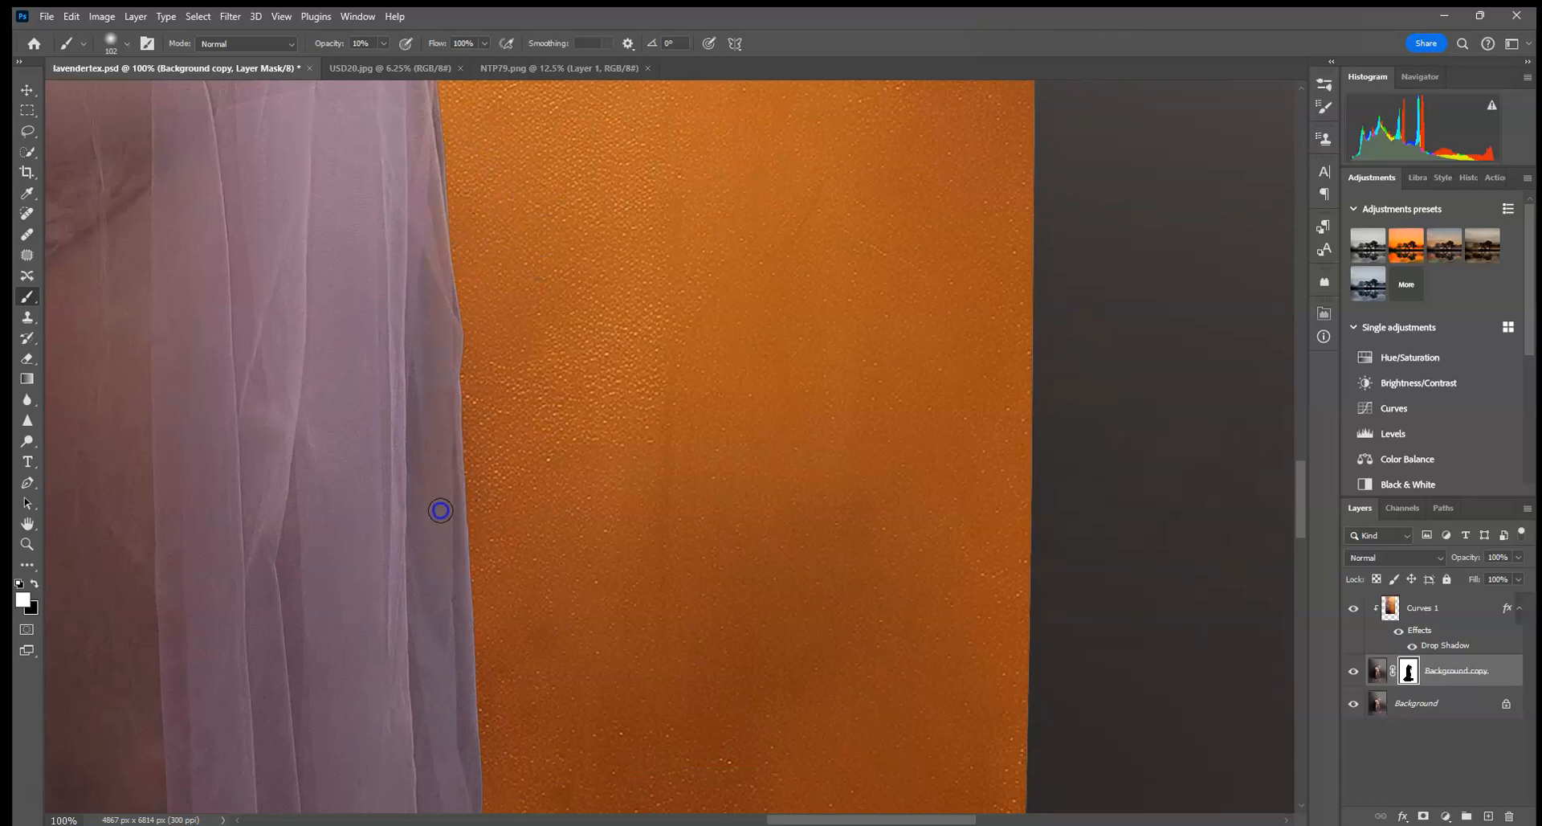
left_click_drag(554, 250, 543, 533)
mouse_move(477, 554)
left_mouse_down()
mouse_move(441, 562)
mouse_move(446, 398)
left_mouse_up()
left_click_drag(542, 680, 551, 238)
mouse_move(467, 174)
left_mouse_down()
mouse_move(454, 358)
mouse_move(424, 389)
mouse_move(456, 484)
left_mouse_up()
scroll(524, 320, "down", 4)
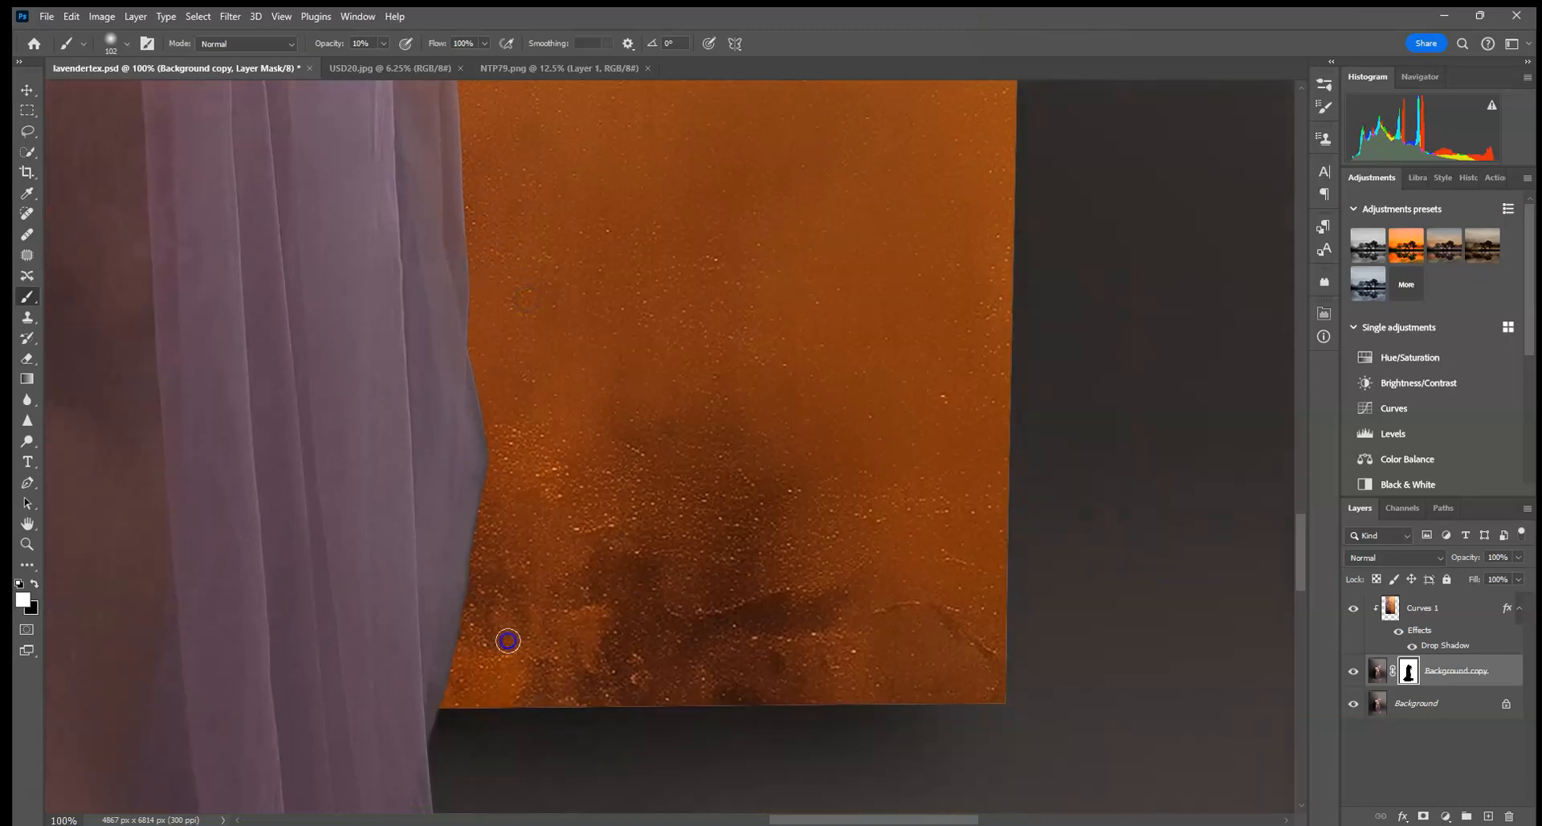
left_click_drag(483, 621, 468, 573)
Step: Paint faint white on the mask up the opposite gown edge, beside her leg and the dark purple texture
left_click_drag(365, 611, 919, 621)
left_click(881, 627)
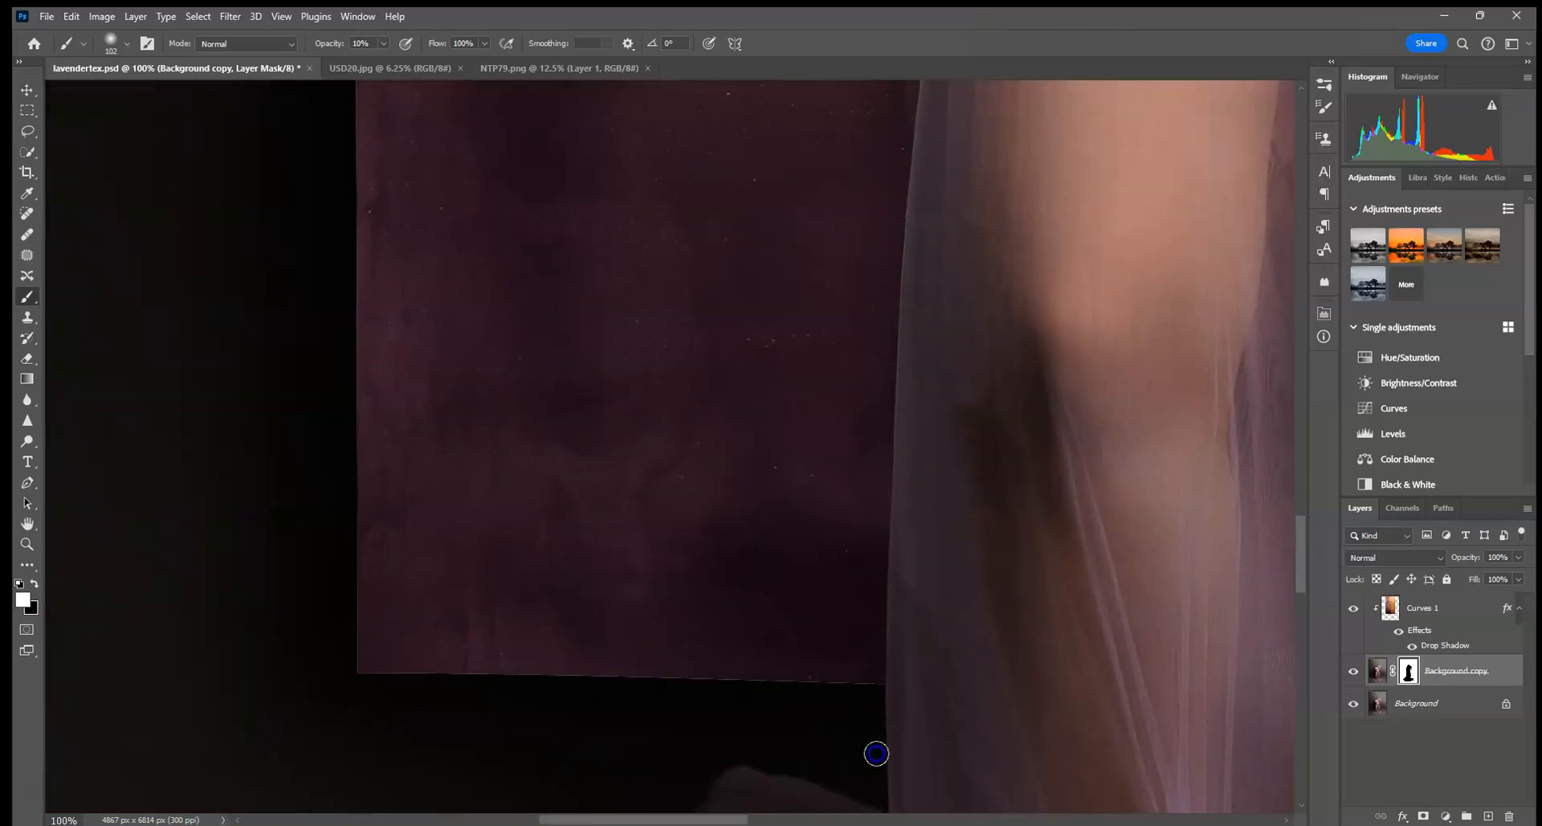
left_click_drag(888, 371, 762, 532)
left_click_drag(754, 416, 726, 483)
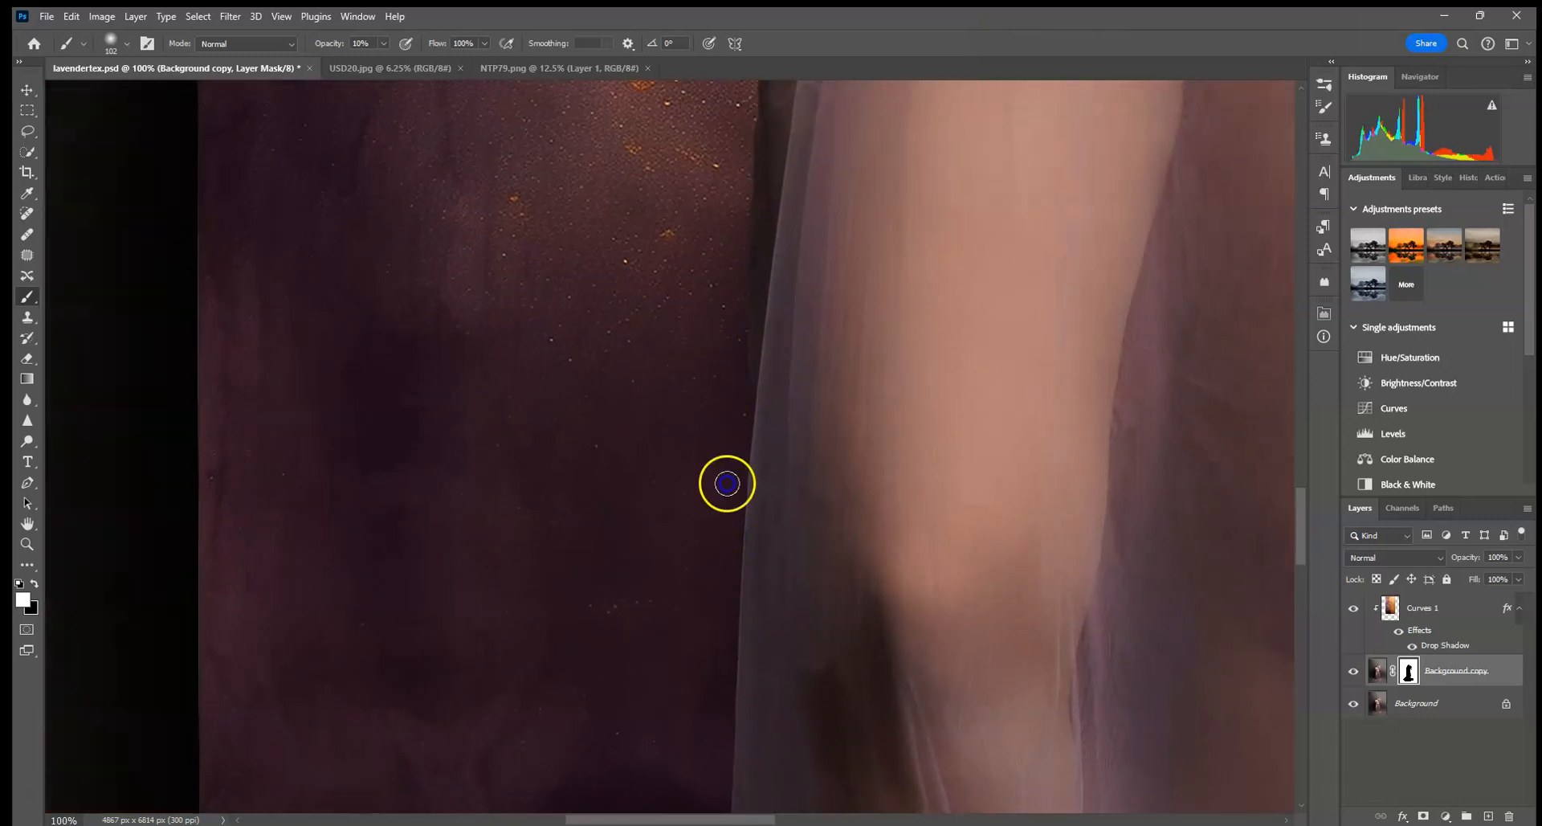
left_click_drag(795, 244, 741, 571)
left_click_drag(657, 482, 728, 281)
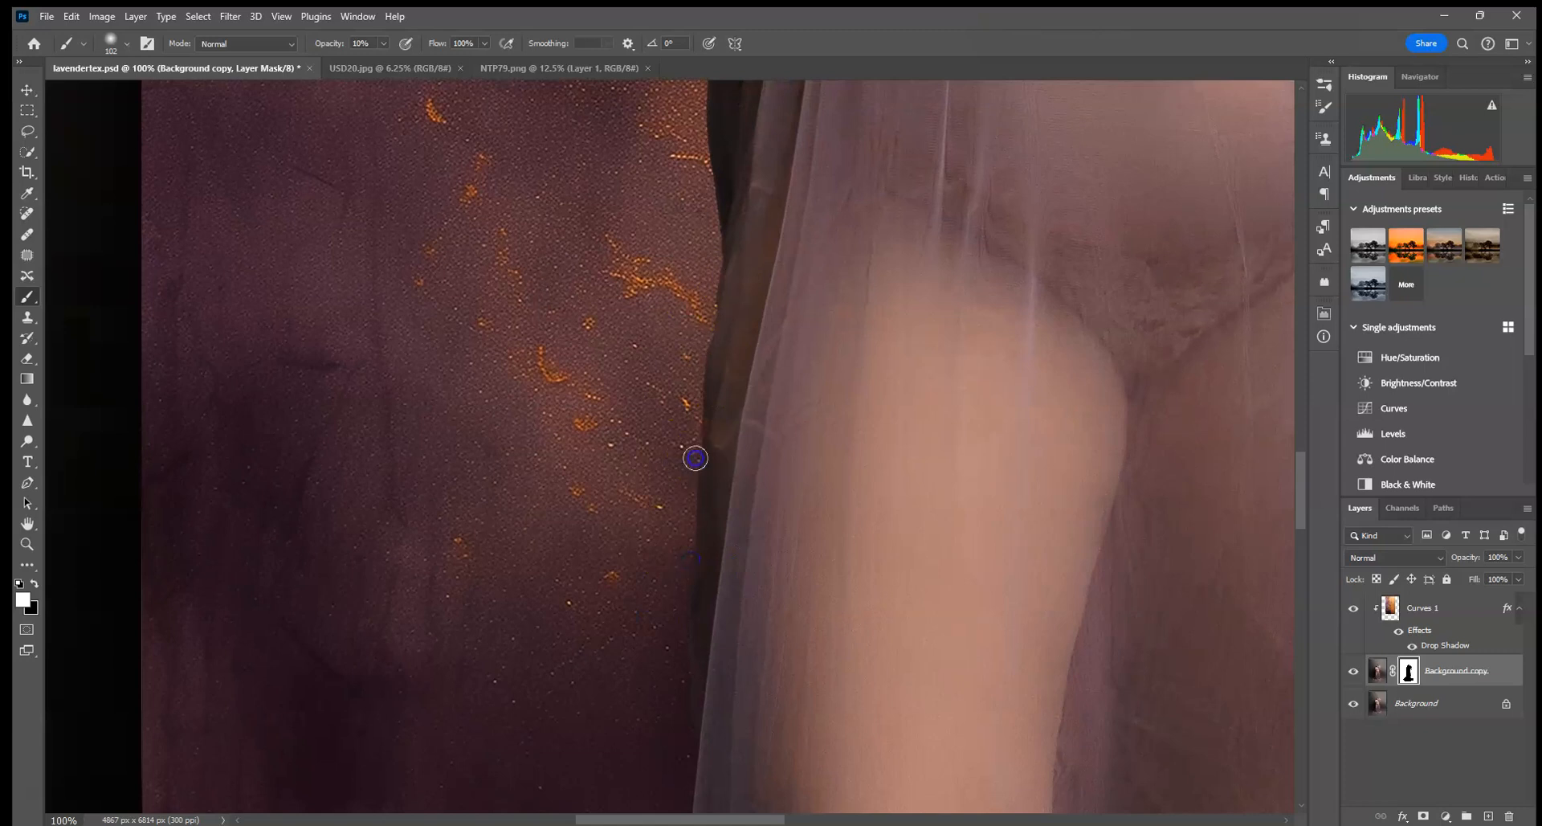
left_click_drag(671, 712, 672, 133)
mouse_move(785, 313)
left_mouse_down()
mouse_move(730, 600)
mouse_move(648, 327)
mouse_move(646, 226)
mouse_move(720, 594)
left_mouse_up()
left_click_drag(605, 527, 628, 423)
Step: Touch up the mask around her bent arm, underarm gap and the lower tulle ruffle, and return to the full image
left_click_drag(1018, 431, 479, 595)
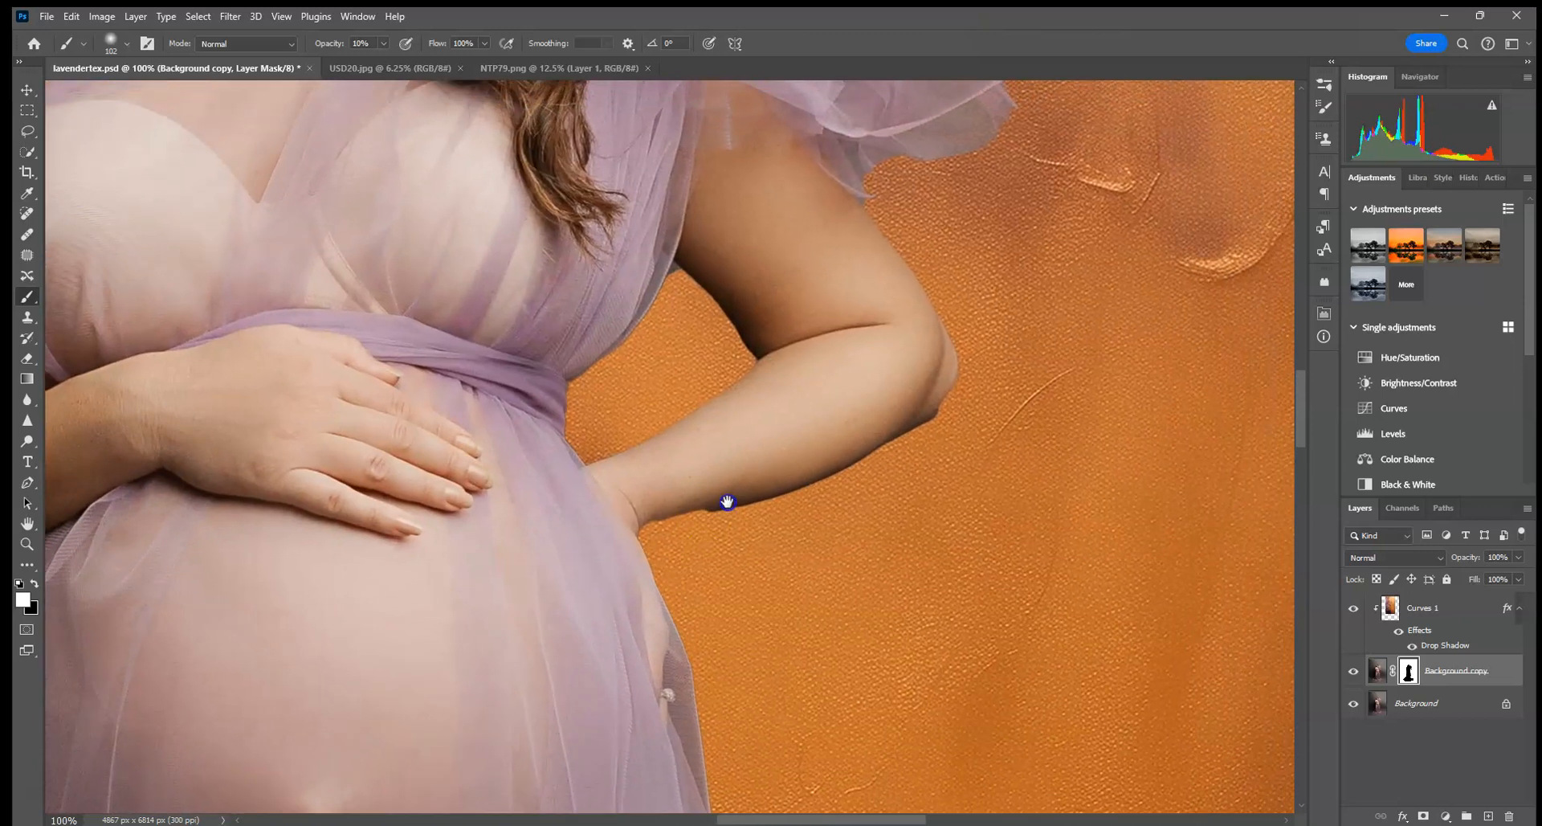
mouse_move(751, 329)
left_mouse_down()
mouse_move(713, 458)
mouse_move(730, 615)
mouse_move(696, 707)
left_mouse_up()
left_click(765, 488)
left_click(935, 342)
mouse_move(1020, 336)
left_mouse_down()
mouse_move(985, 282)
mouse_move(968, 202)
left_mouse_up()
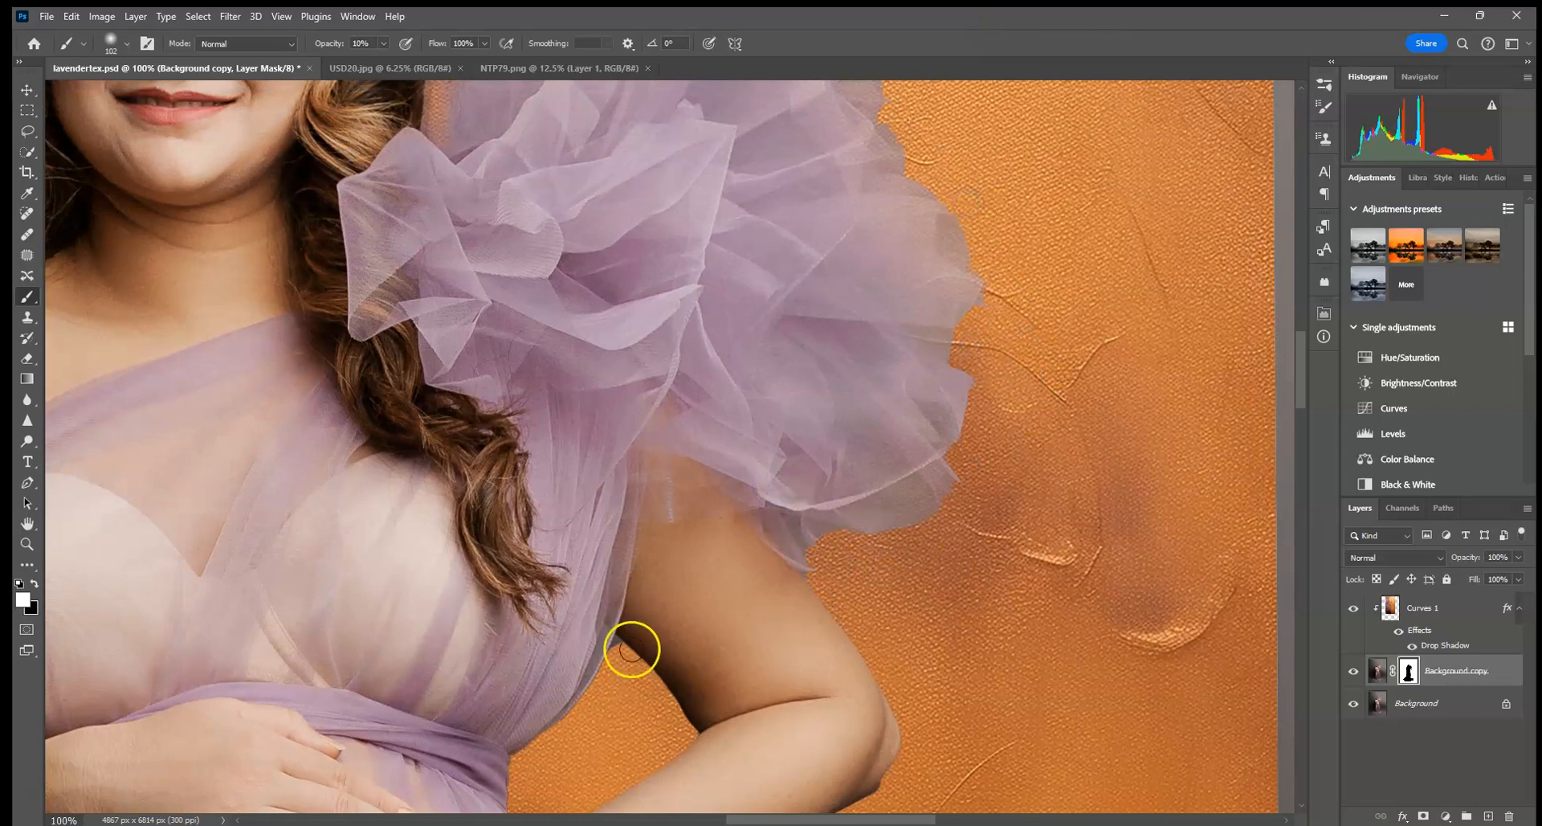
left_click_drag(696, 716, 761, 619)
left_click_drag(776, 520, 795, 589)
left_click_drag(774, 403, 778, 411)
left_click_drag(506, 666, 636, 561)
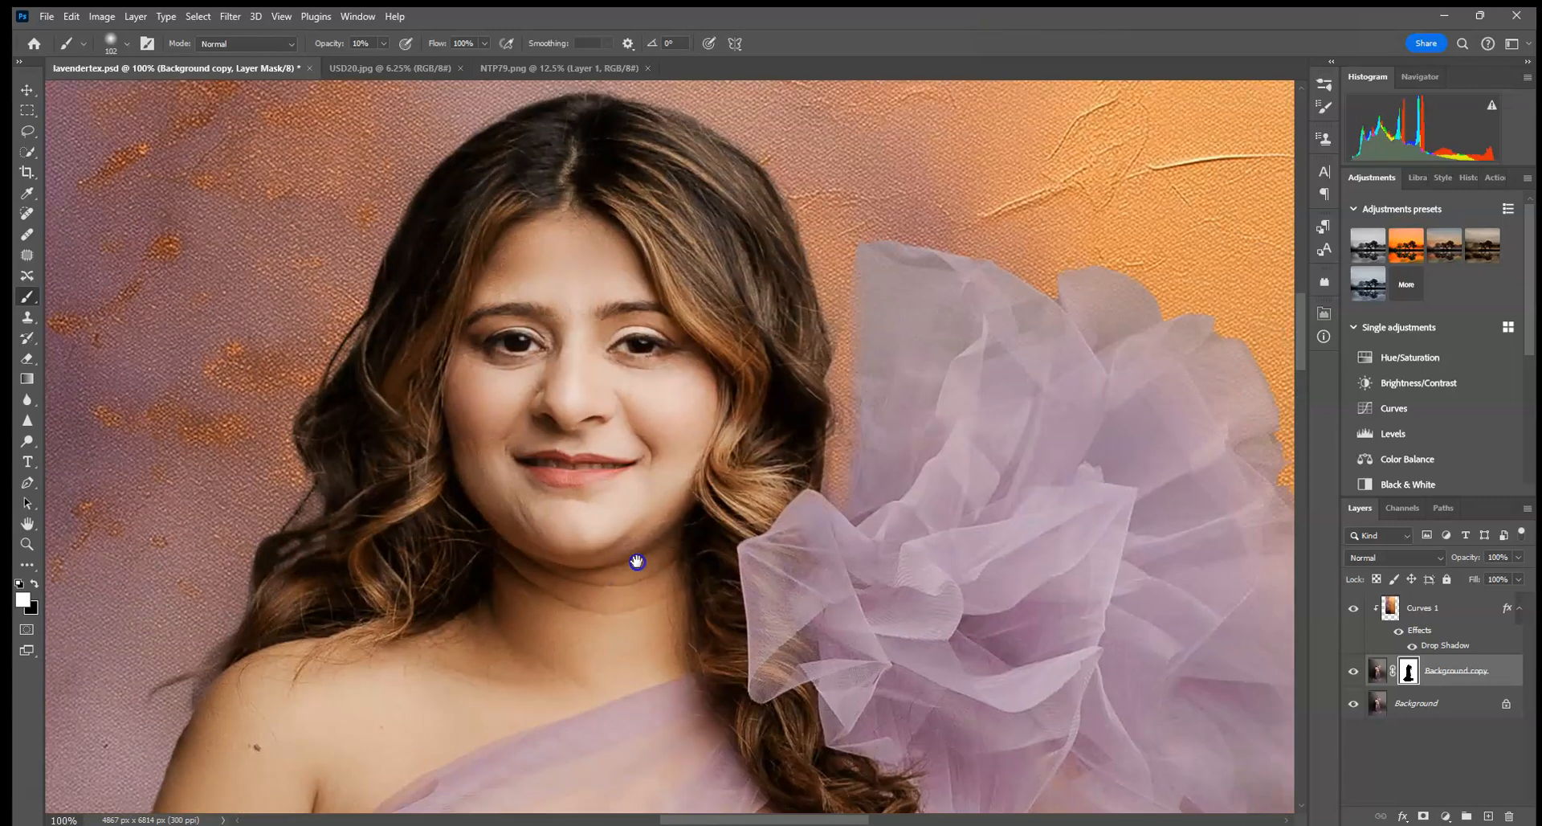
key("ctrl+0")
key("ctrl+minus")
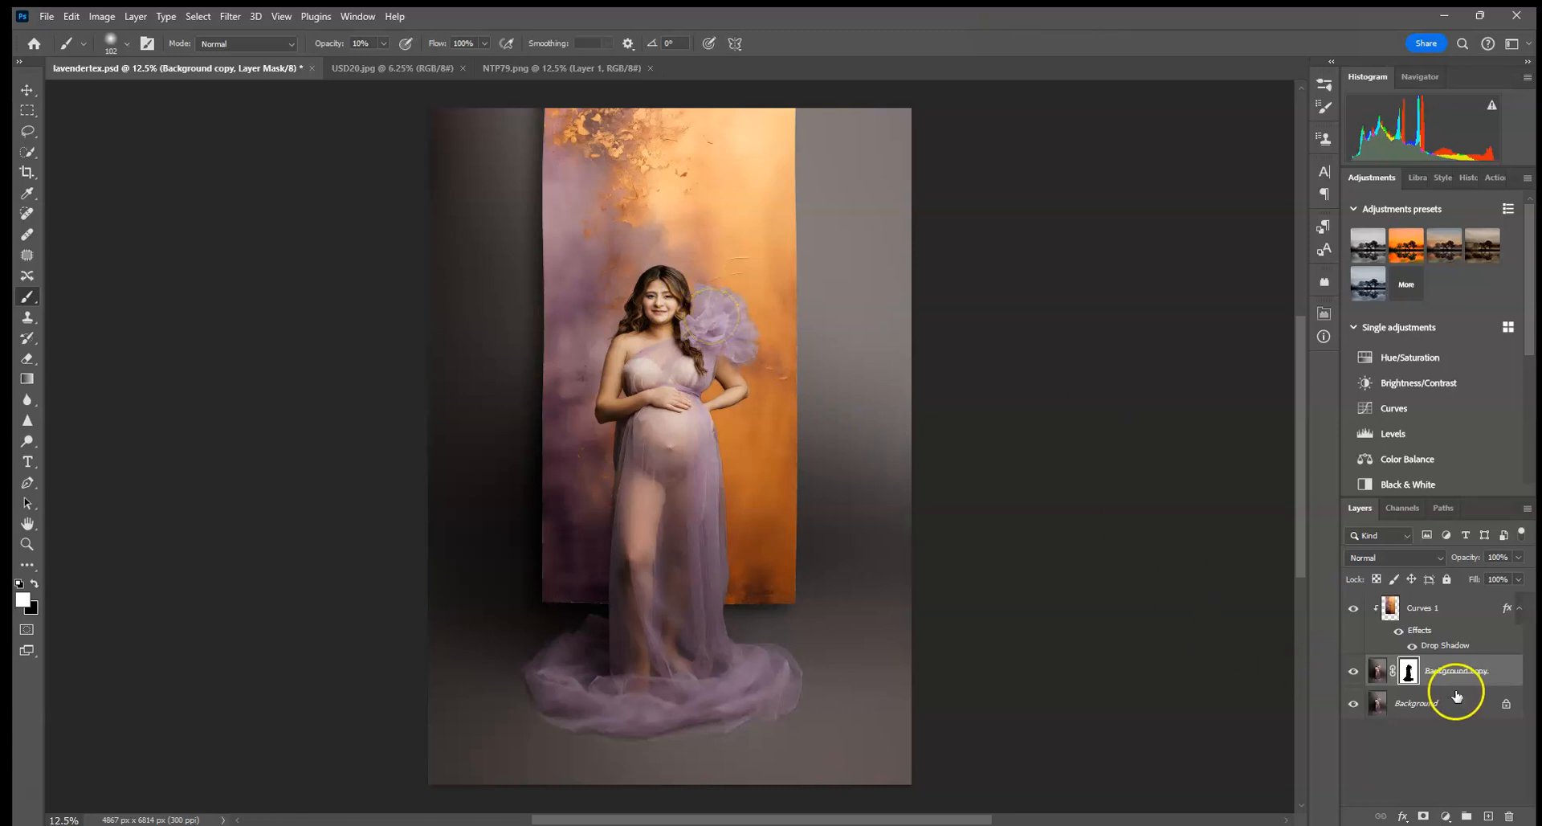
Step: Target the Background copy layer's mask and set the brush to 417 px at 15% opacity
left_click(1439, 613)
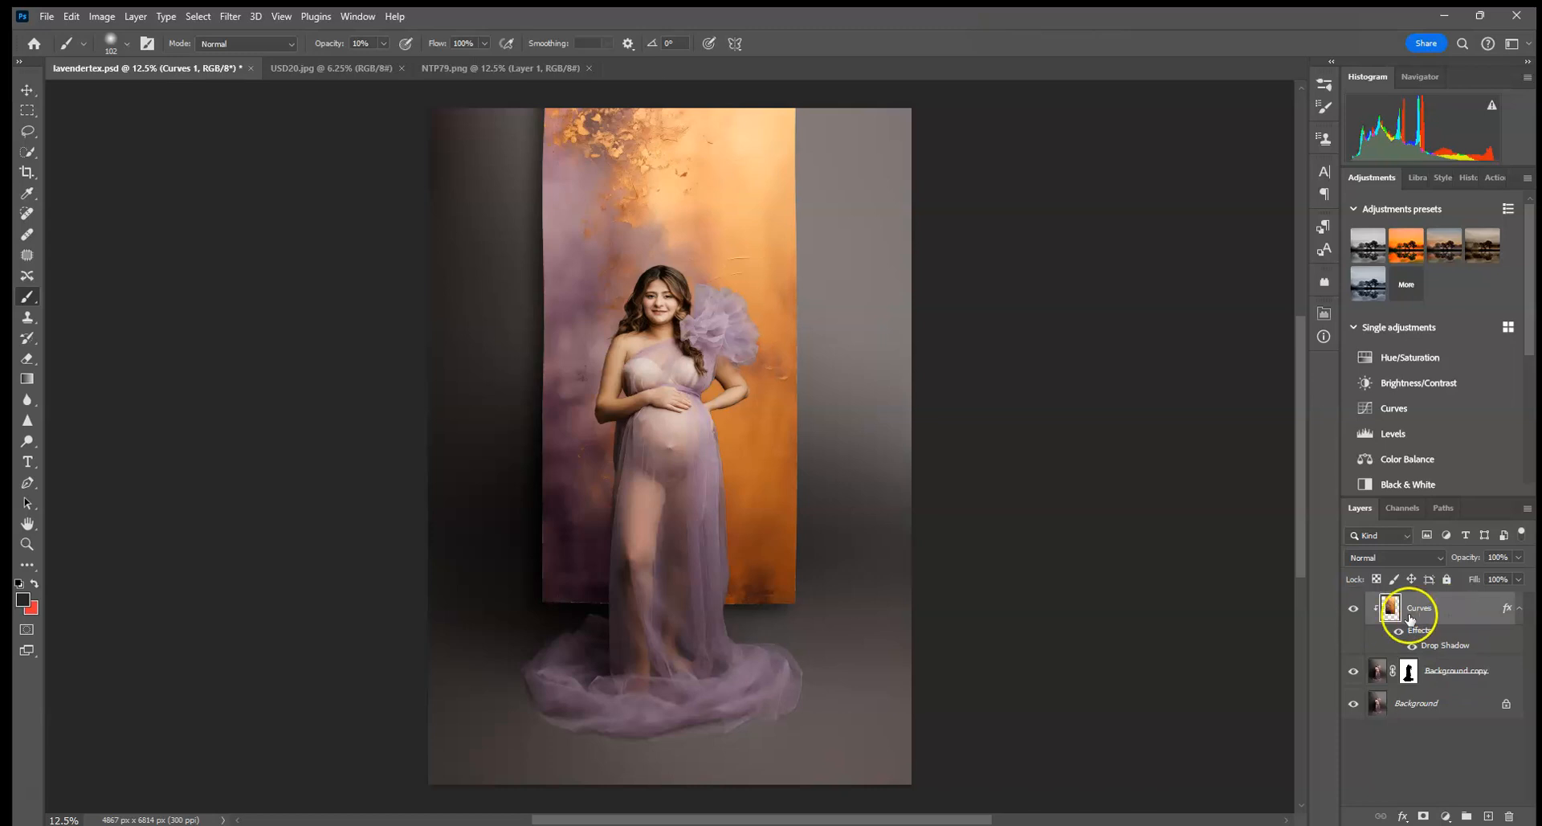
left_click(1409, 670)
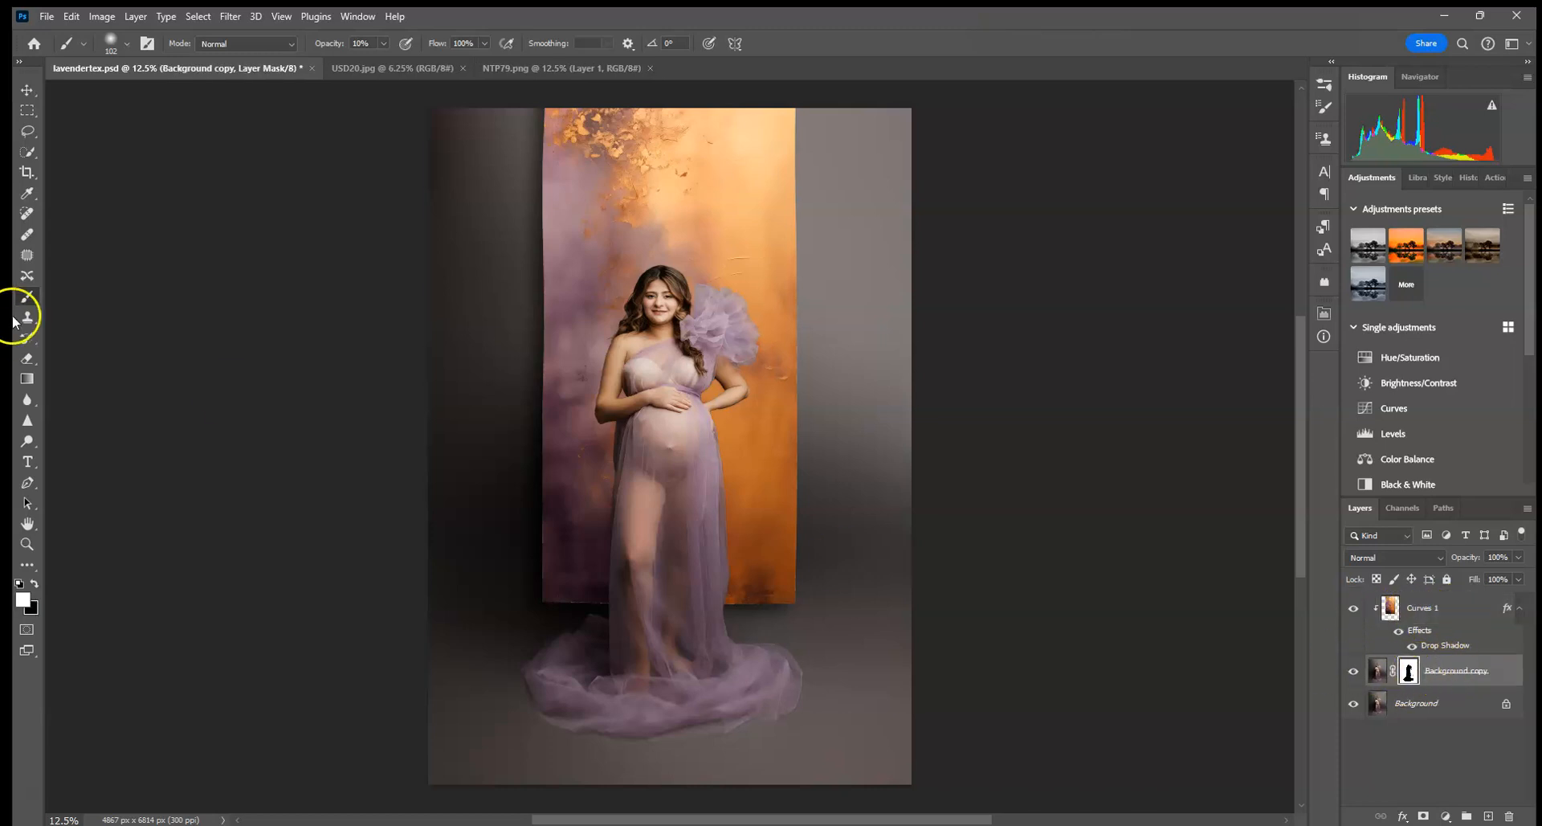
left_click(129, 44)
left_click(186, 89)
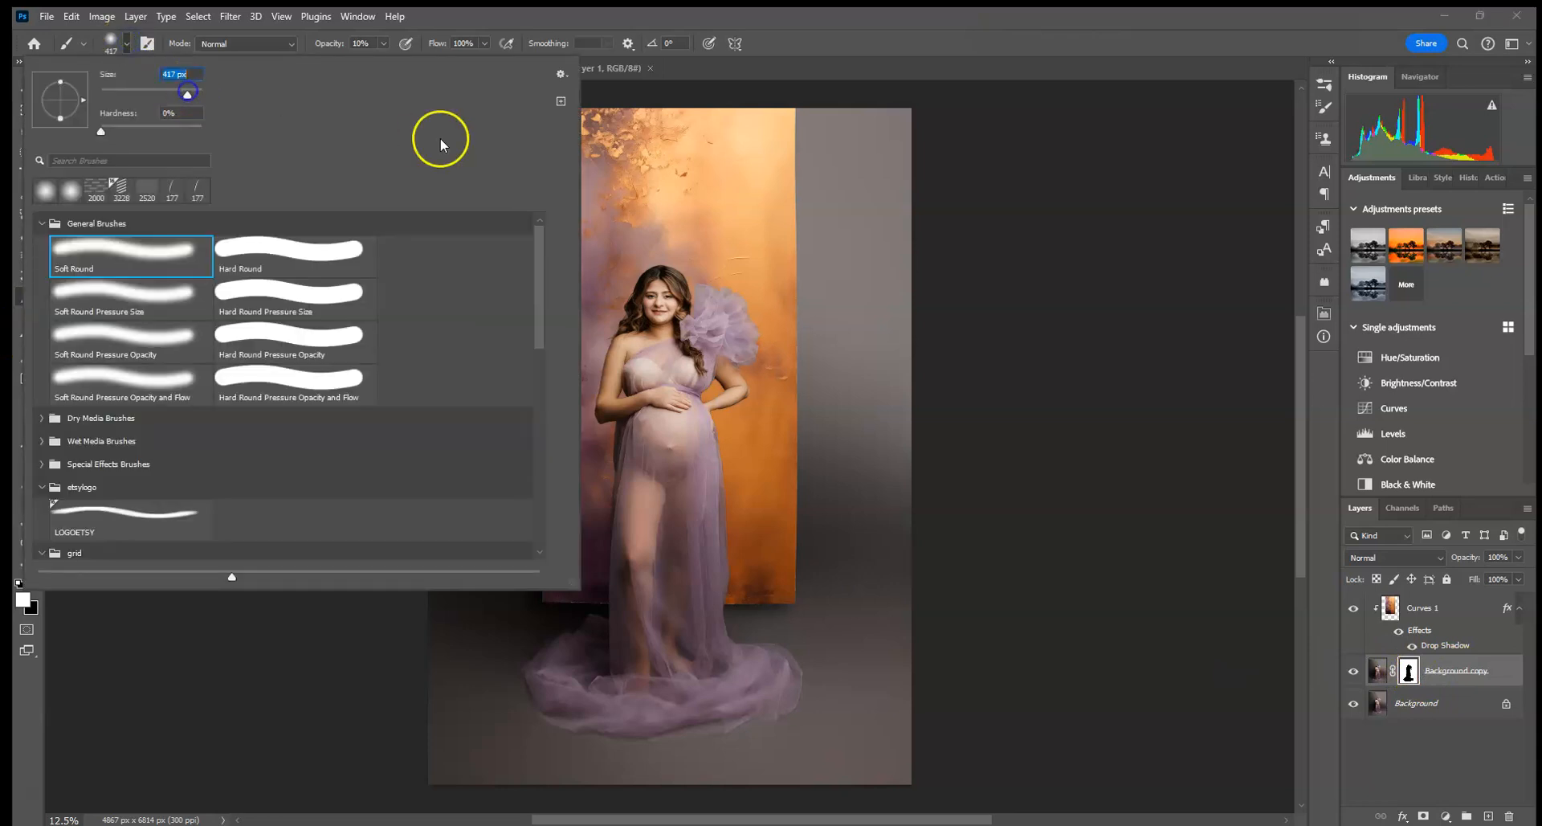
left_click(371, 40)
type("15")
key("Return")
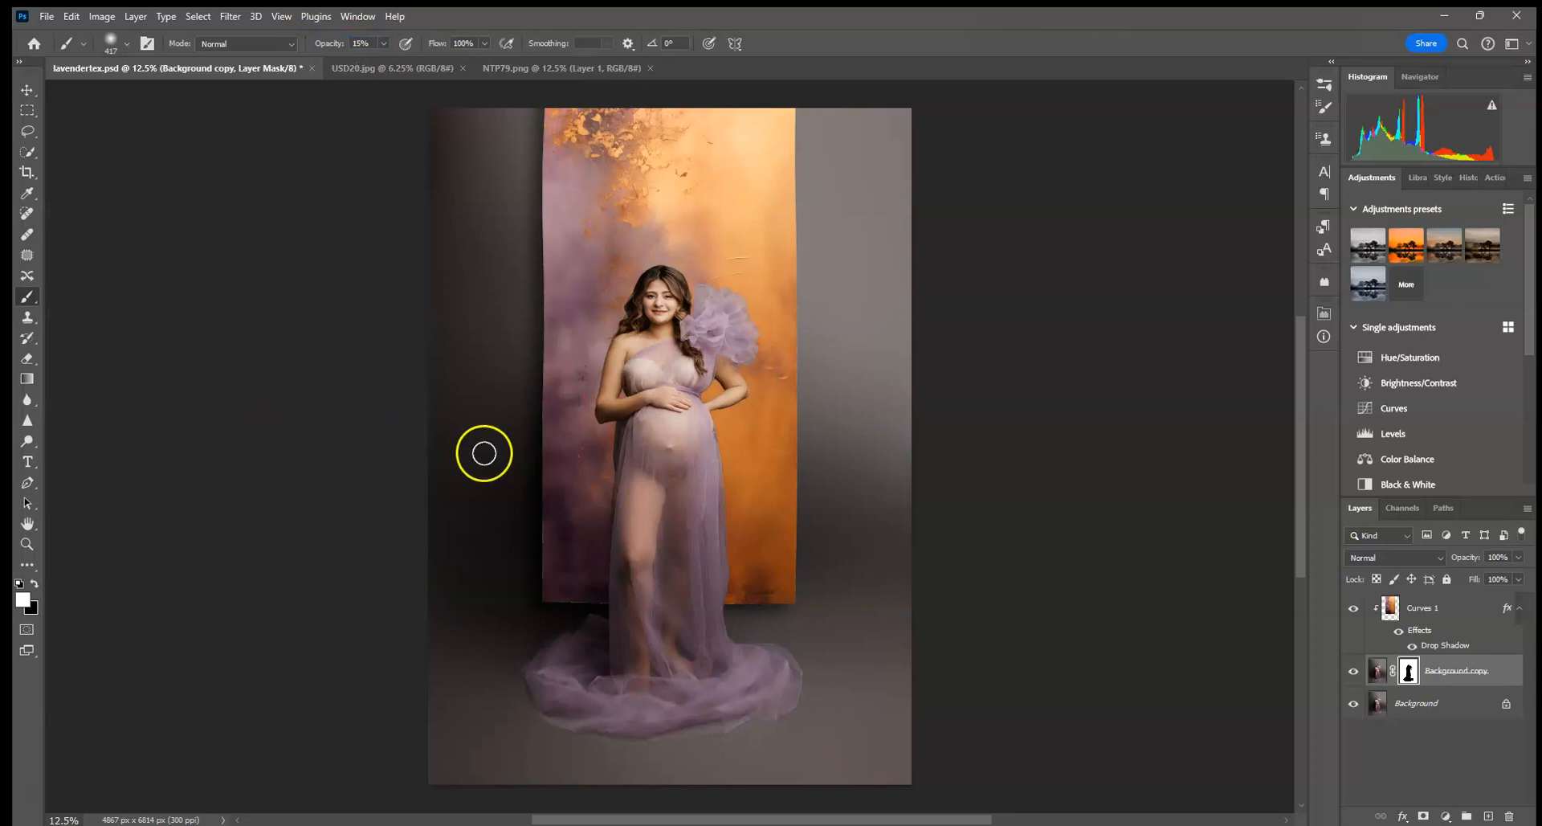
Step: Make black the foreground color and enlarge the soft round brush to 1811 px
left_click(111, 41)
left_click(19, 584)
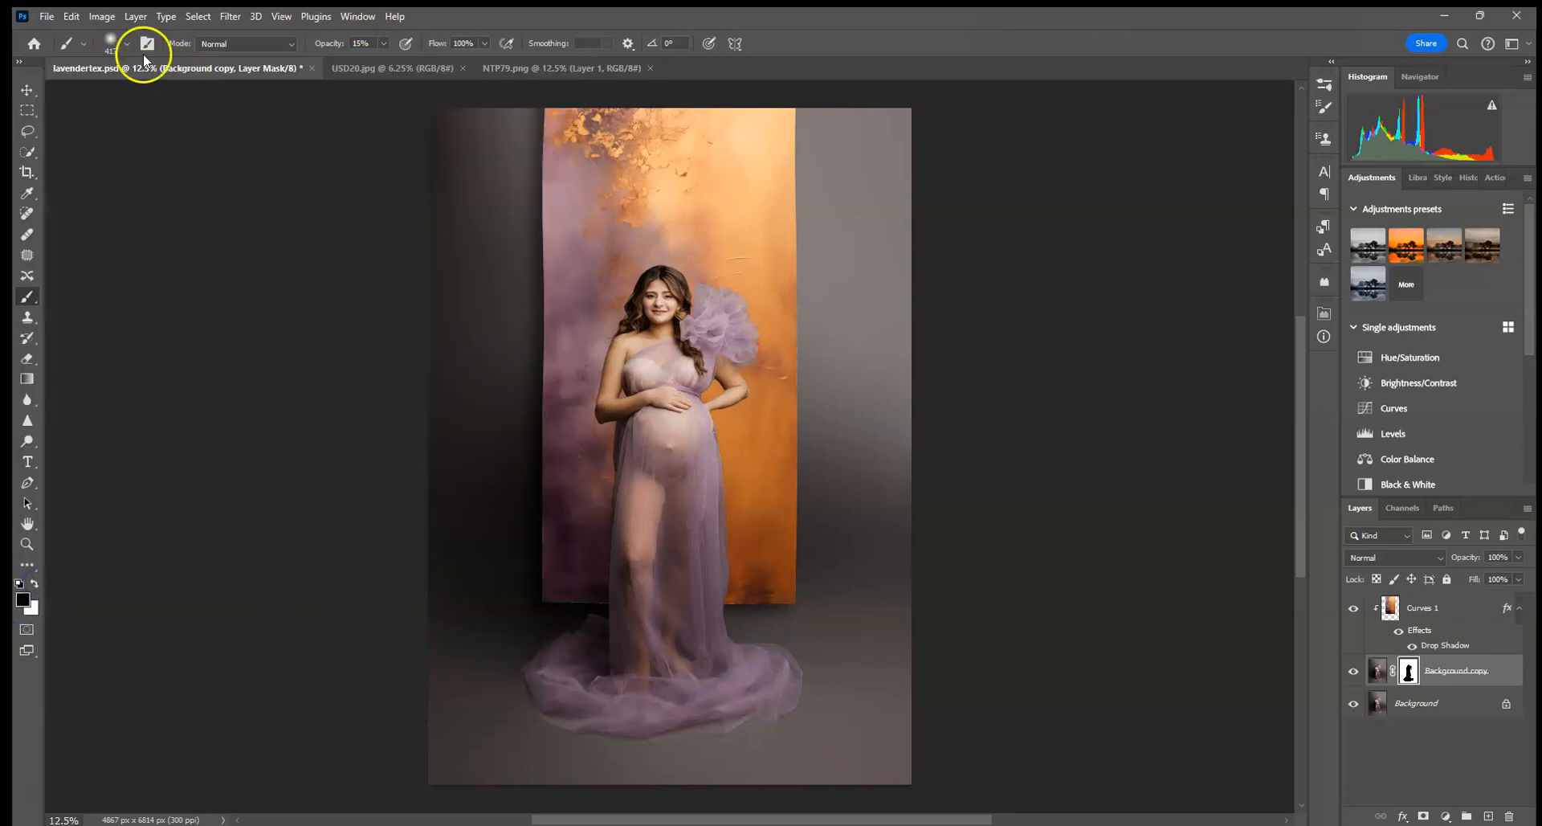
left_click(122, 42)
left_click_drag(185, 94, 194, 94)
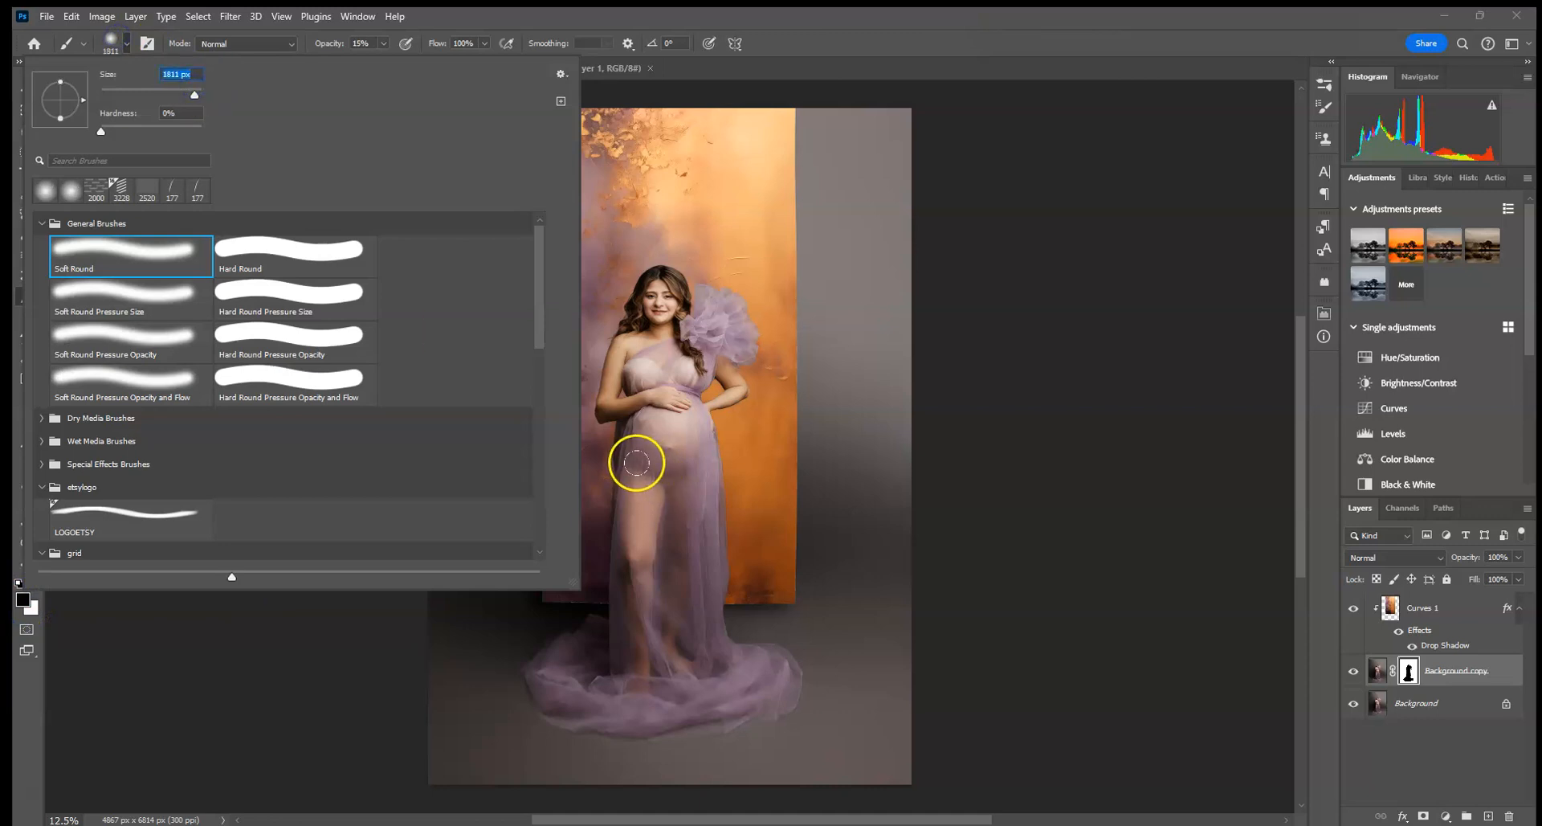
left_click(191, 90)
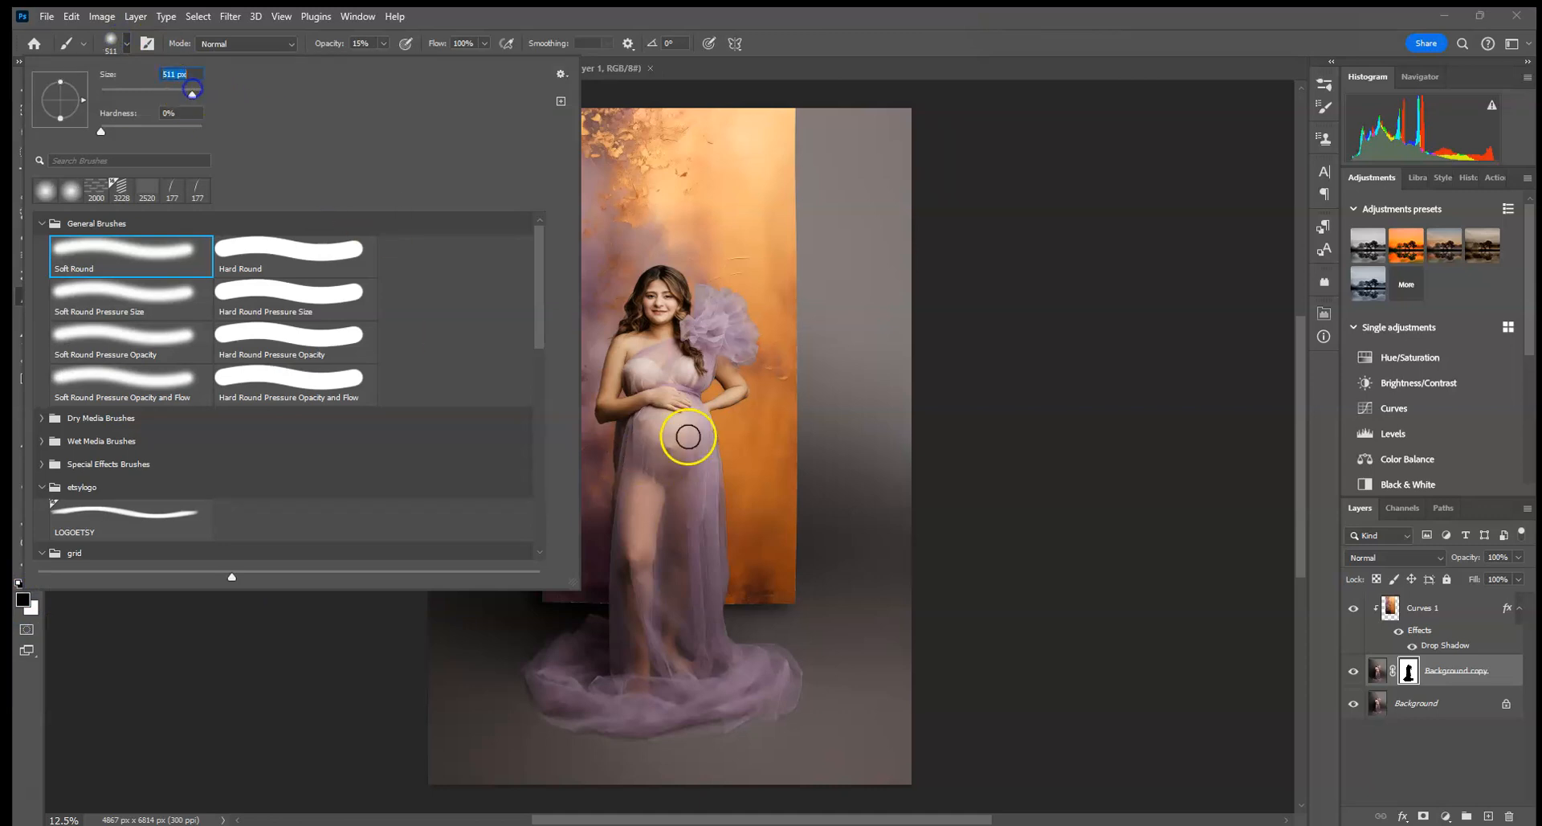
left_click(194, 90)
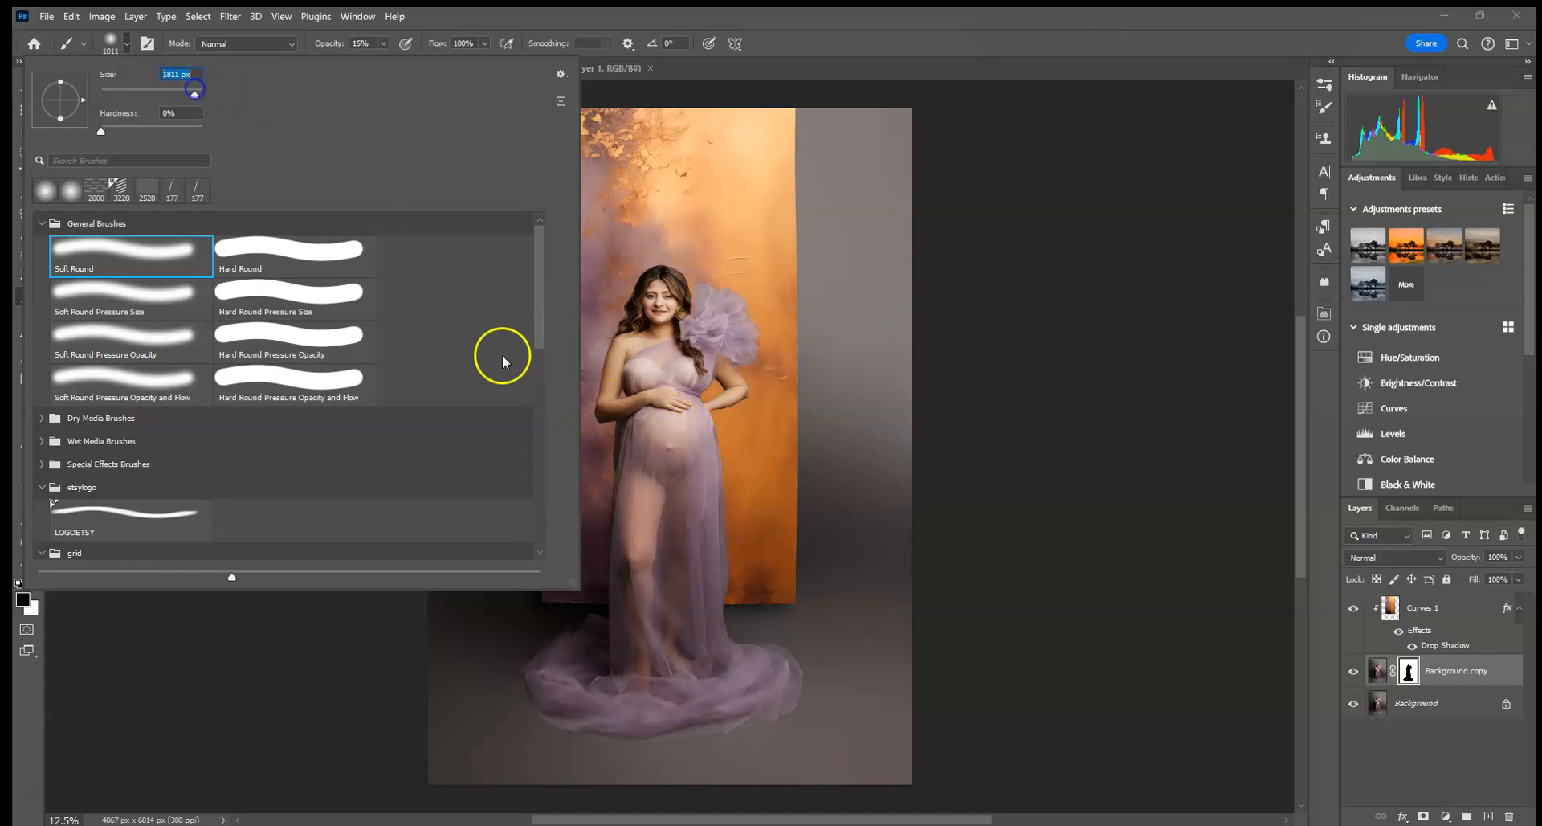
Step: Try faint black brushing on the mask around her body and inspect the shading beside her arms and gown
left_click(621, 432)
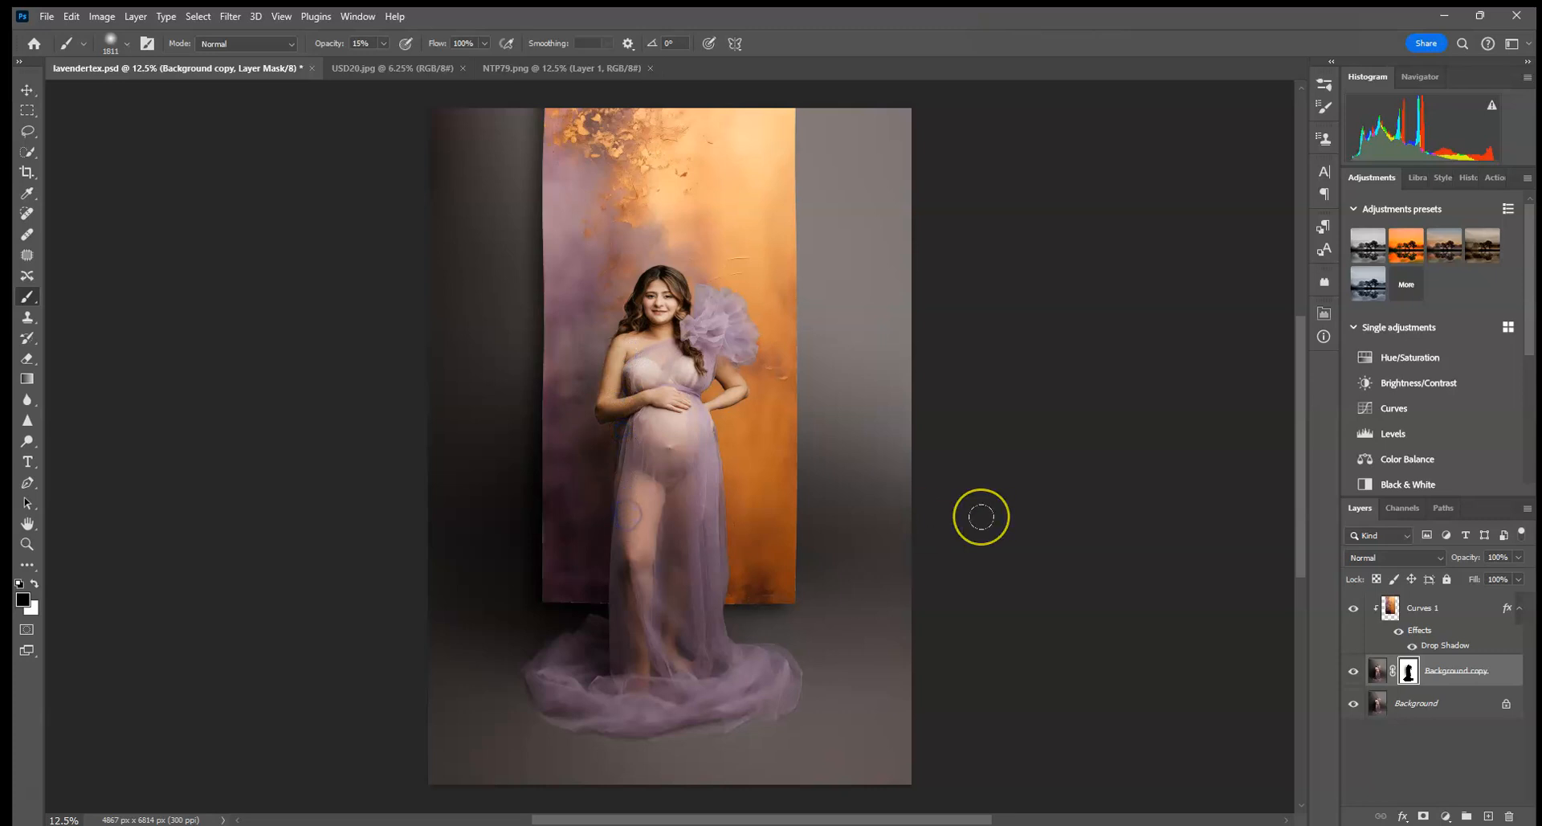
key("ctrl+plus")
key("ctrl+plus")
key("ctrl+plus")
key("ctrl+plus")
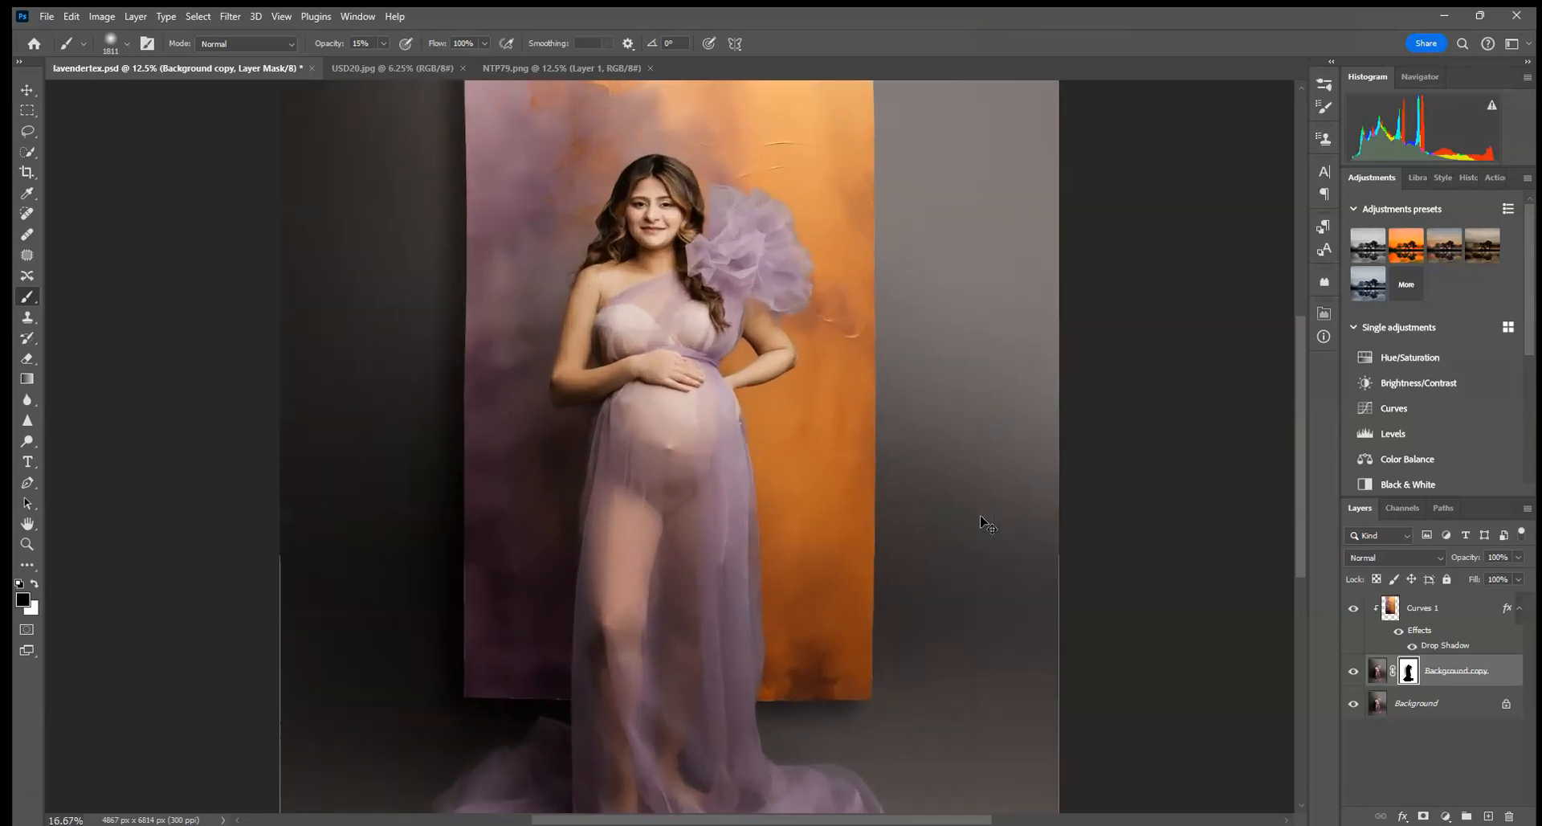
left_click_drag(295, 388, 535, 445)
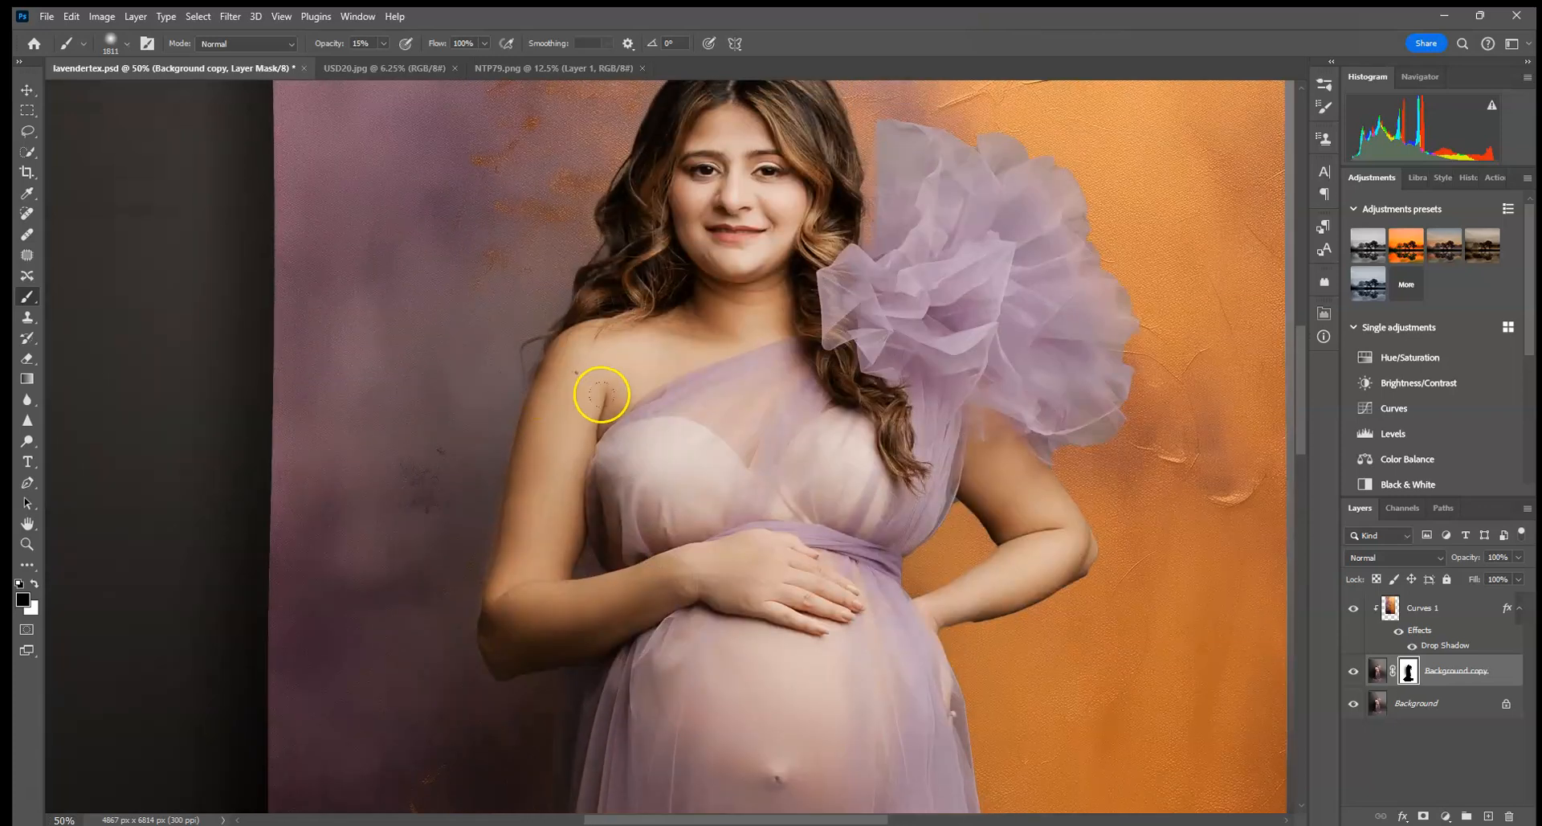
left_click_drag(663, 601, 656, 360)
left_click_drag(650, 513, 671, 654)
key("ctrl+0")
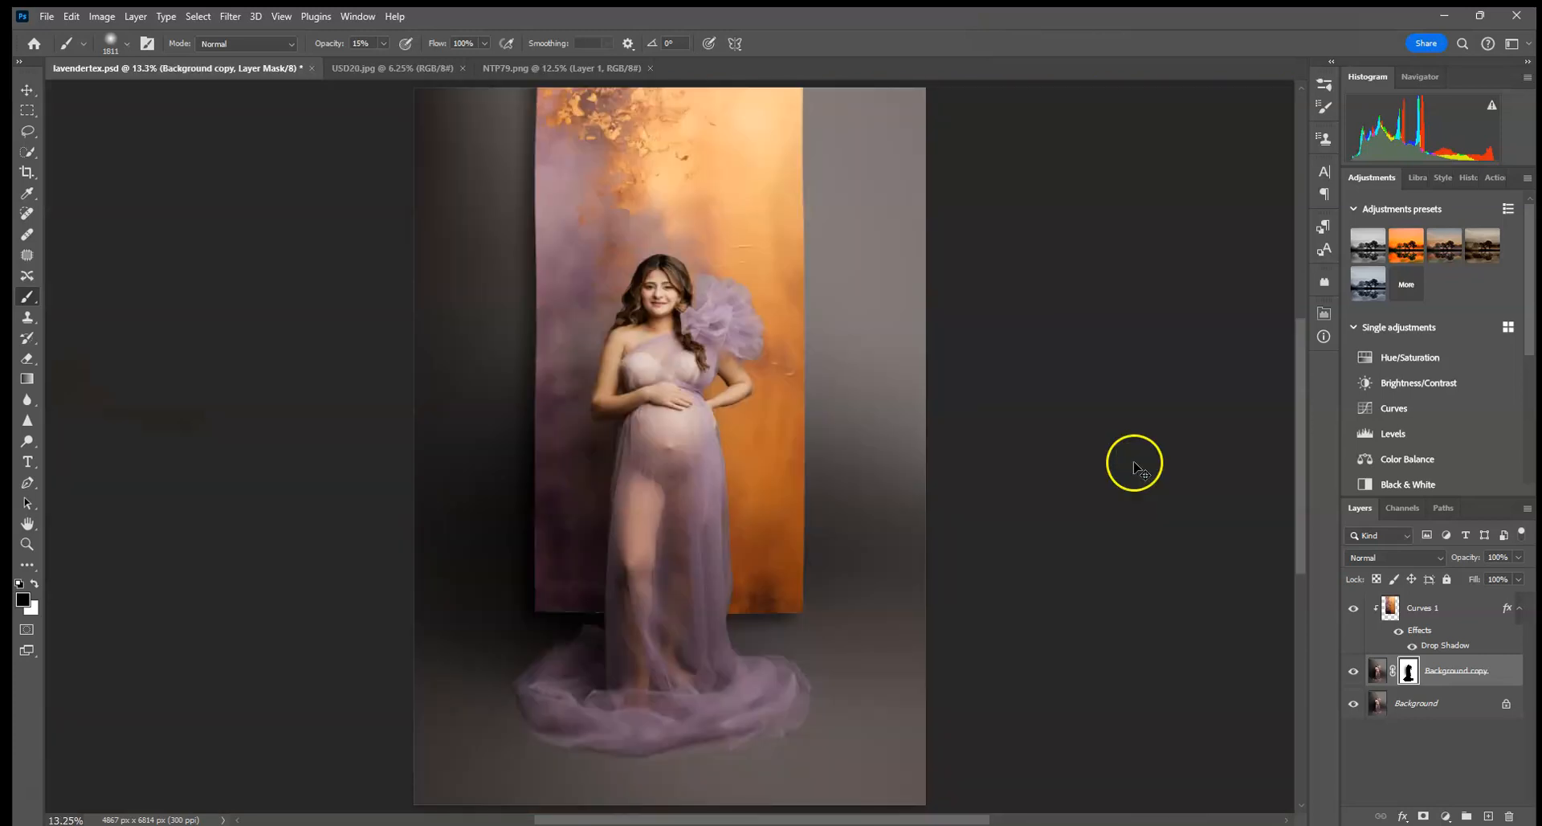
Step: Step back through the document history to undo the recent brush strokes on the mask
left_click(1467, 177)
left_click(1444, 413)
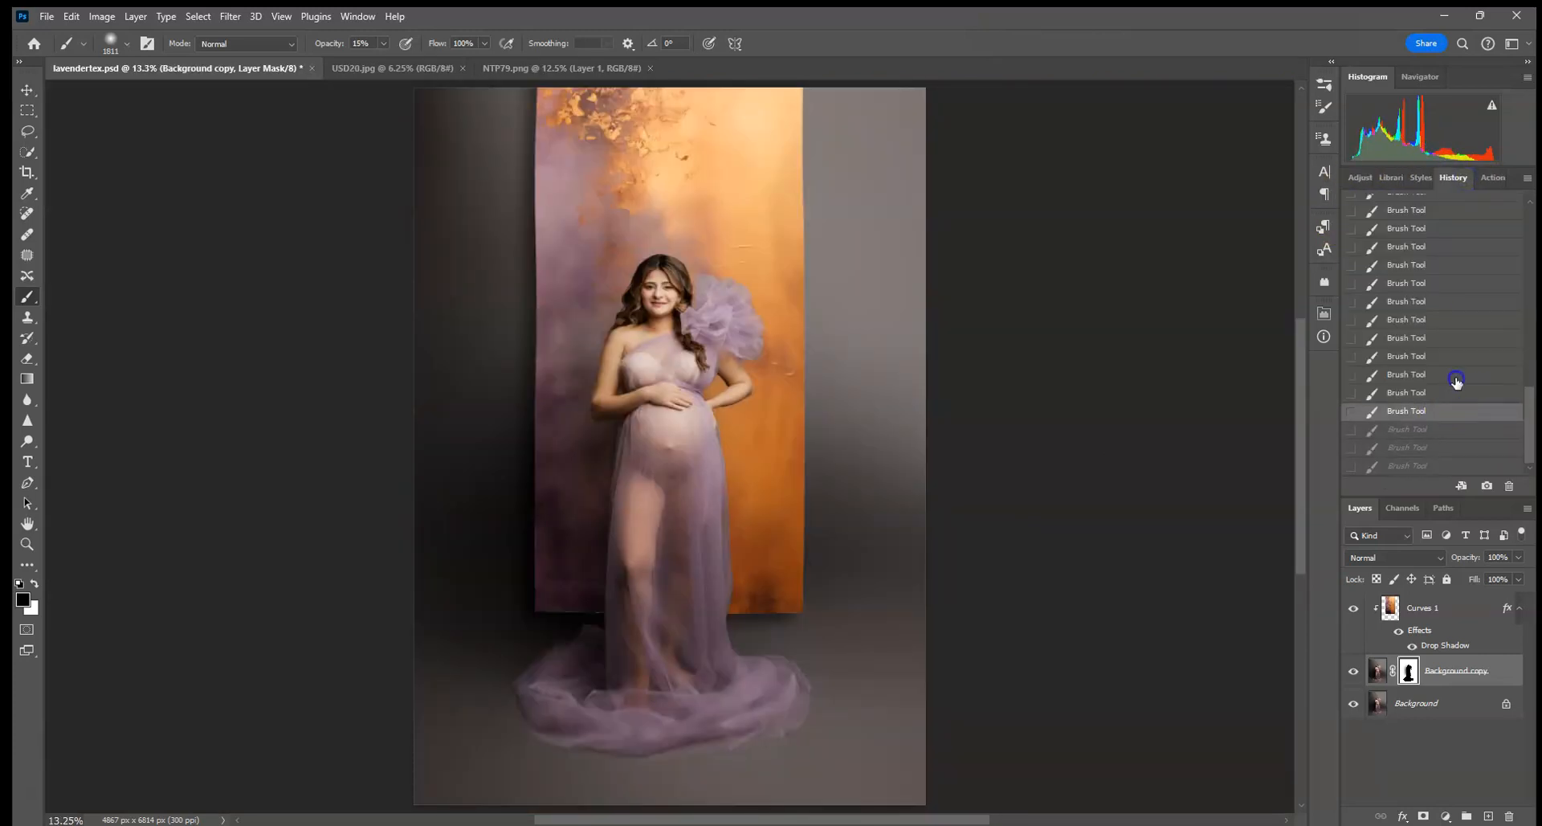
left_click(1456, 382)
left_click(1462, 361)
left_click(1463, 341)
left_click(1463, 321)
left_click(1462, 299)
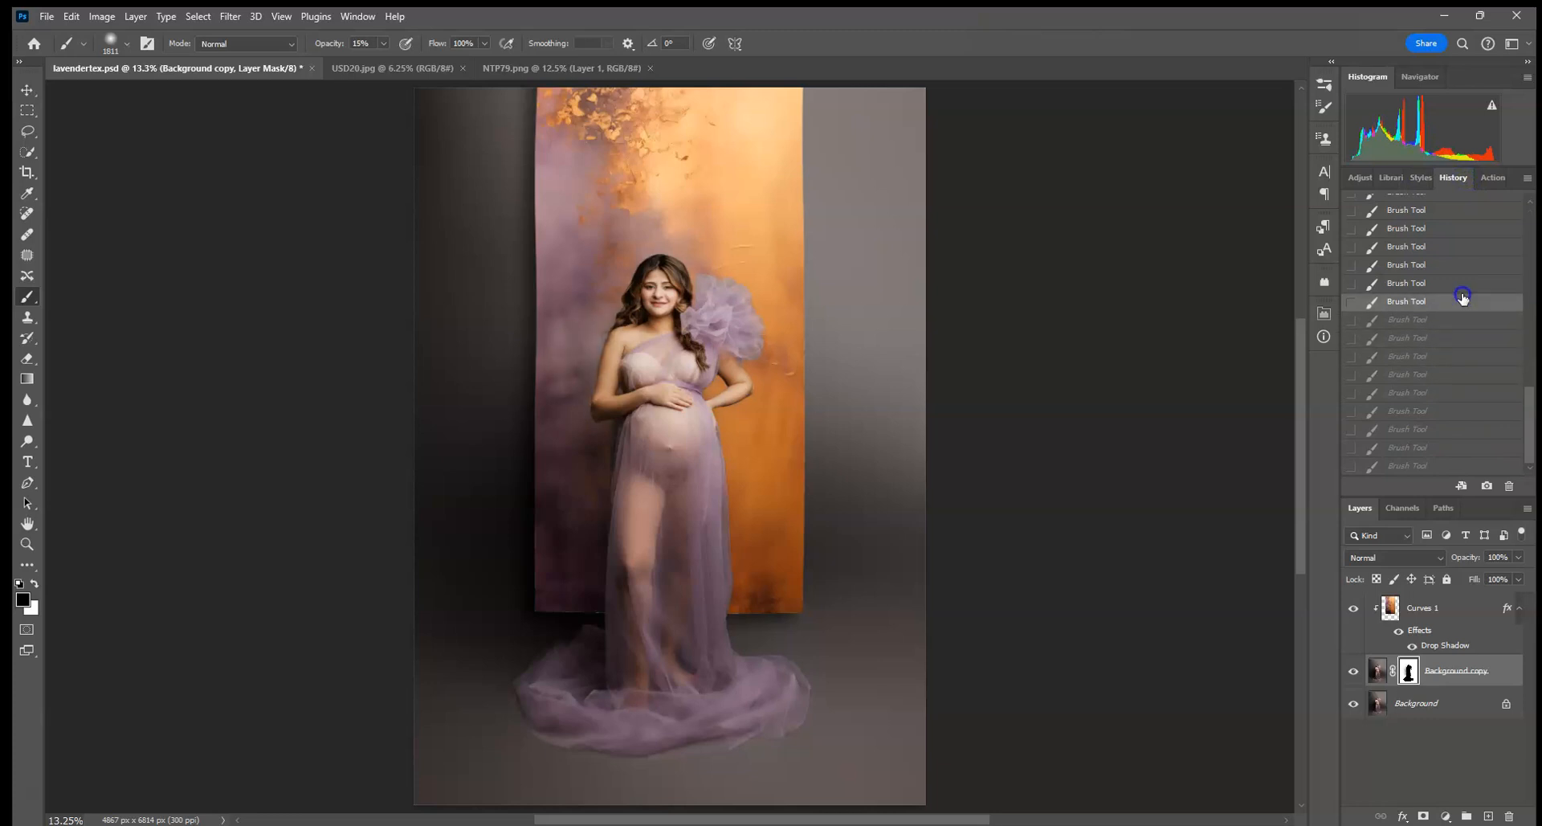
left_click(1463, 283)
left_click(1463, 264)
left_click(1463, 230)
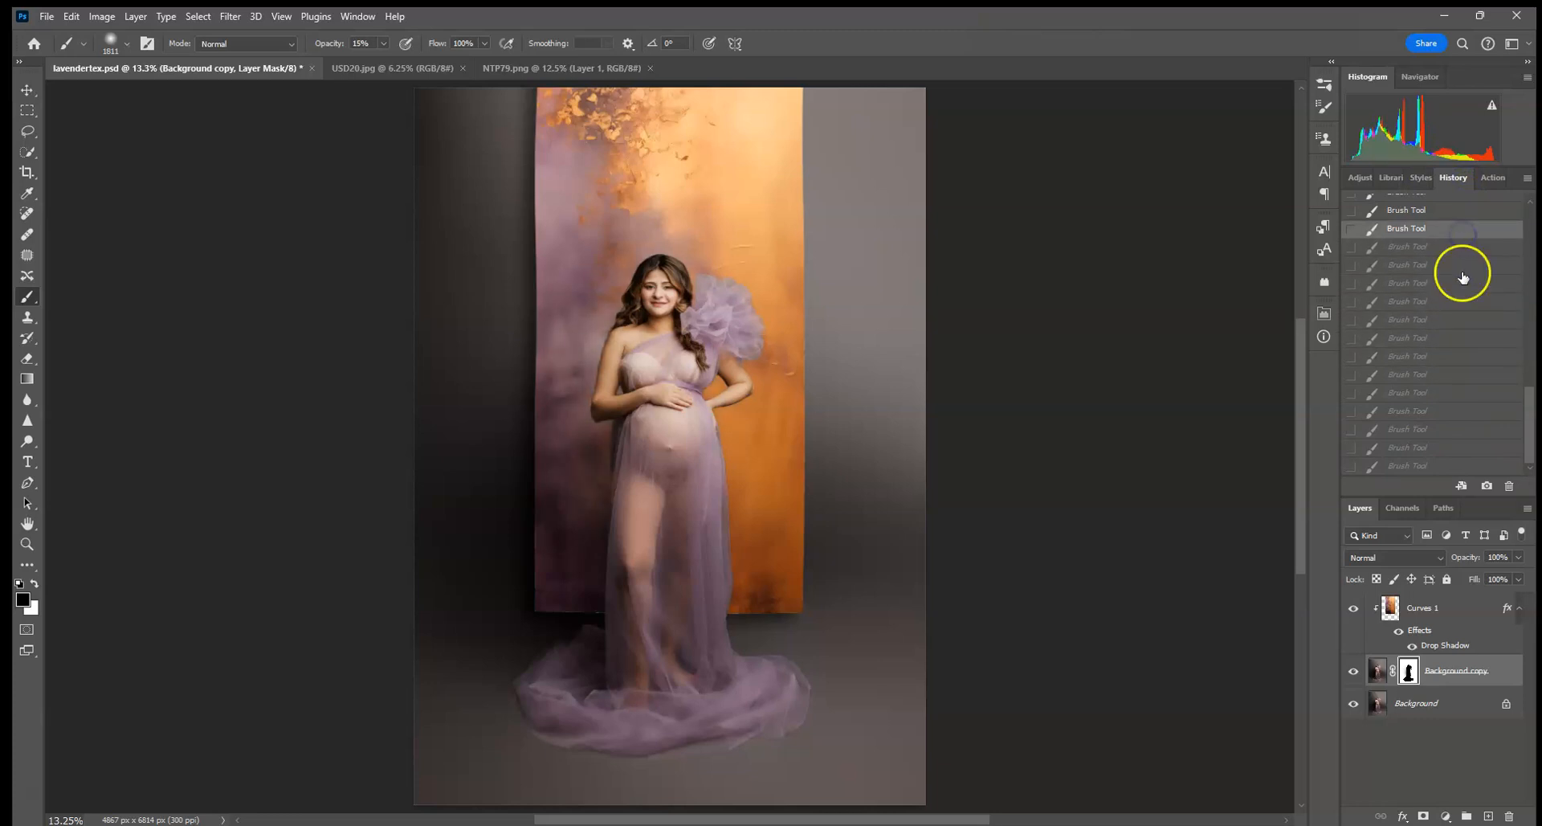
scroll(1461, 281, "up", 3)
left_click(1458, 328)
left_click(1457, 310)
left_click(1455, 291)
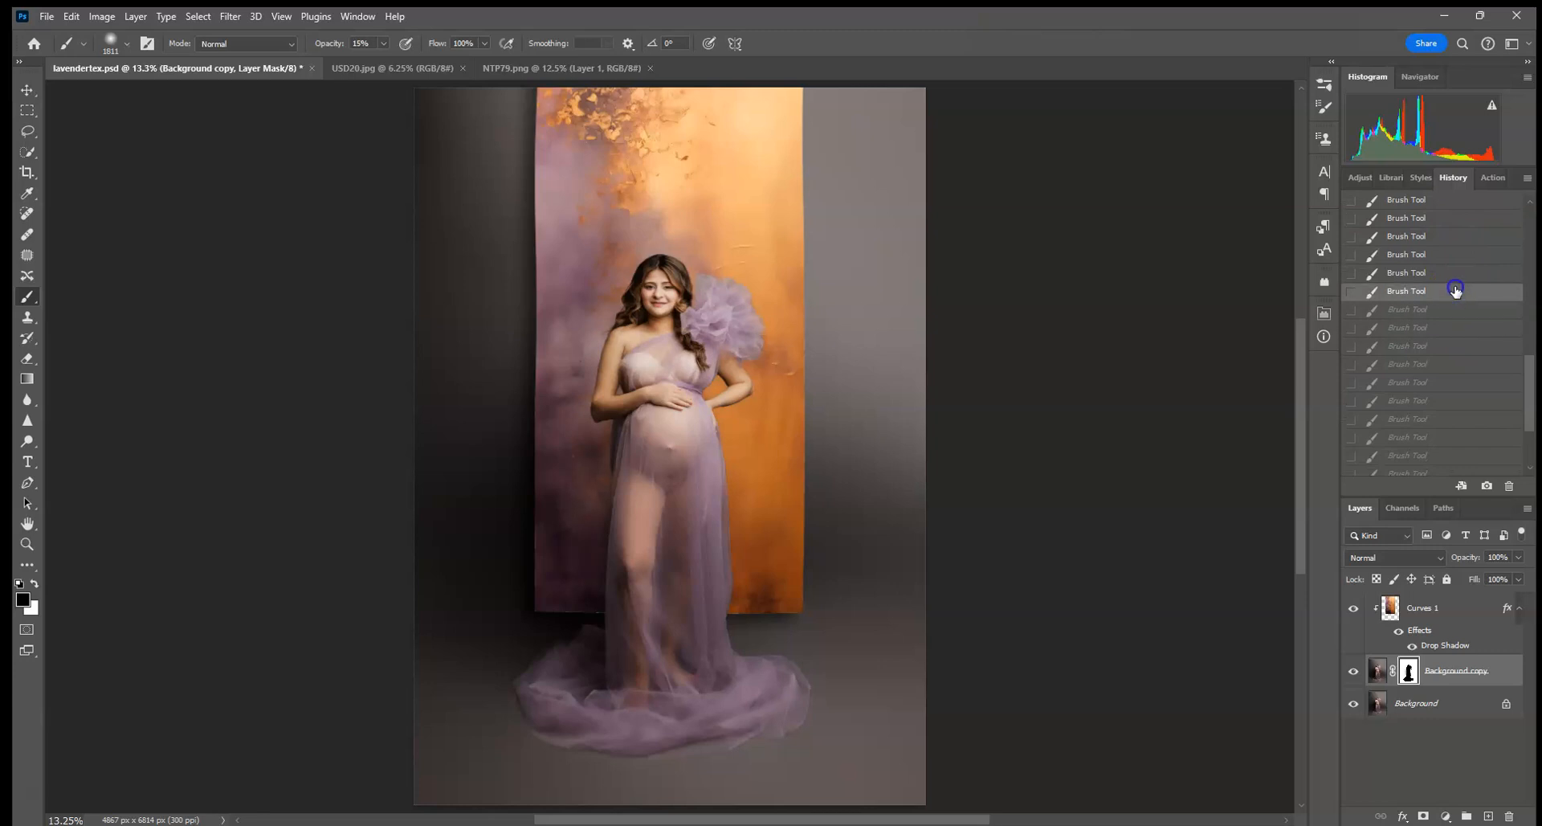
left_click(1457, 272)
left_click(1457, 253)
left_click(1458, 236)
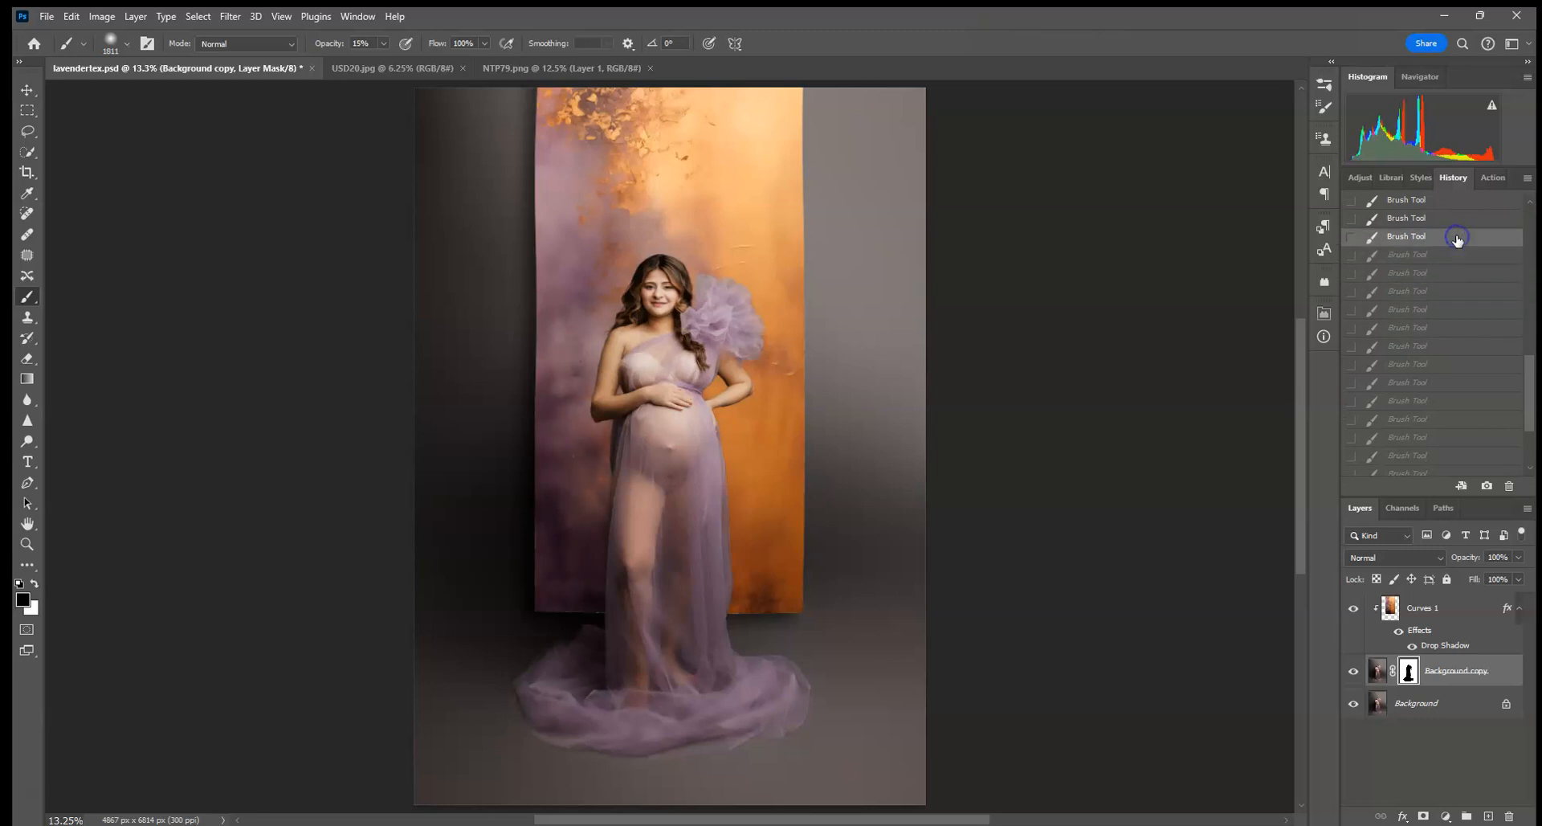
scroll(1458, 241, "up", 3)
left_click(1446, 335)
left_click(1446, 299)
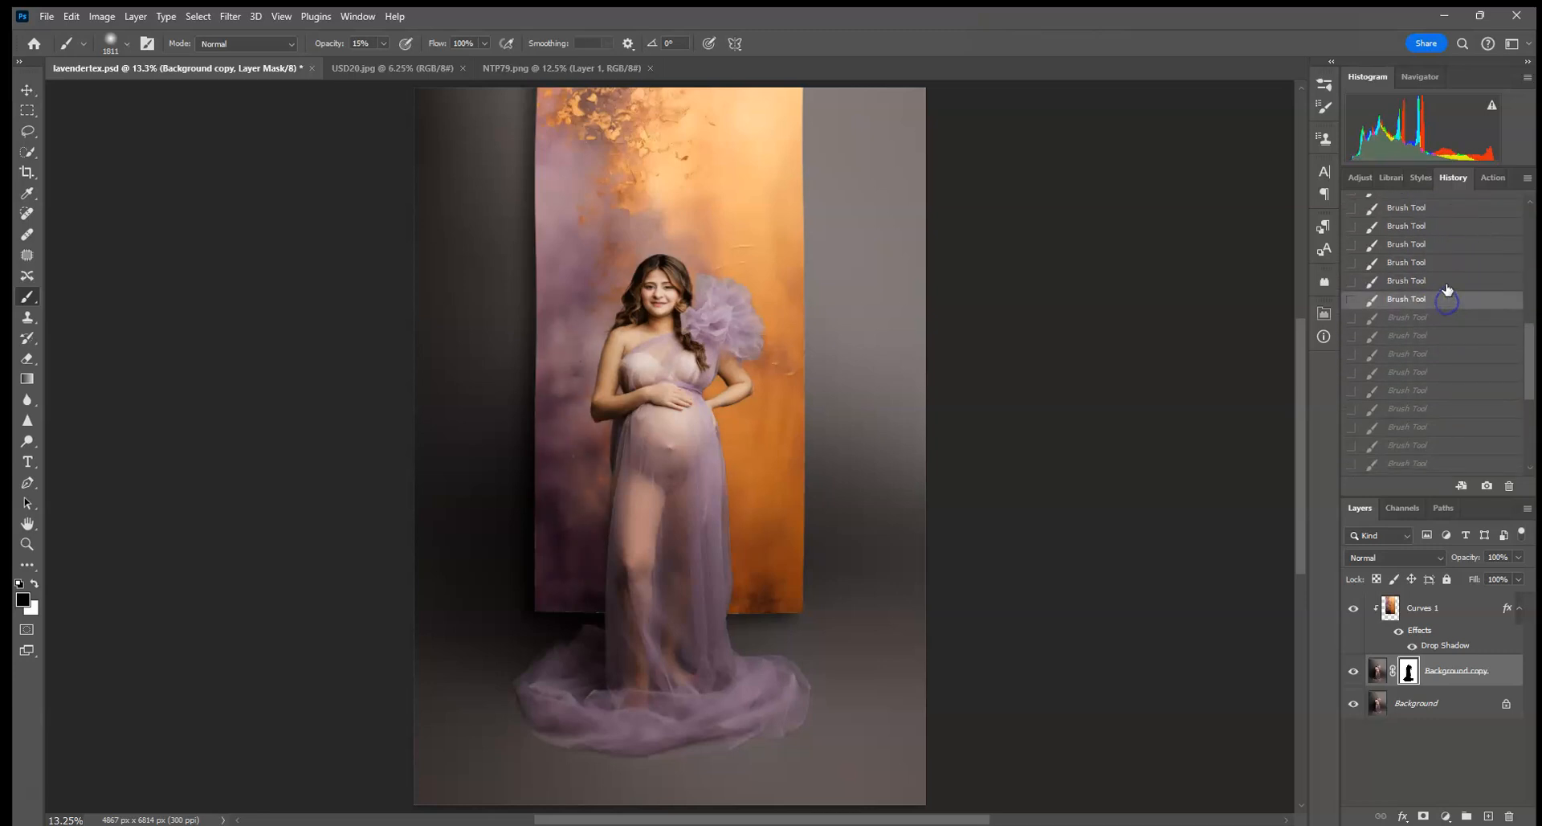
left_click(1447, 319)
left_click(1445, 338)
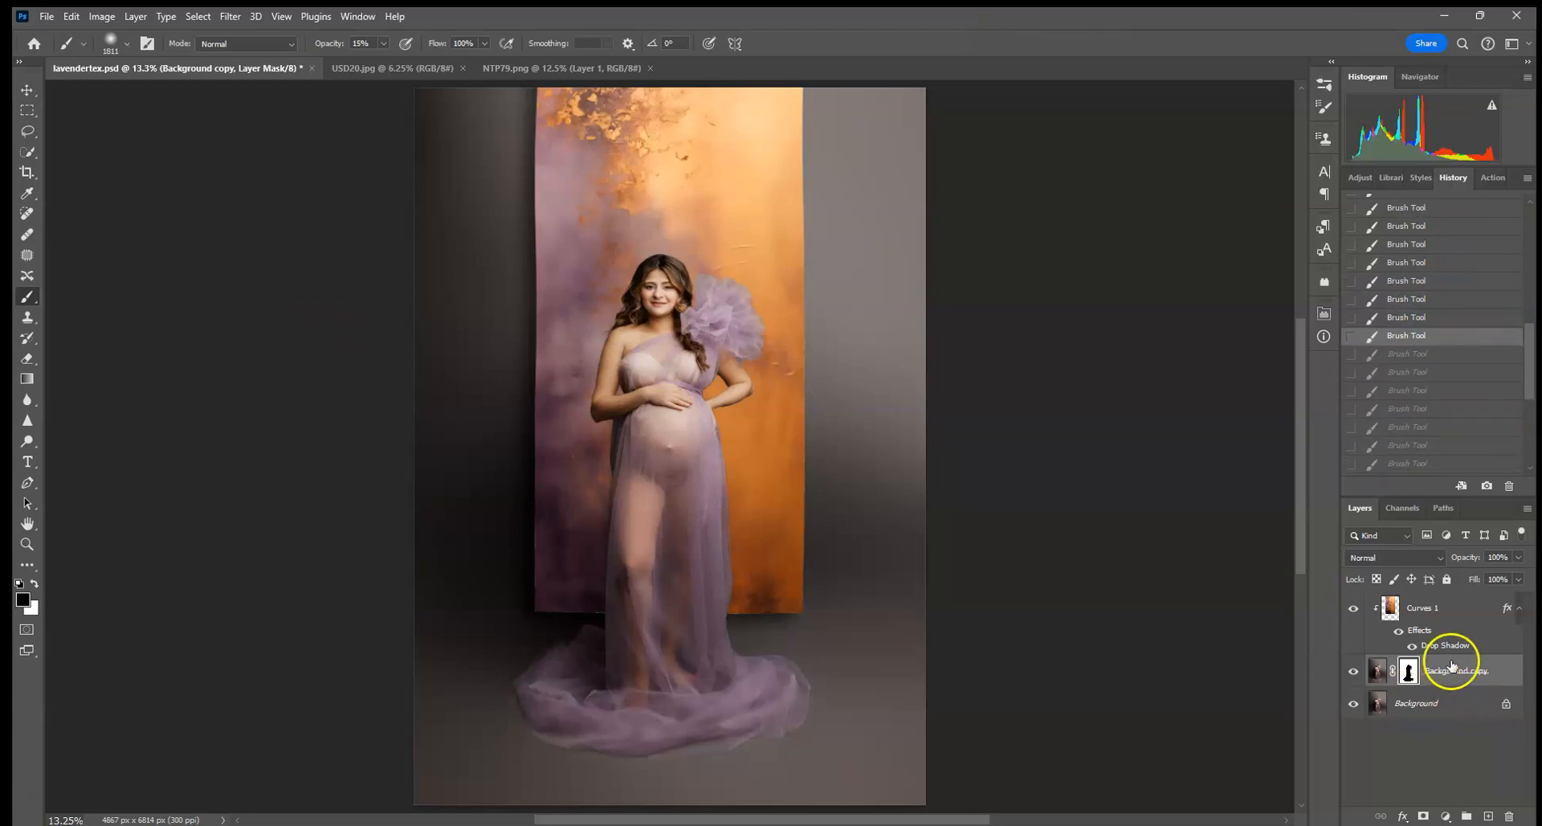
Step: Add a new layer above Curves 1, clip it to the layers below and set its blend mode to Multiply
left_click(1450, 613)
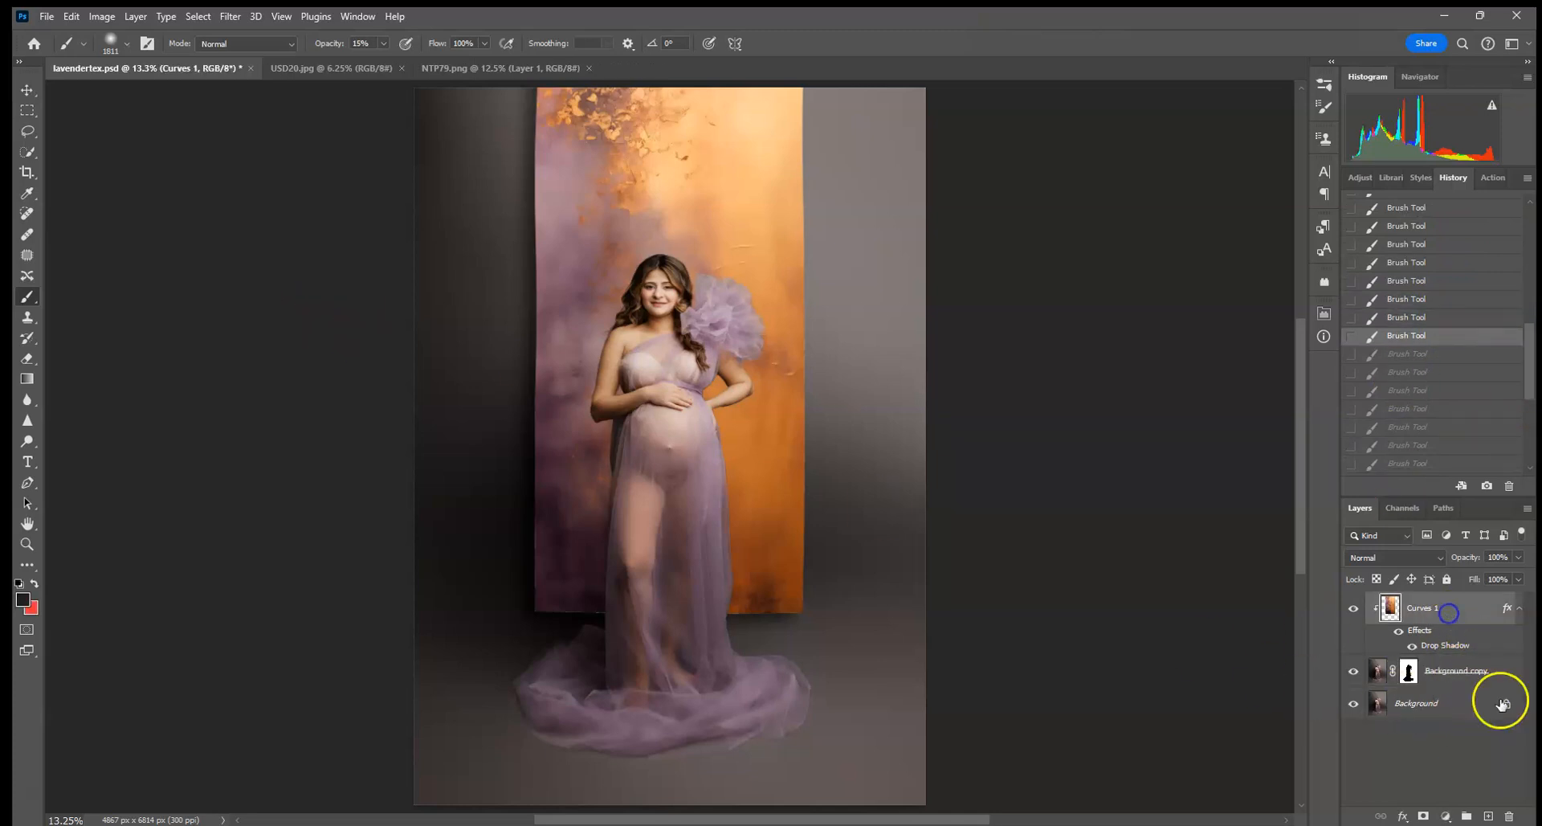
left_click(1488, 815)
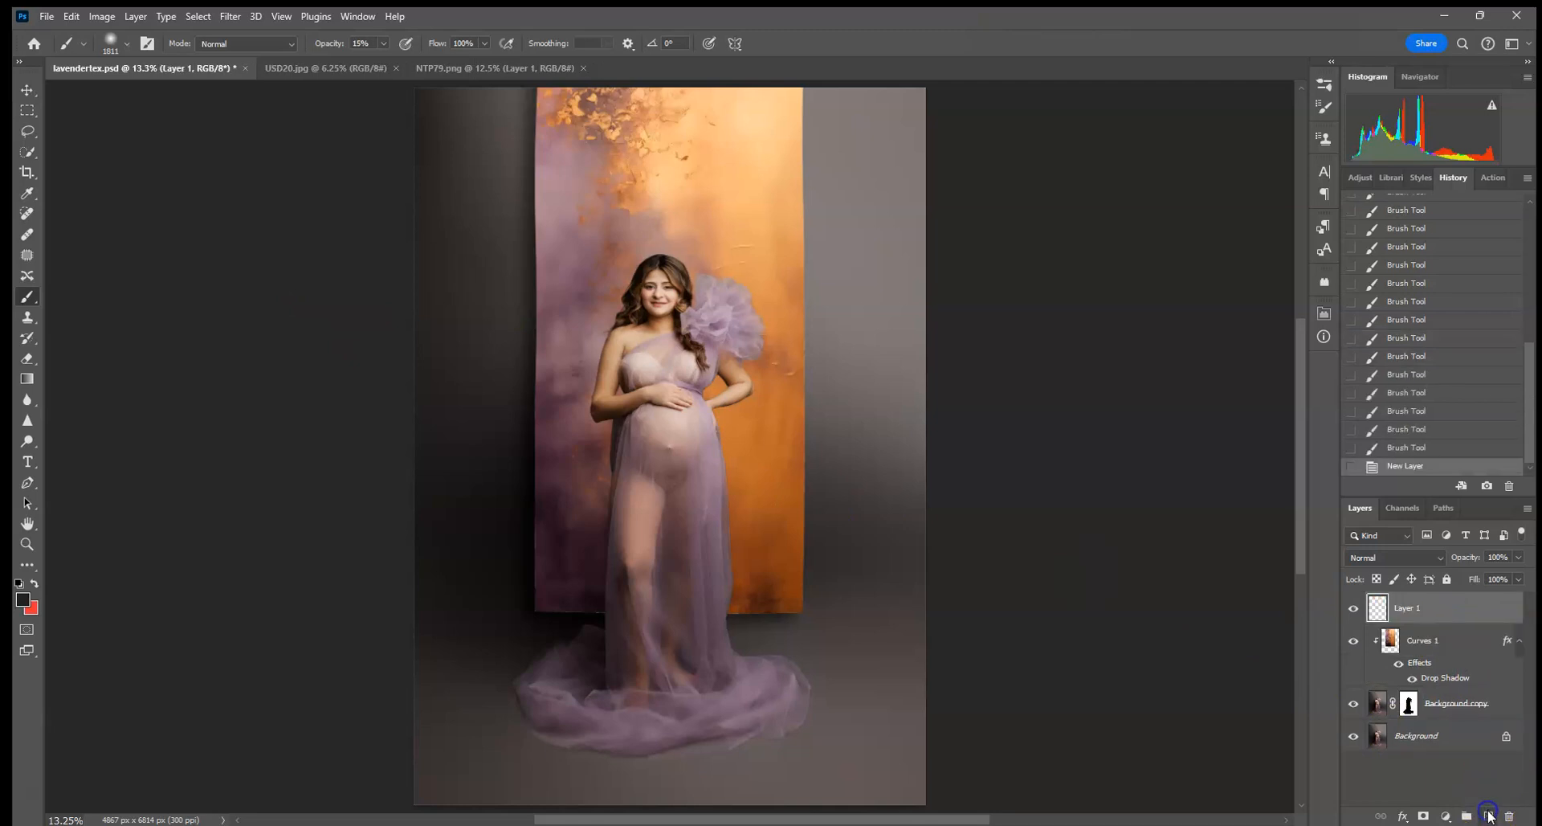
left_click(1438, 624, "alt")
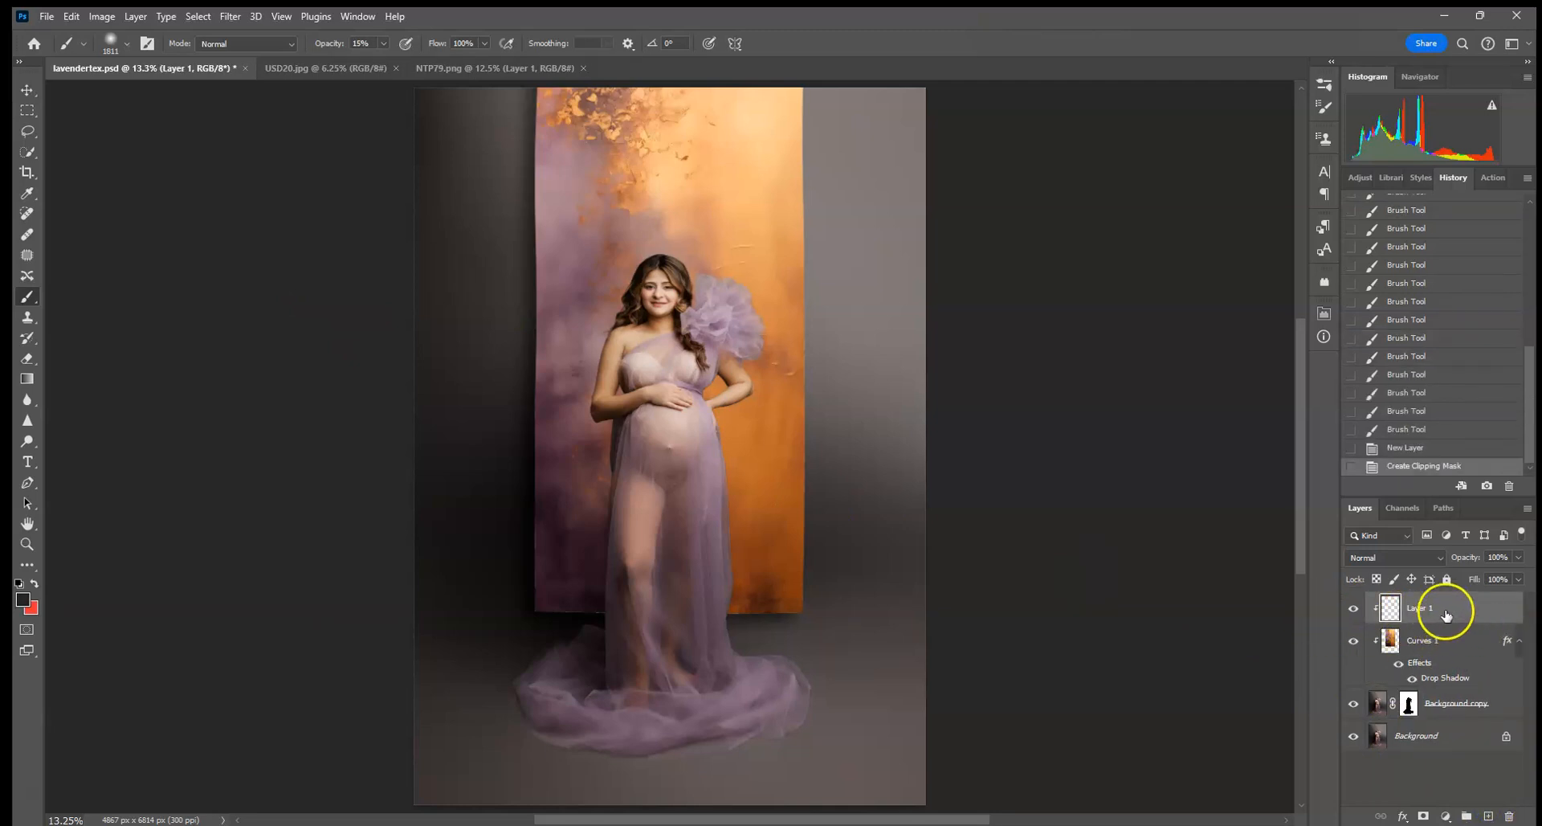
right_click(1445, 610)
left_click(1430, 615)
left_click(1406, 562)
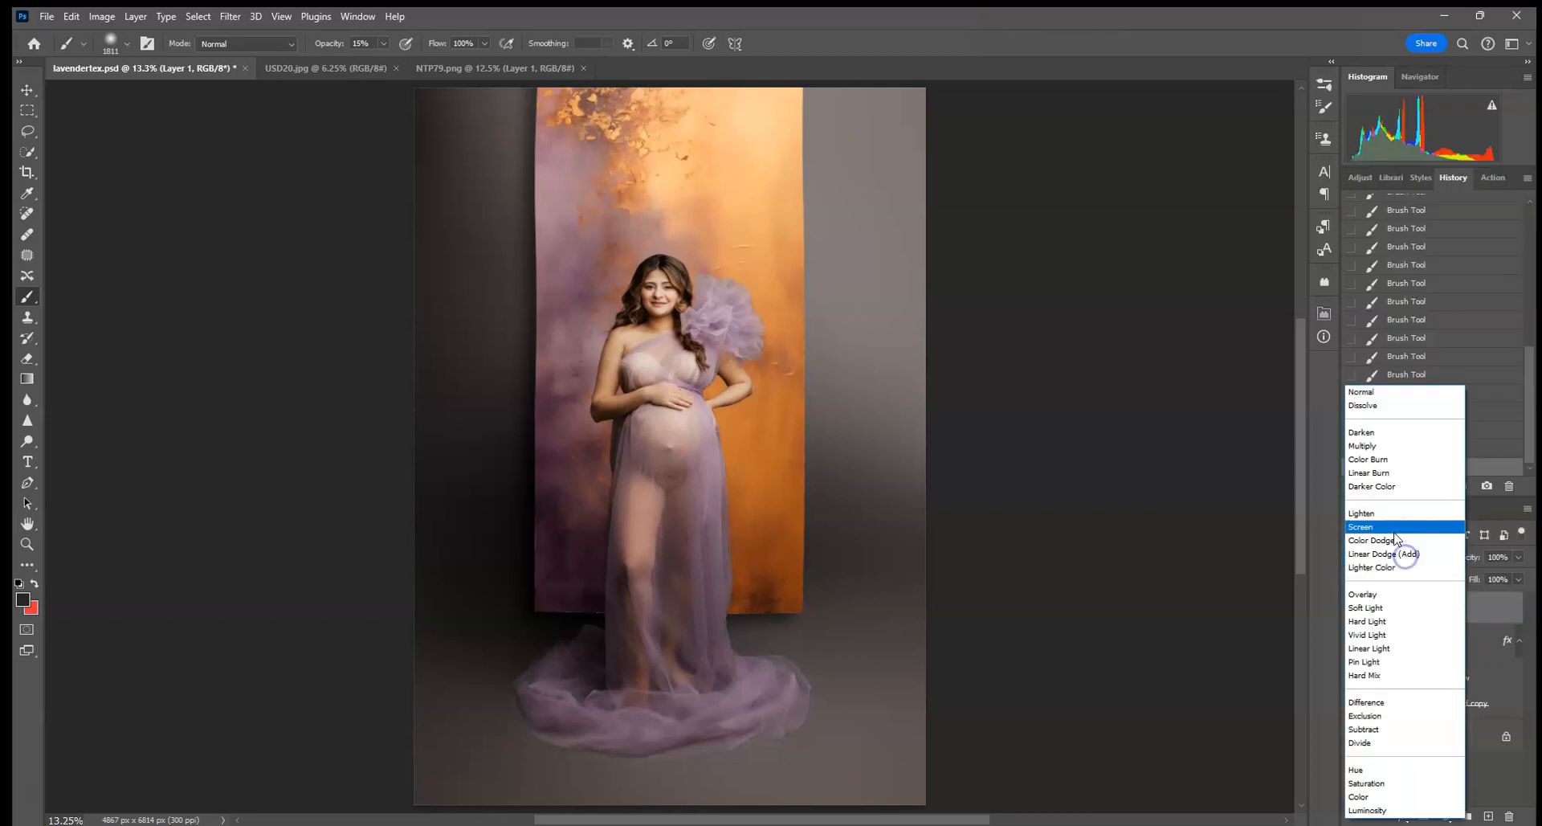
left_click(1403, 440)
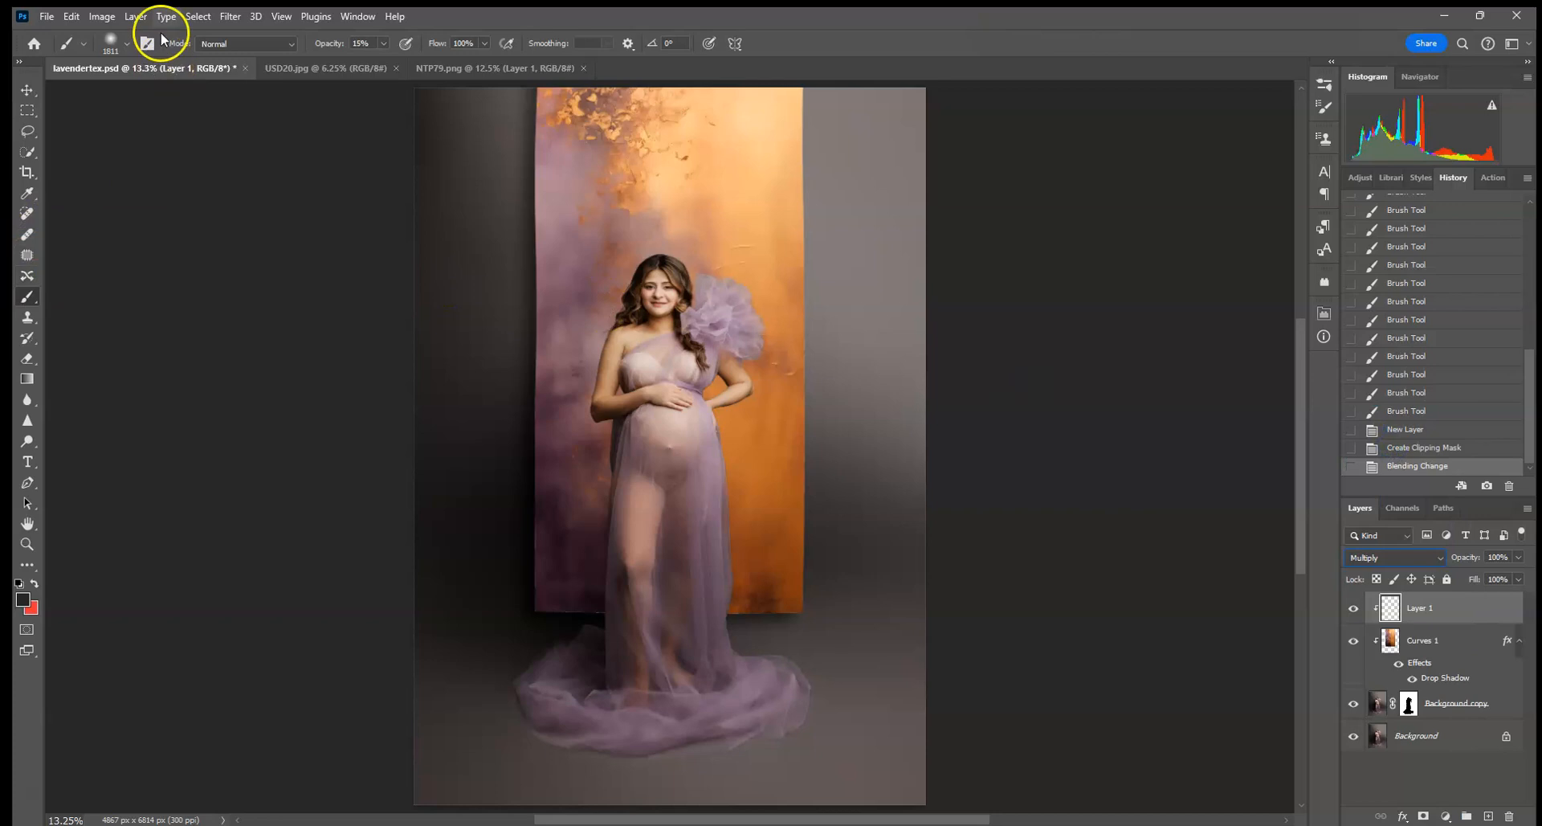
Step: Set the soft round brush size to 1457 px and its opacity to 20%
left_click(127, 44)
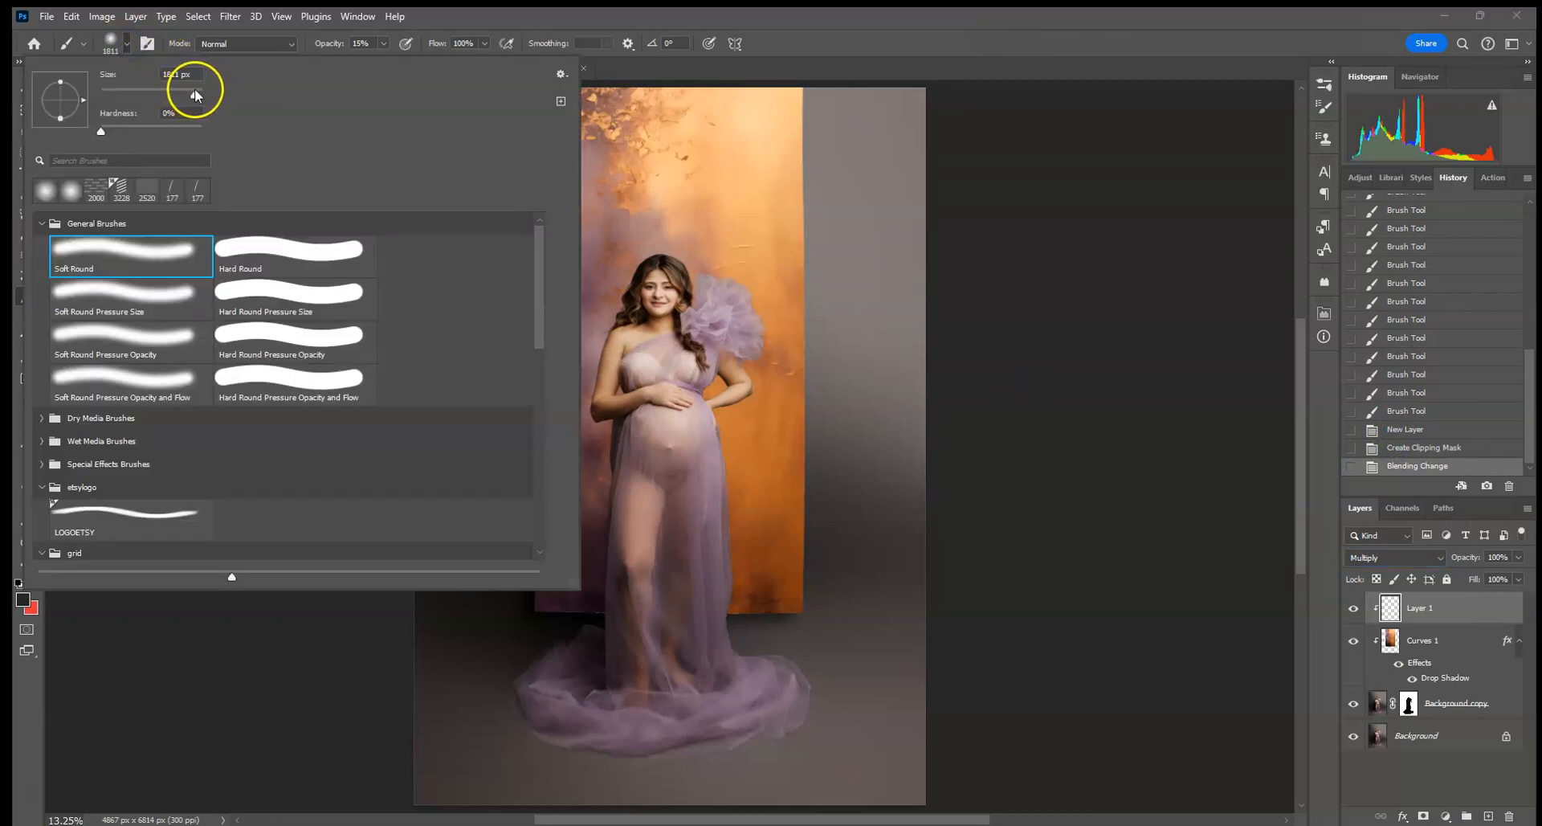
double_click(193, 78)
left_click(183, 92)
left_click(191, 94)
left_click(193, 93)
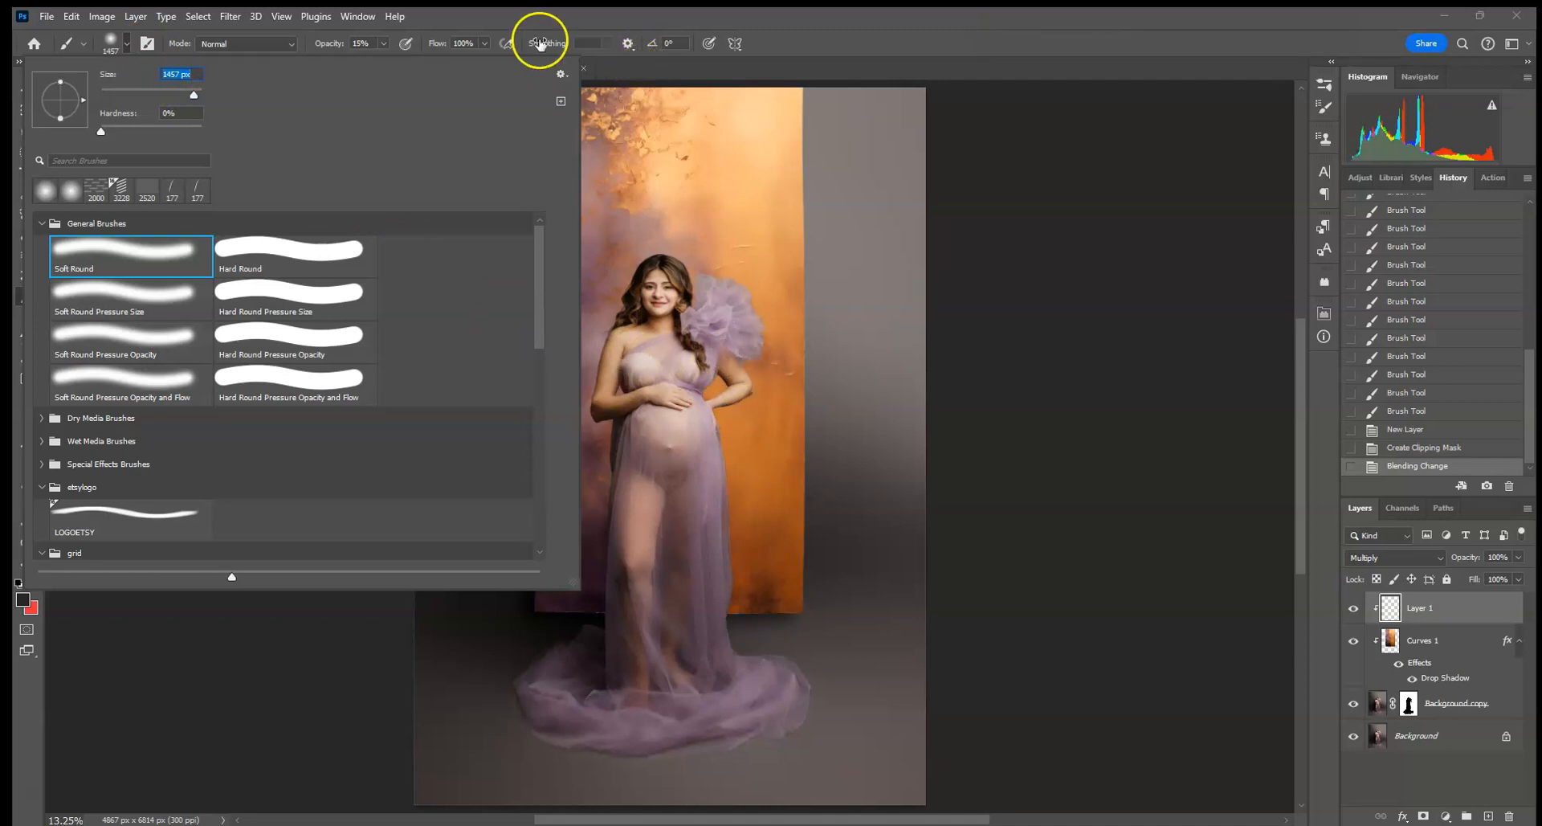
left_click(383, 43)
left_click_drag(373, 42, 214, 24)
type("20")
key("Return")
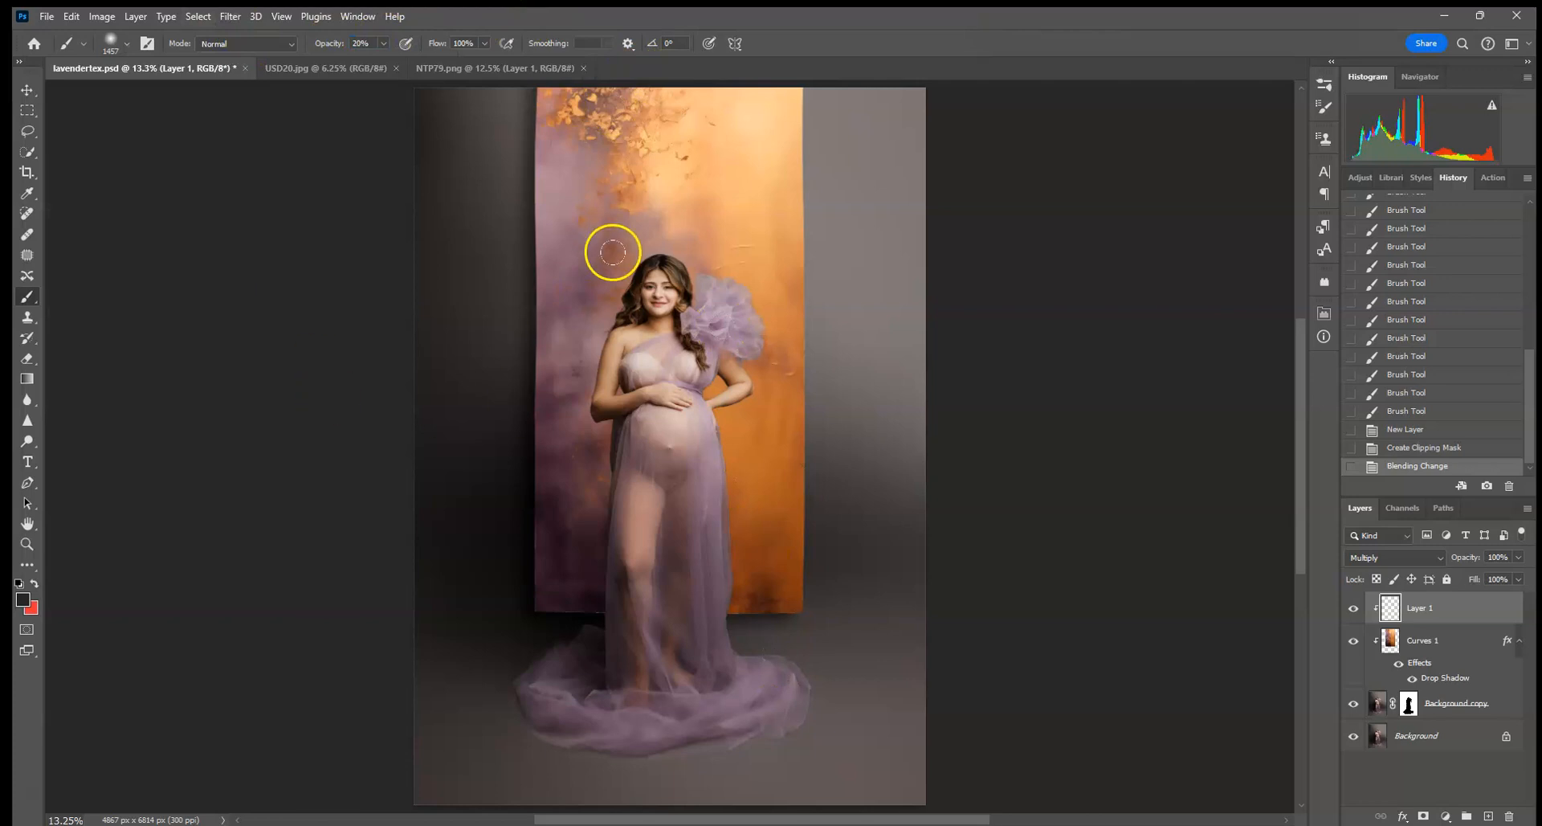
Step: Sample a dark purple from the lower backdrop and paint soft shadows along her arm and gown on the Multiply layer
left_click(594, 432, "alt")
left_click(599, 592, "alt")
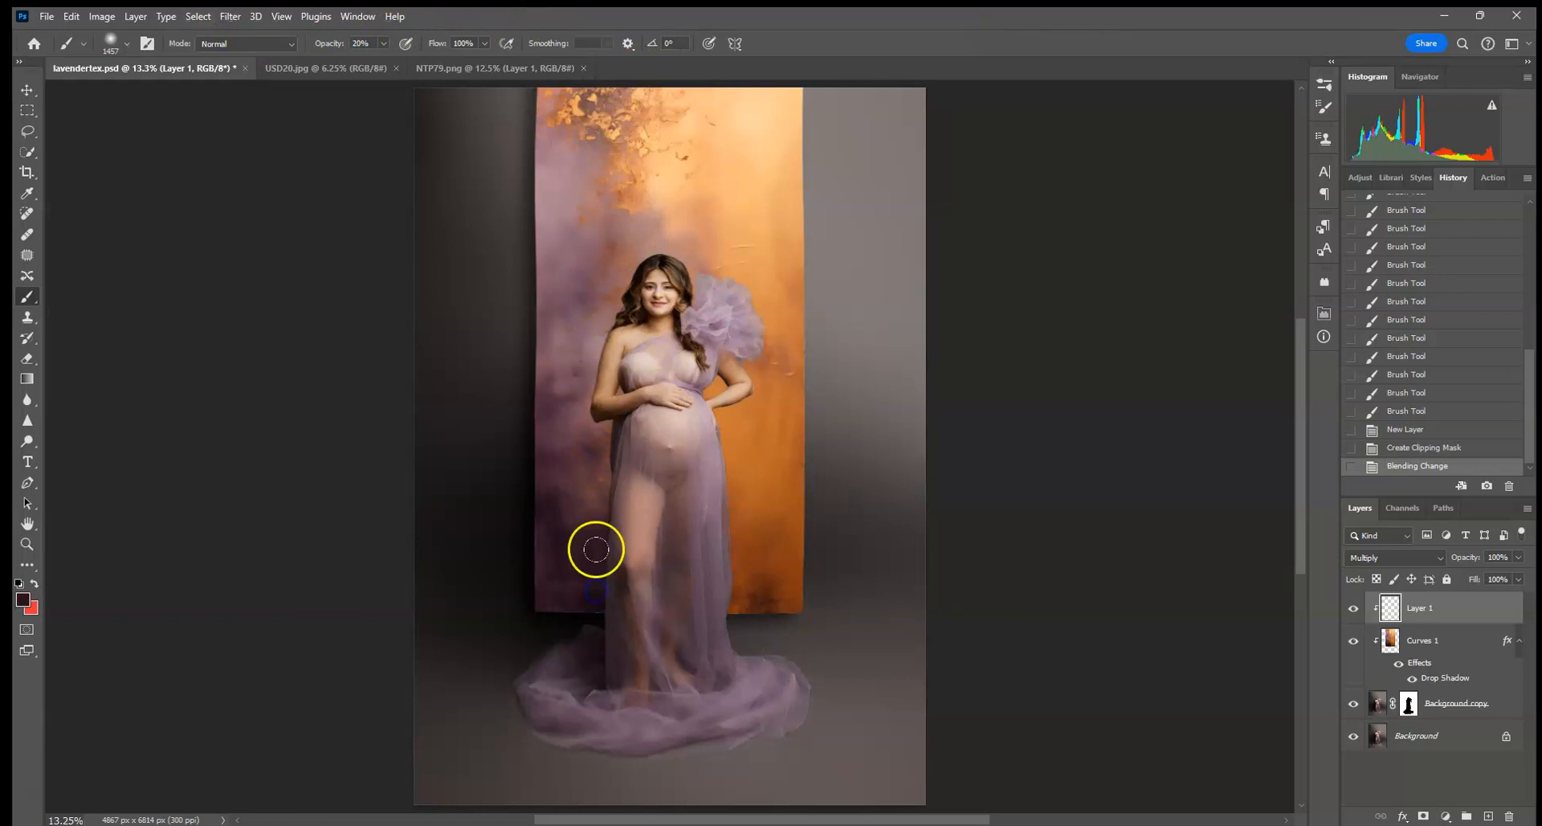
left_click(634, 426)
left_click(631, 447)
left_click(629, 467)
left_click(627, 485)
left_click(627, 501)
left_click(627, 497)
left_click(626, 481)
left_click(626, 506)
left_click(623, 526)
left_click(619, 541)
left_click(617, 560)
left_click(616, 579)
left_click(609, 593)
left_click(599, 604)
left_click(626, 355)
left_click(613, 356)
left_click(609, 460)
left_click(591, 552)
left_click(591, 592)
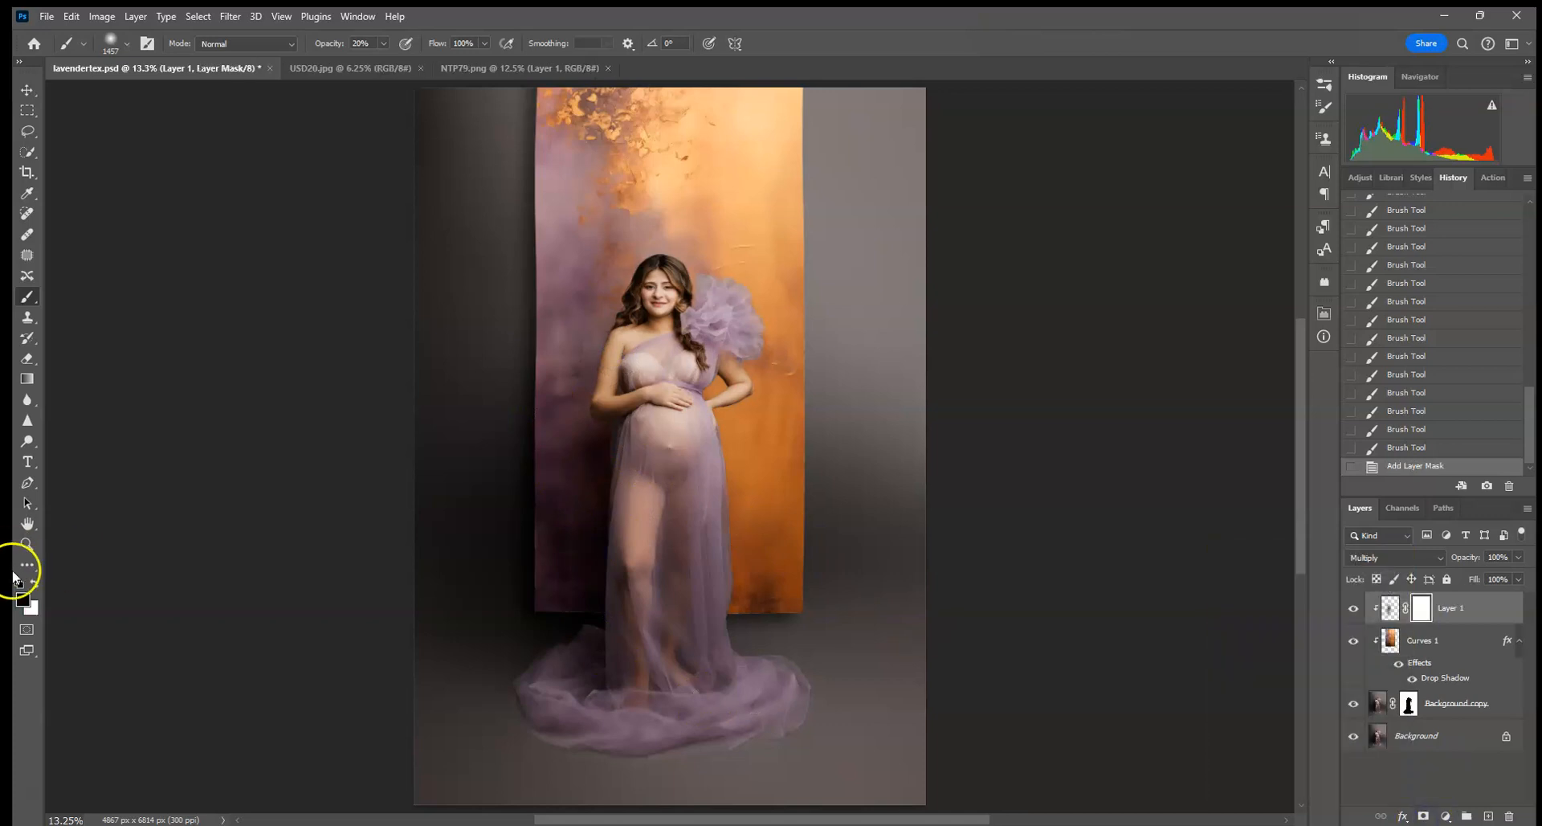
Step: Mask Layer 1 and brush black on the mask around her head, and add more dark strokes over the gown on the layer itself
left_click_drag(569, 319, 638, 263)
left_click(657, 290)
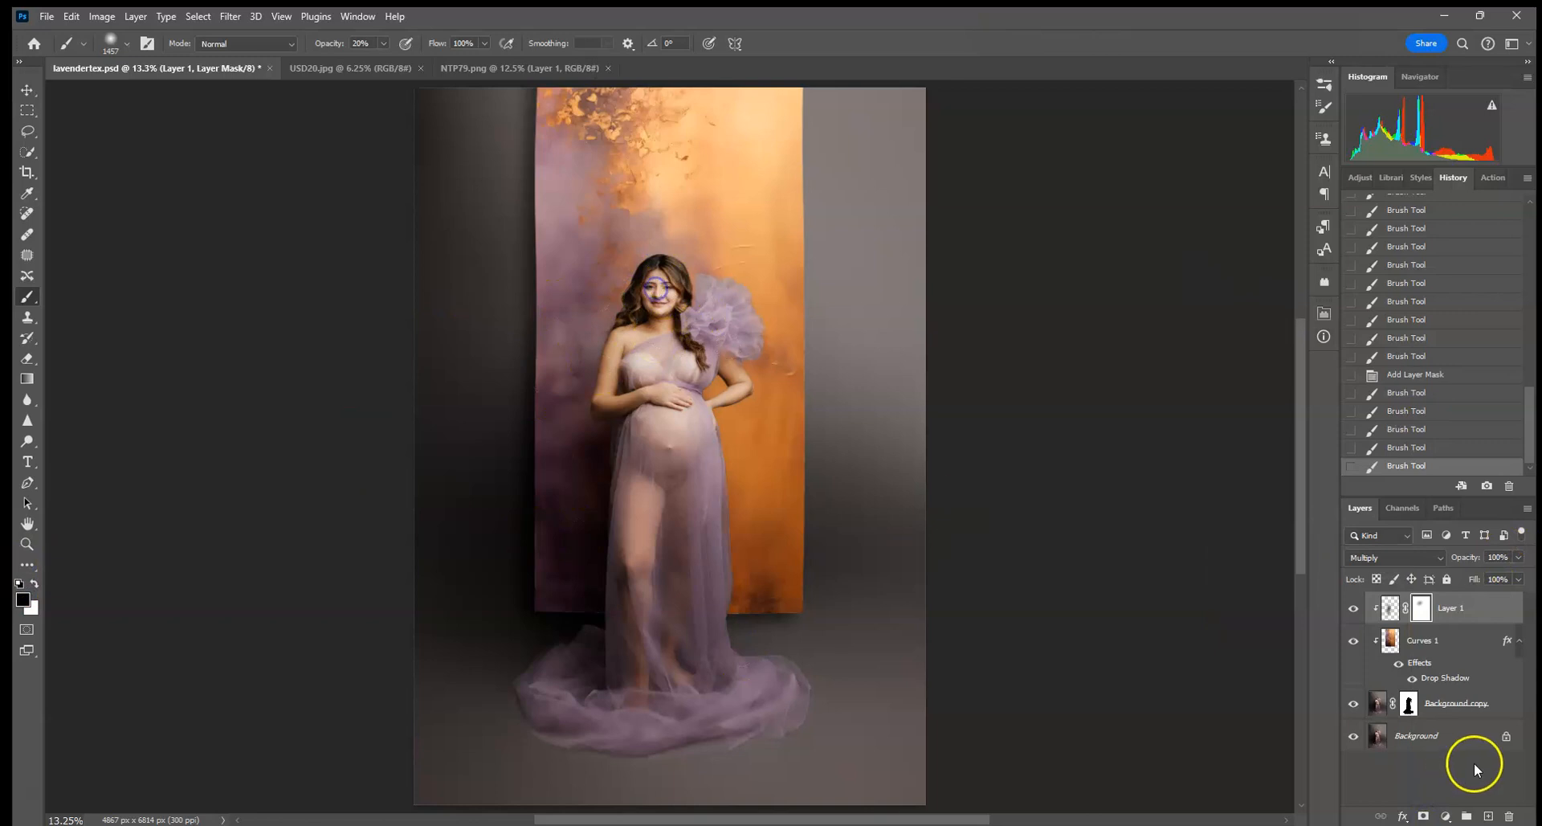
left_click(1391, 613)
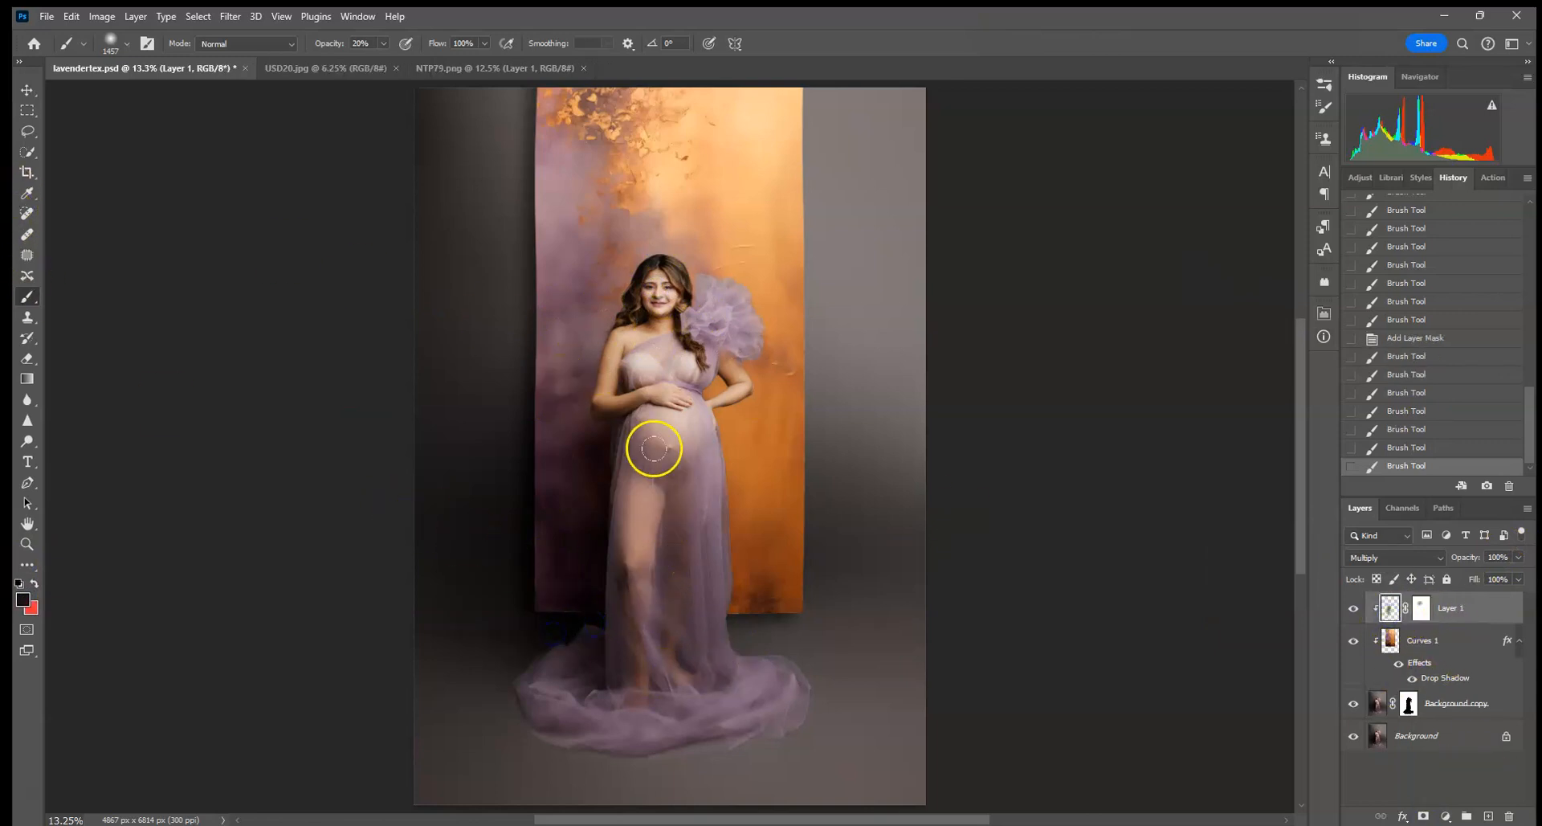
left_click(657, 394)
left_click(630, 621)
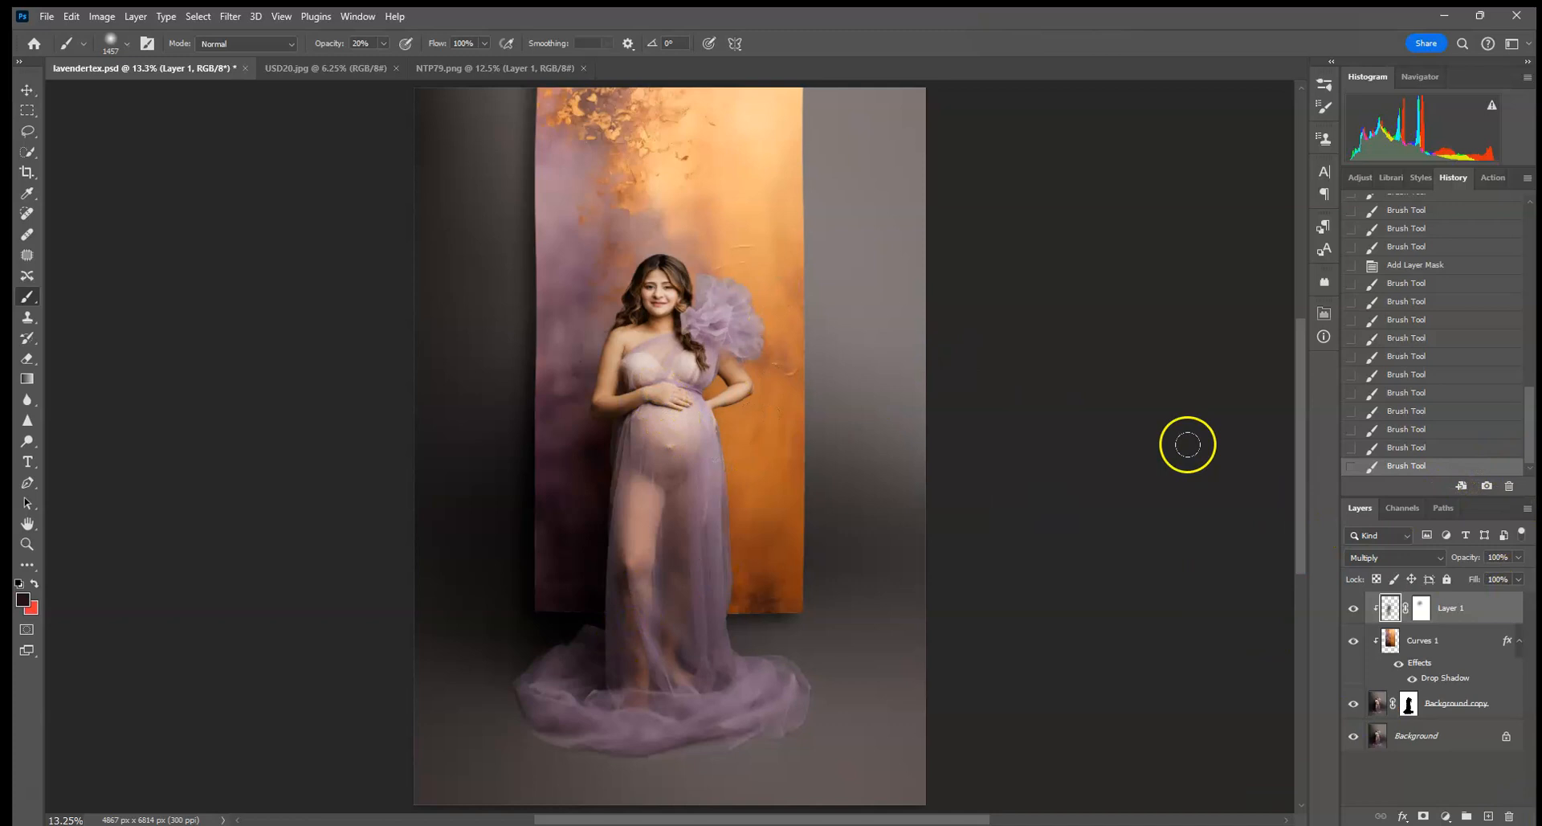
Step: Apply a Gaussian Blur with a 2-pixel radius to the Curves 1 texture layer
key("ctrl+plus")
key("ctrl+plus")
key("ctrl+plus")
key("ctrl+plus")
key("ctrl+plus")
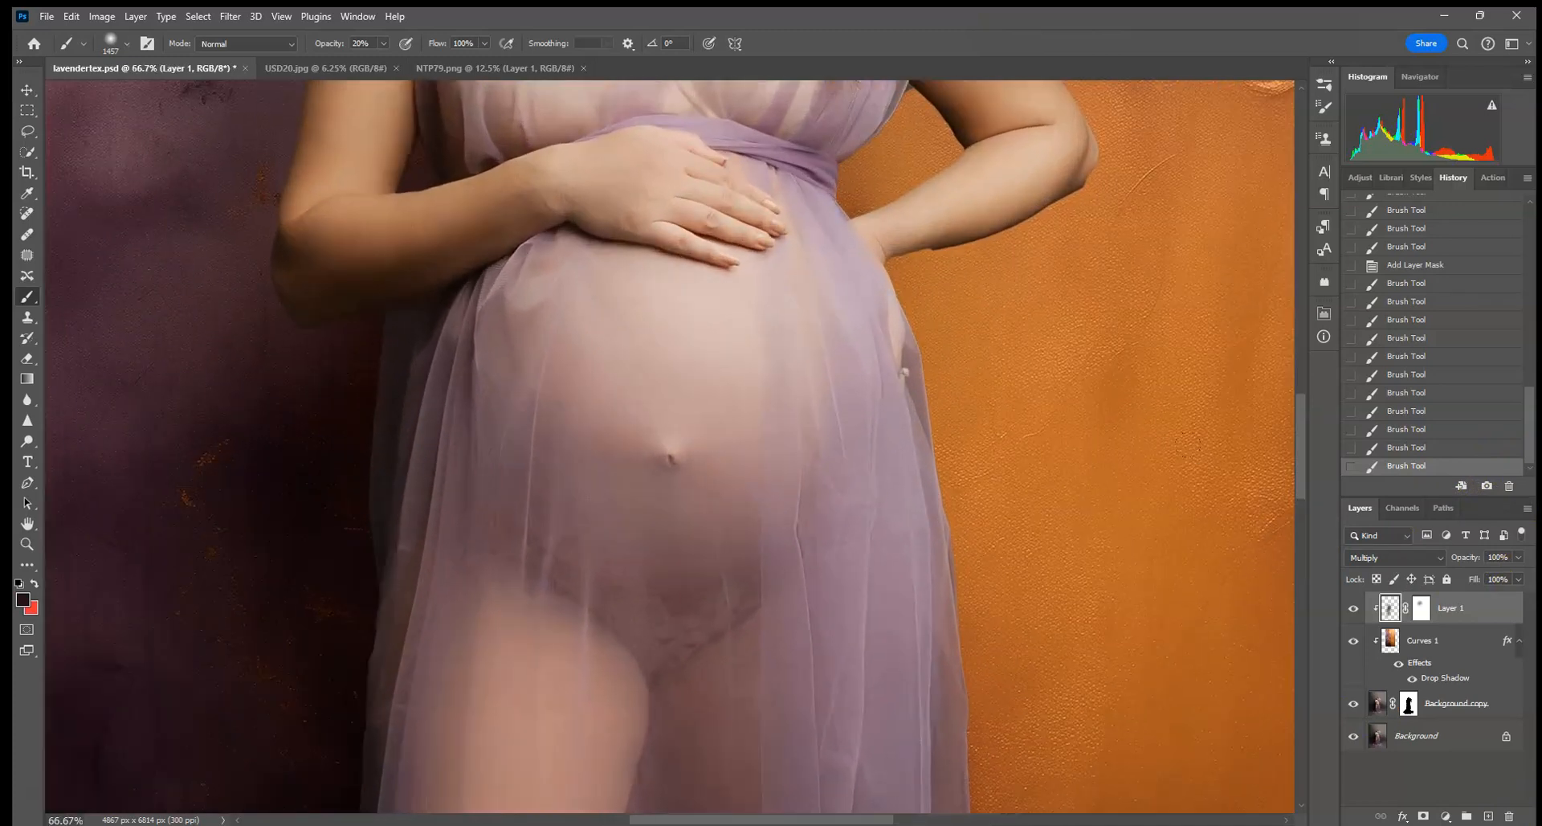
left_click_drag(672, 584, 1009, 515)
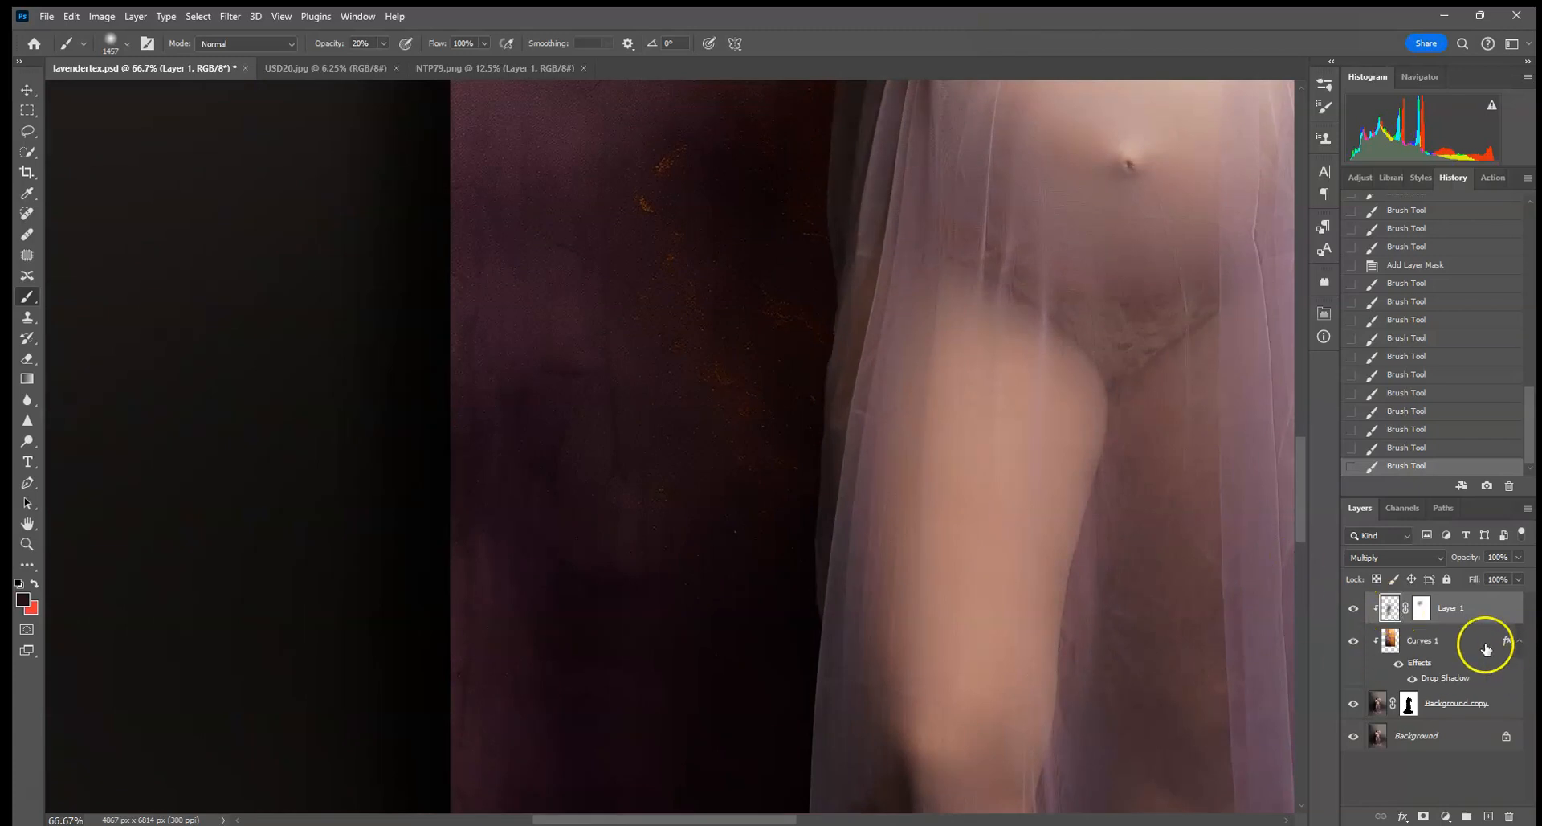
left_click(1449, 639)
left_click(231, 17)
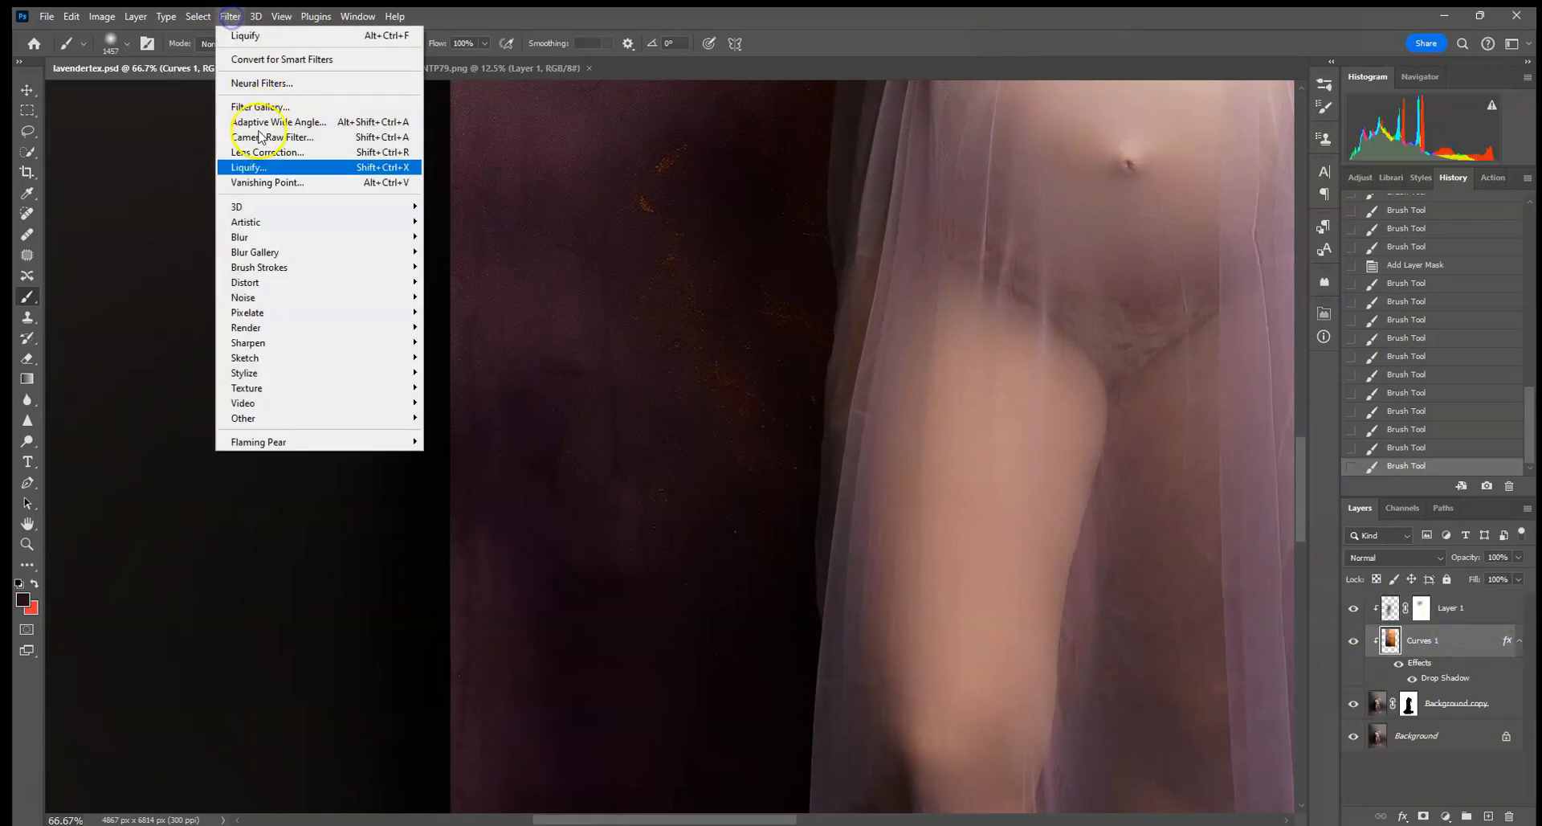
mouse_move(249, 236)
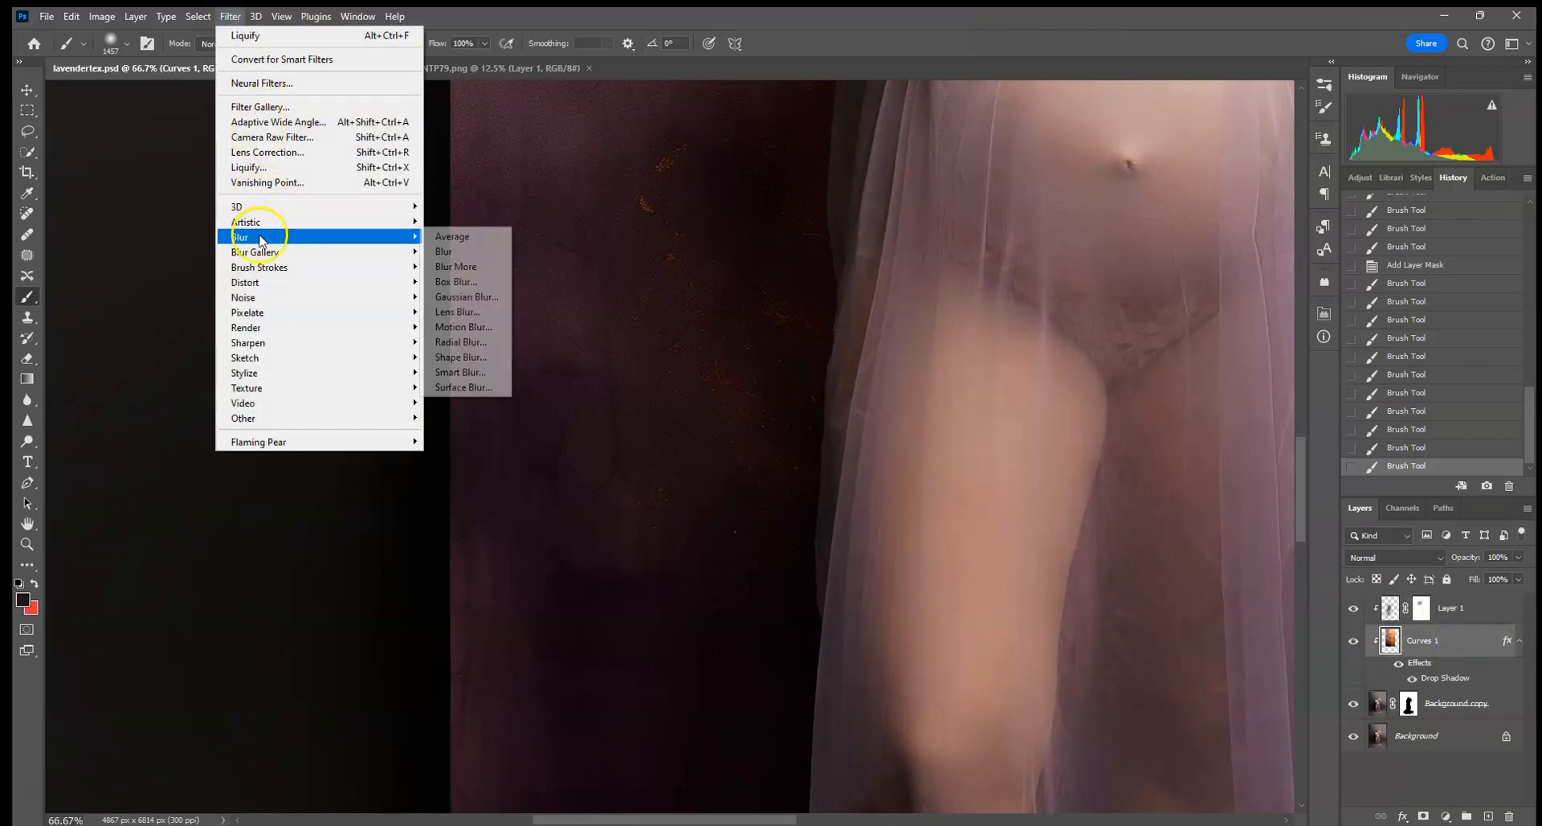
left_click(466, 297)
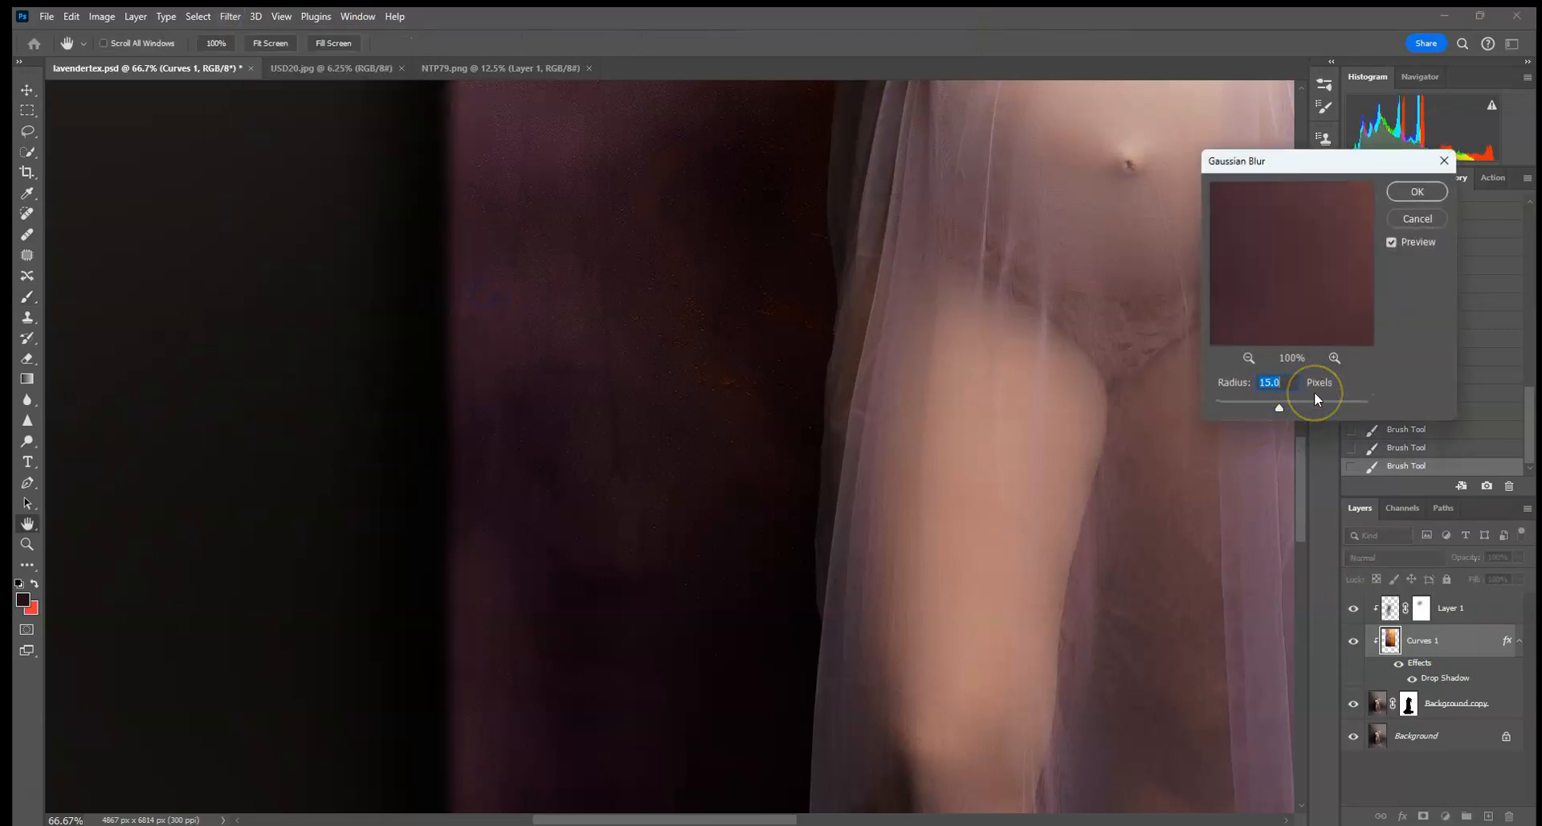
key("BackSpace")
type("2")
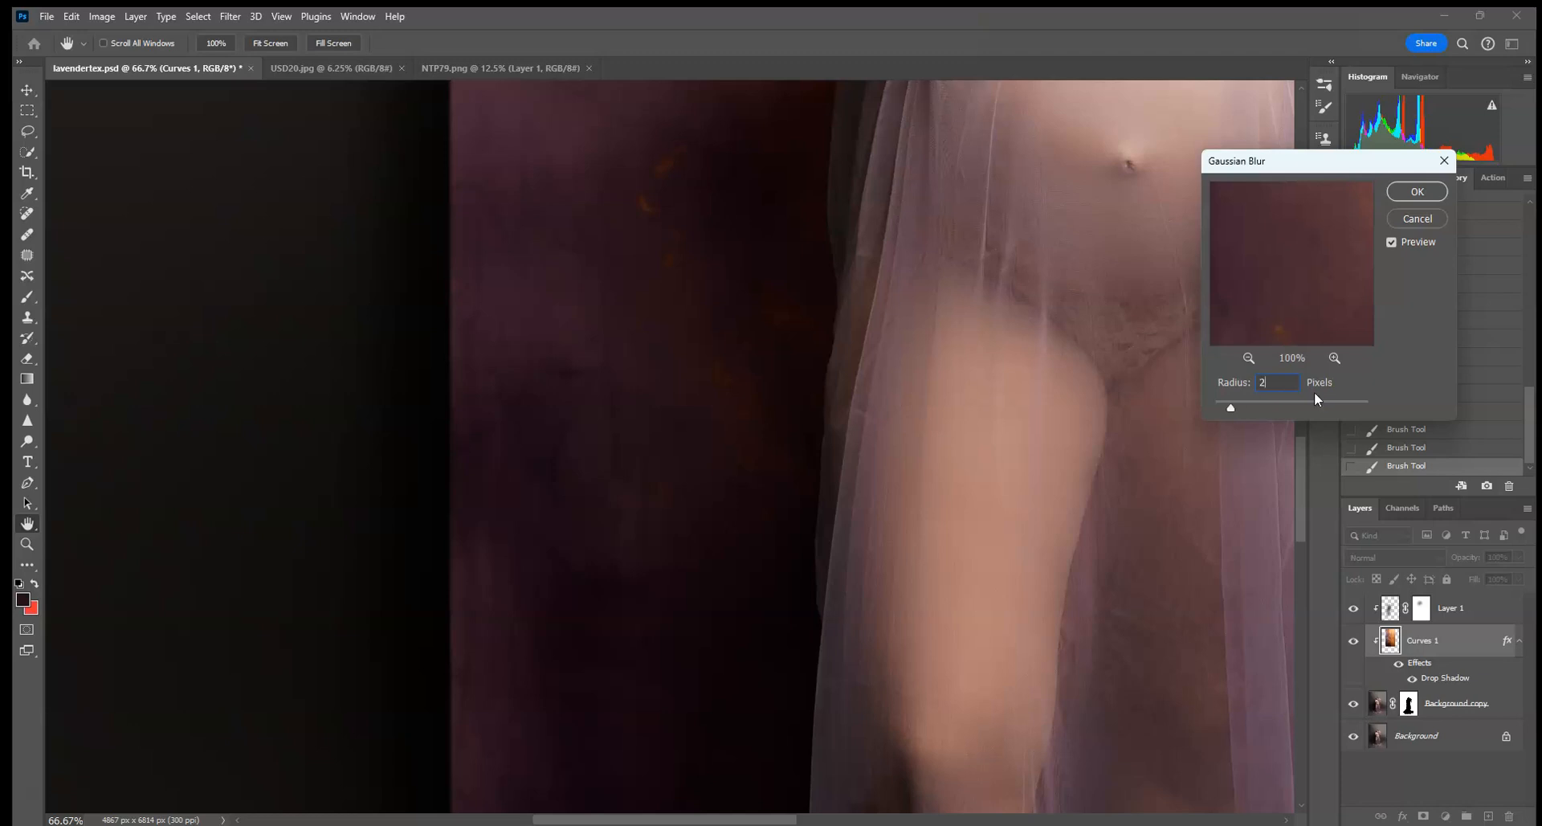
left_click(1417, 191)
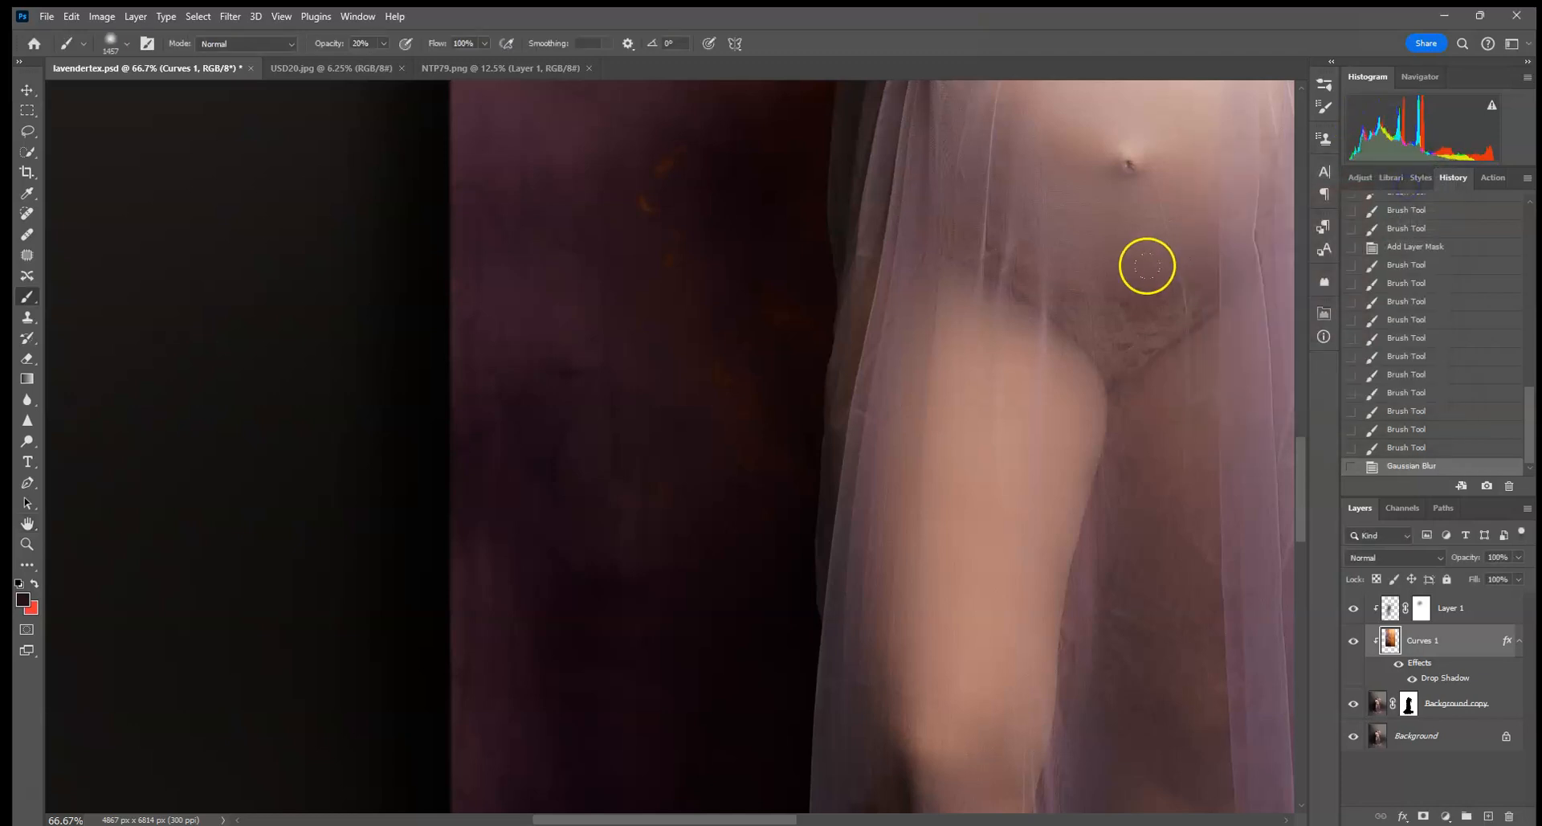
Step: Try a dark brush stroke along the backdrop's purple edge on Layer 1 and undo it
key("ctrl+minus")
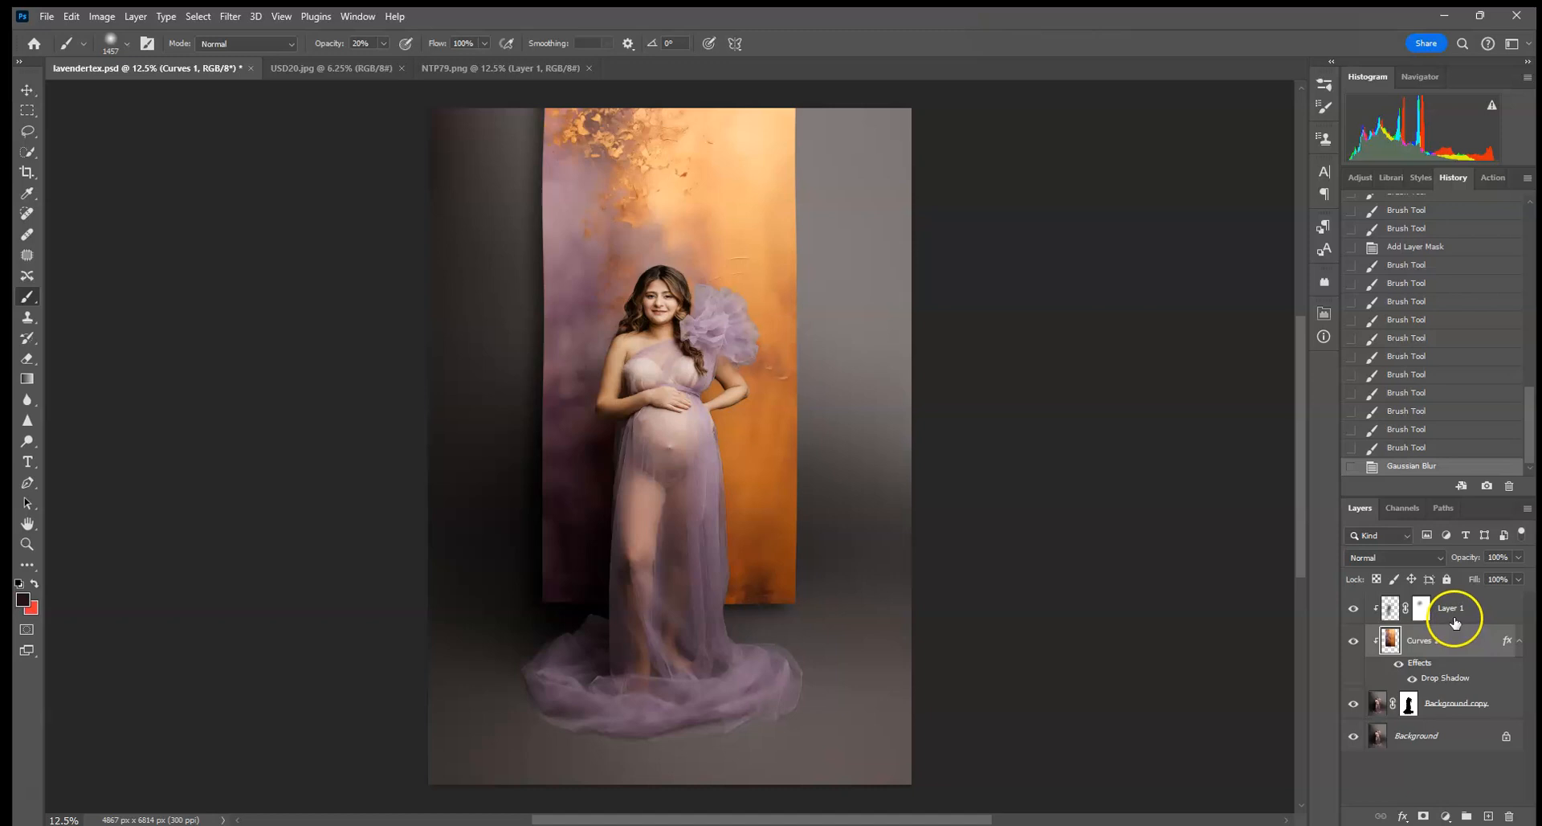
left_click(1456, 622)
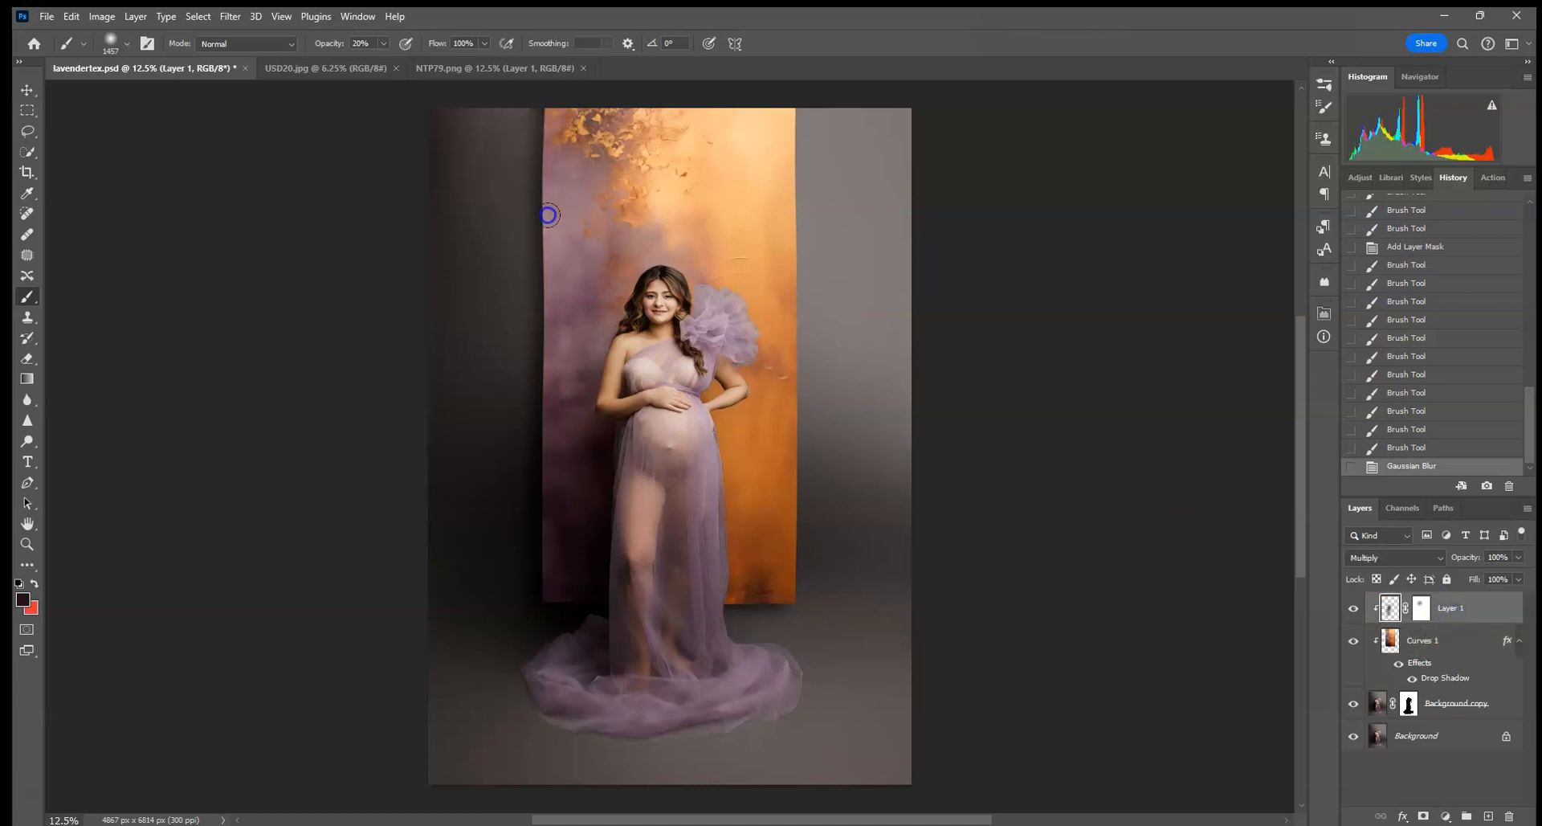
left_click_drag(549, 214, 535, 310)
left_click(71, 16)
left_click(76, 39)
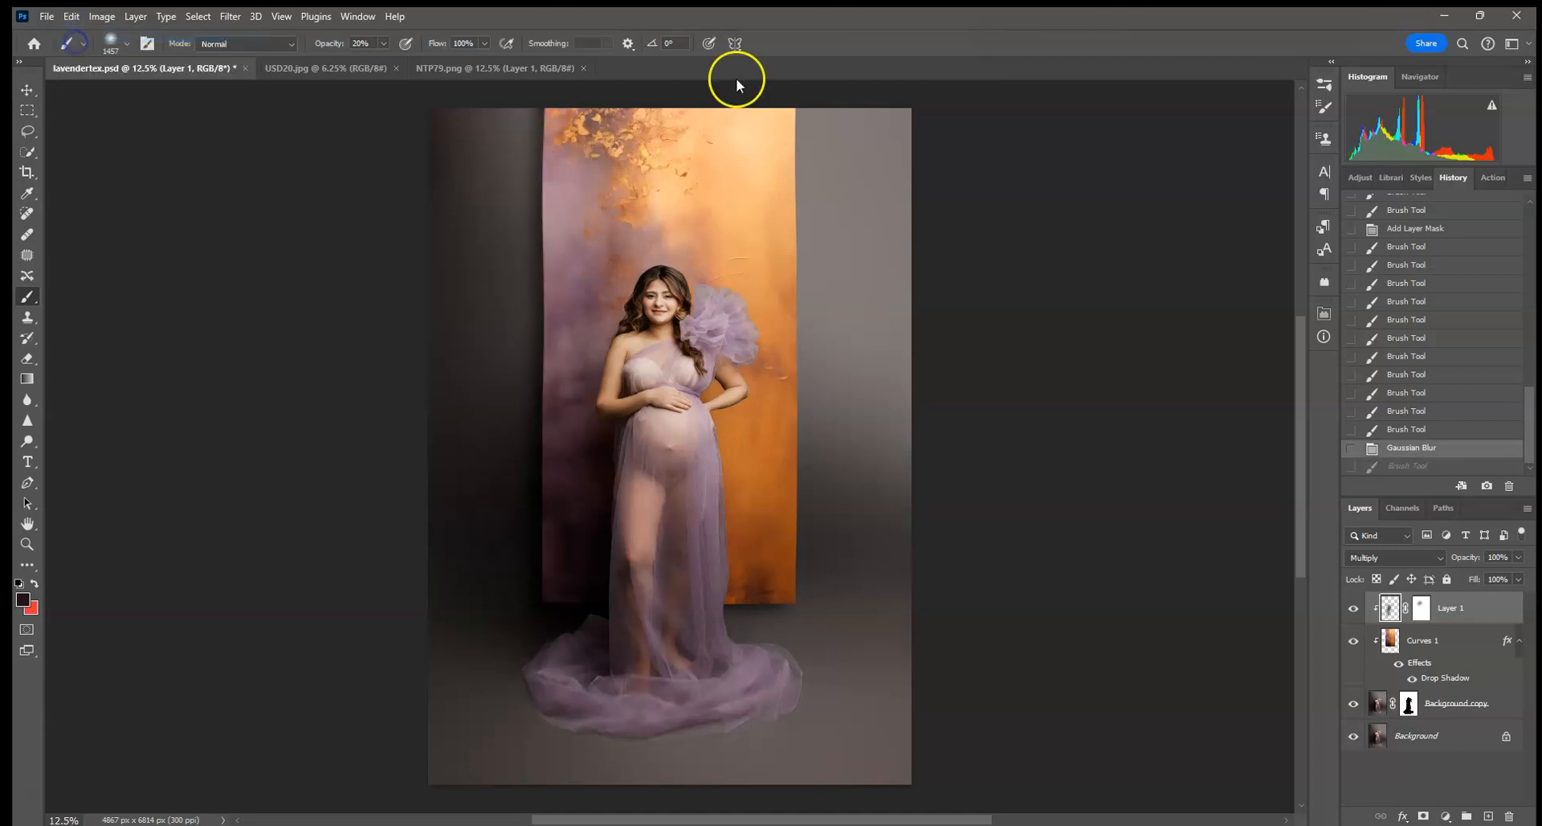
Step: Try a Levels adjustment above Curves 1 with the black input at 27, and delete that adjustment layer
left_click(1361, 178)
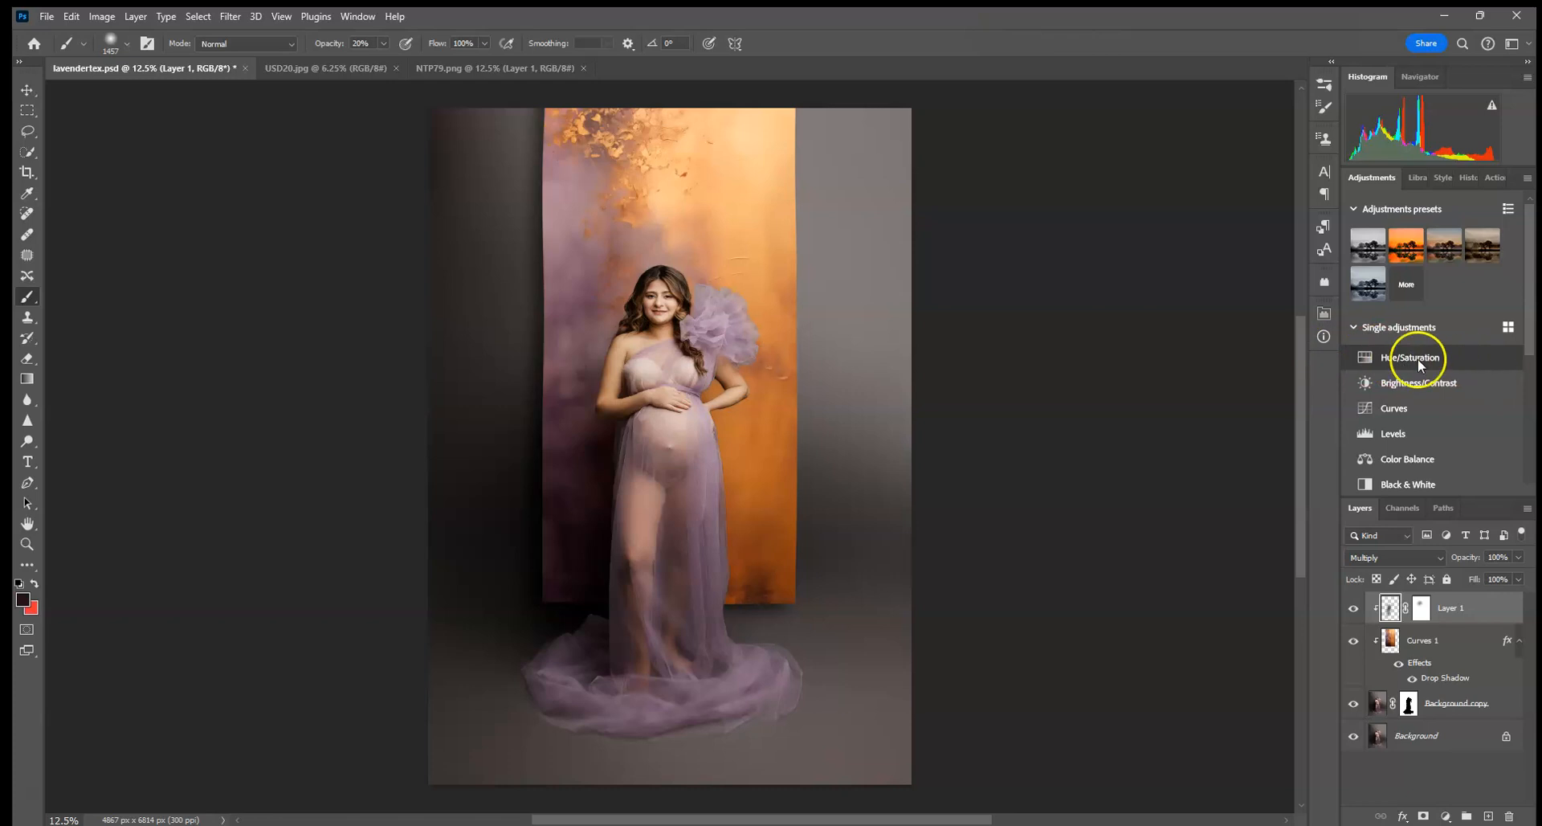
left_click(1450, 648)
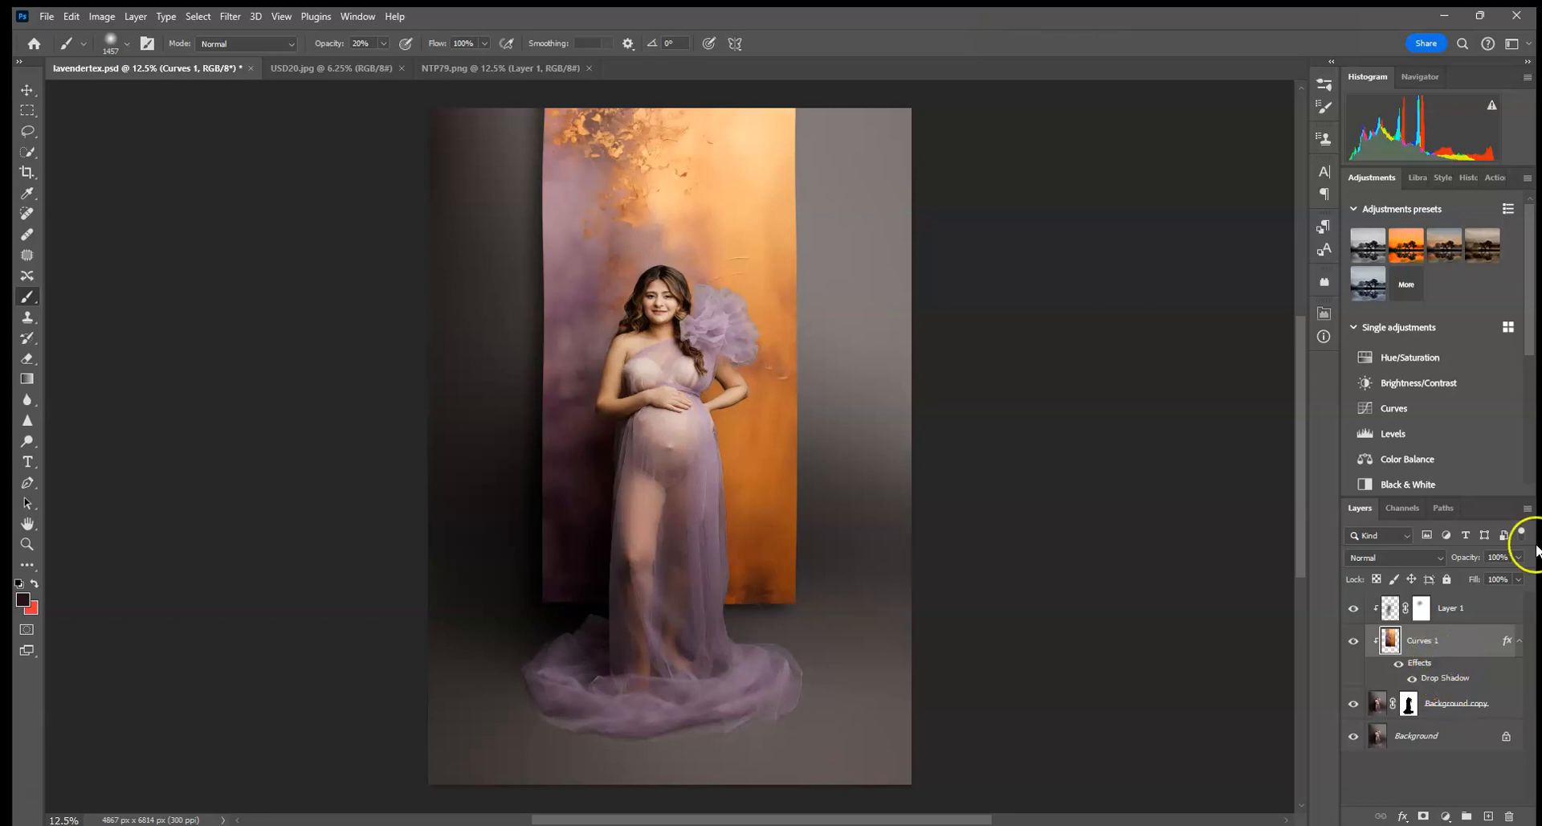
left_click(1418, 434)
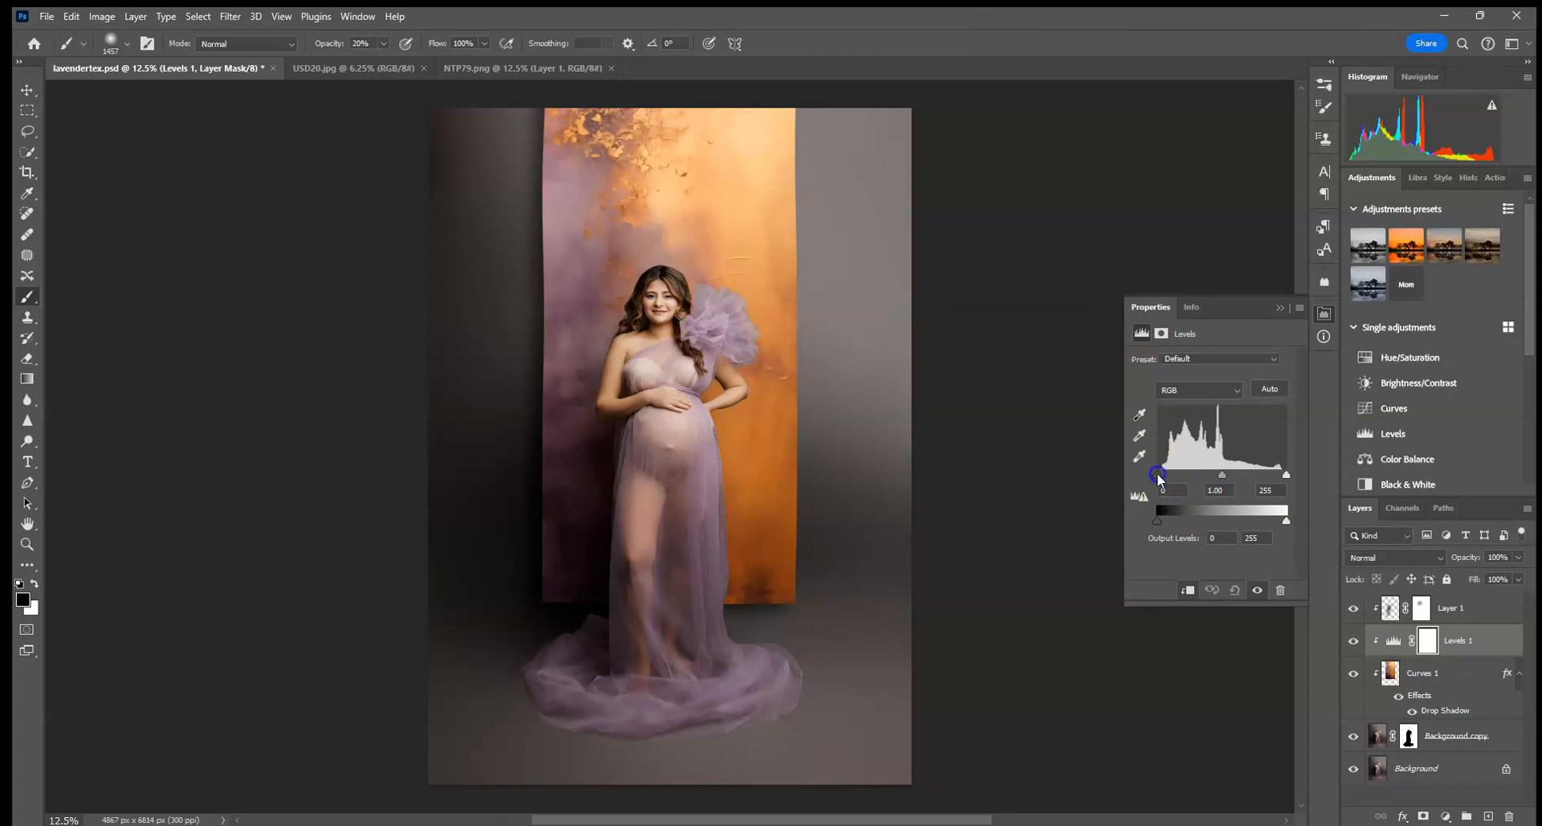
left_click_drag(1162, 476, 1168, 476)
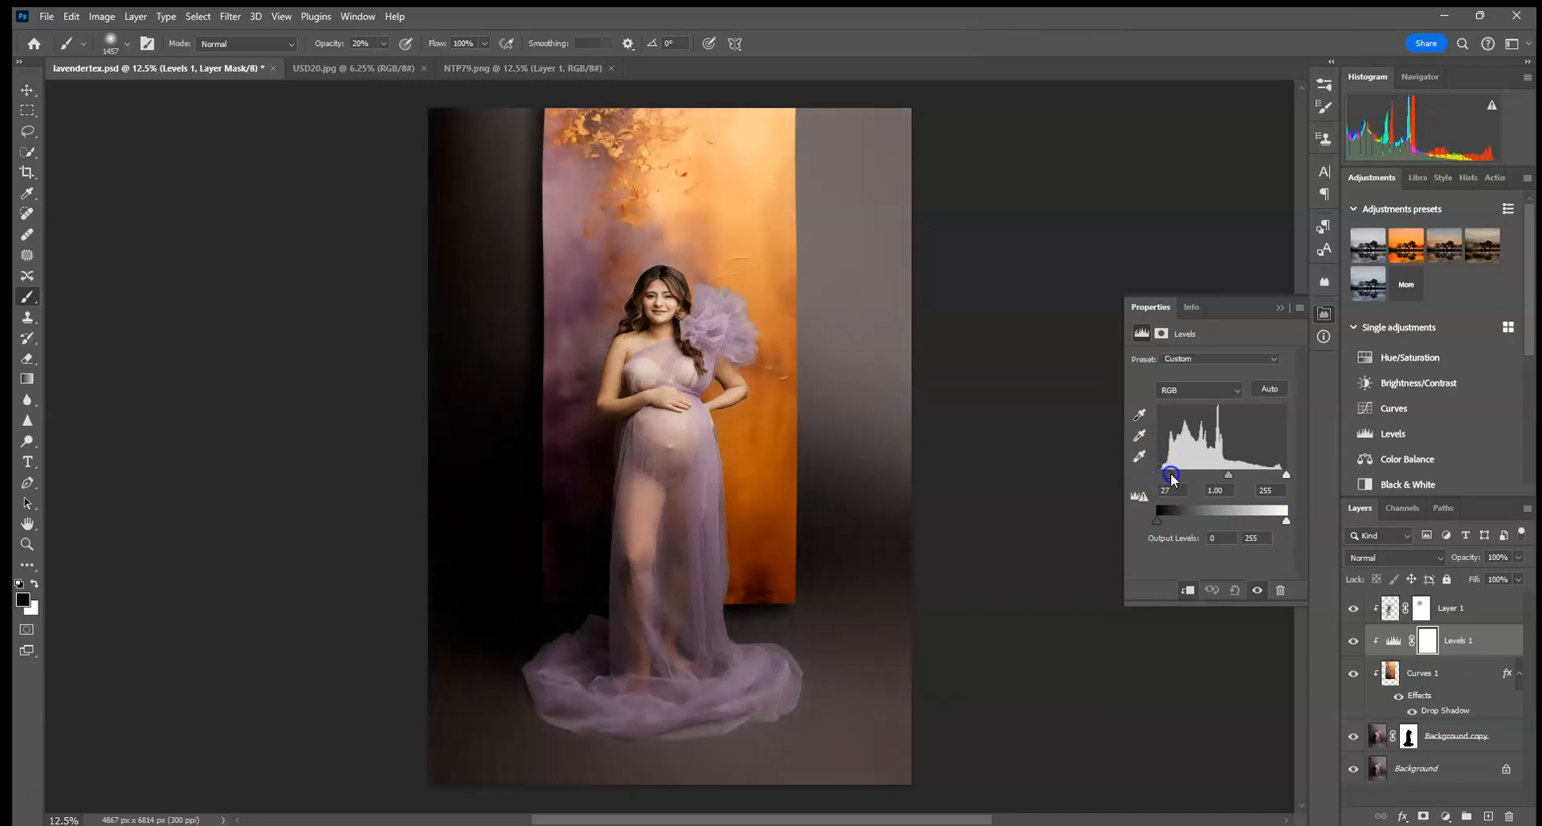
left_click(1275, 311)
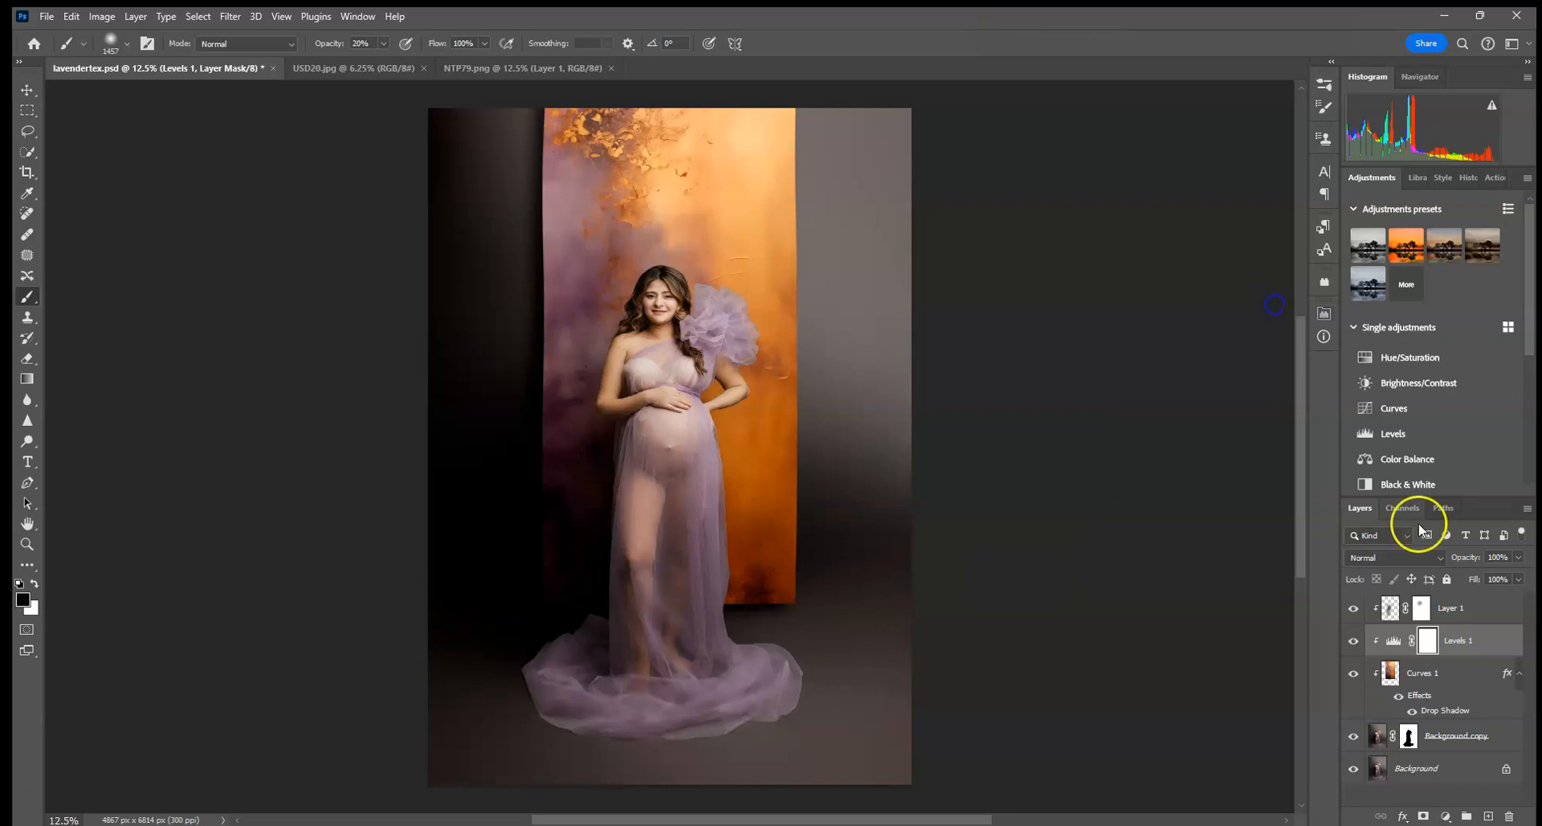
left_click_drag(1464, 647, 1510, 813)
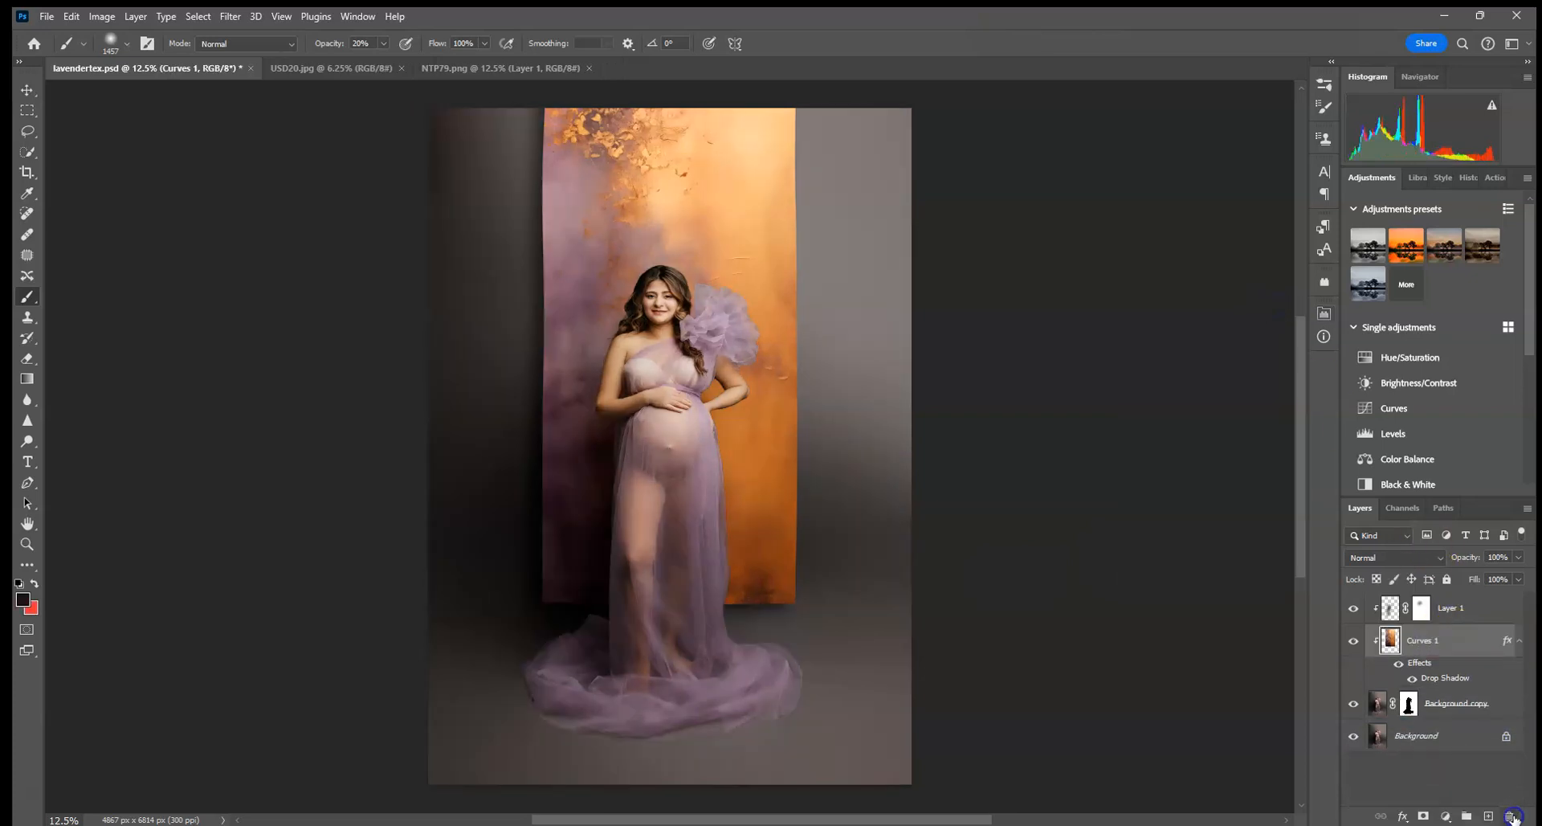
Step: Release Curves 1 from its clipping mask and add a Levels adjustment clipped to it with the black input at 13
right_click(1457, 687)
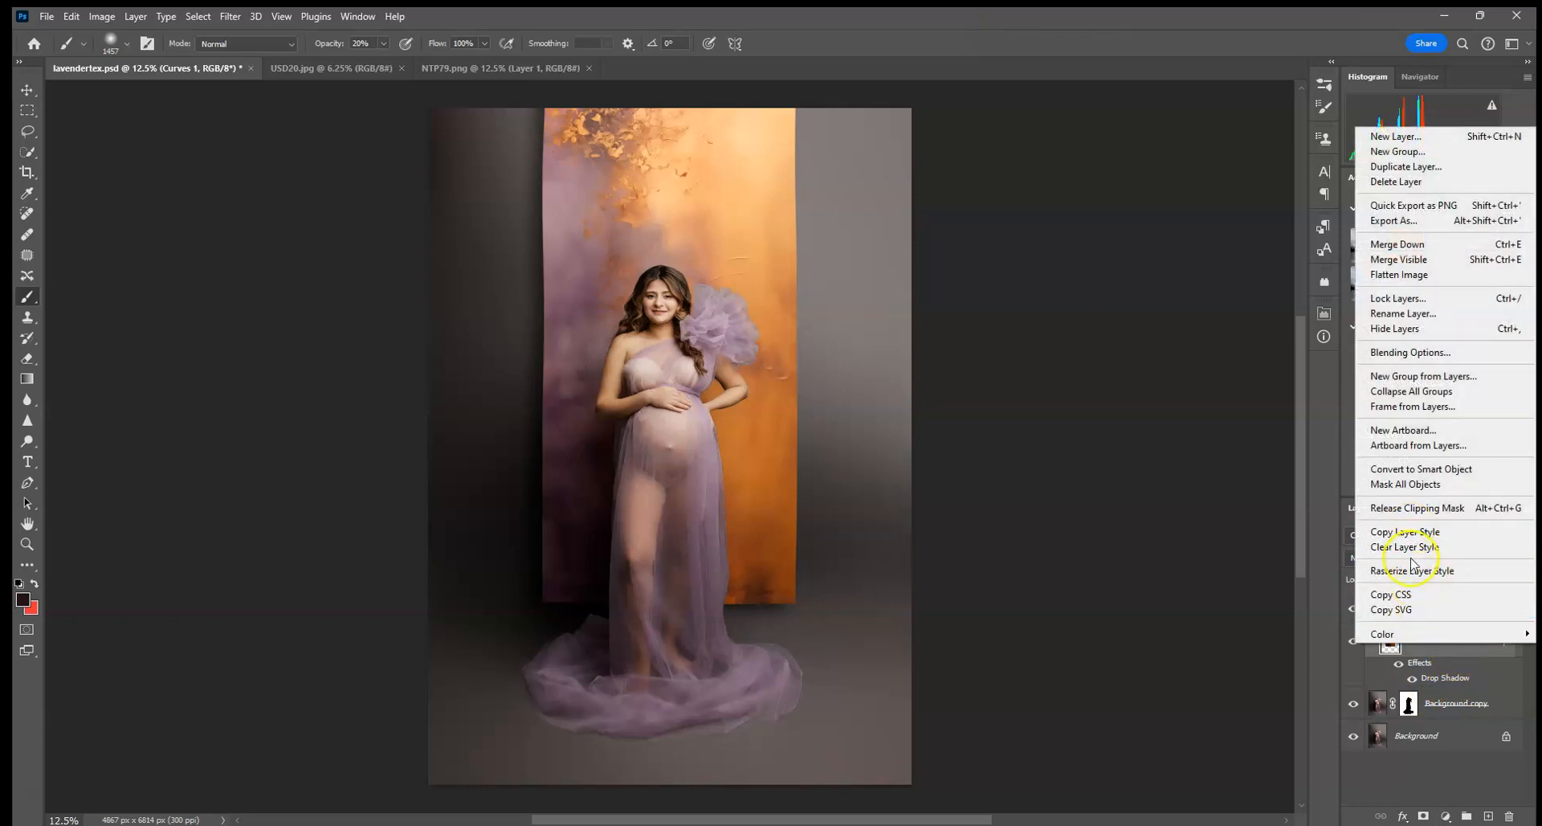
left_click(1417, 508)
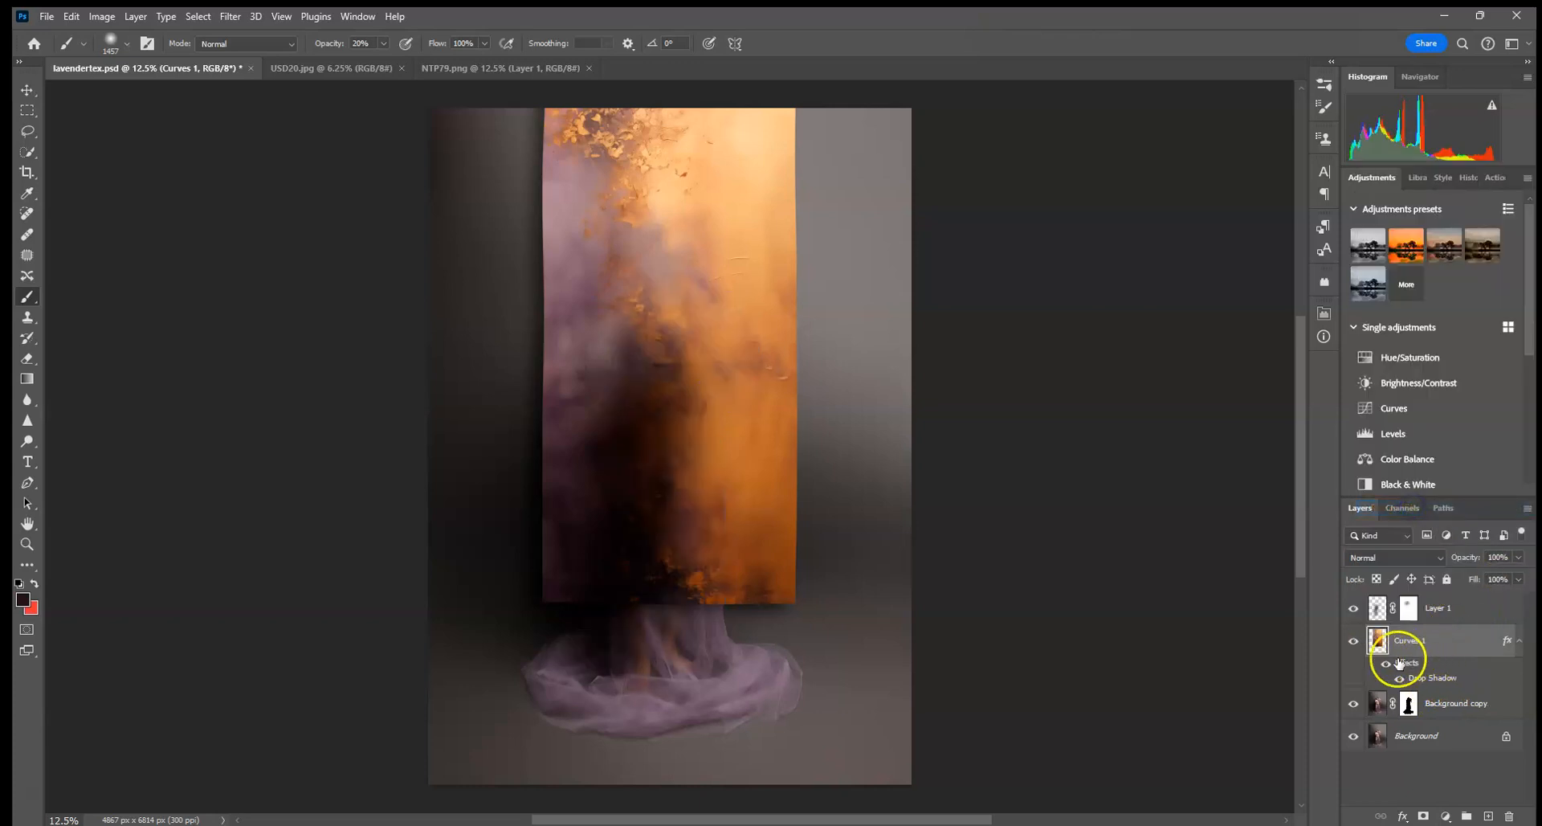
left_click(1383, 432)
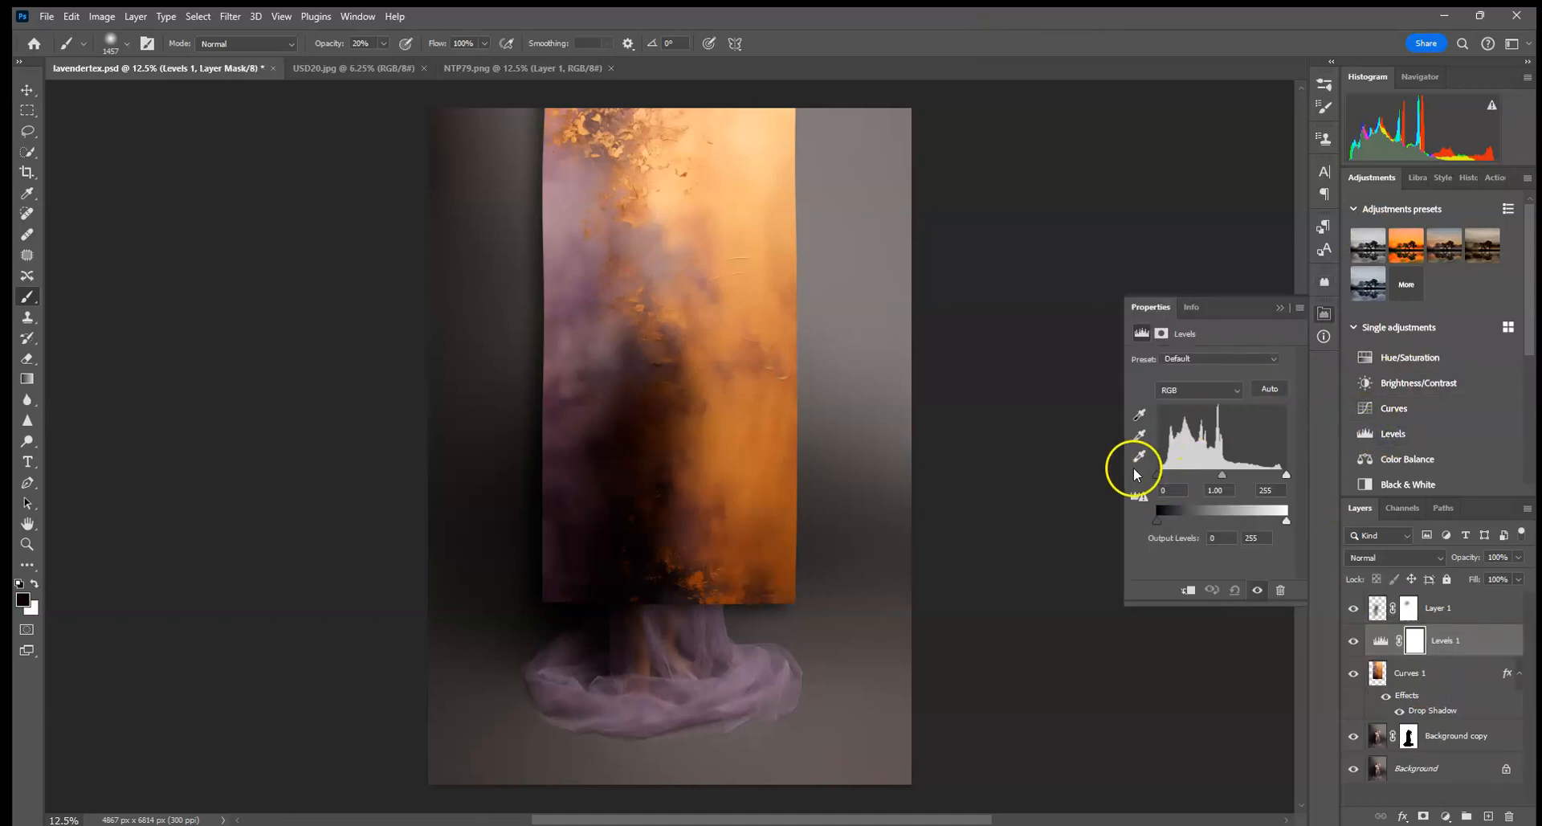
left_click_drag(1158, 475, 1162, 476)
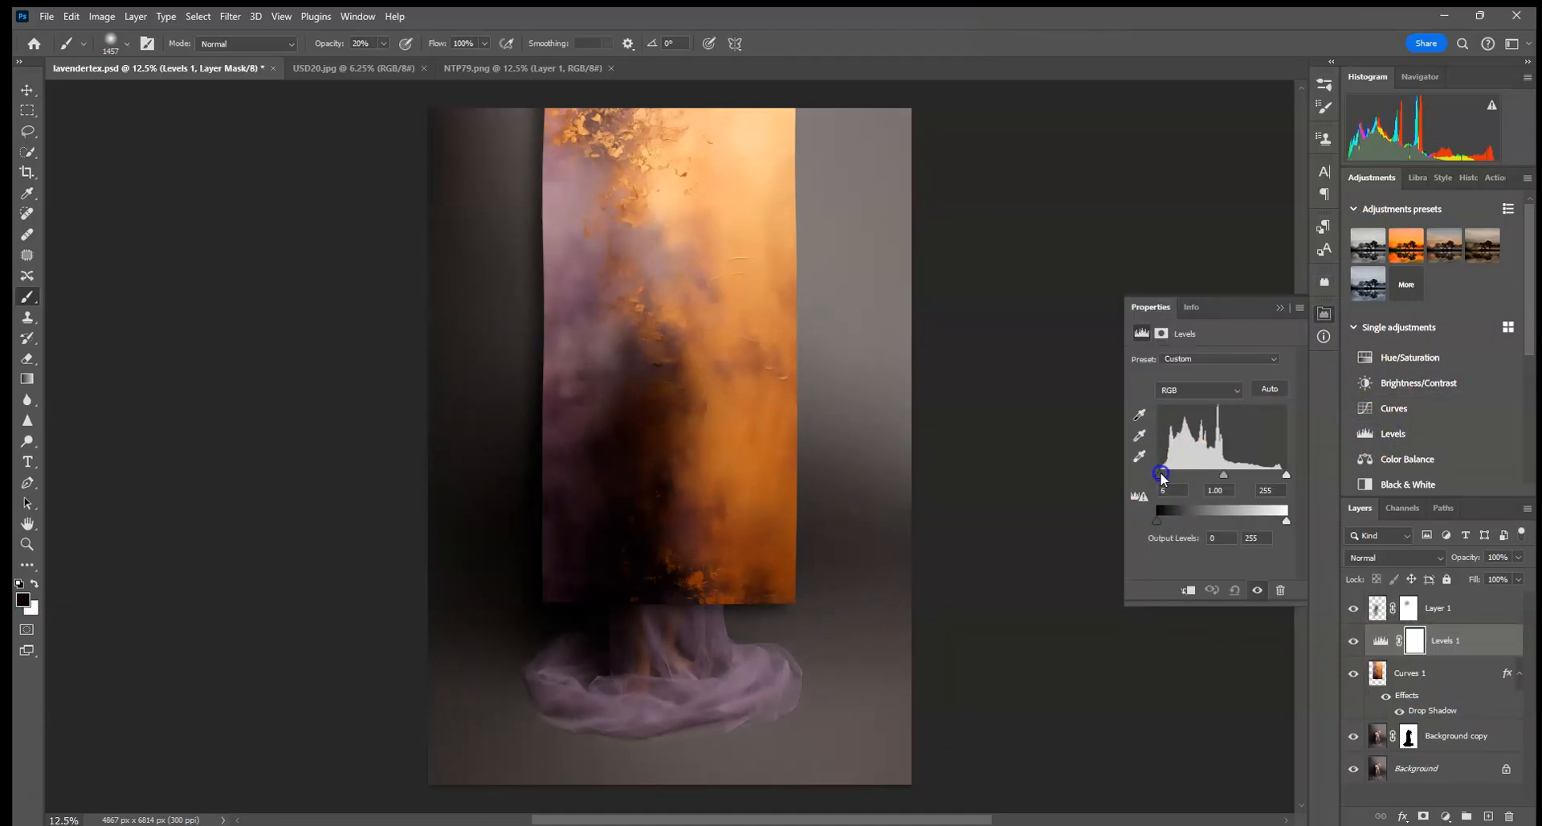
left_click(1190, 590)
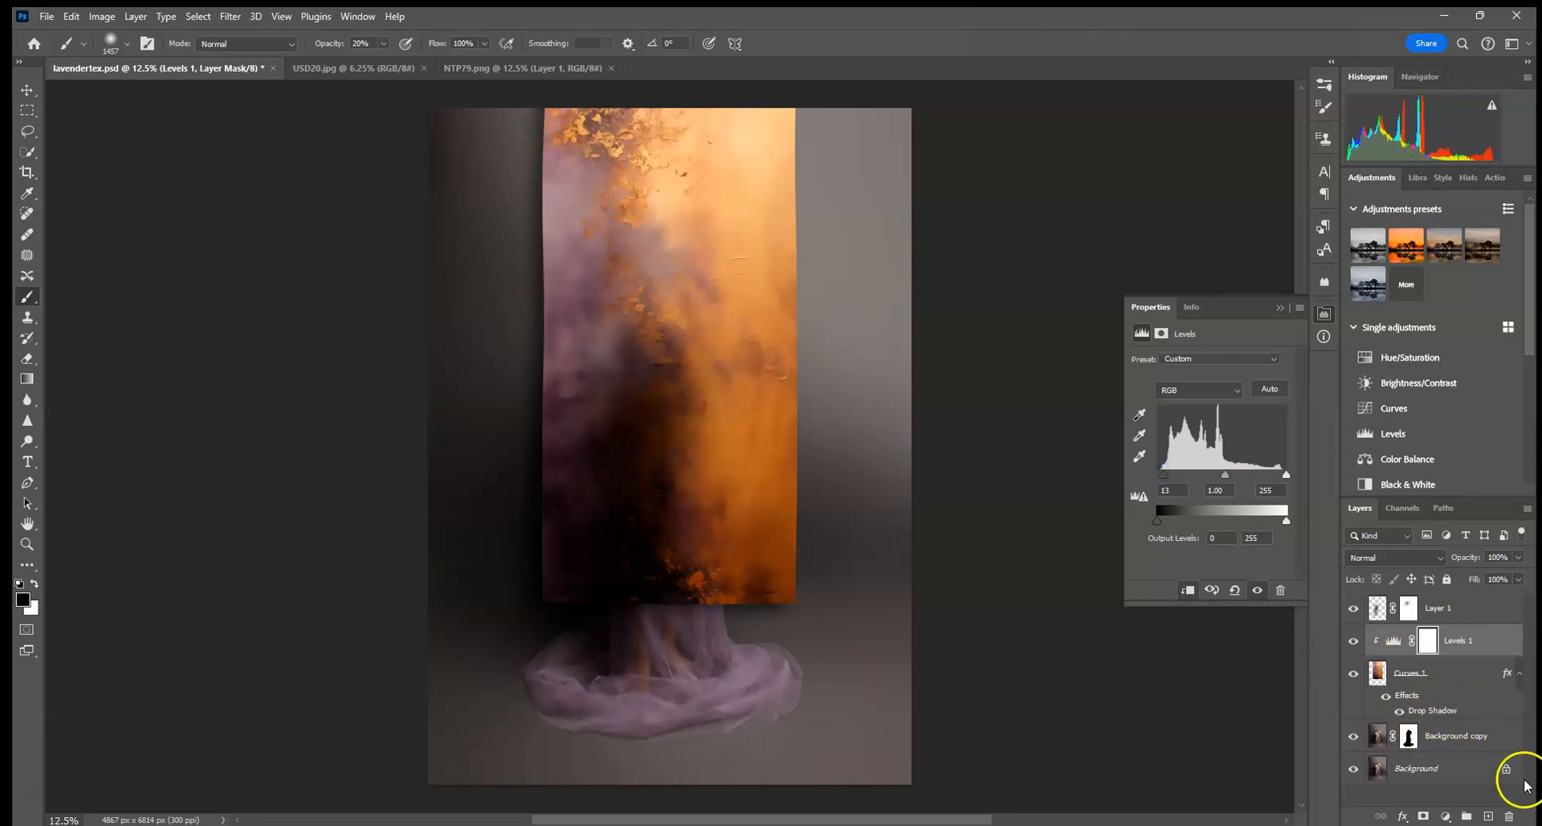
Step: Try clipping Curves 1 back to Background copy under the Levels adjustment, and release it again
left_click(1432, 716, "alt")
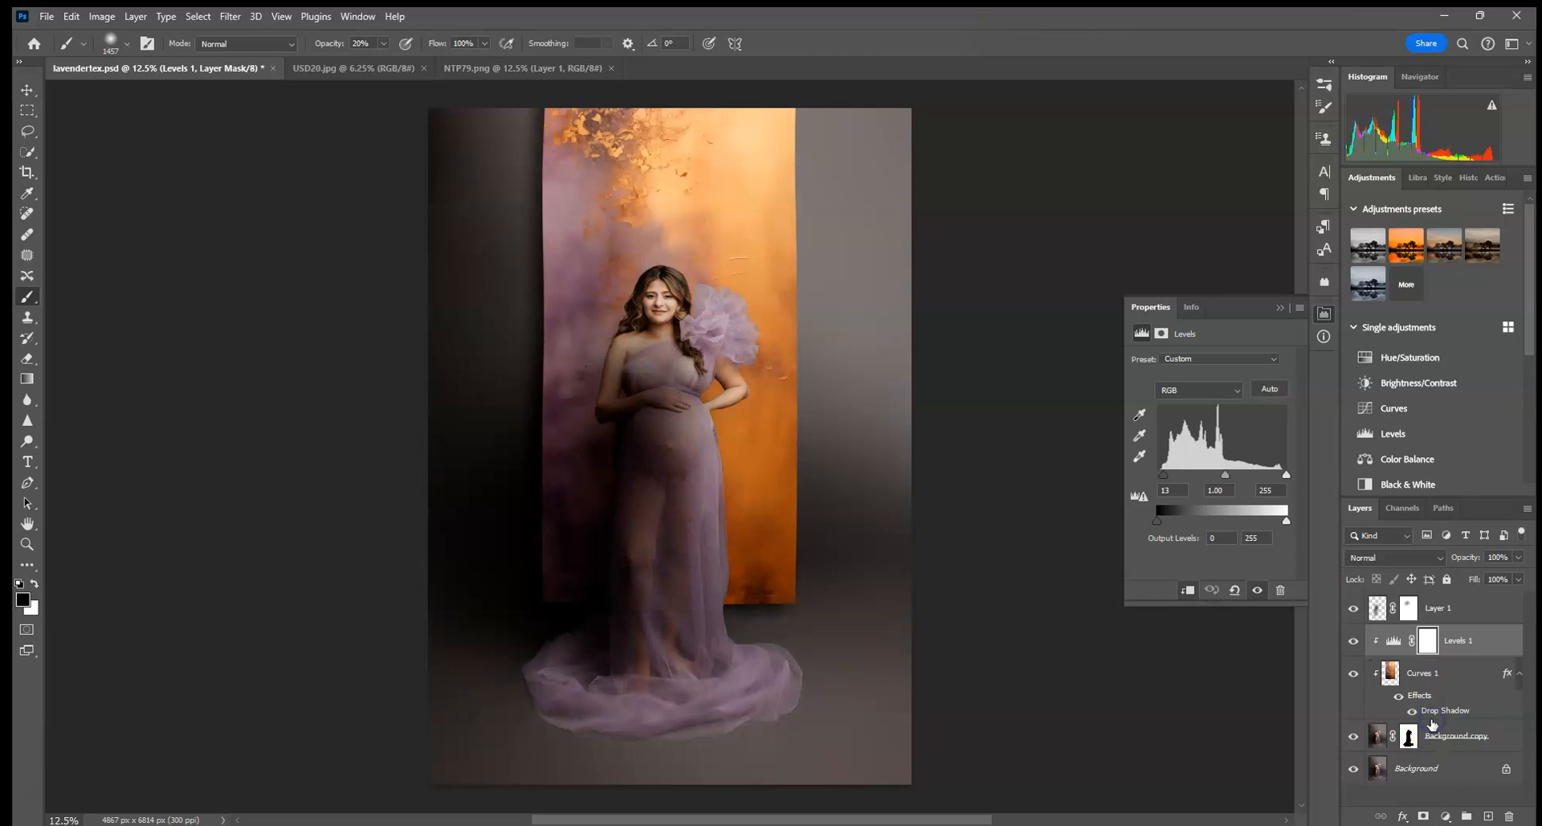
left_click(1324, 314)
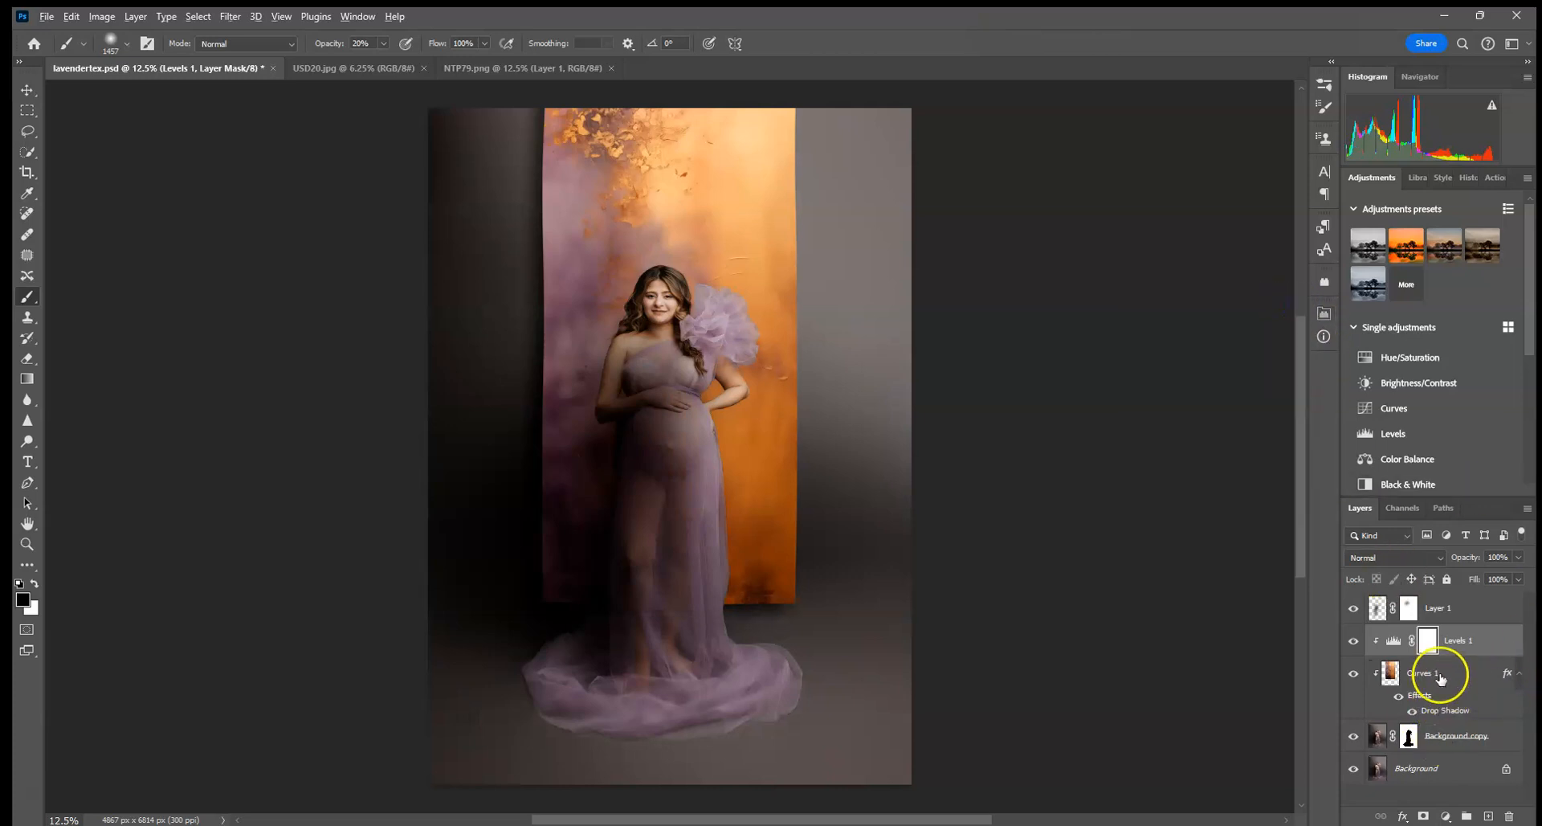
left_click(1459, 715, "alt")
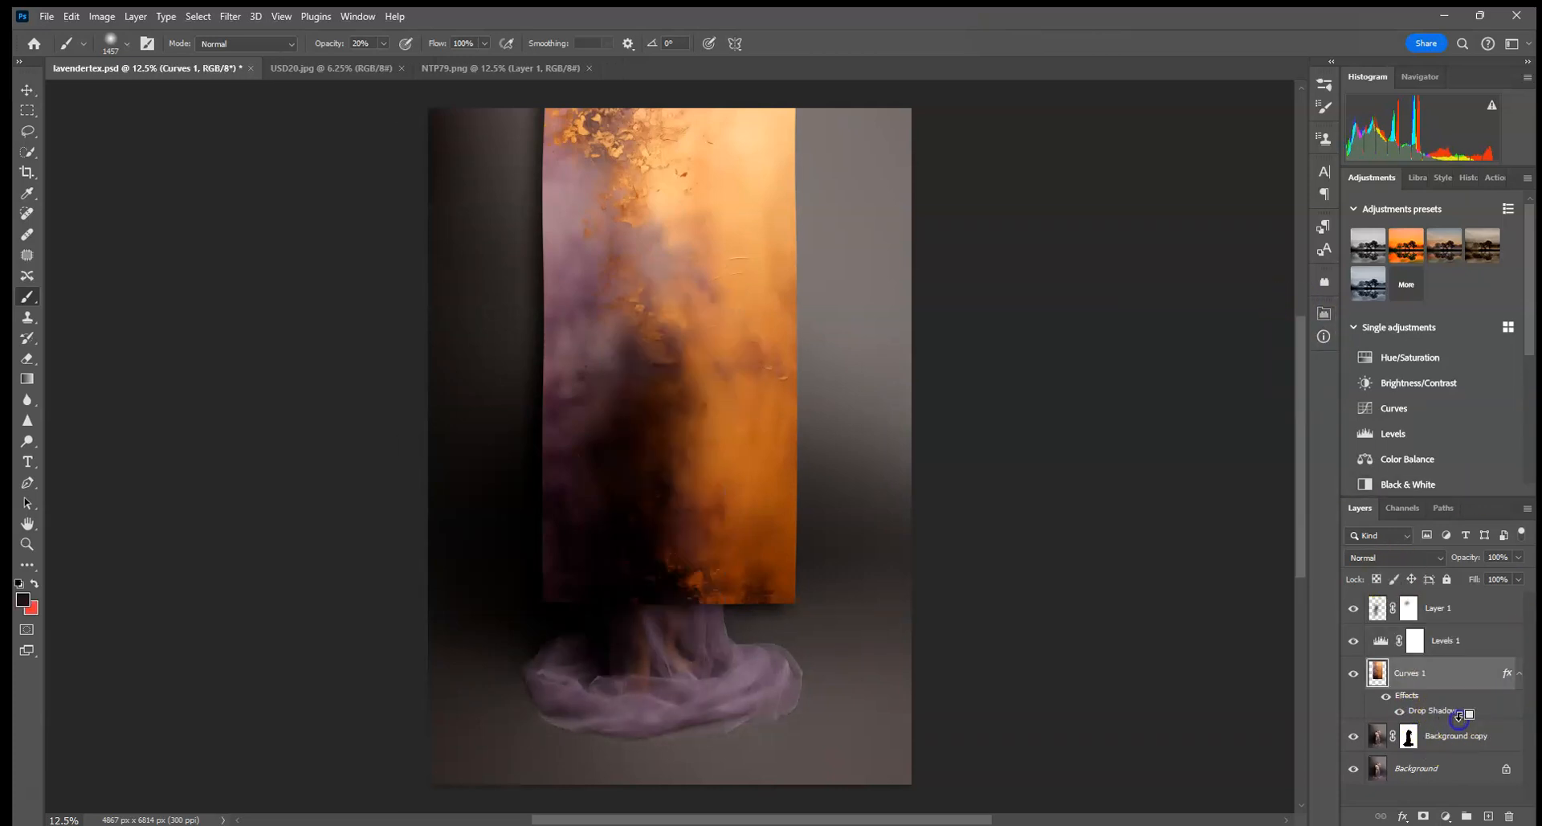
Step: Merge Layer 1, Levels 1 and Curves 1 into one layer and clip it to Background copy
left_click(1463, 641, "shift")
right_click(1470, 614)
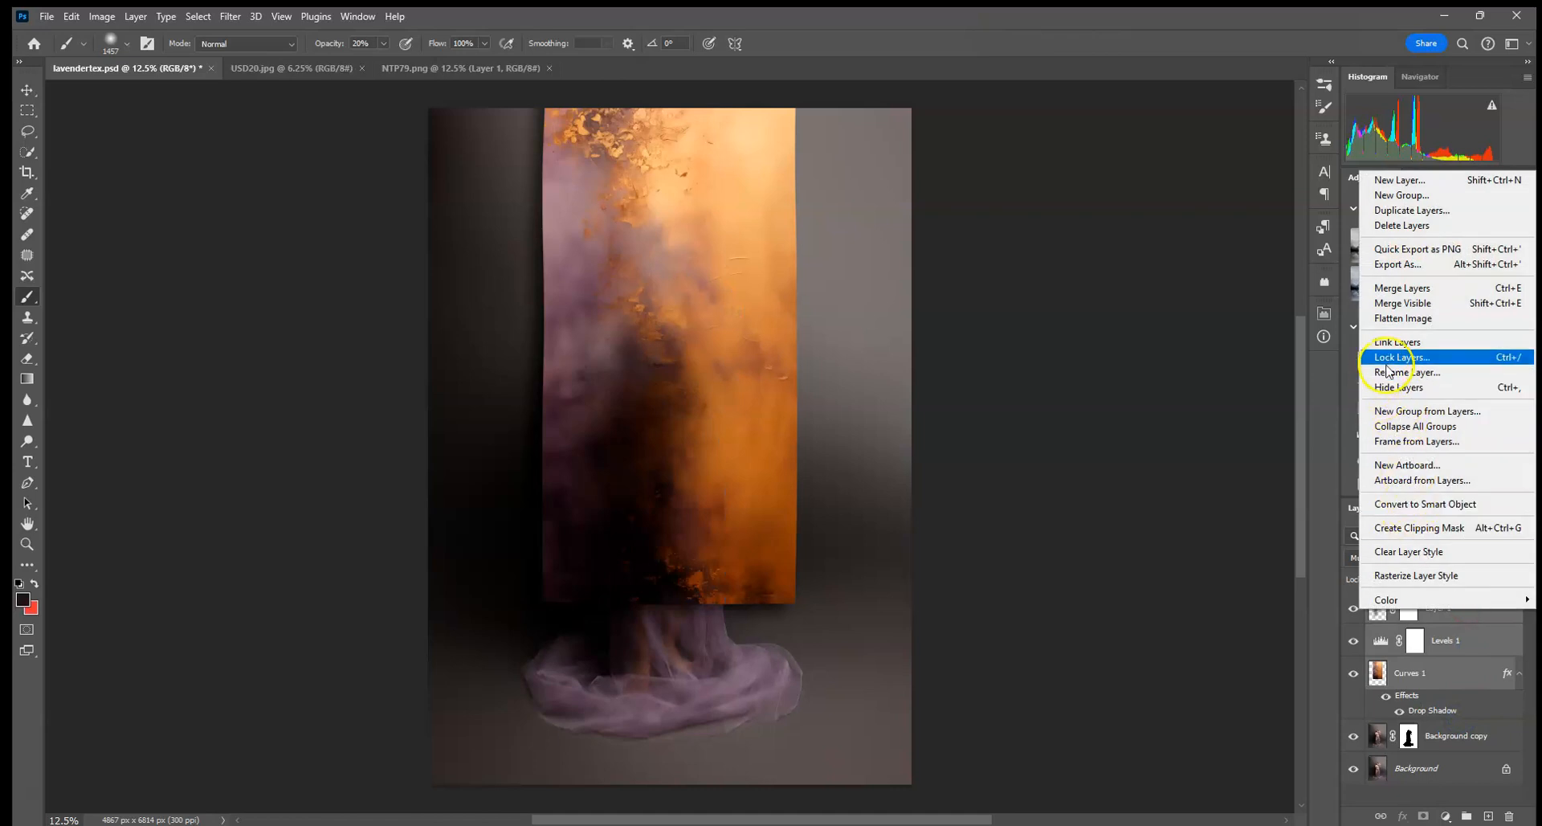
left_click(1403, 287)
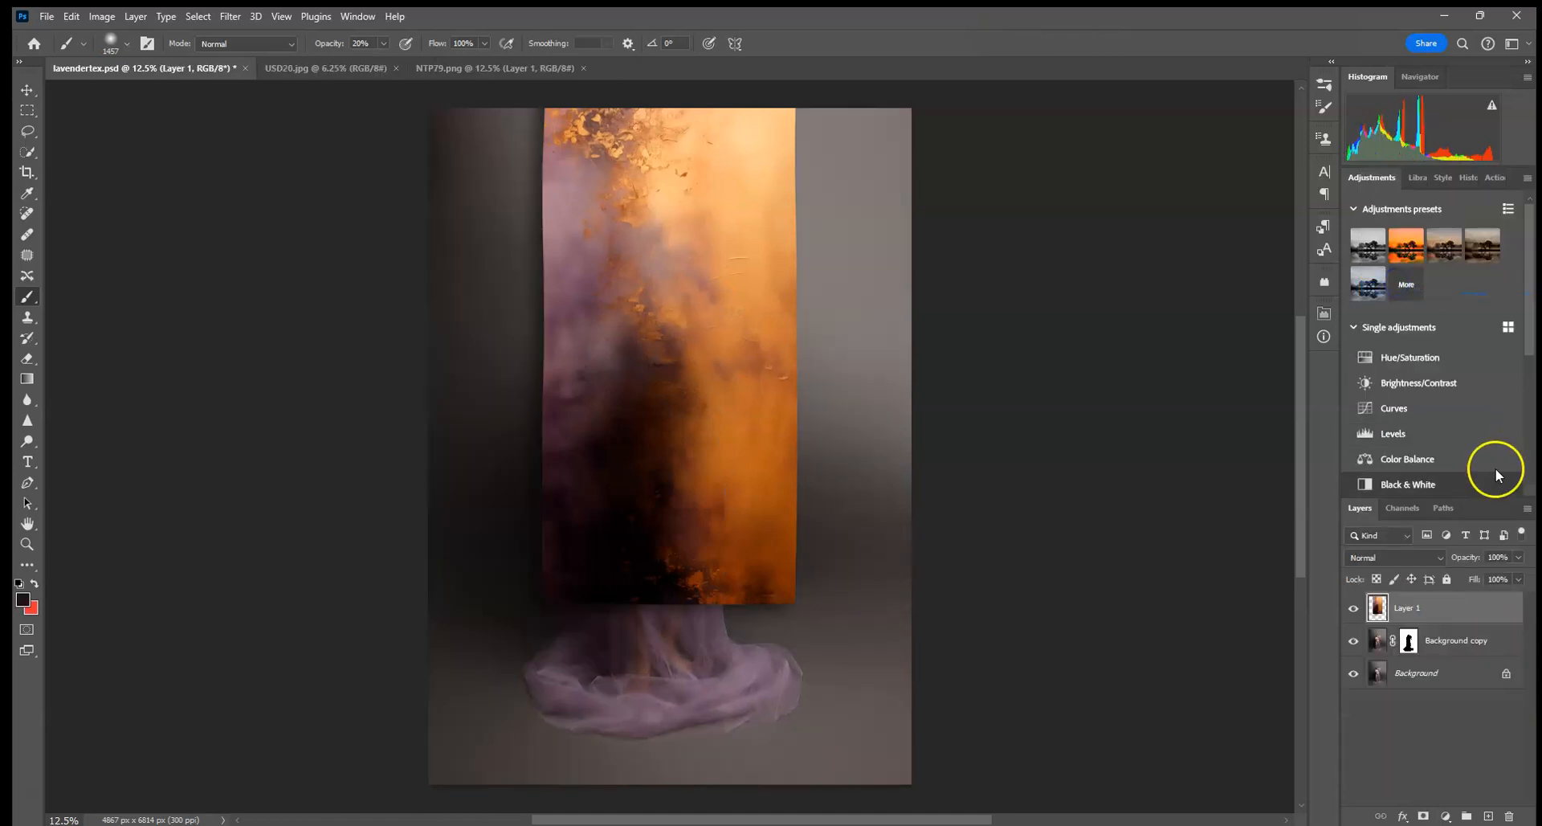
left_click(1431, 620, "alt")
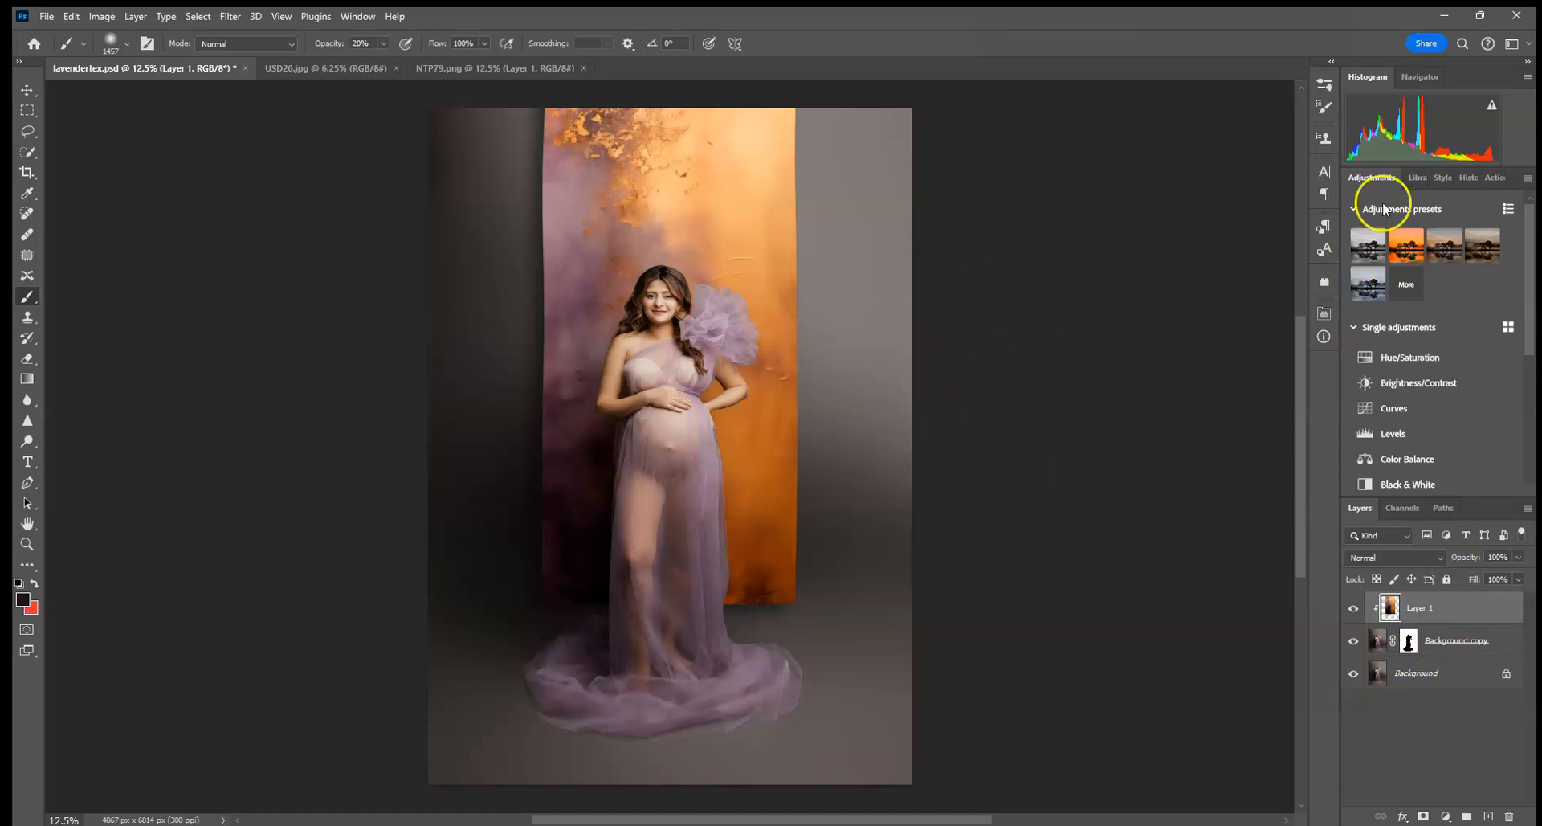
Step: Revert the document to its state before the layer merge and delete the Levels 1 adjustment layer
left_click(1463, 179)
left_click(1436, 429)
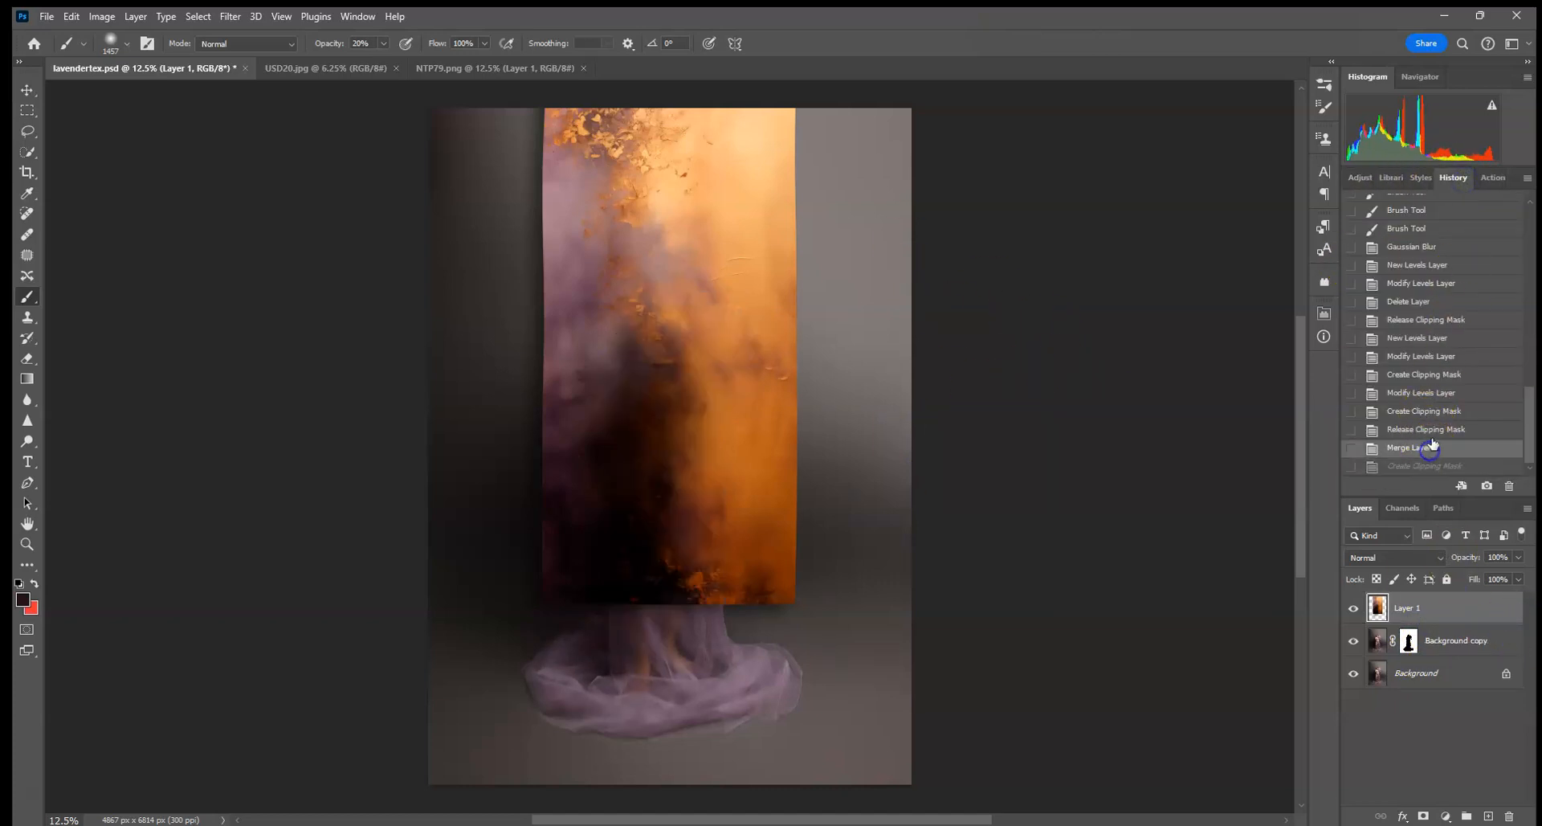
left_click_drag(1478, 642, 1509, 816)
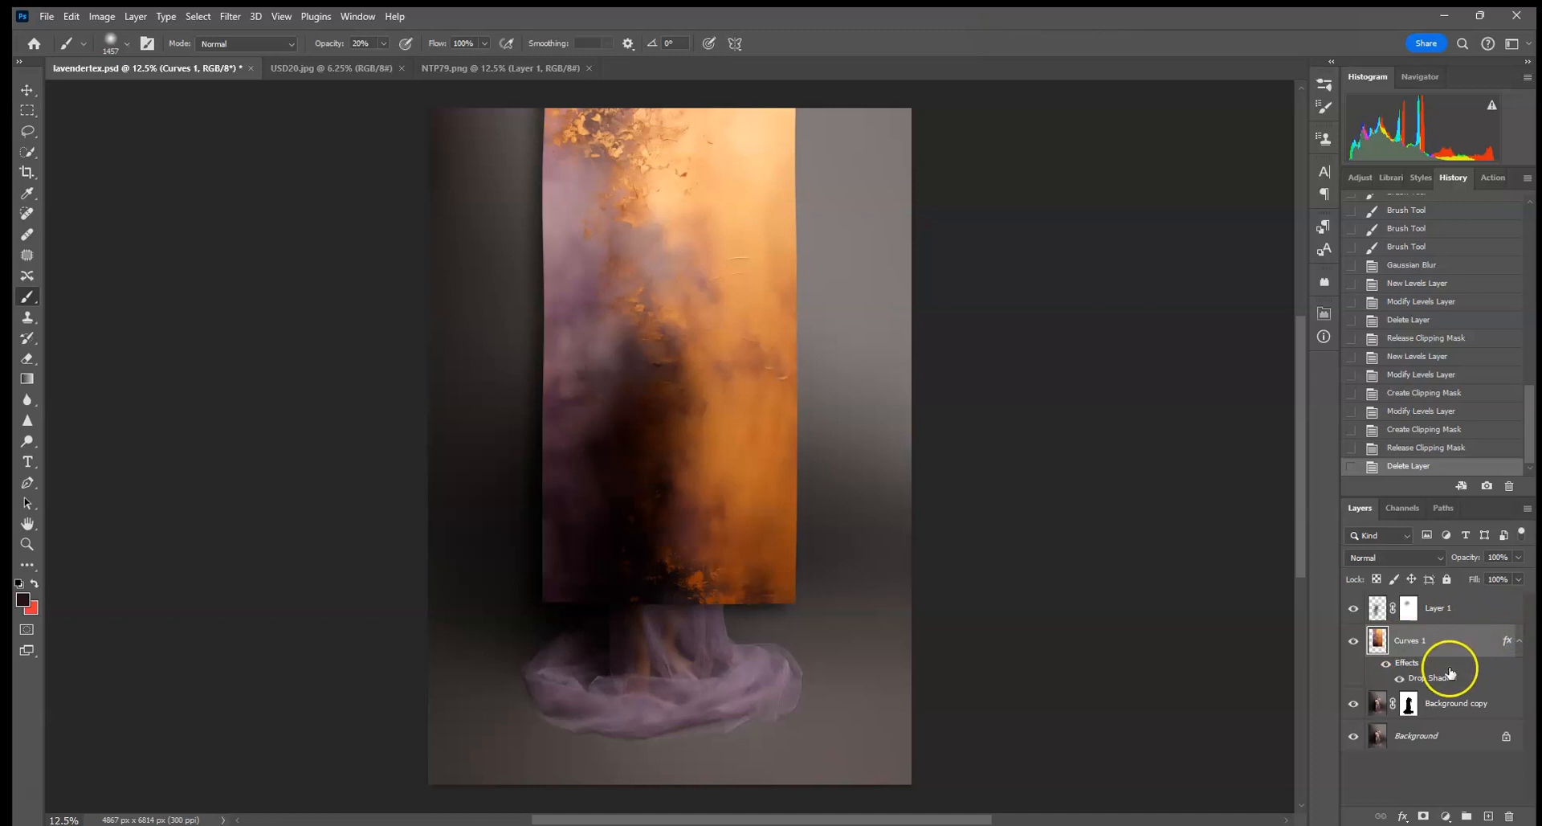
Step: Clip Layer 1 to Curves 1, and clip Curves 1 to Background copy
left_click(1442, 624, "alt")
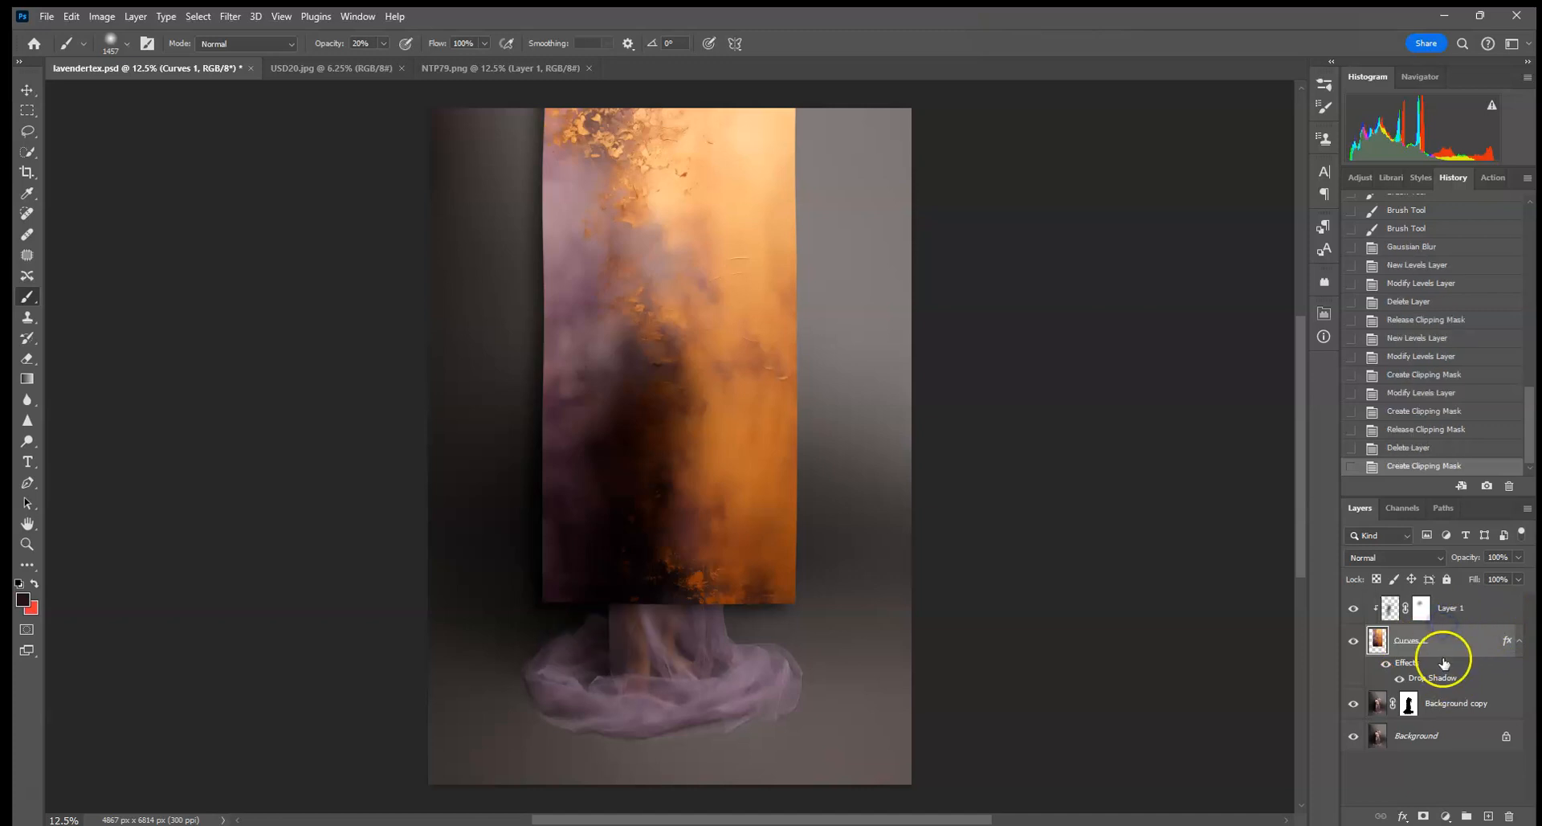
left_click(1448, 689, "alt")
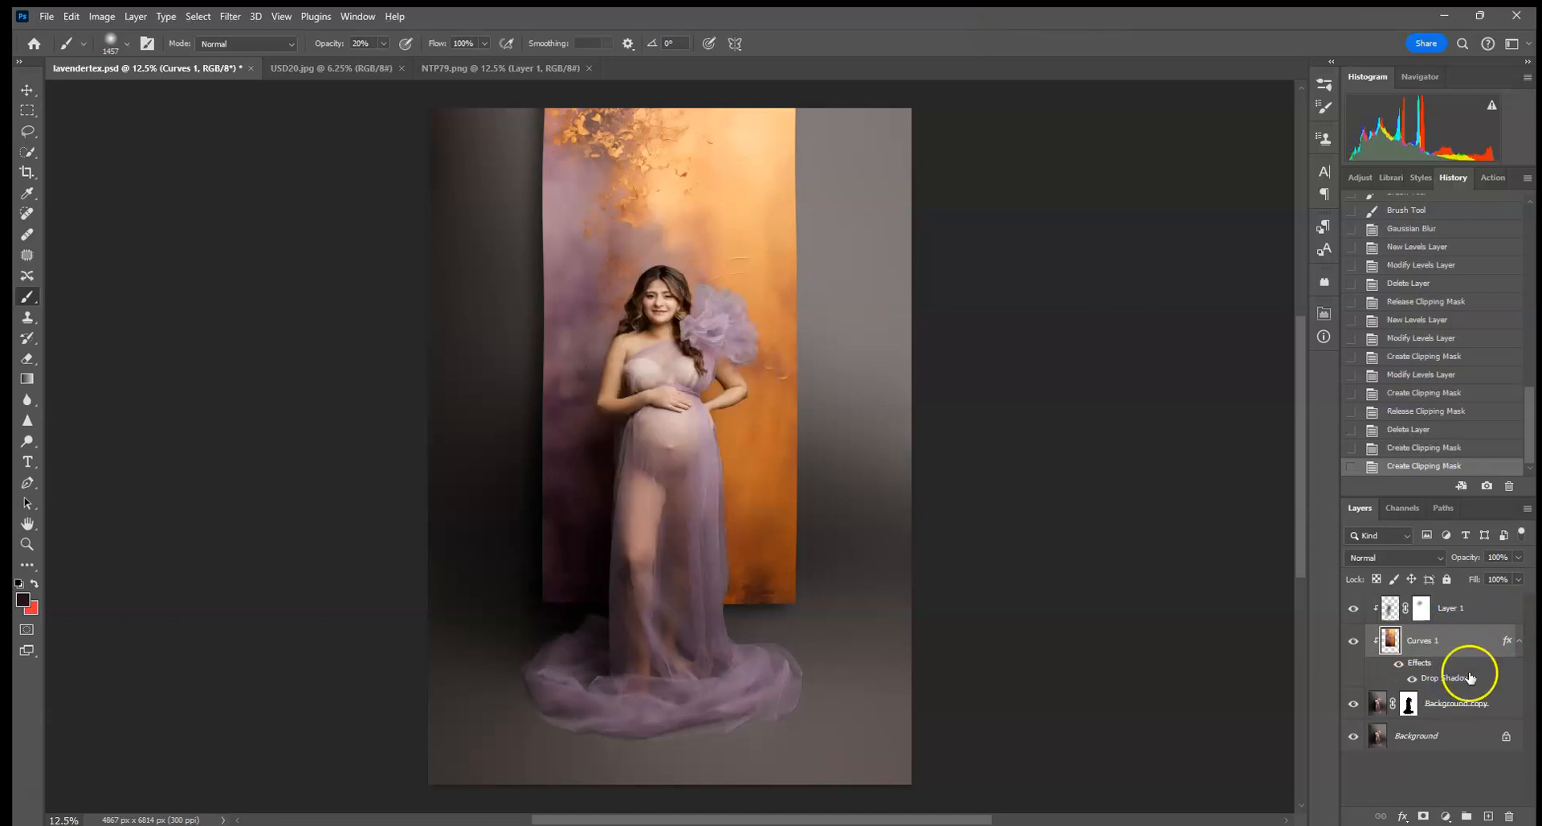
Step: Compare the originally opened lavendertex.psd with the latest composite, ending on the most recent history state
left_click_drag(1532, 426, 1536, 227)
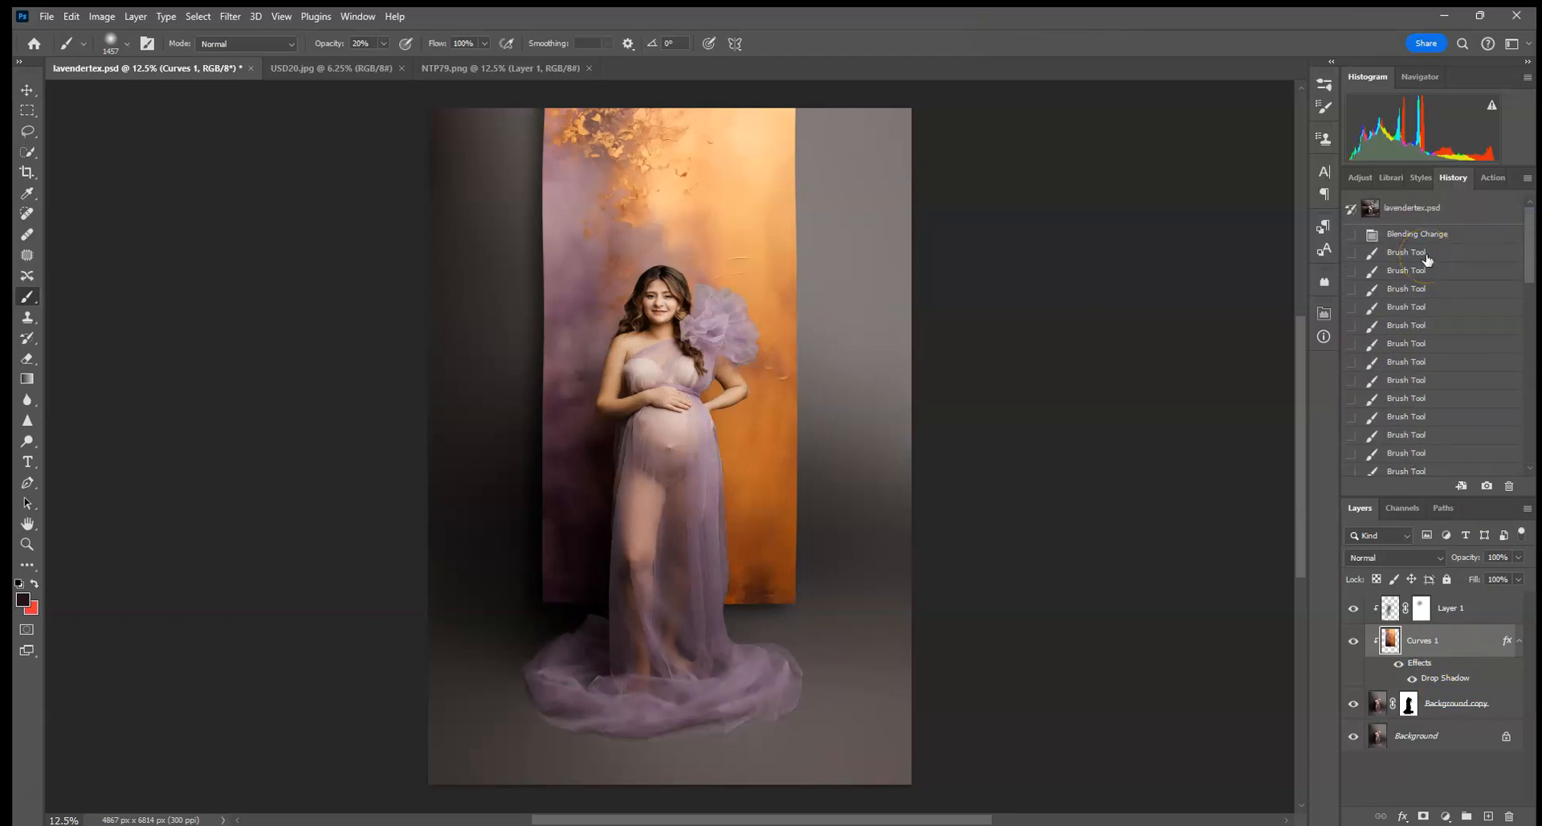
left_click(1443, 215)
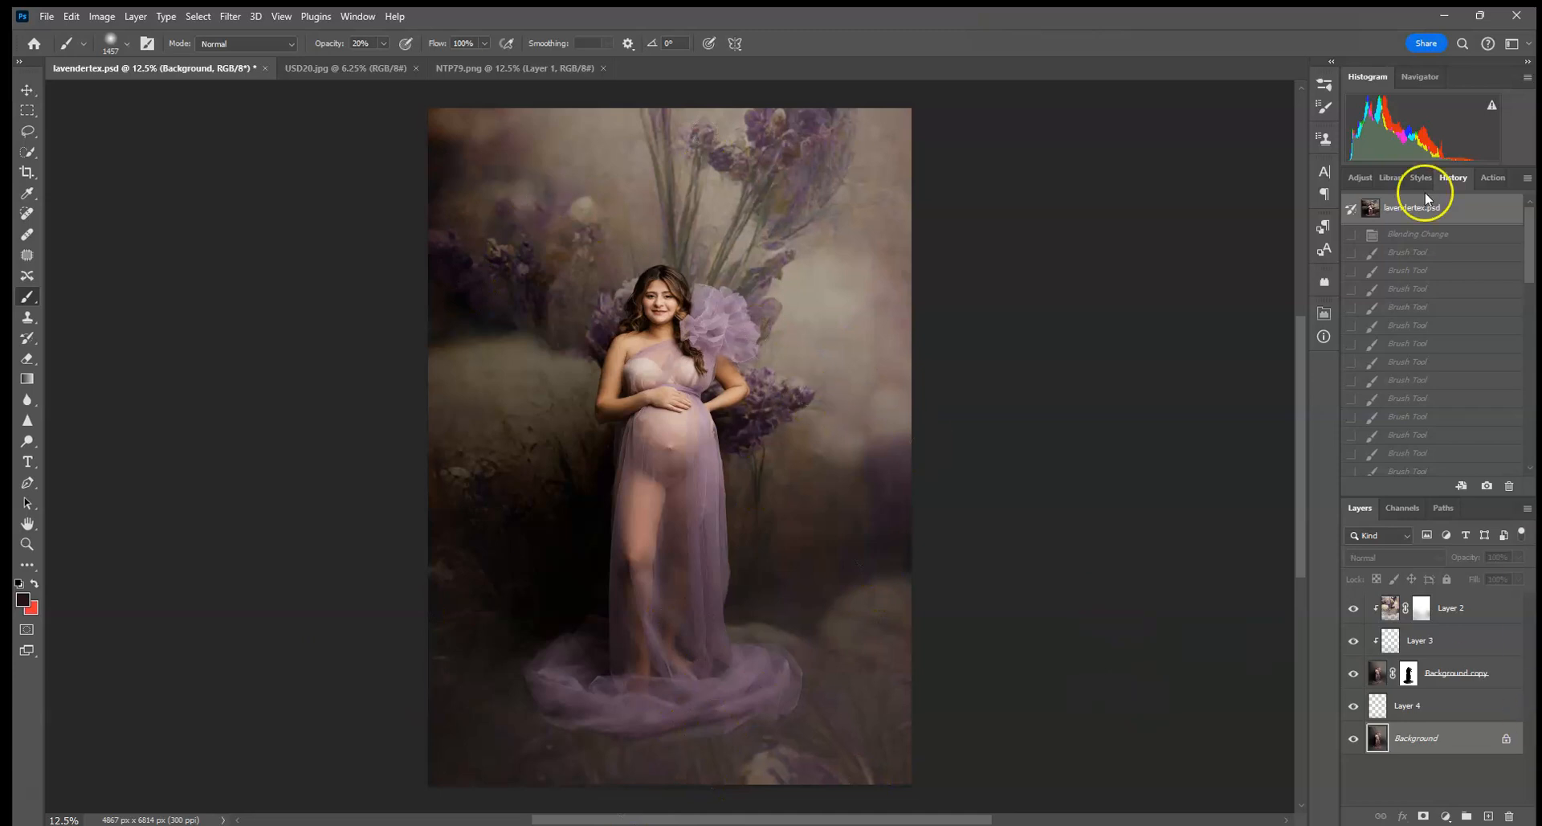
left_click_drag(1529, 245, 1529, 507)
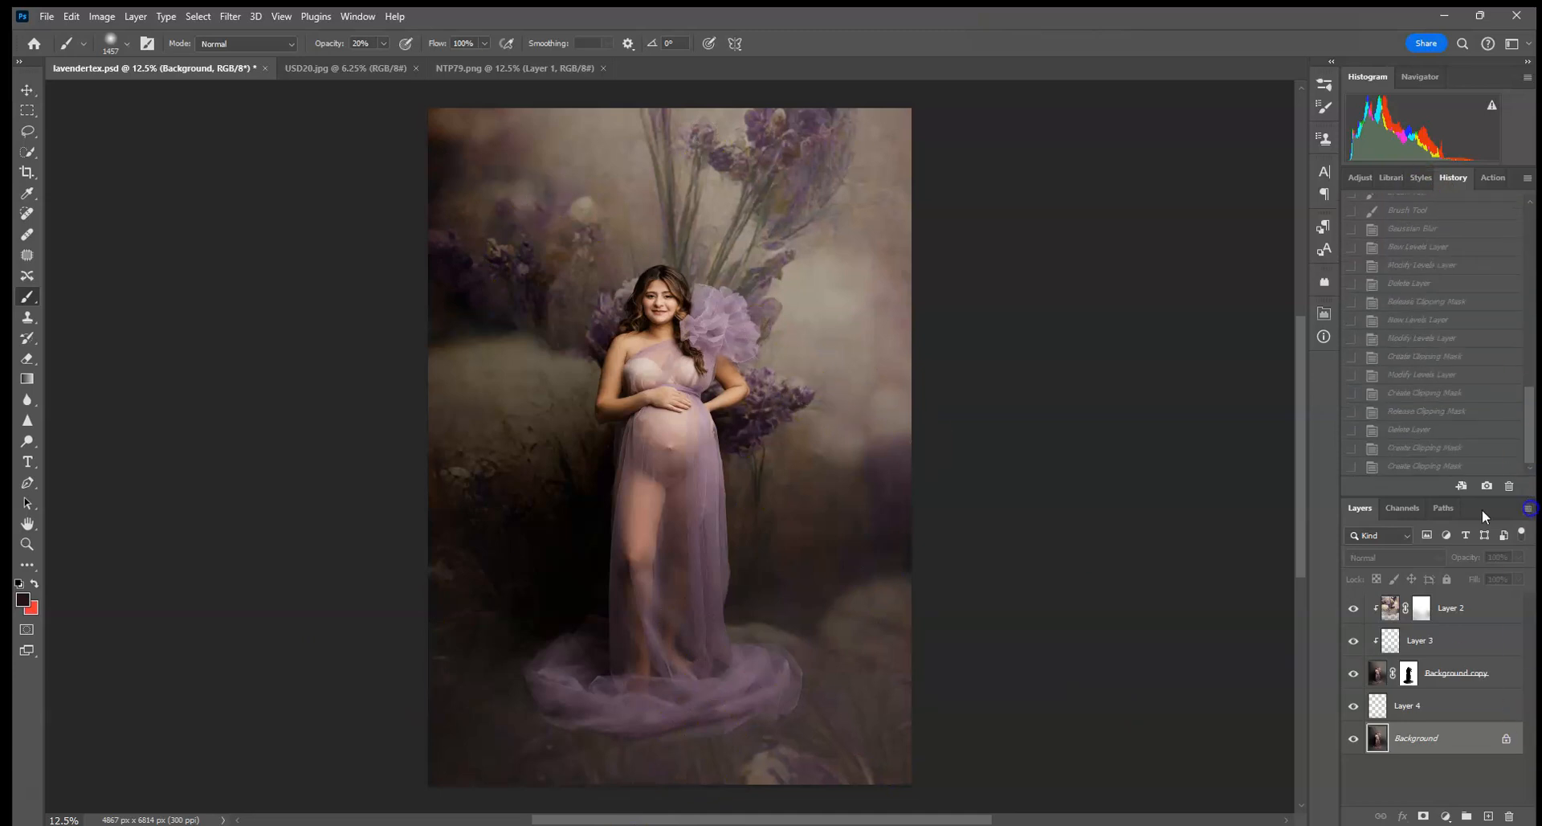
left_click(1429, 473)
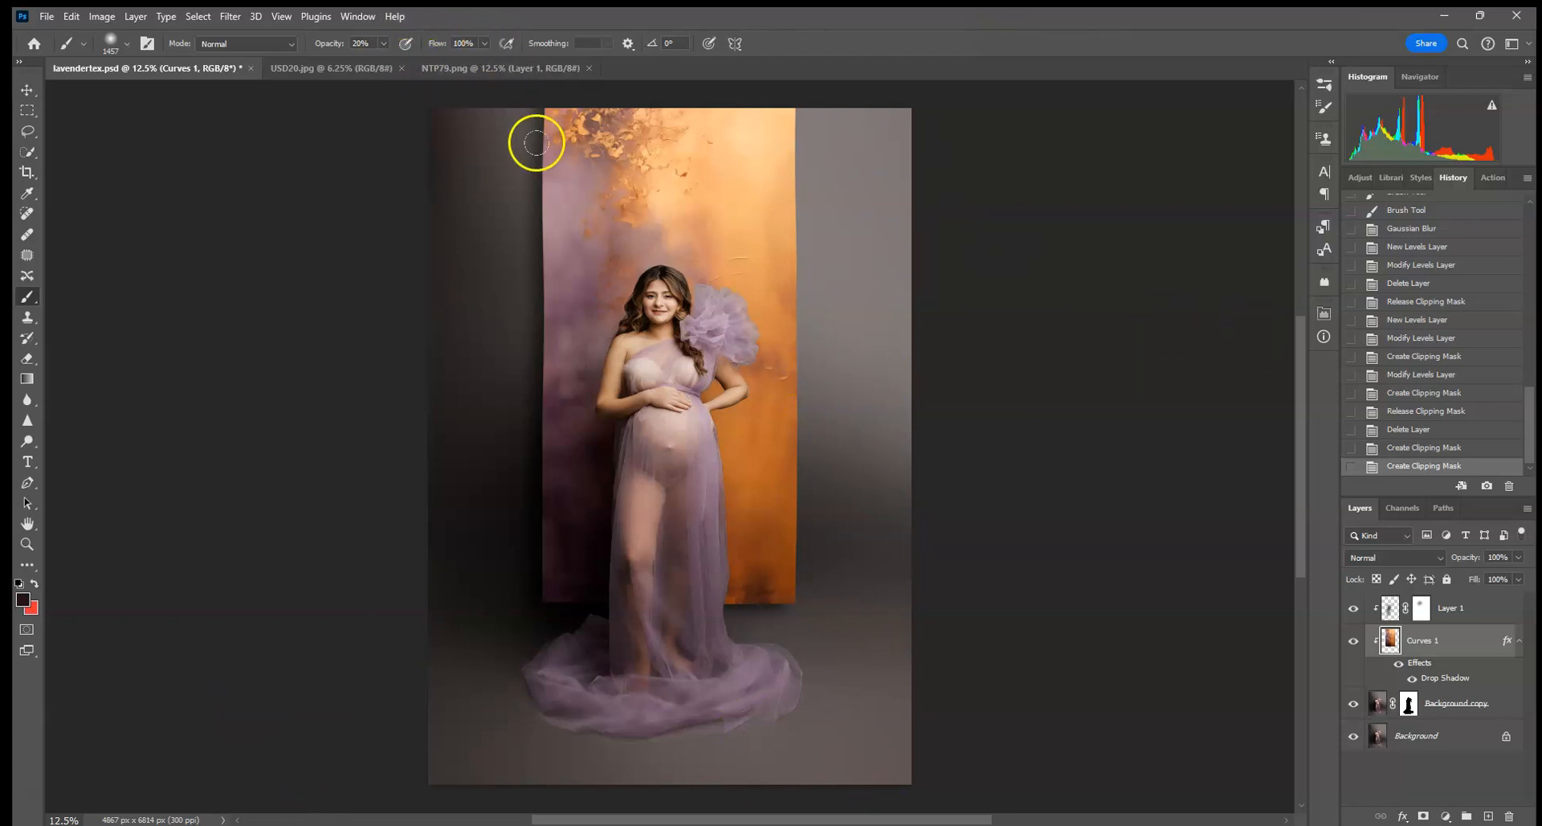
Step: Turn the NTP79.png texture black and white with a Black & White adjustment layer and flatten the image
left_click(457, 71)
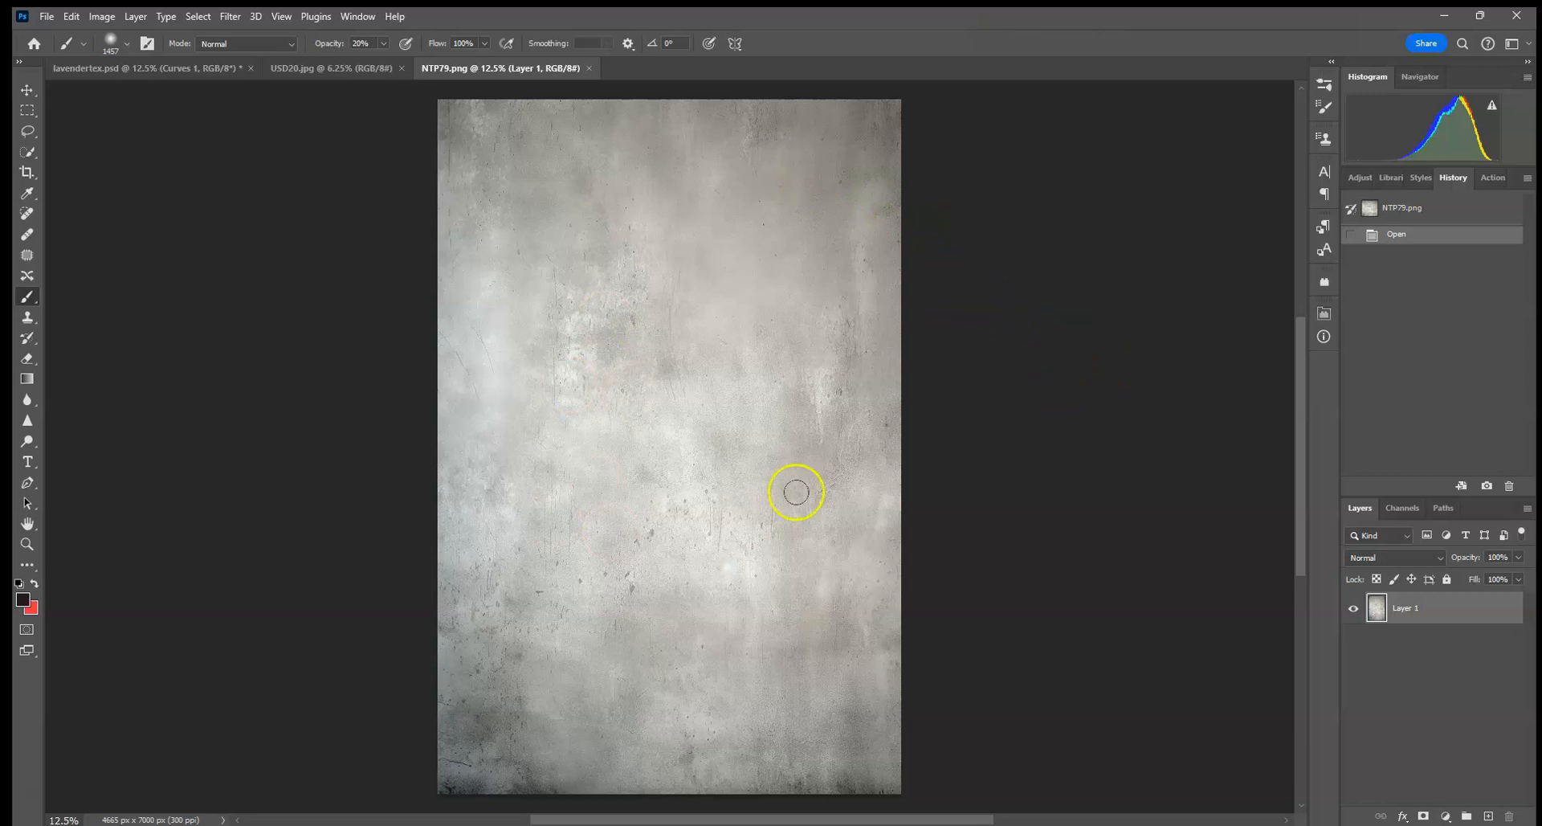
left_click(1364, 176)
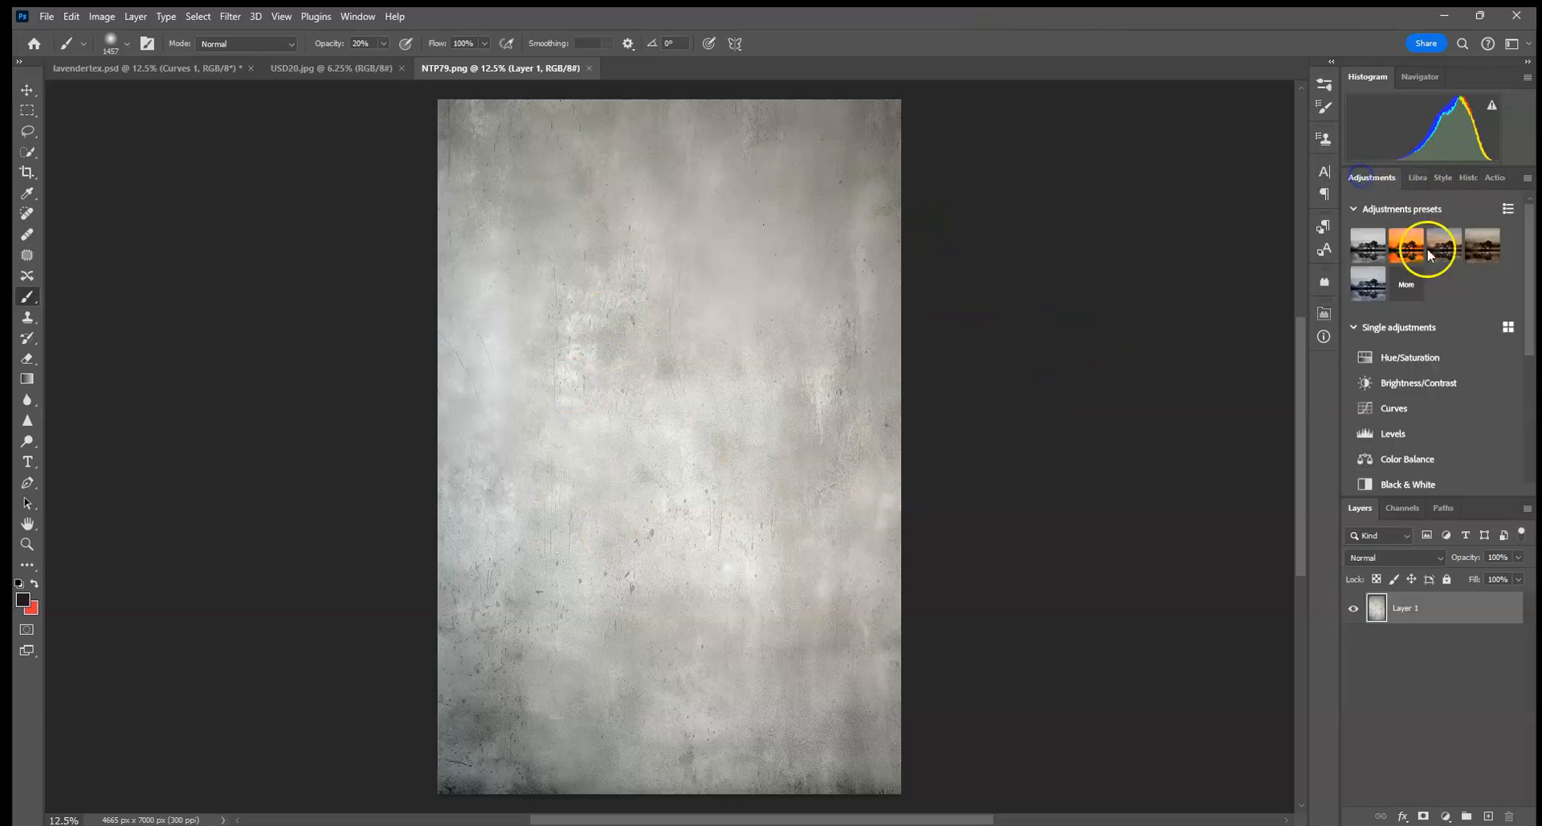
left_click(1406, 482)
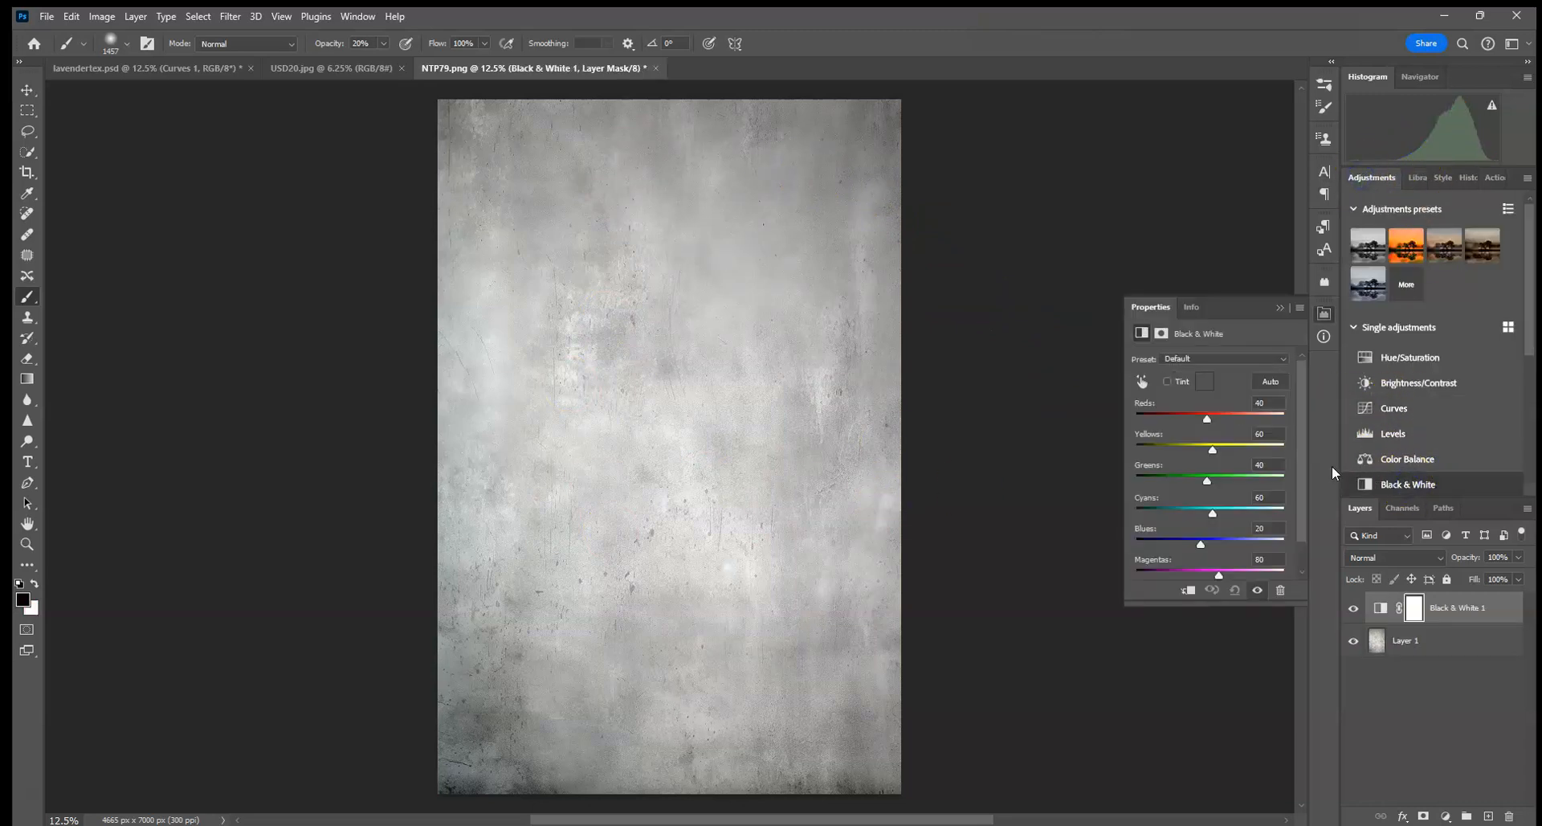
left_click(1279, 307)
right_click(1440, 647)
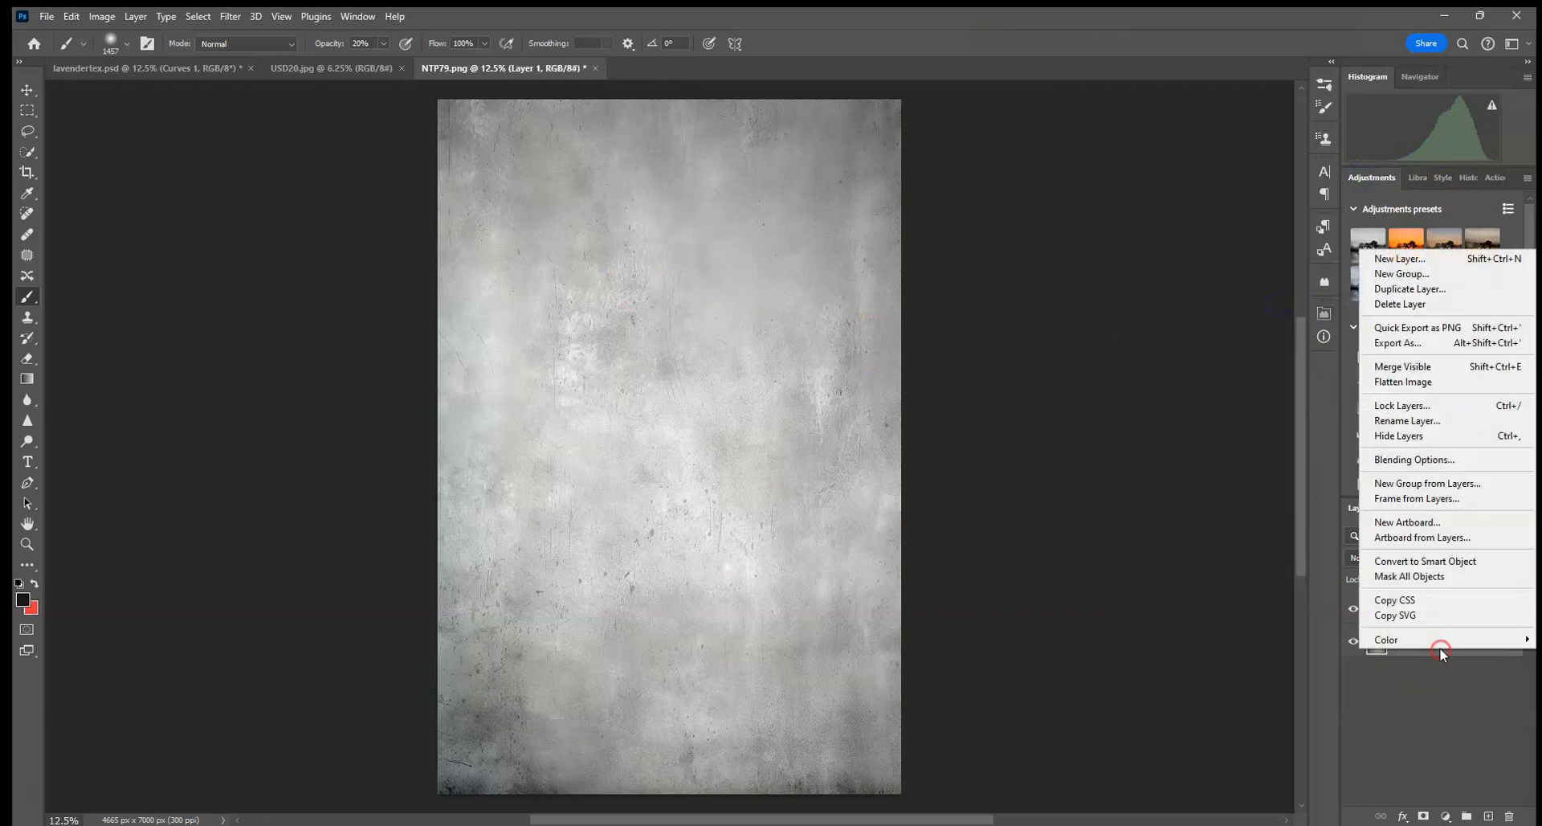
left_click(1421, 370)
Step: Select the entire NTP79.png texture and copy it
left_click(138, 65)
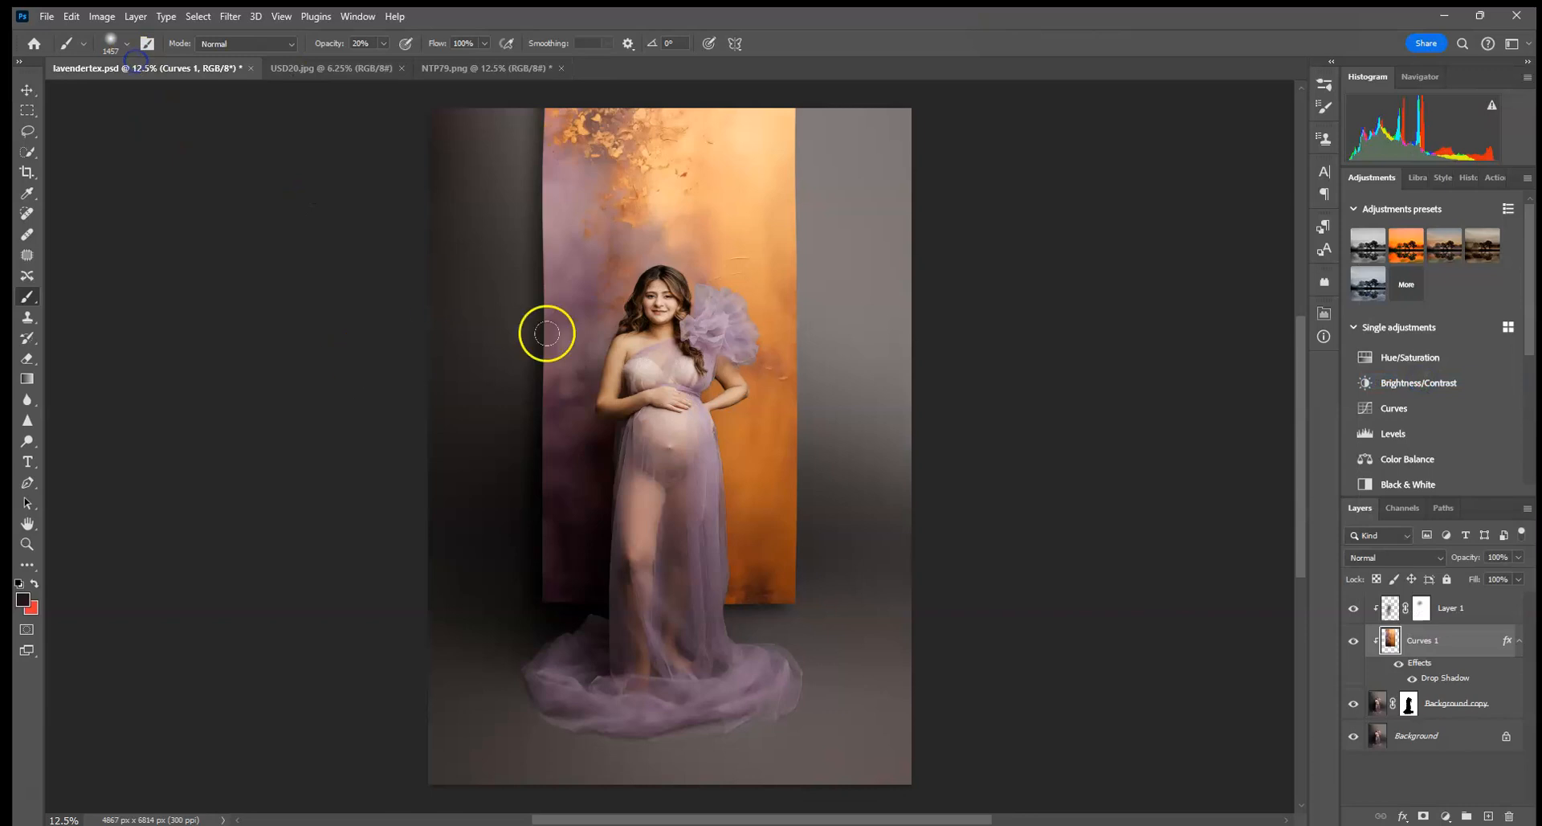
left_click(490, 69)
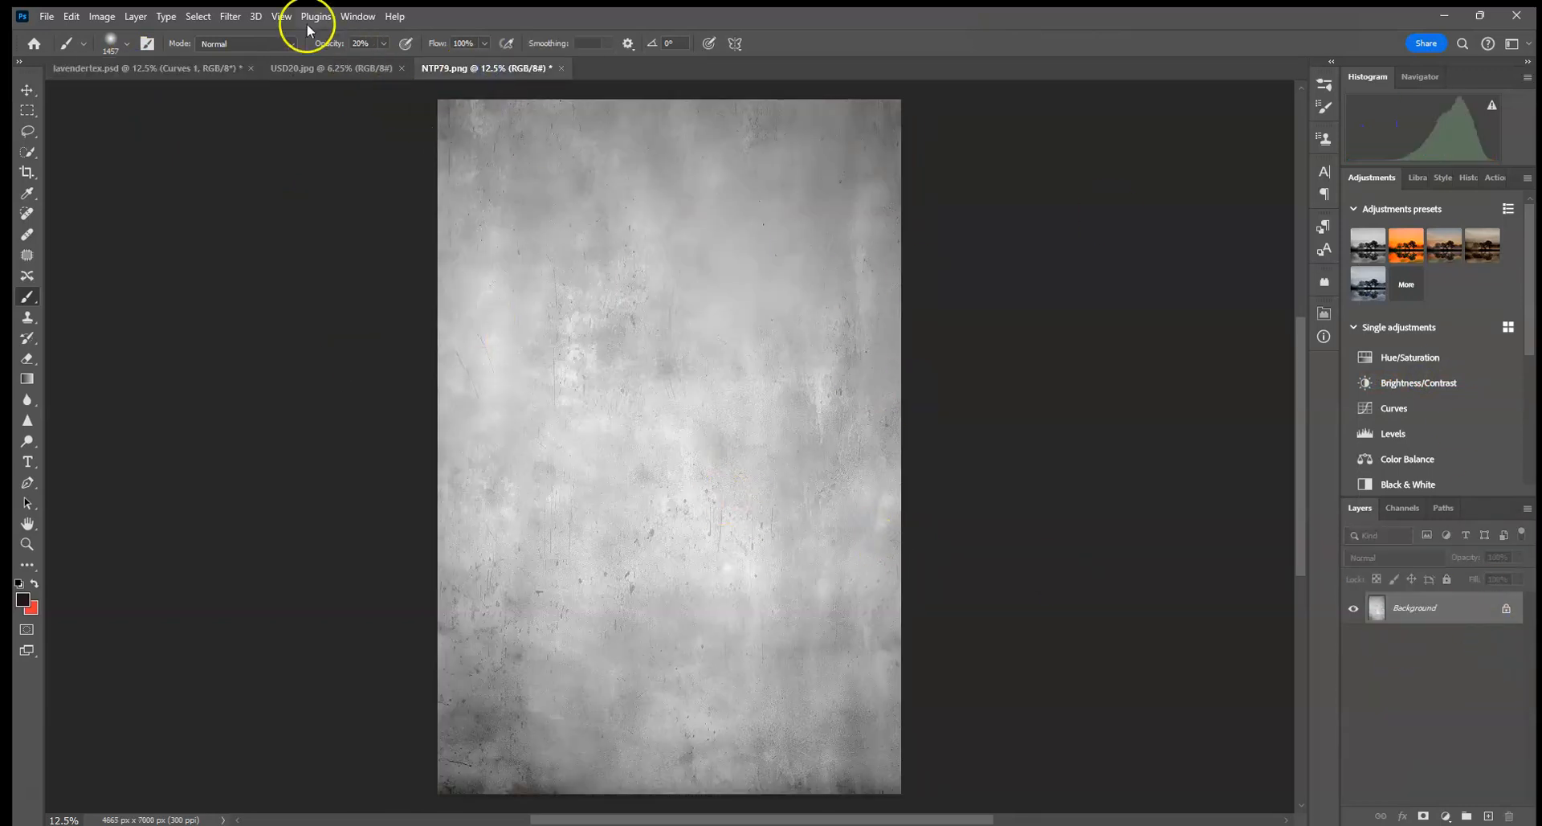
left_click(184, 25)
left_click(205, 35)
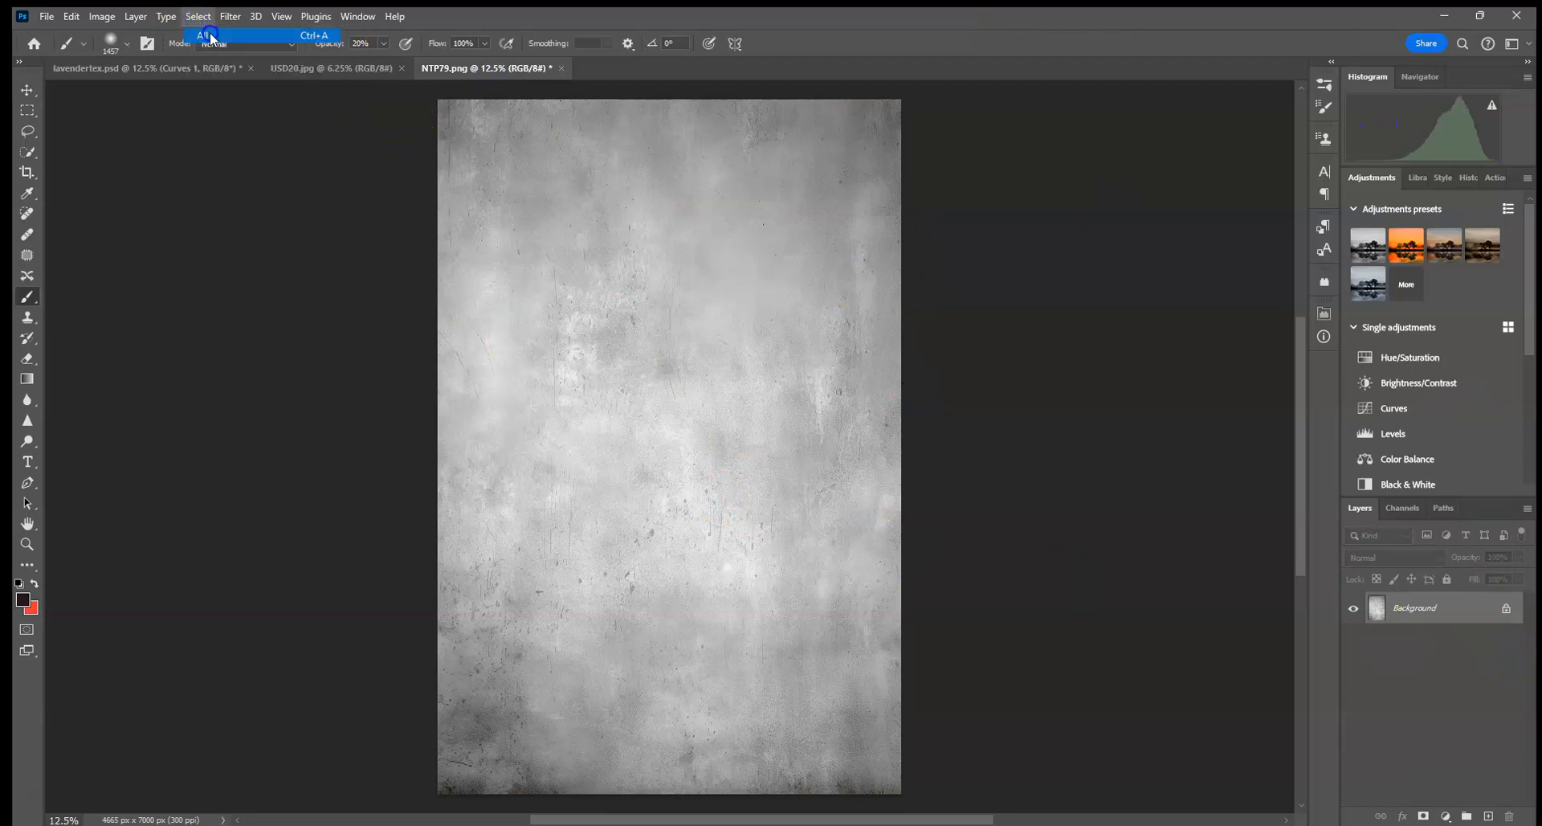
left_click(90, 16)
left_click(71, 16)
left_click(88, 129)
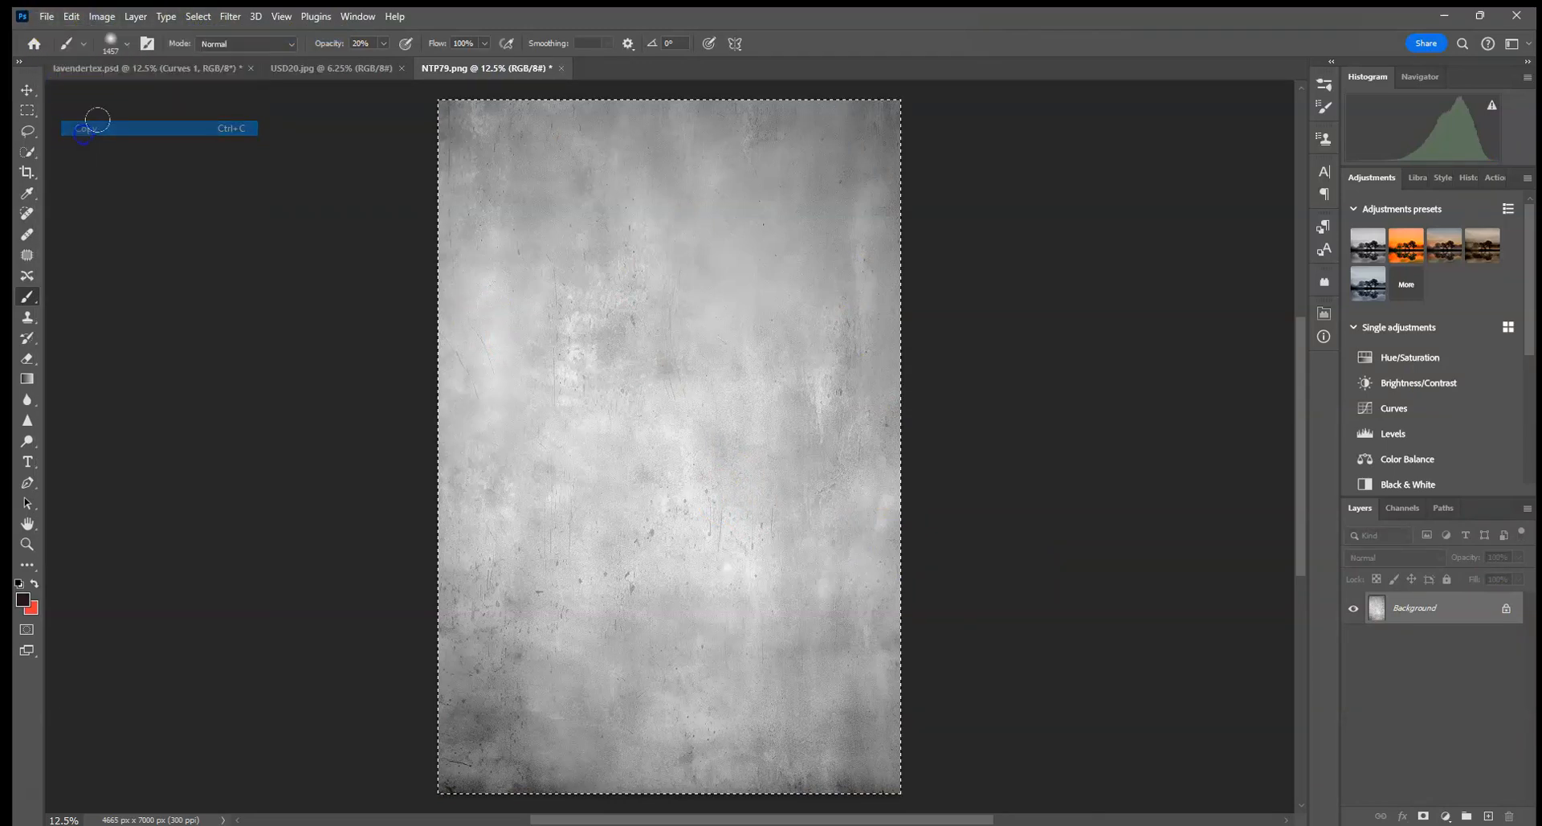
Step: Paste the gray texture into lavendertex.psd as a new layer above Layer 1
left_click(99, 68)
left_click(71, 16)
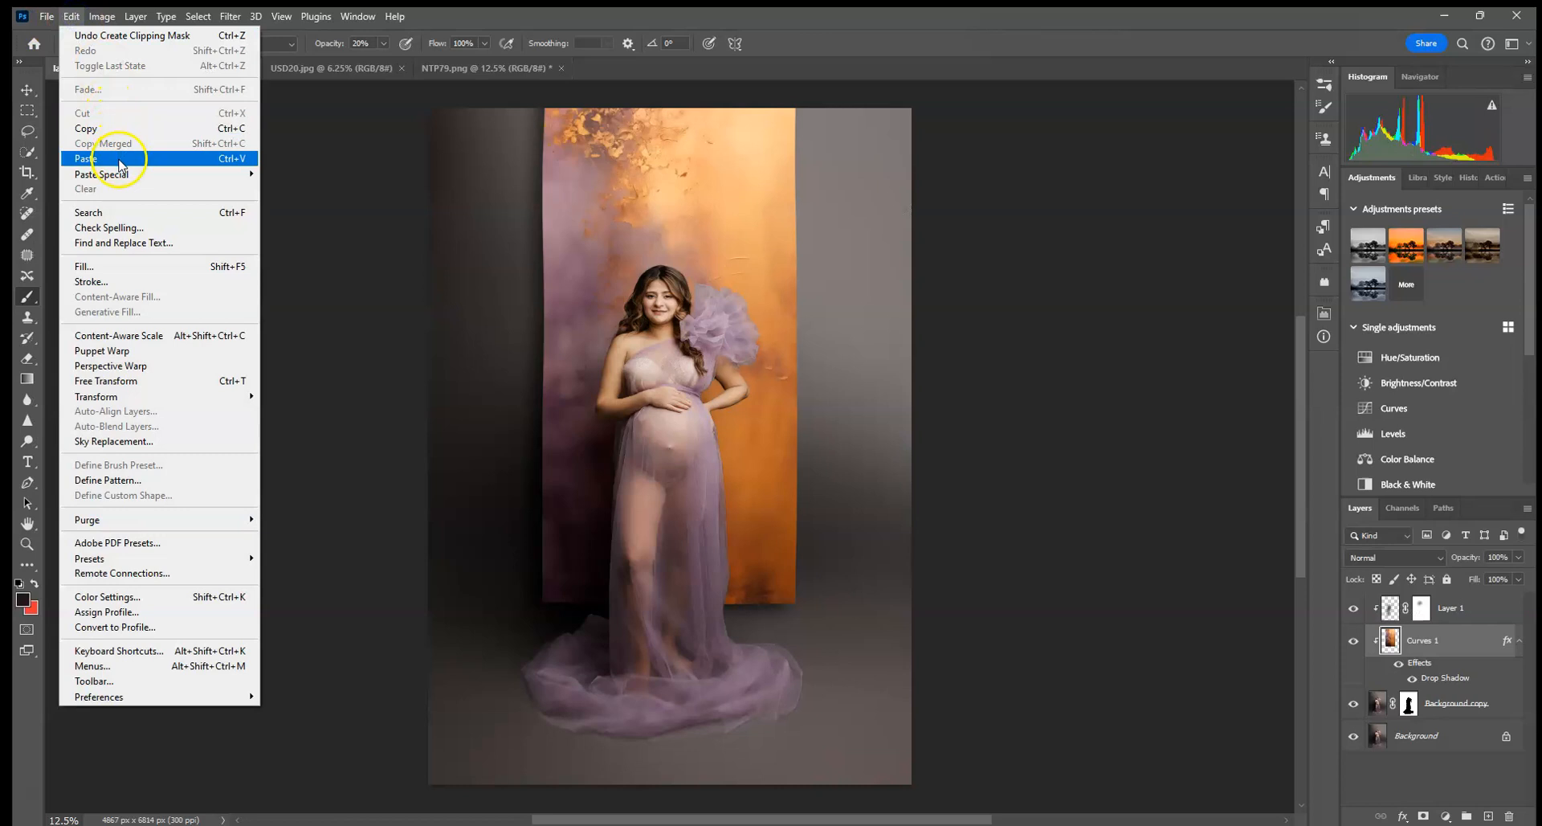
left_click(1458, 608)
left_click(71, 16)
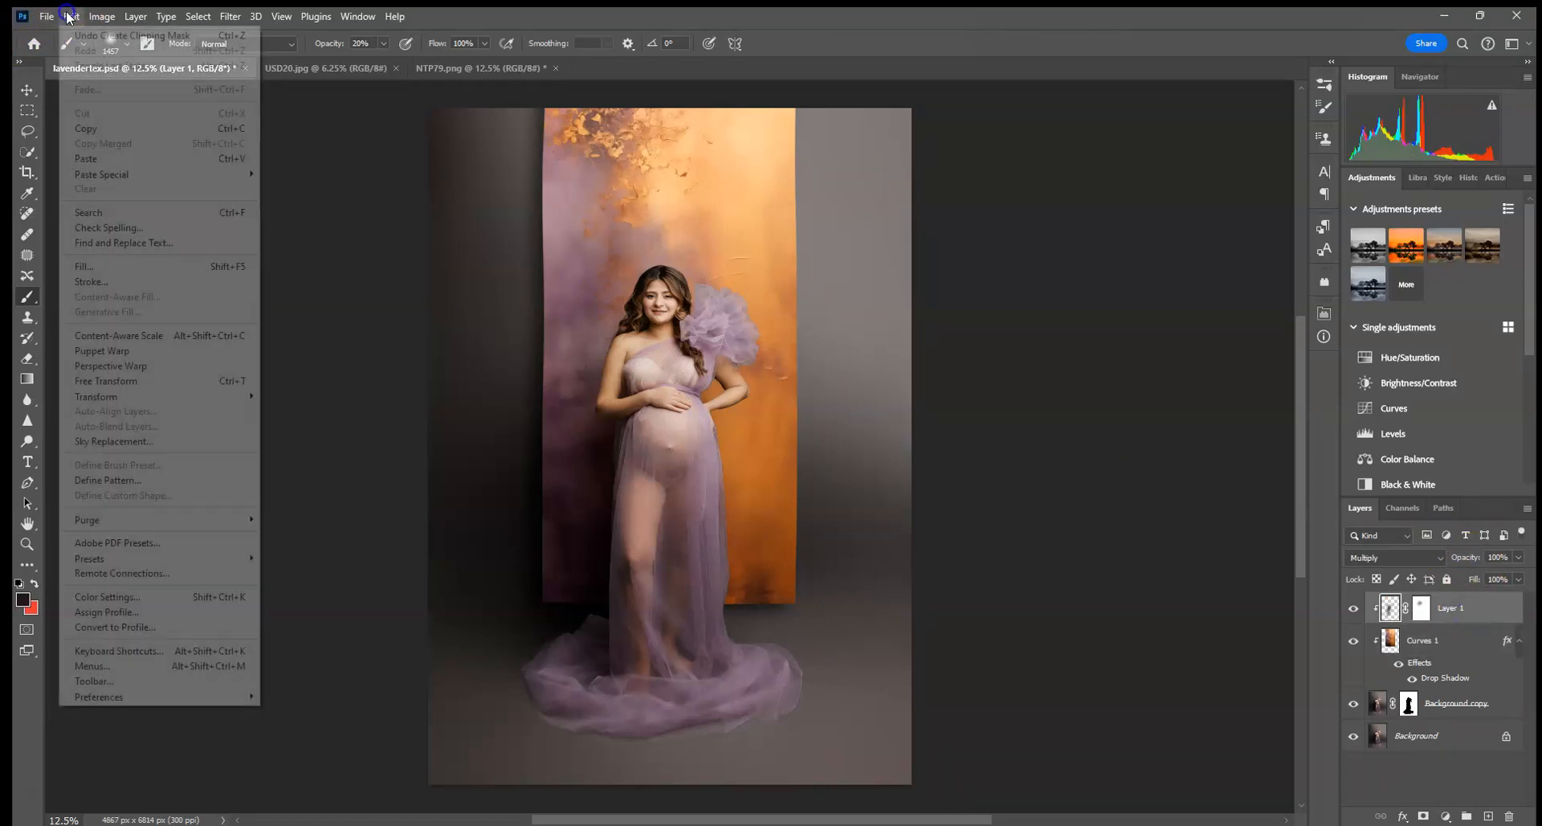
left_click(150, 159)
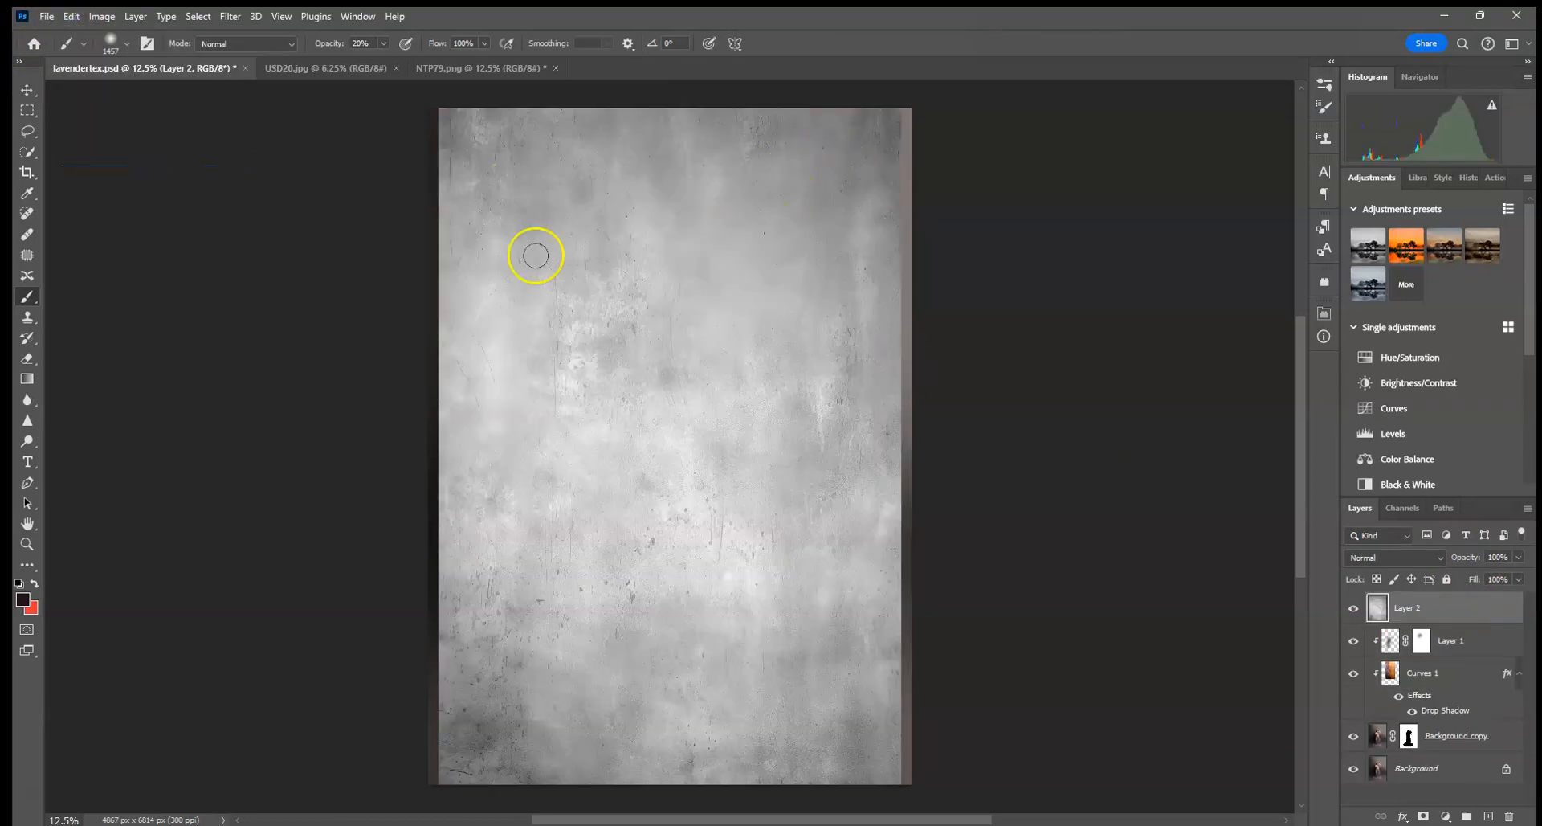
Step: Flip the pasted texture horizontally, scale it to about 112.5%, and position it to cover the whole canvas
key("ctrl+t")
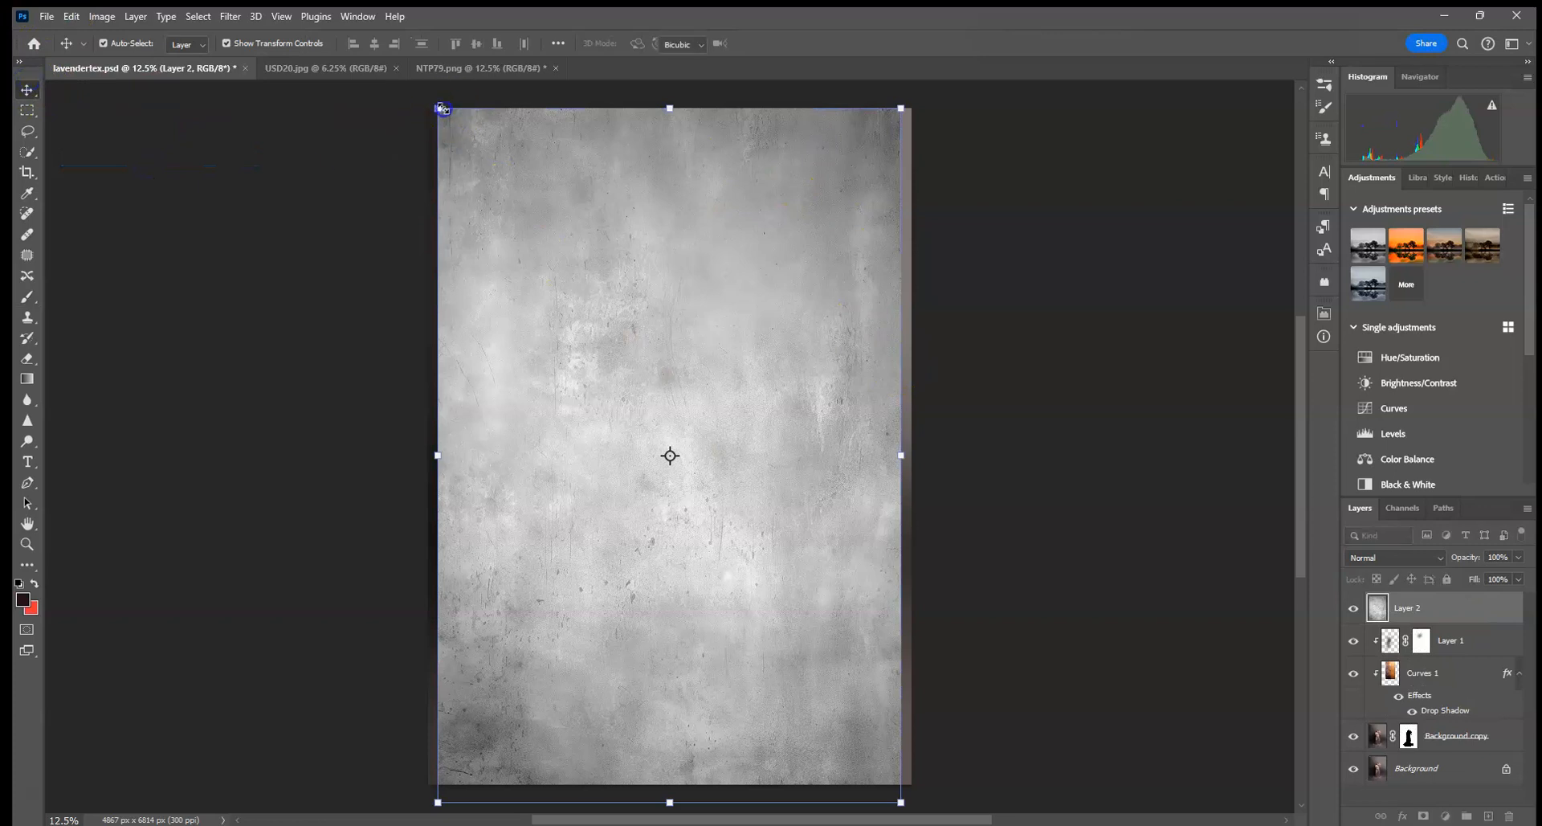
right_click(702, 265)
left_click(770, 575)
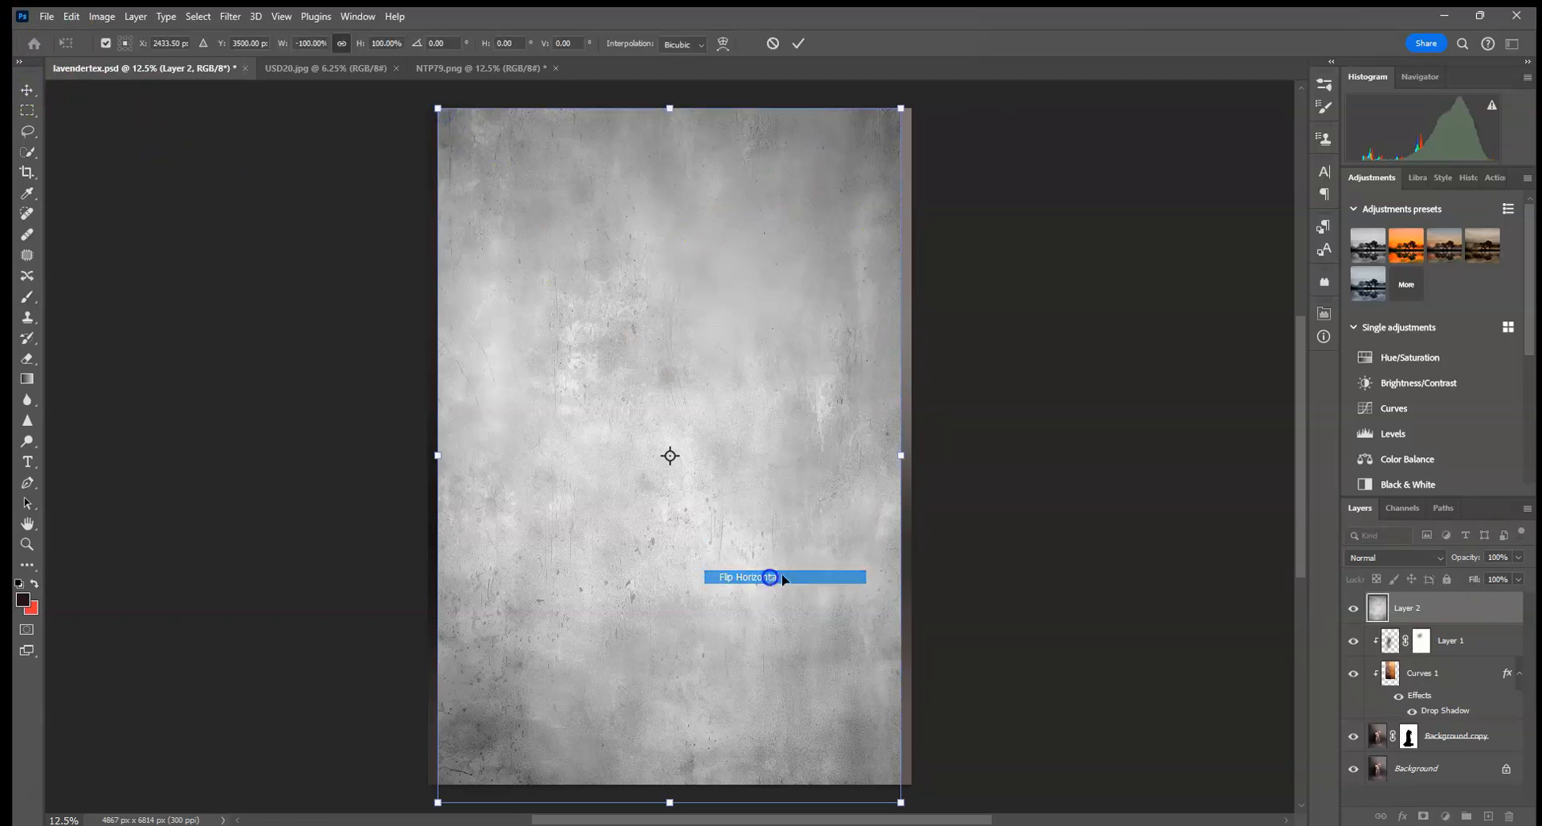
left_click_drag(902, 802, 961, 823)
left_click_drag(846, 679, 820, 604)
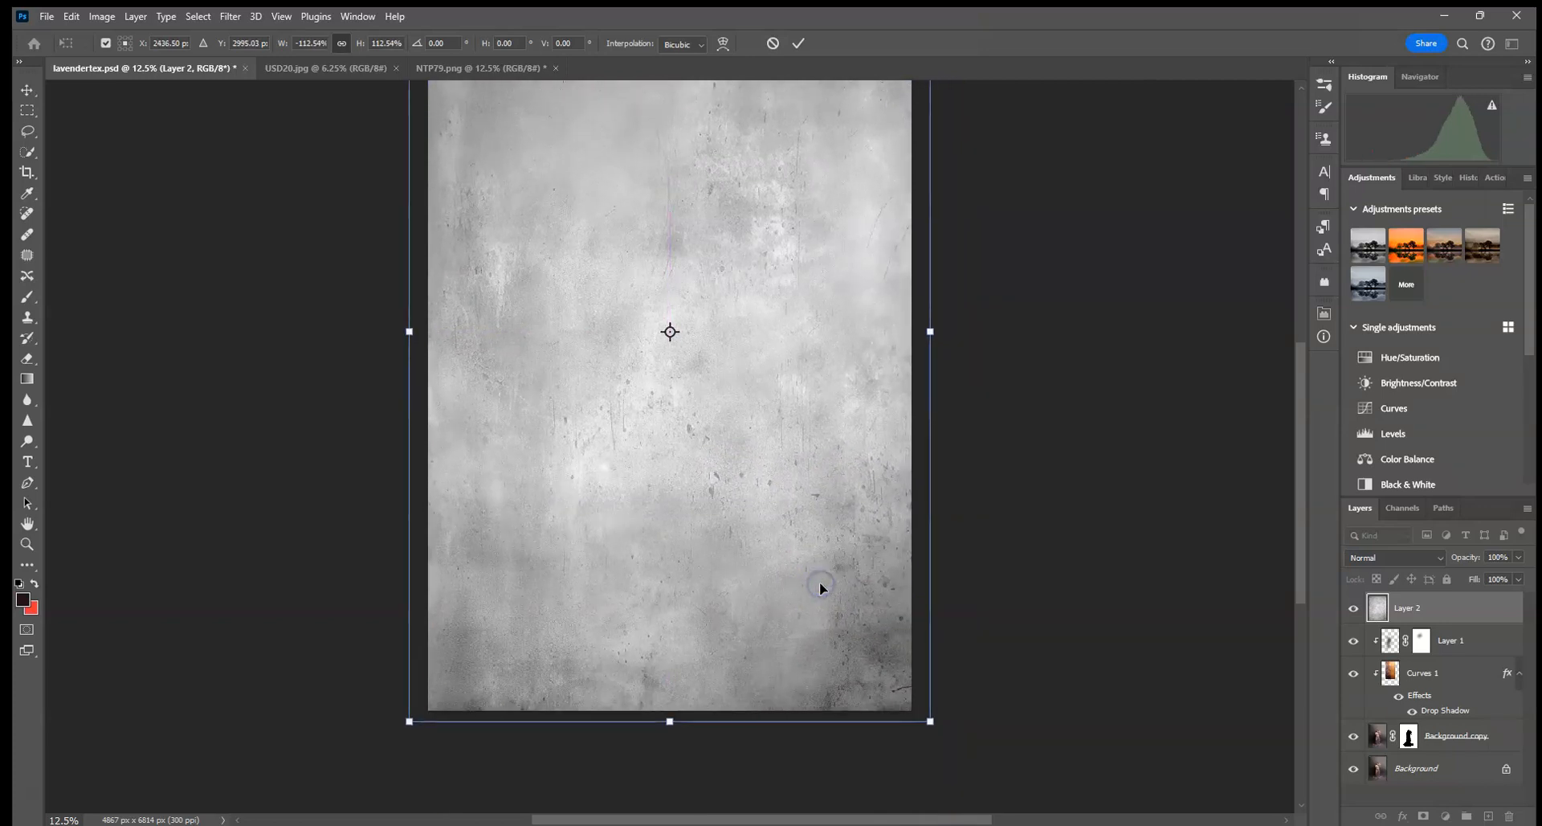
key("ctrl+minus")
left_click(797, 49)
Step: Set Layer 2 to Soft Light blending and lower its opacity to about 68%
left_click(1365, 556)
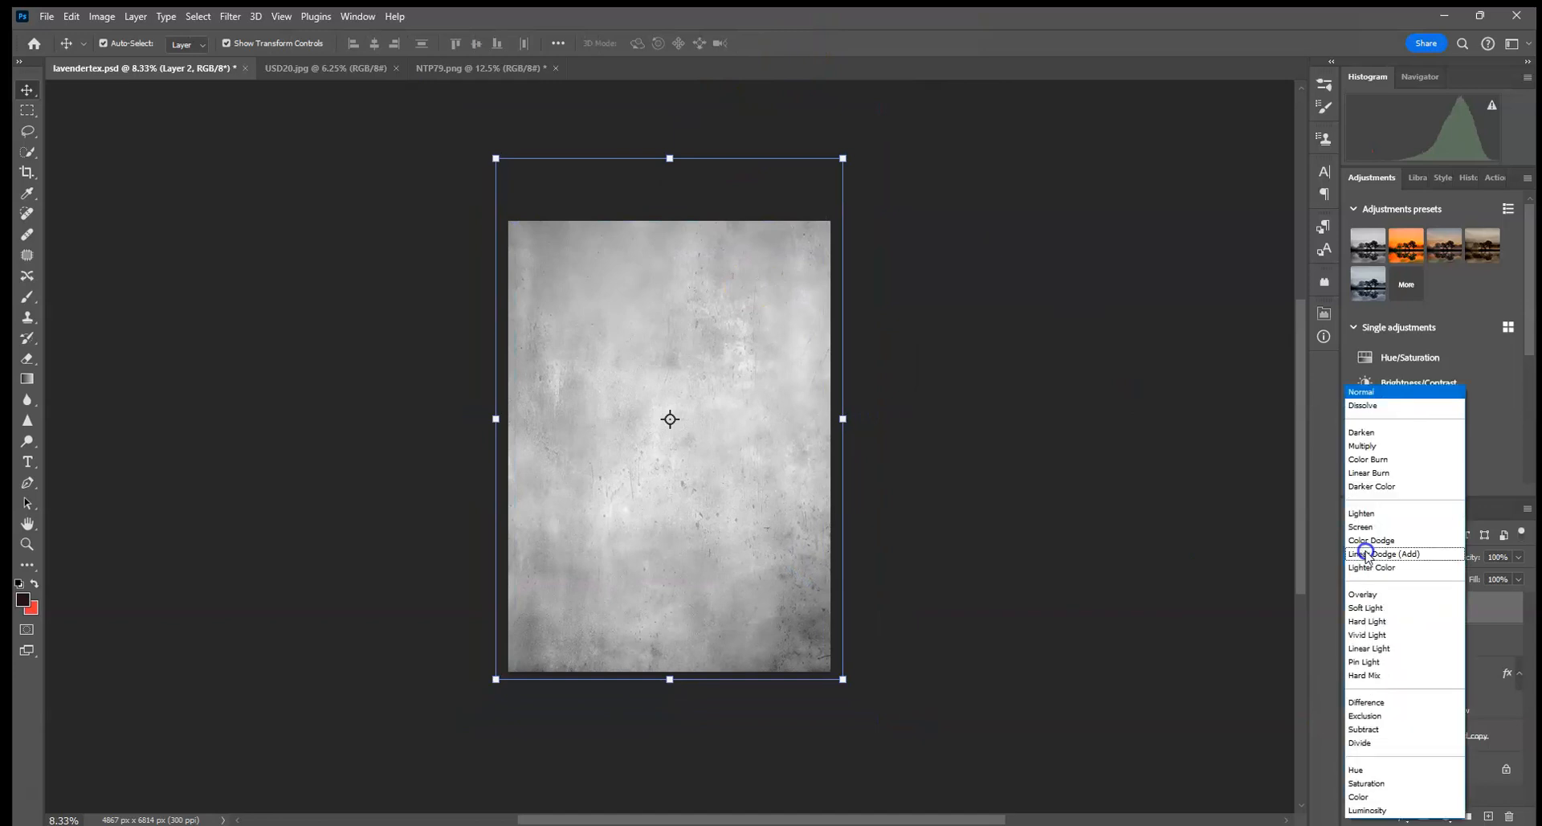
left_click(1363, 608)
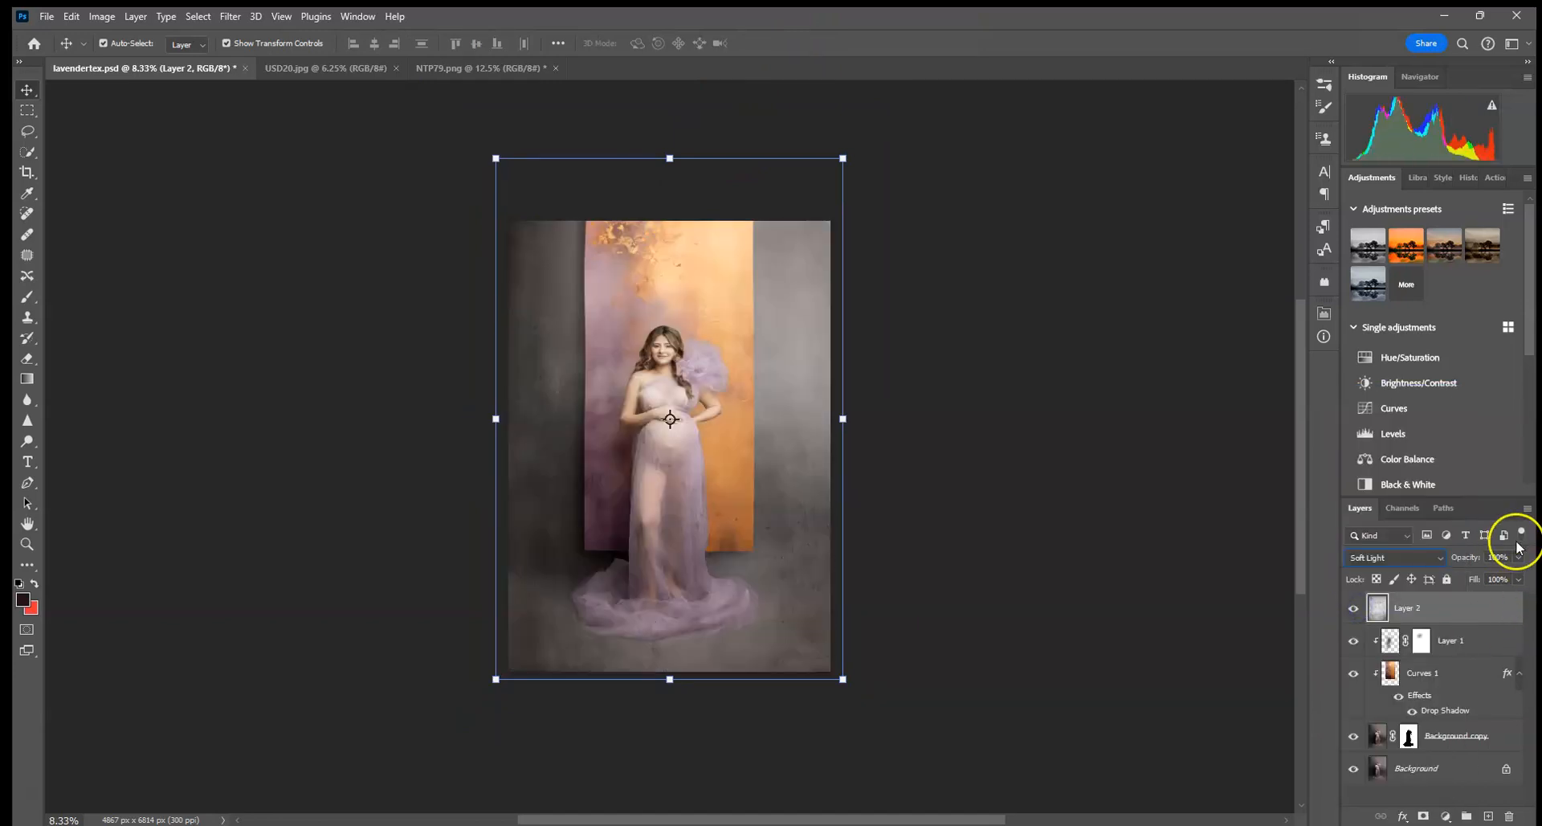
key("ctrl+plus")
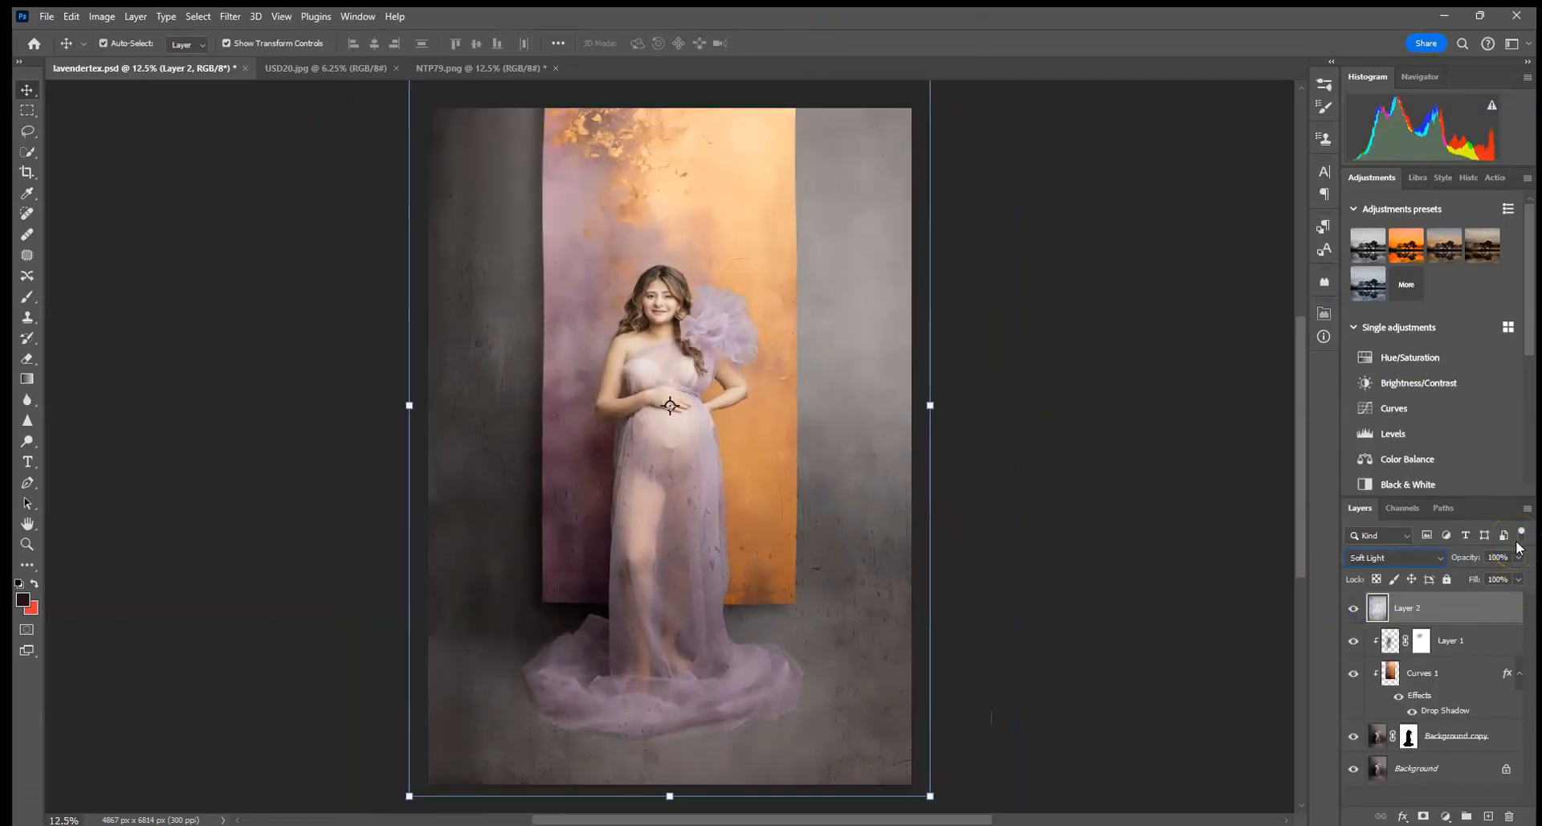
left_click(1519, 556)
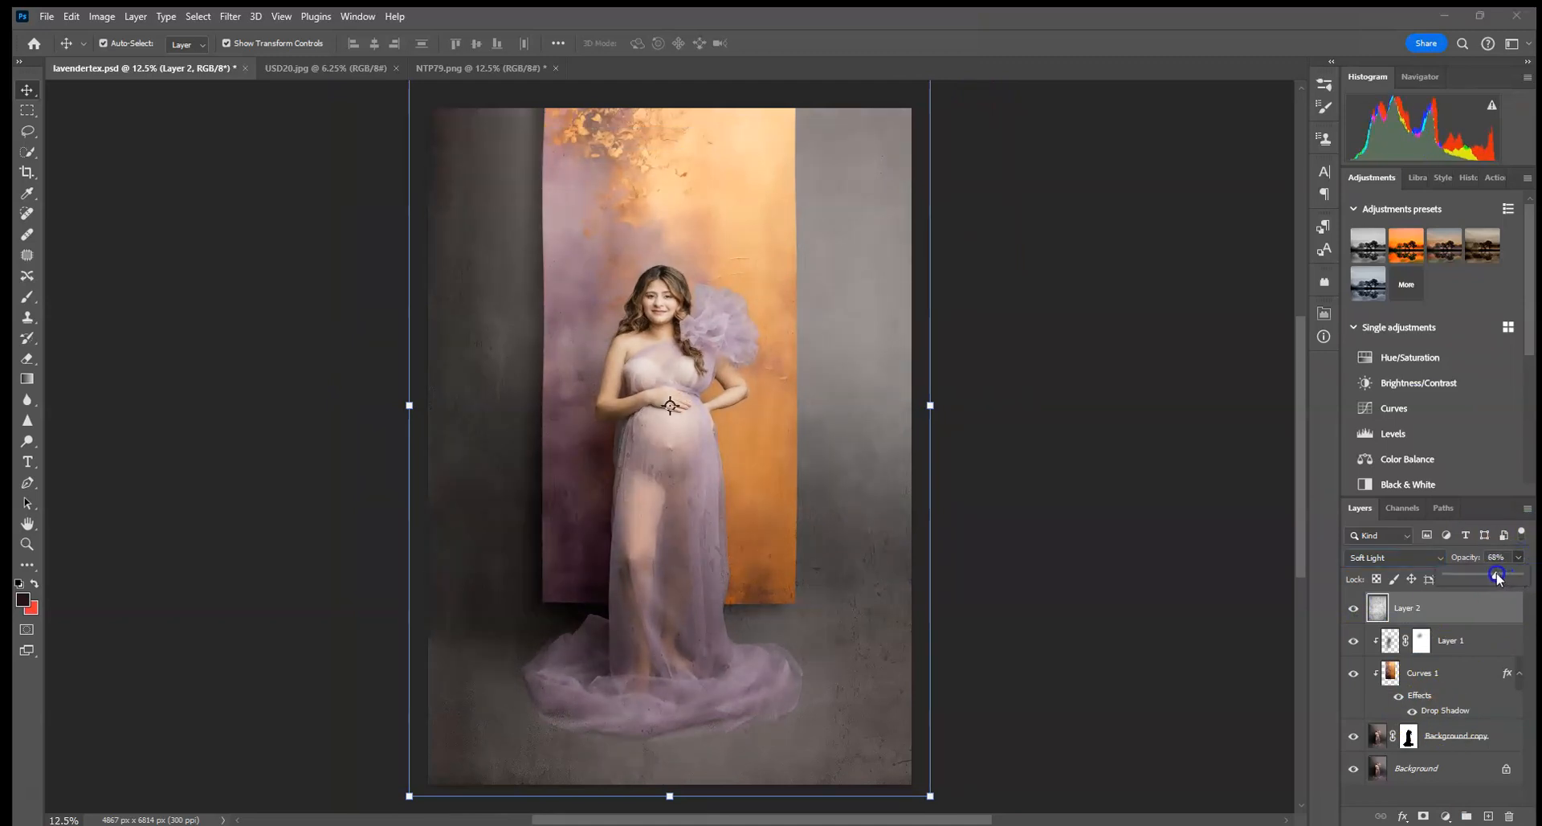
Step: Add a Curves adjustment clipped to Layer 2 and darken its midtones with a point at input 151, output 97
left_click(1426, 408)
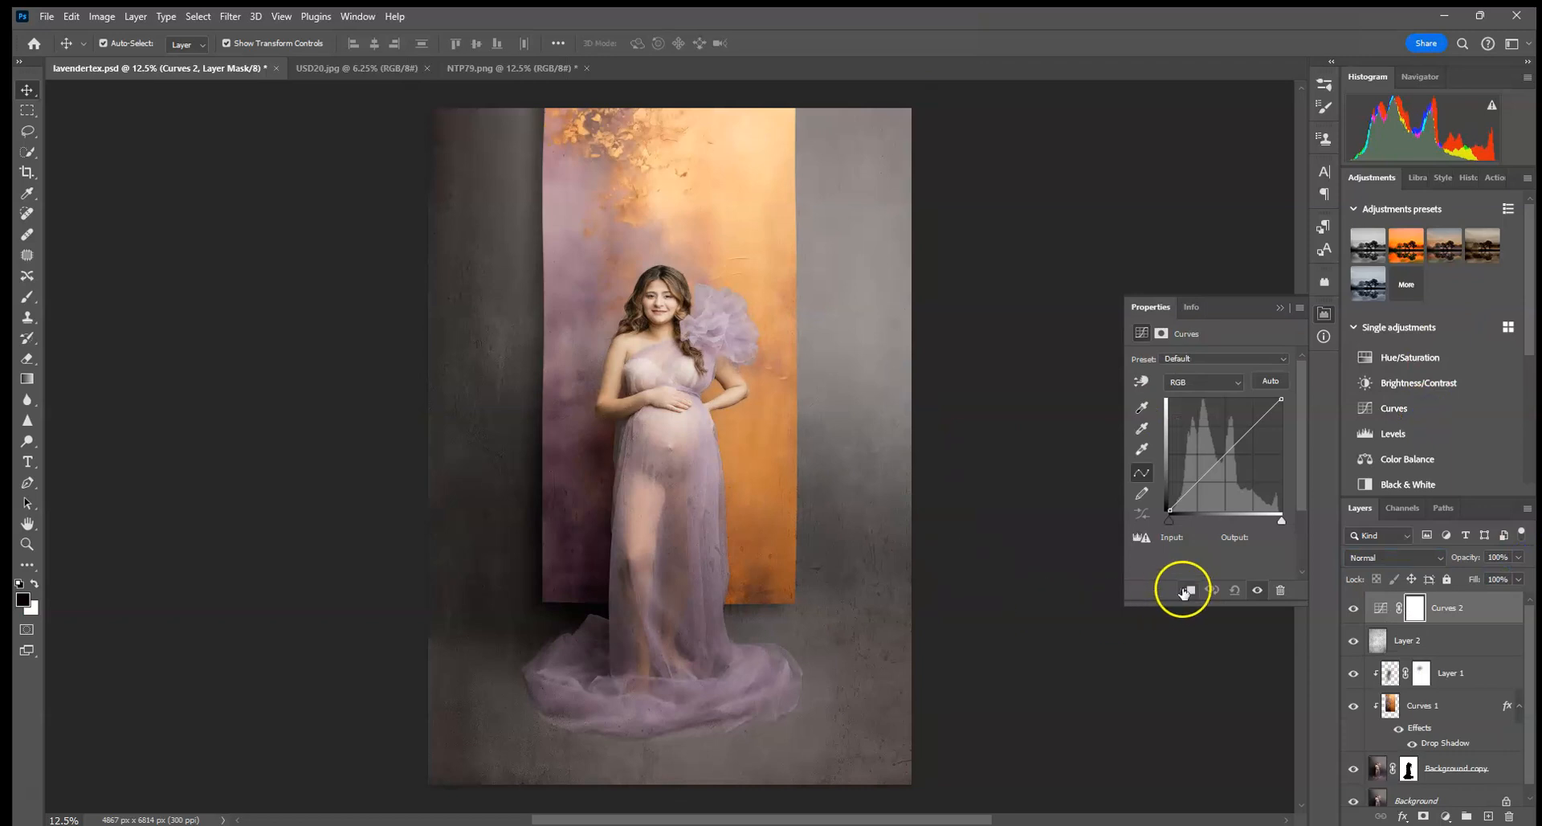
left_click(1187, 589)
left_click_drag(1222, 457, 1231, 463)
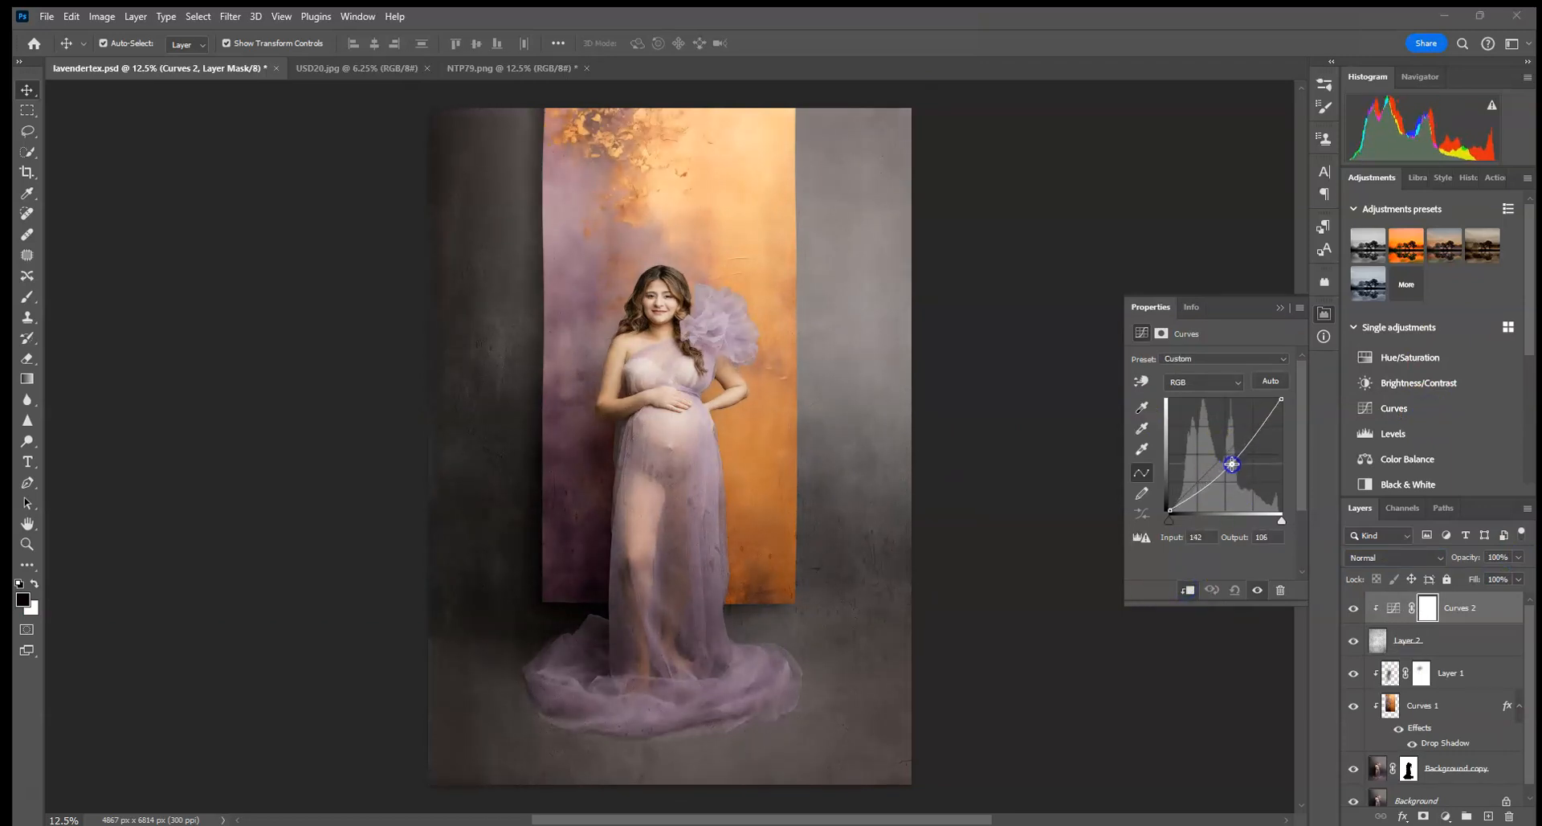
Step: Merge Curves 2 with Layer 2 and set the merged texture layer to Soft Light
left_click(1430, 663, "shift")
right_click(1430, 663)
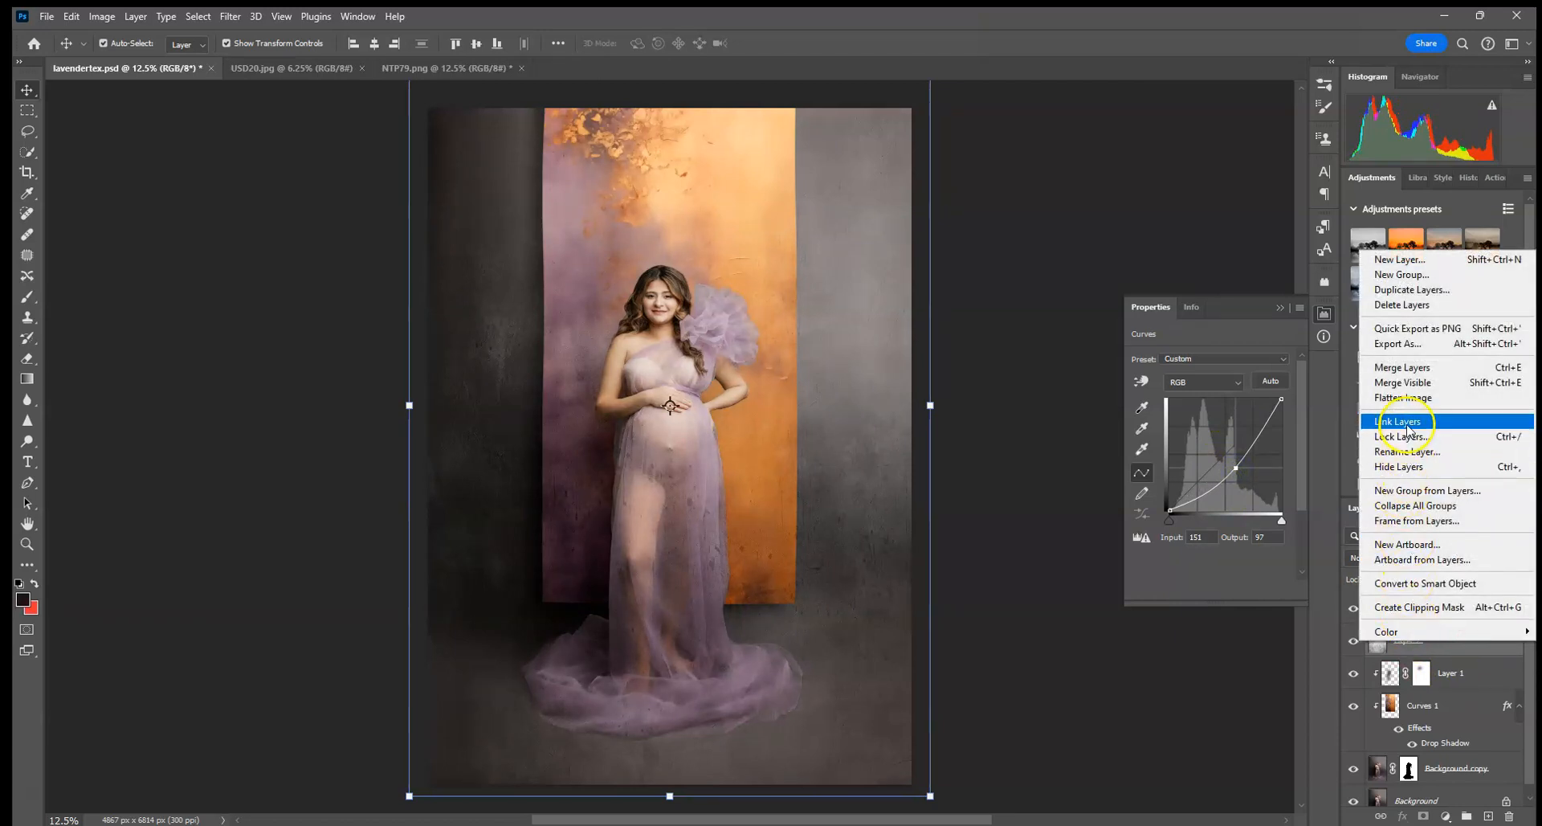
left_click(1402, 367)
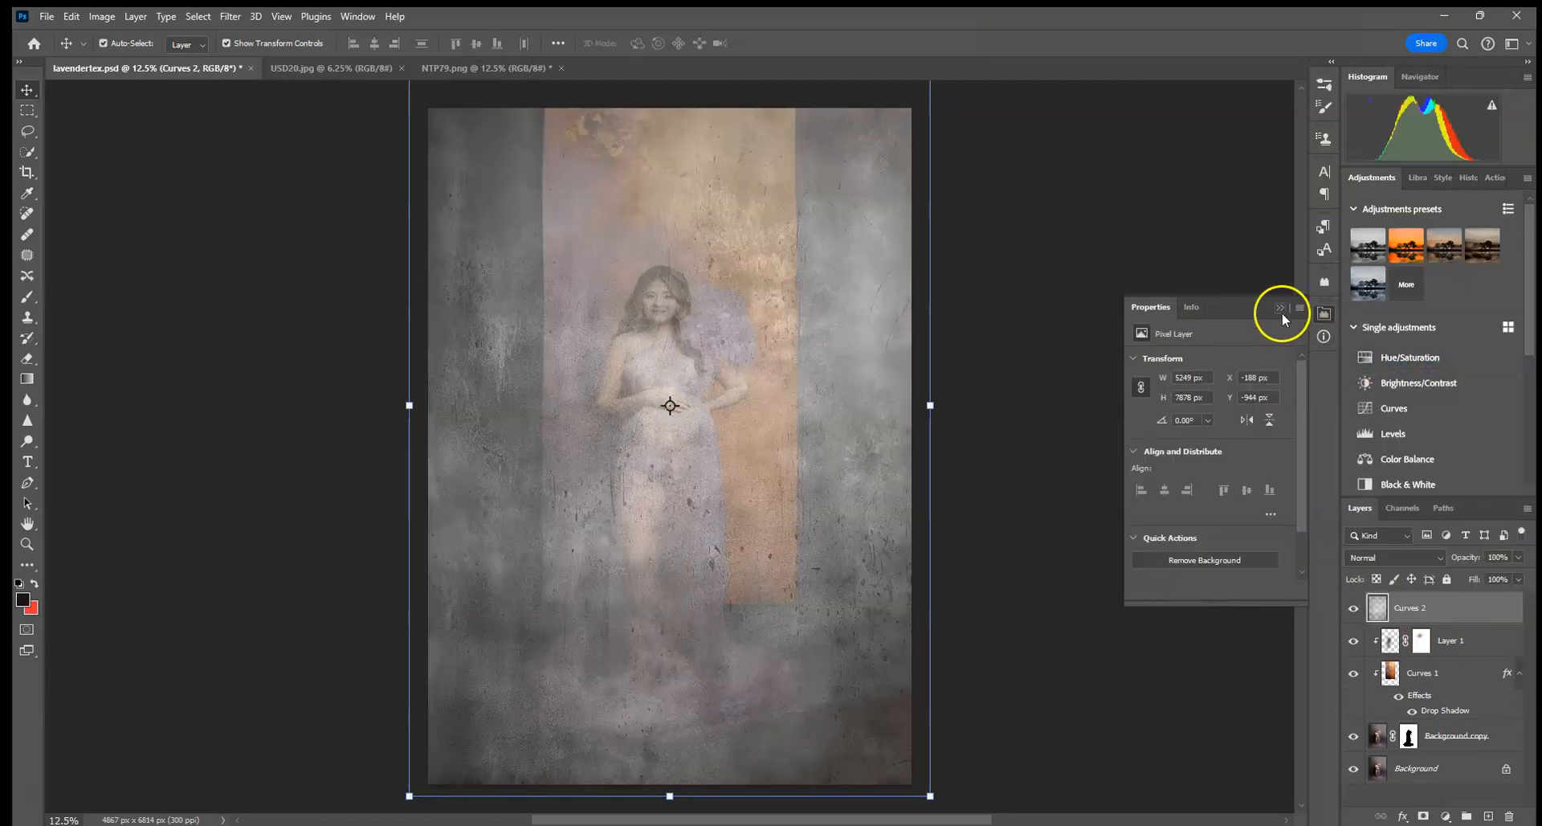
left_click(1281, 310)
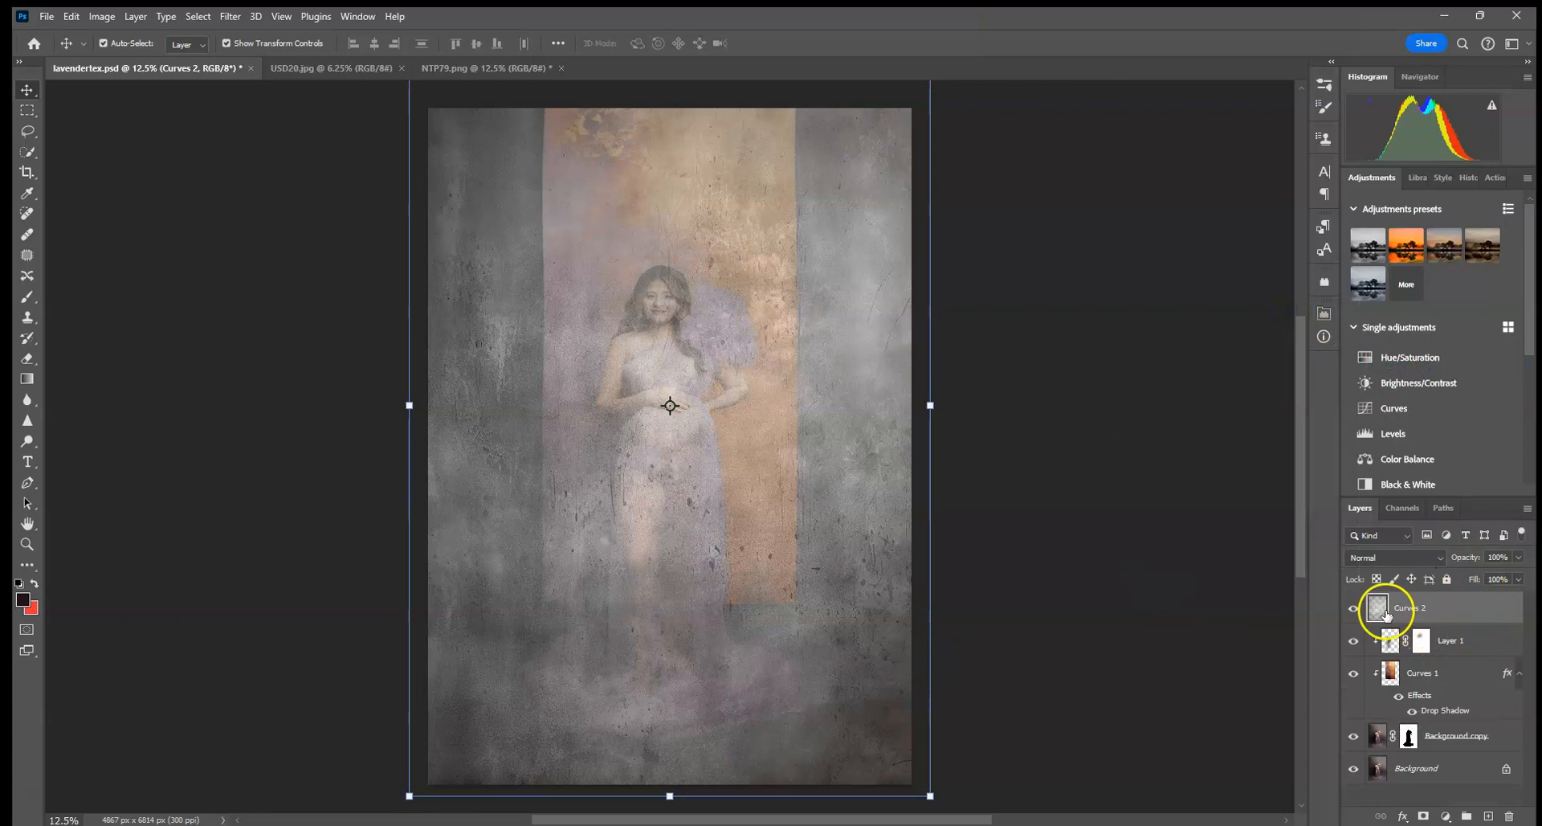
left_click(1375, 556)
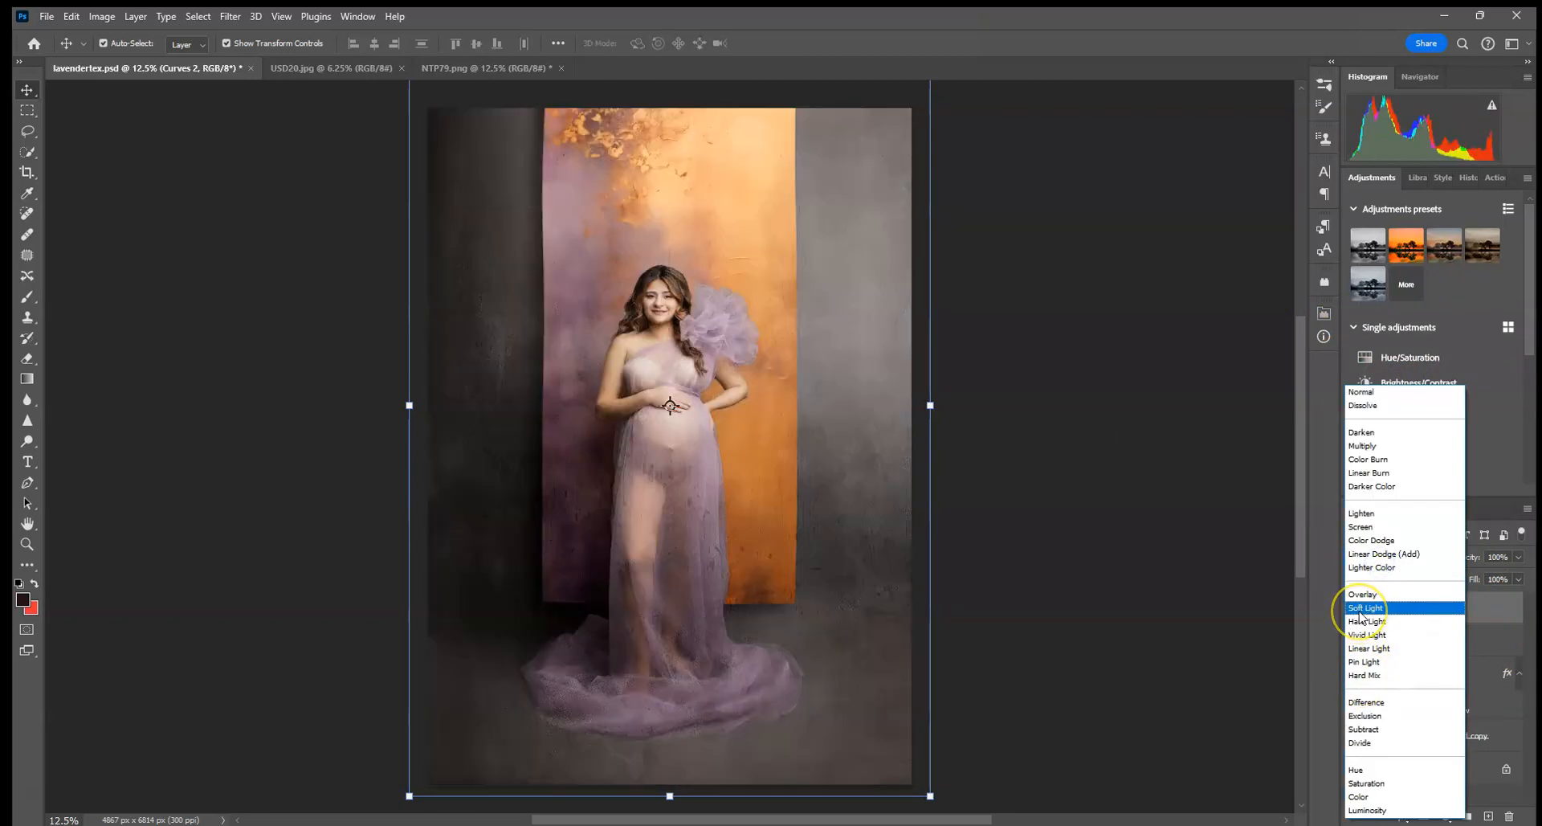
left_click(1360, 610)
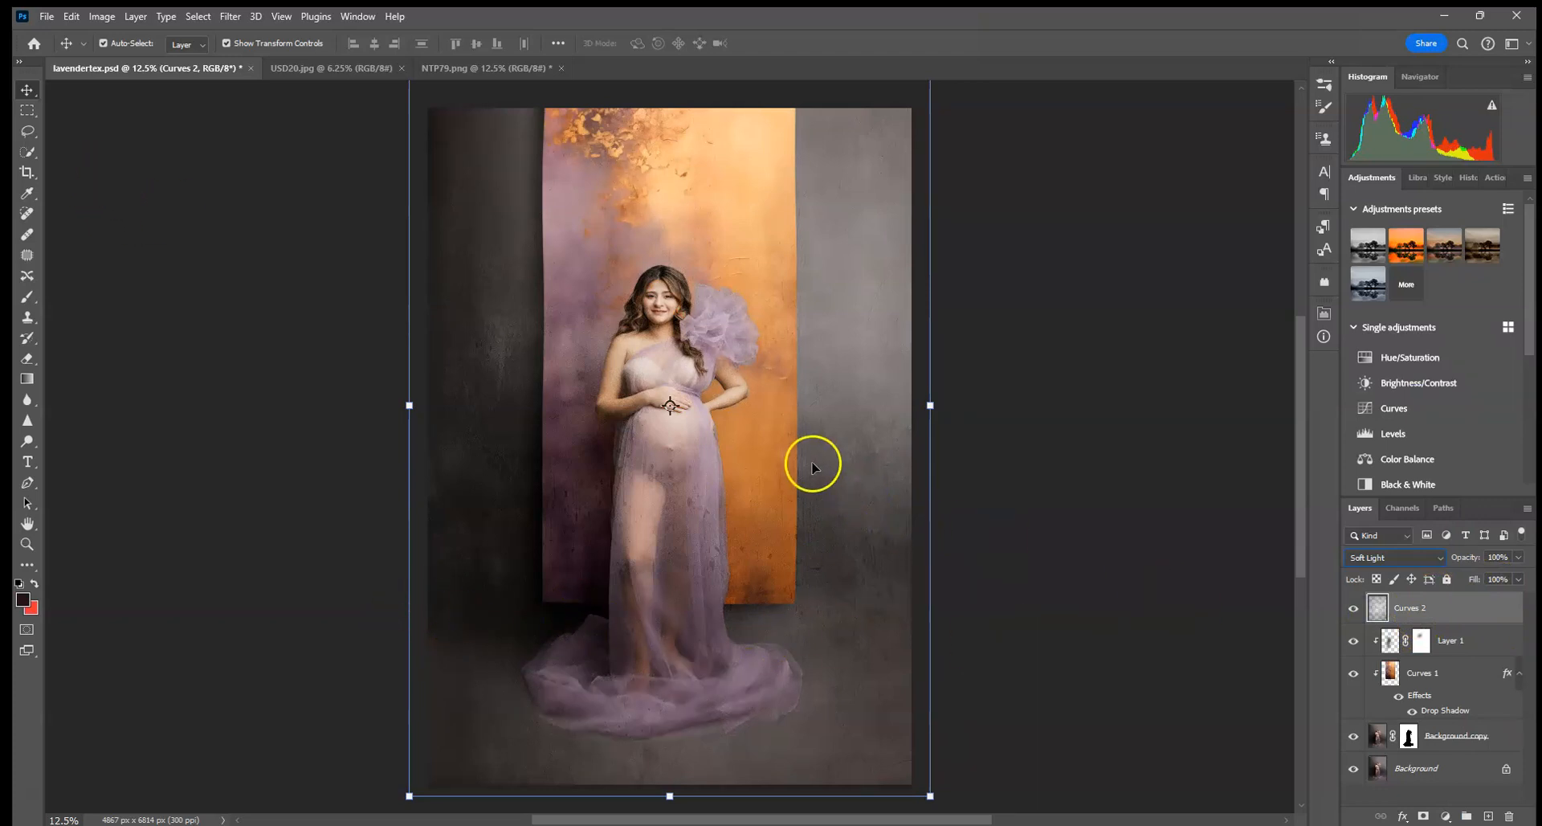
Step: Select the floor area of the texture layer across the full image width, from just below the hanging backdrop's lower edge down
left_click(25, 113)
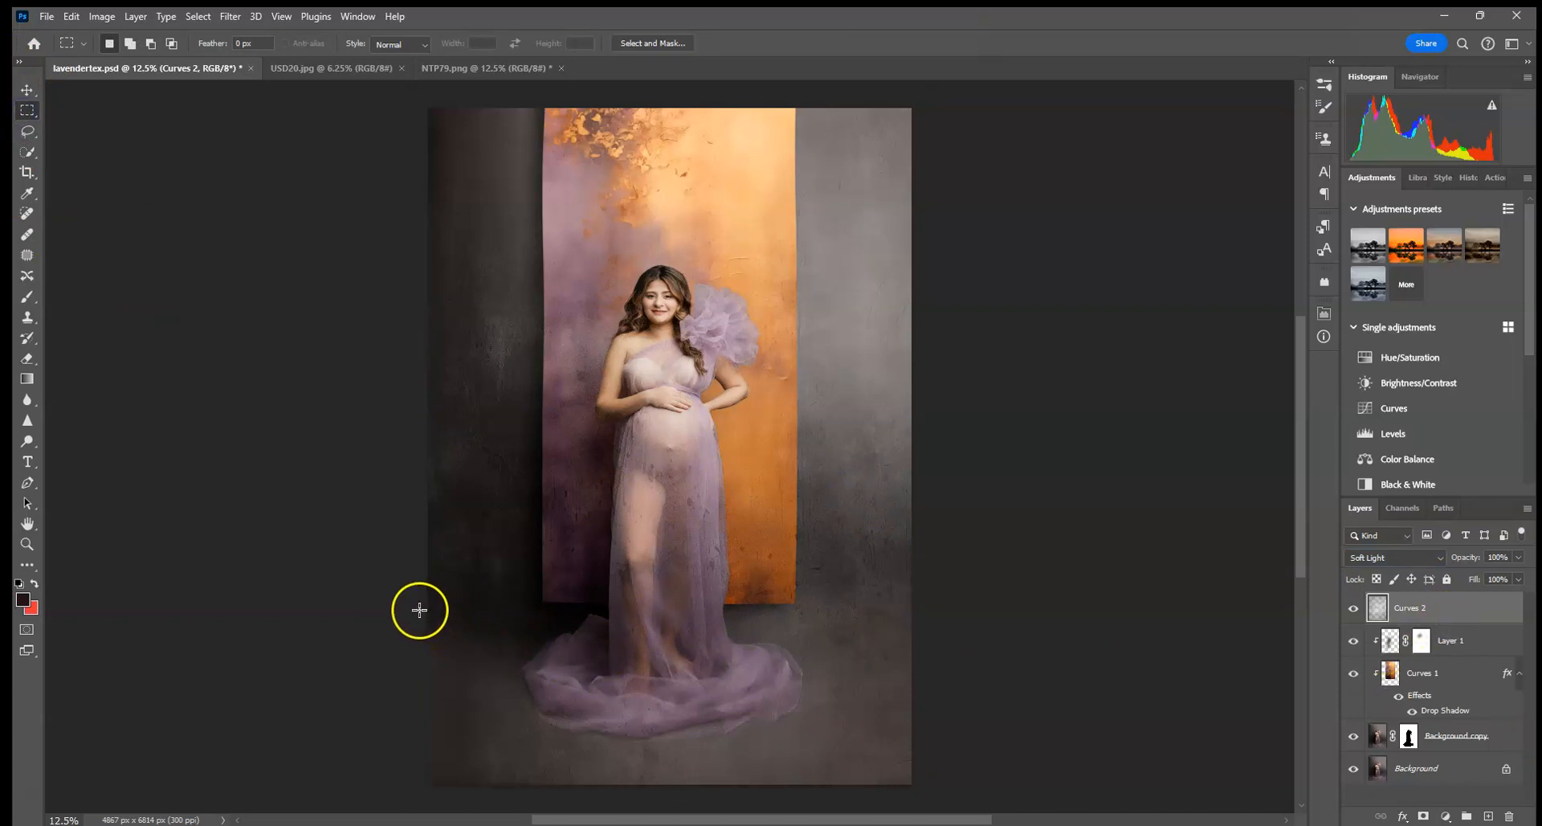
left_click_drag(417, 599, 1061, 795)
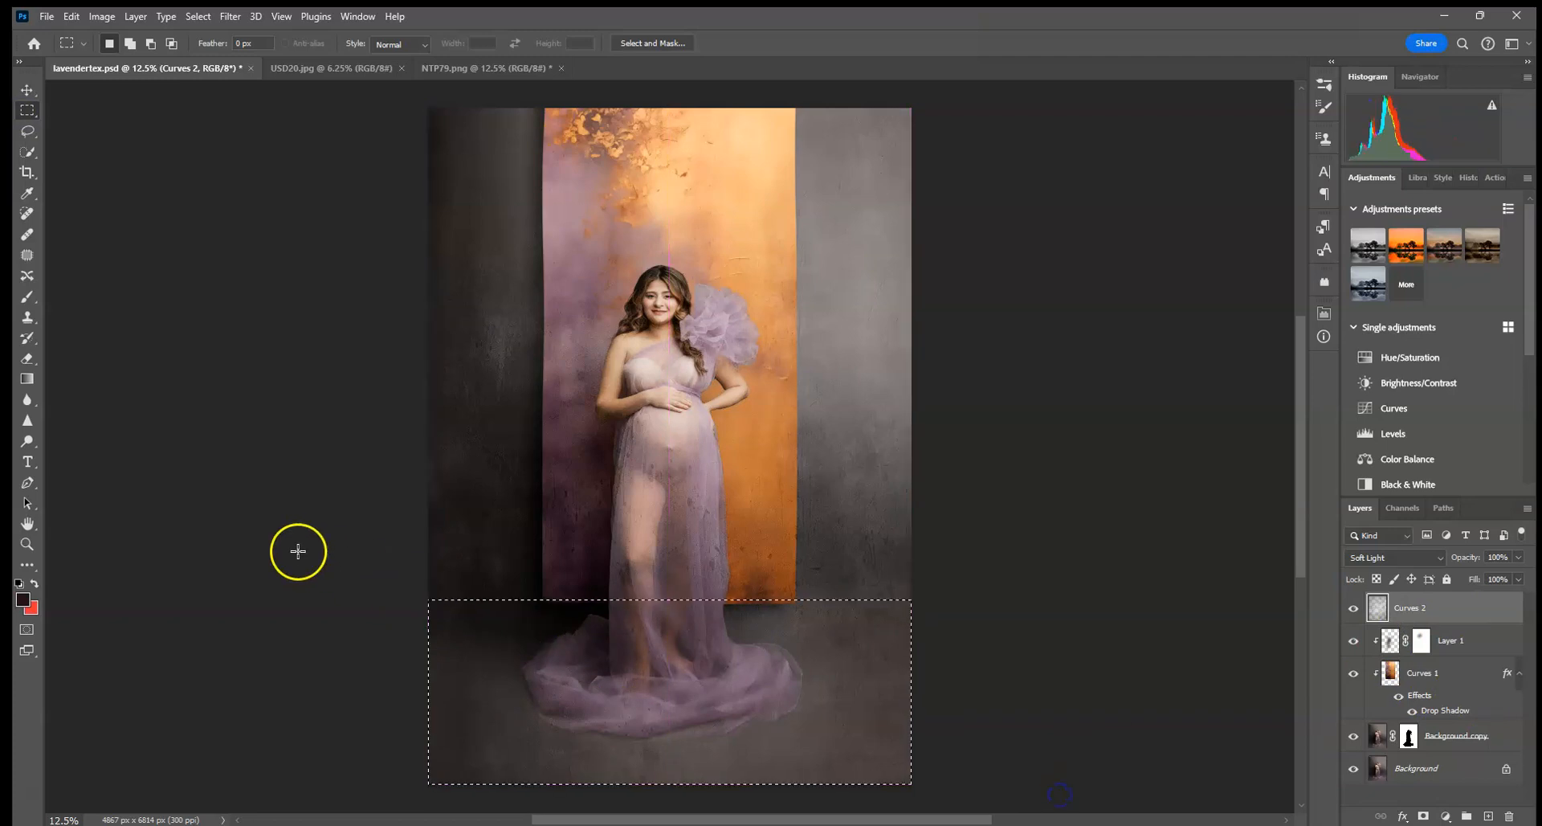
left_click_drag(413, 624, 1160, 800)
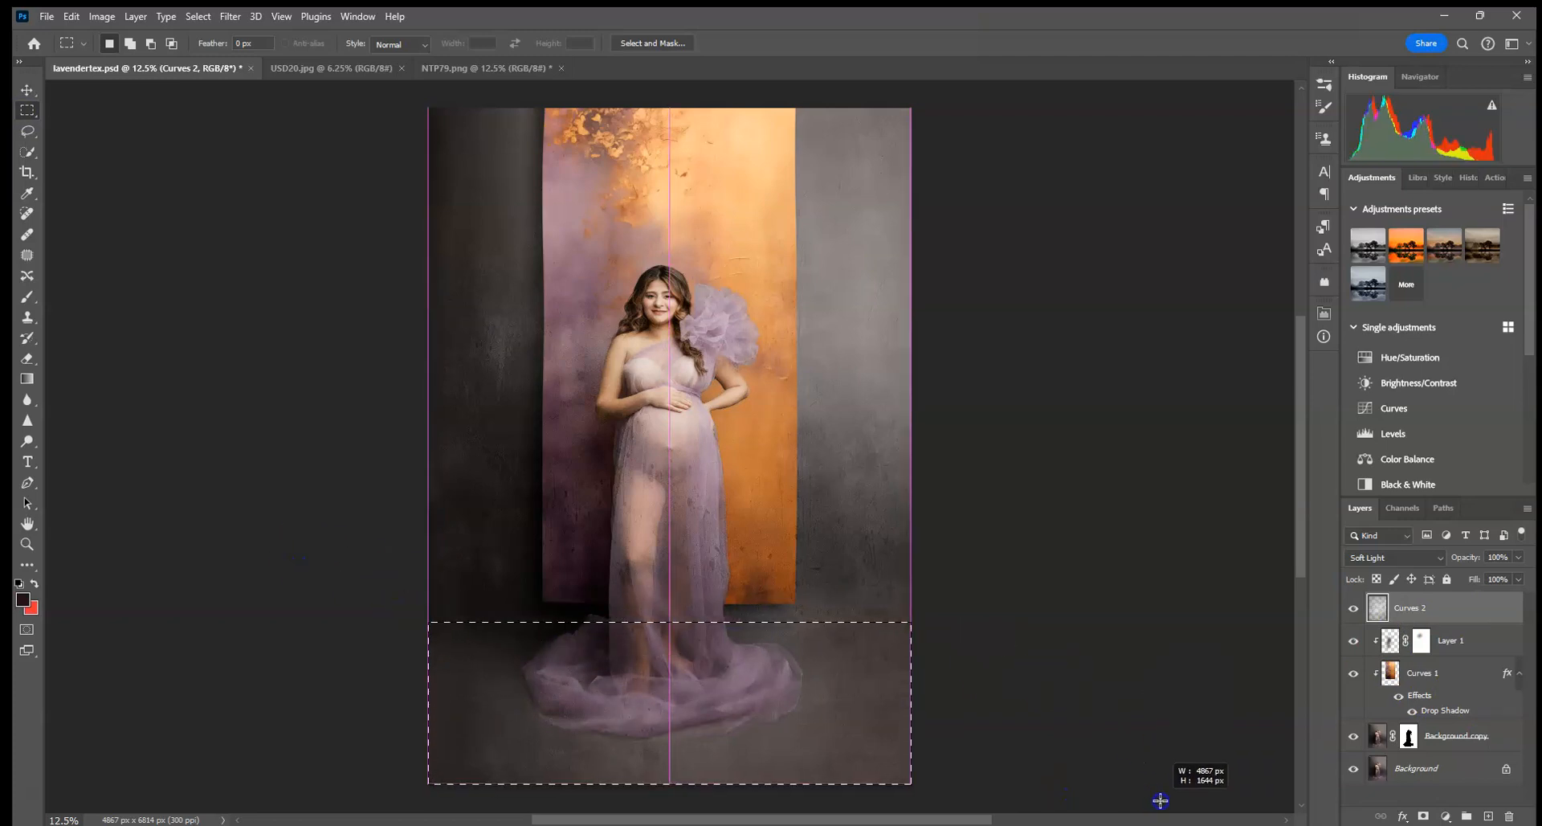
left_click_drag(947, 619, 299, 784)
Step: Apply a Perspective transform to the selected floor texture, spreading its lower corners outward to about 338% width, and clear the selection
left_click(71, 16)
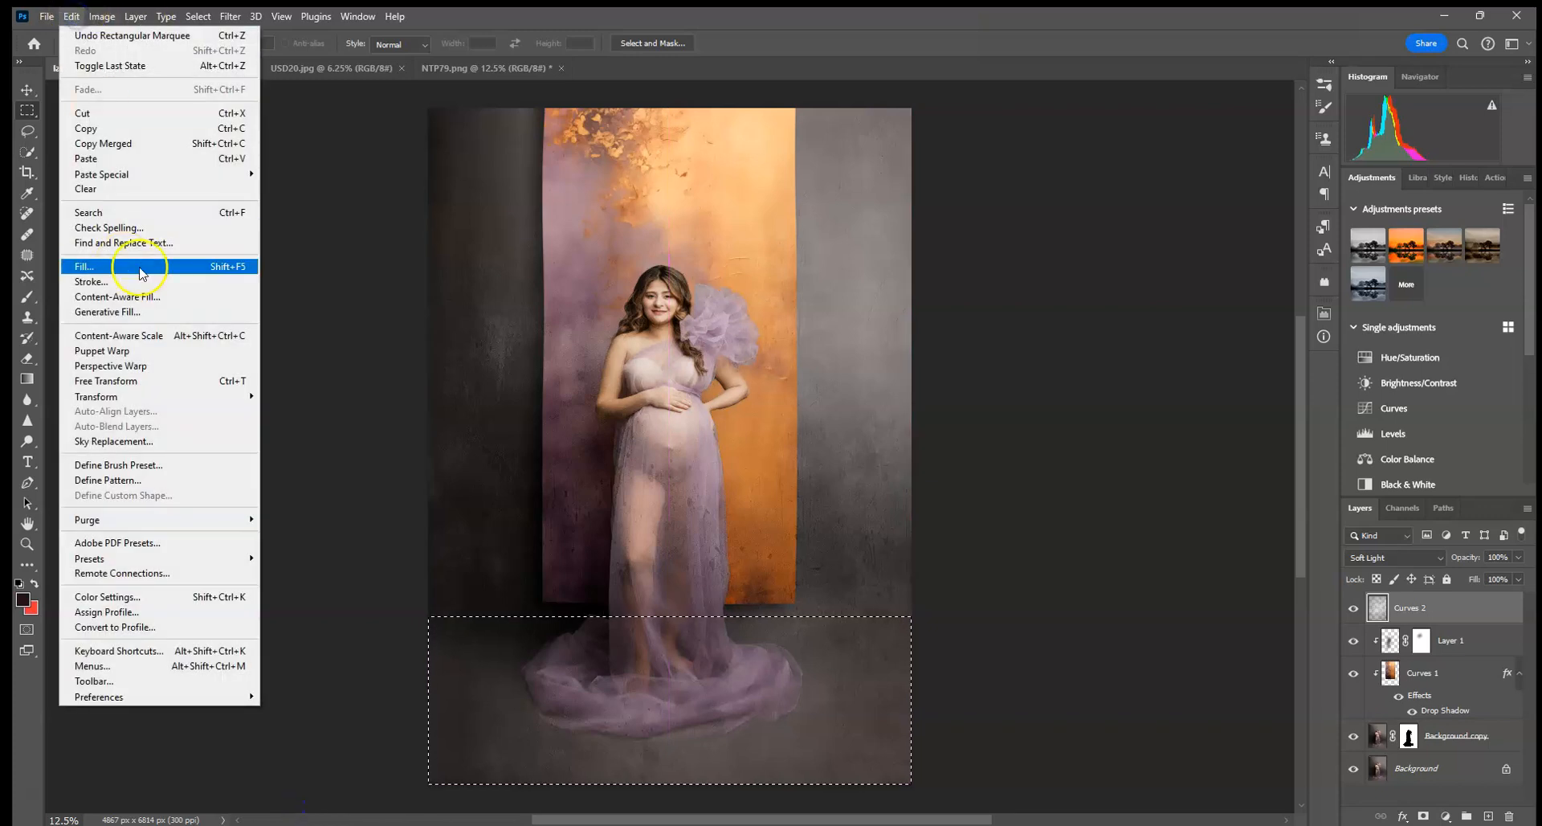
mouse_move(120, 397)
left_click(369, 481)
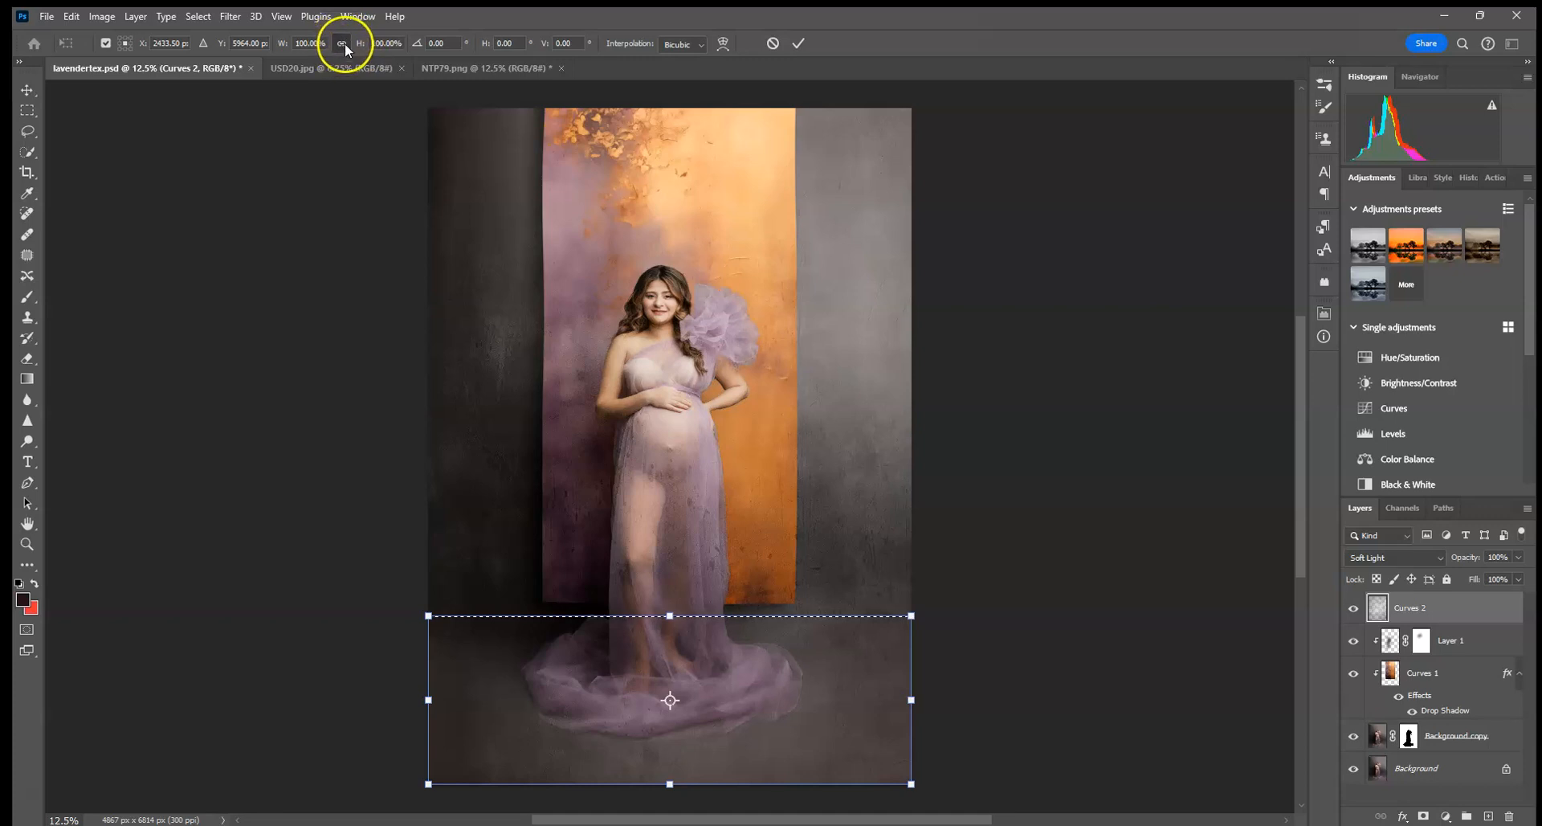
left_click_drag(429, 783, 12, 705)
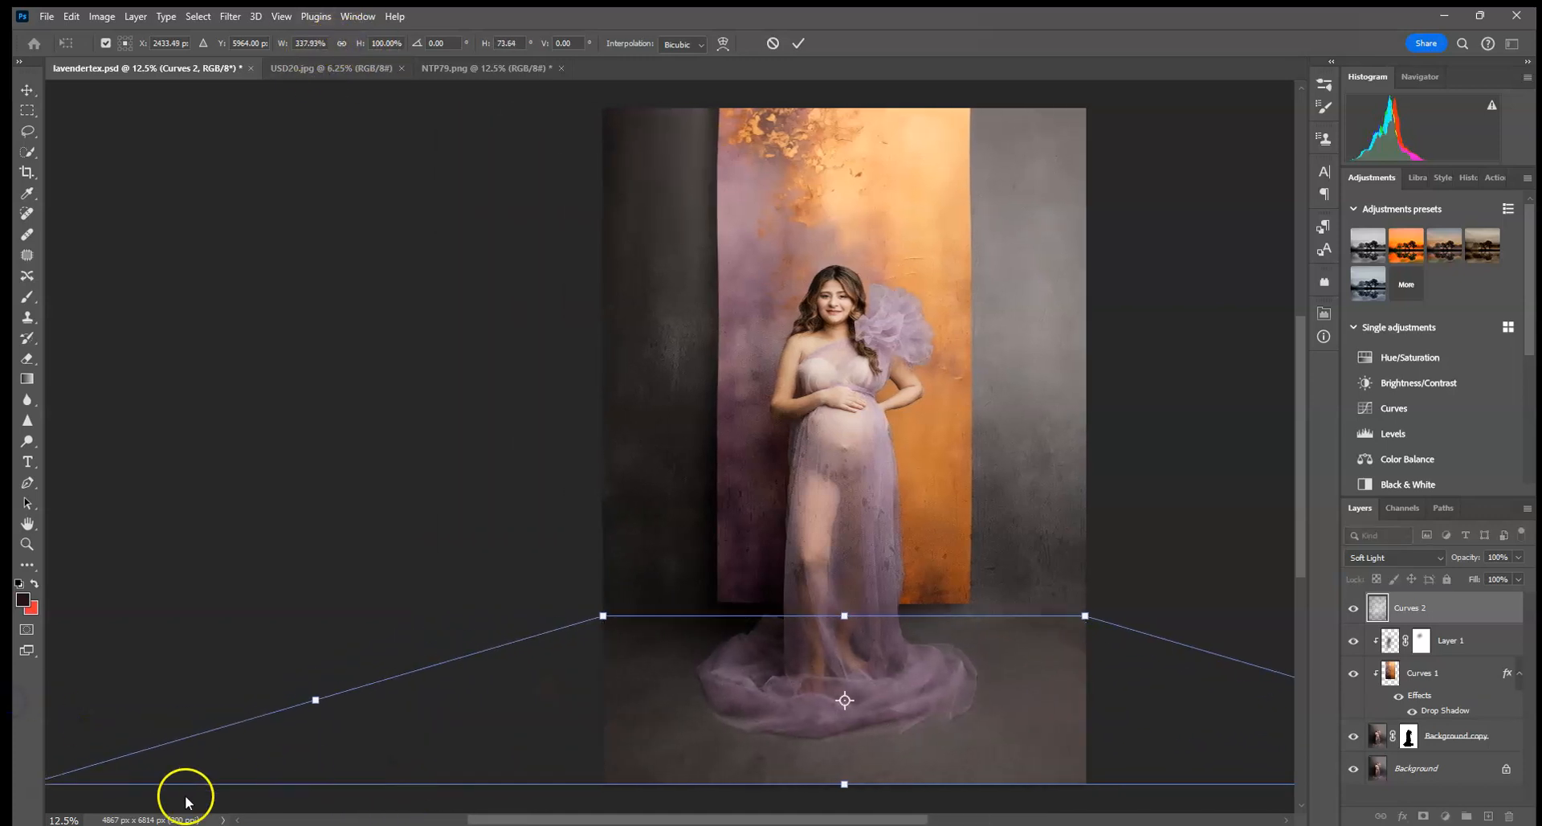
left_click_drag(1067, 548, 858, 549)
left_click(796, 43)
key("ctrl+d")
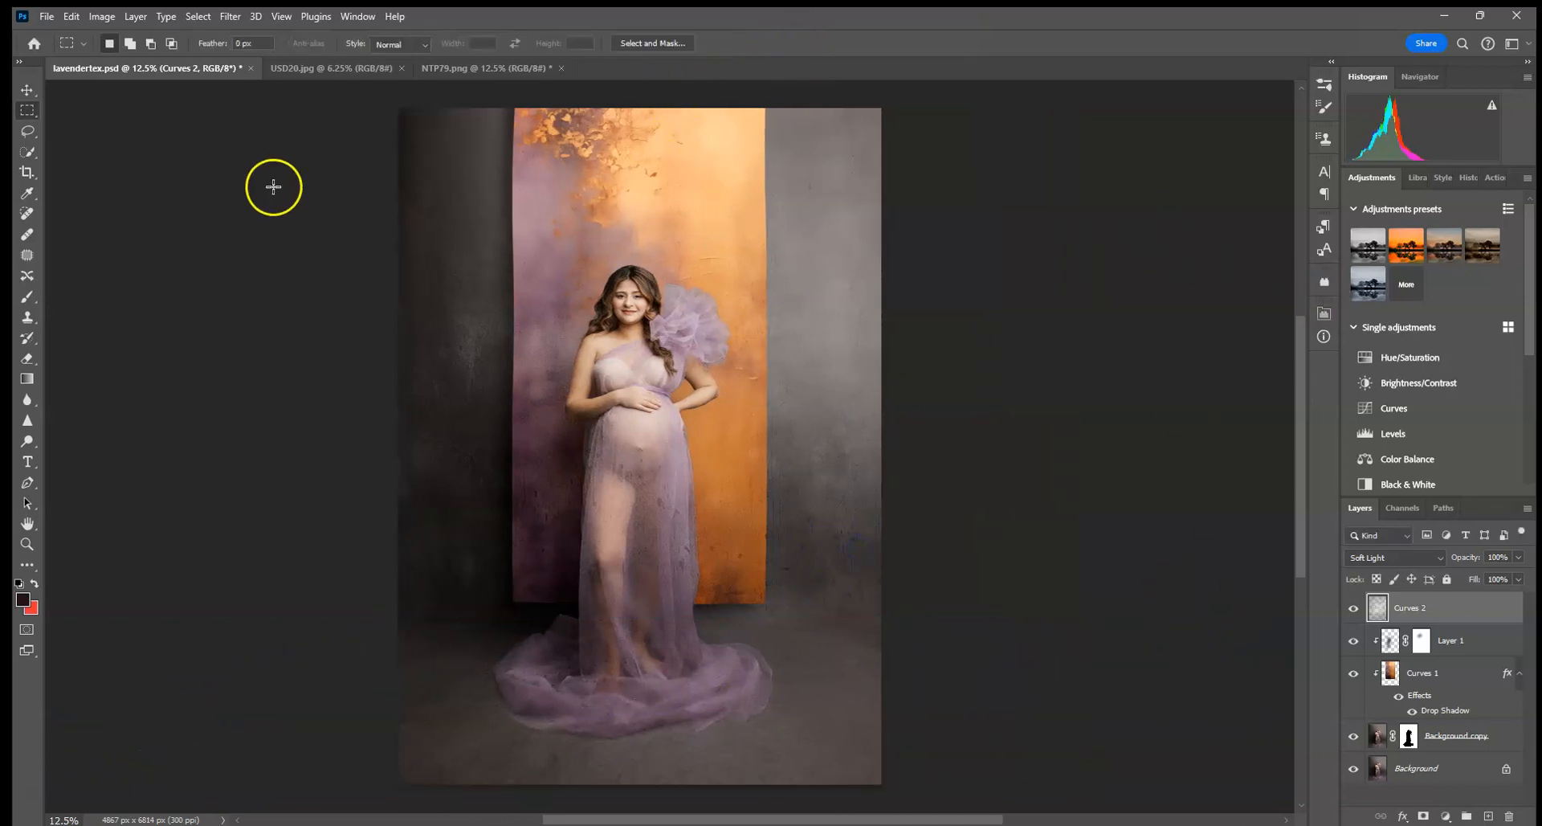
Step: Make the Curves 2 texture layer a clipping layer and move it below Curves 1, directly above Background copy
left_click(1442, 621, "alt")
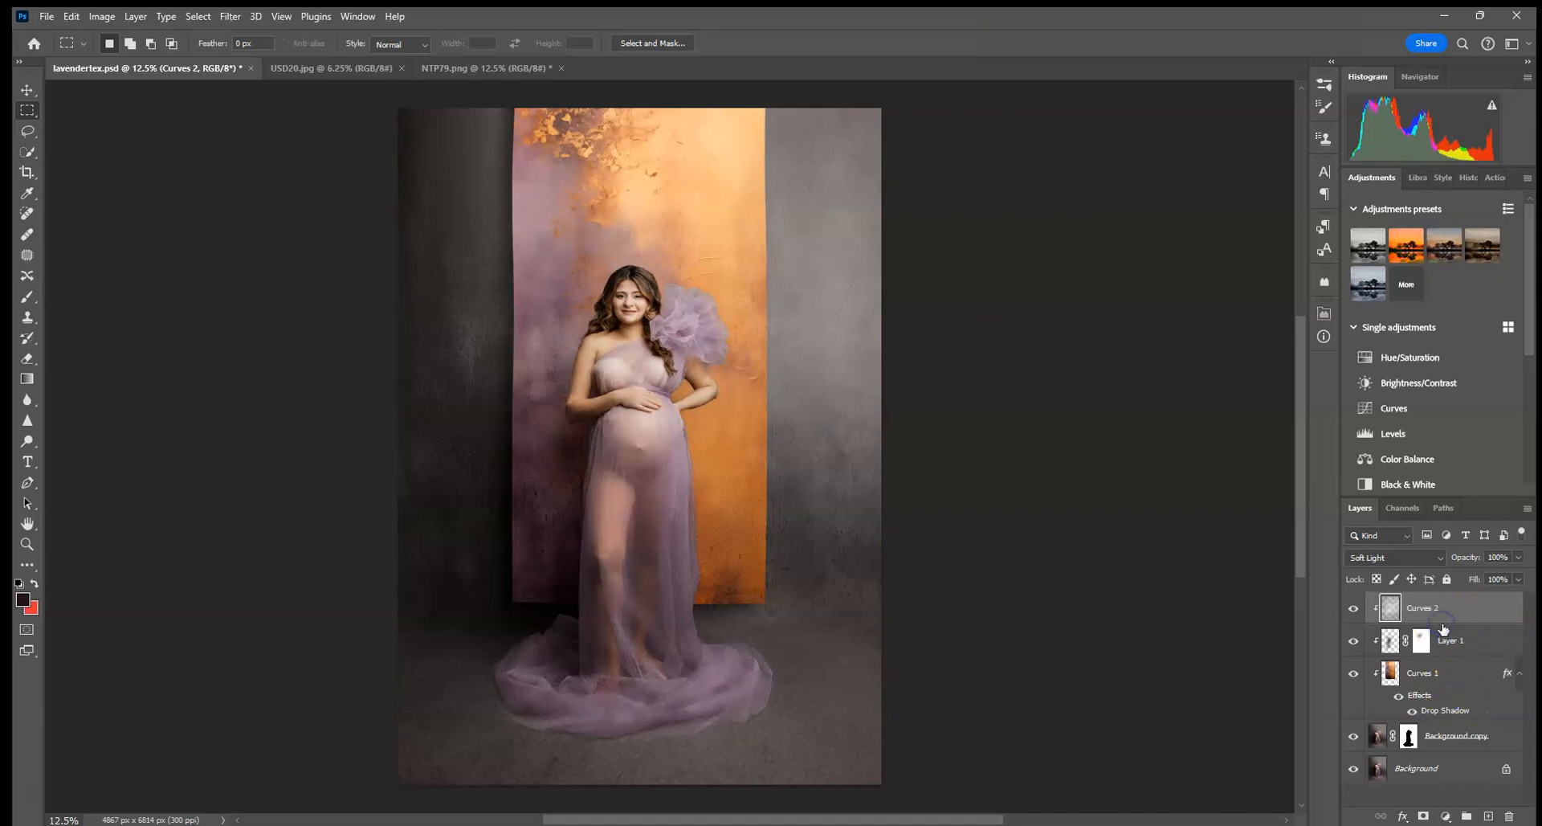
key("ctrl+plus")
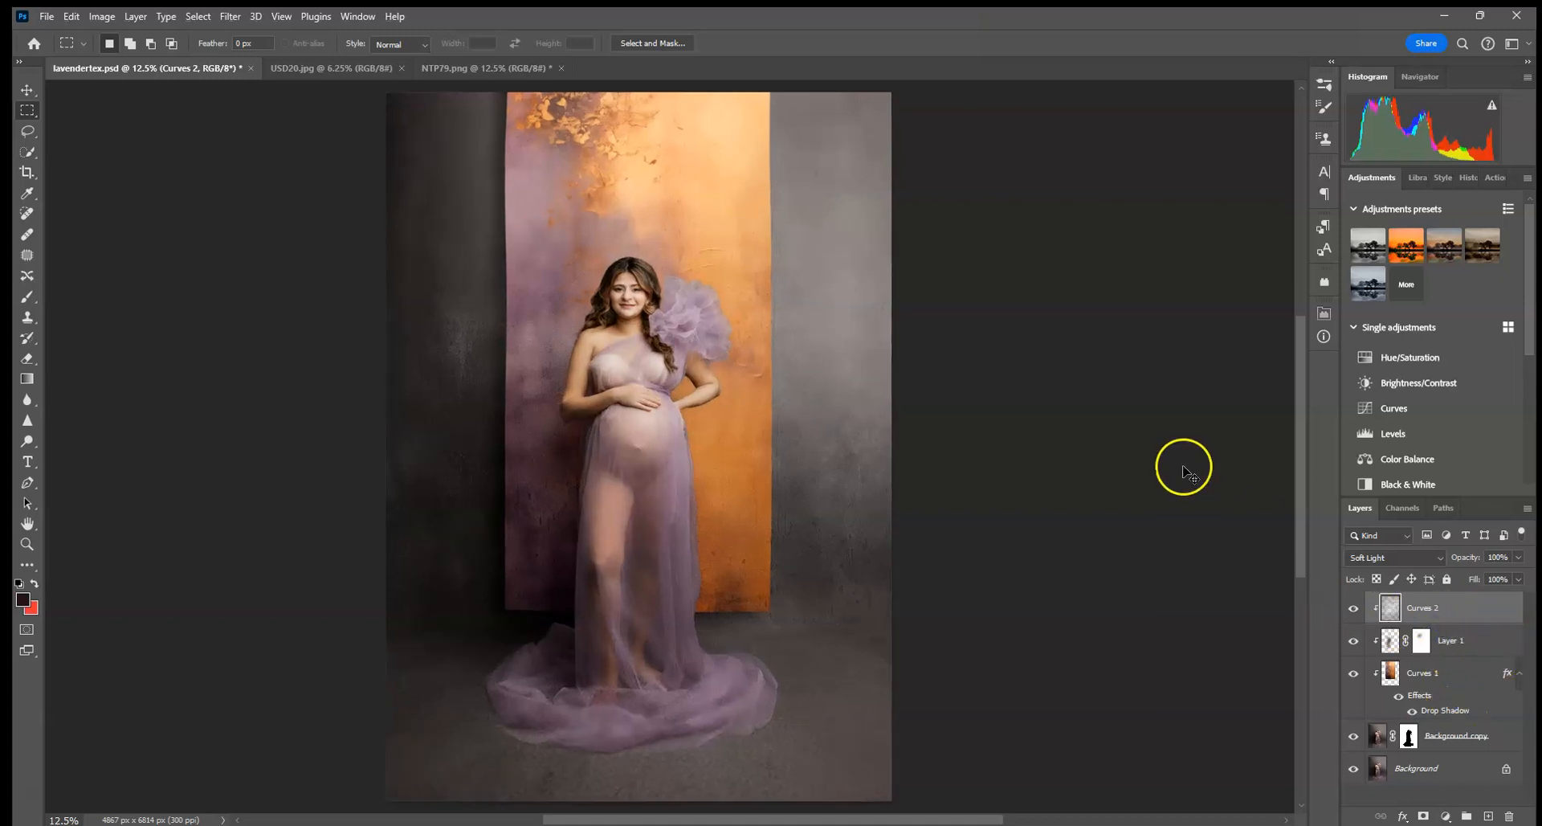
left_click_drag(951, 623, 961, 396)
left_click_drag(1508, 623, 1504, 705)
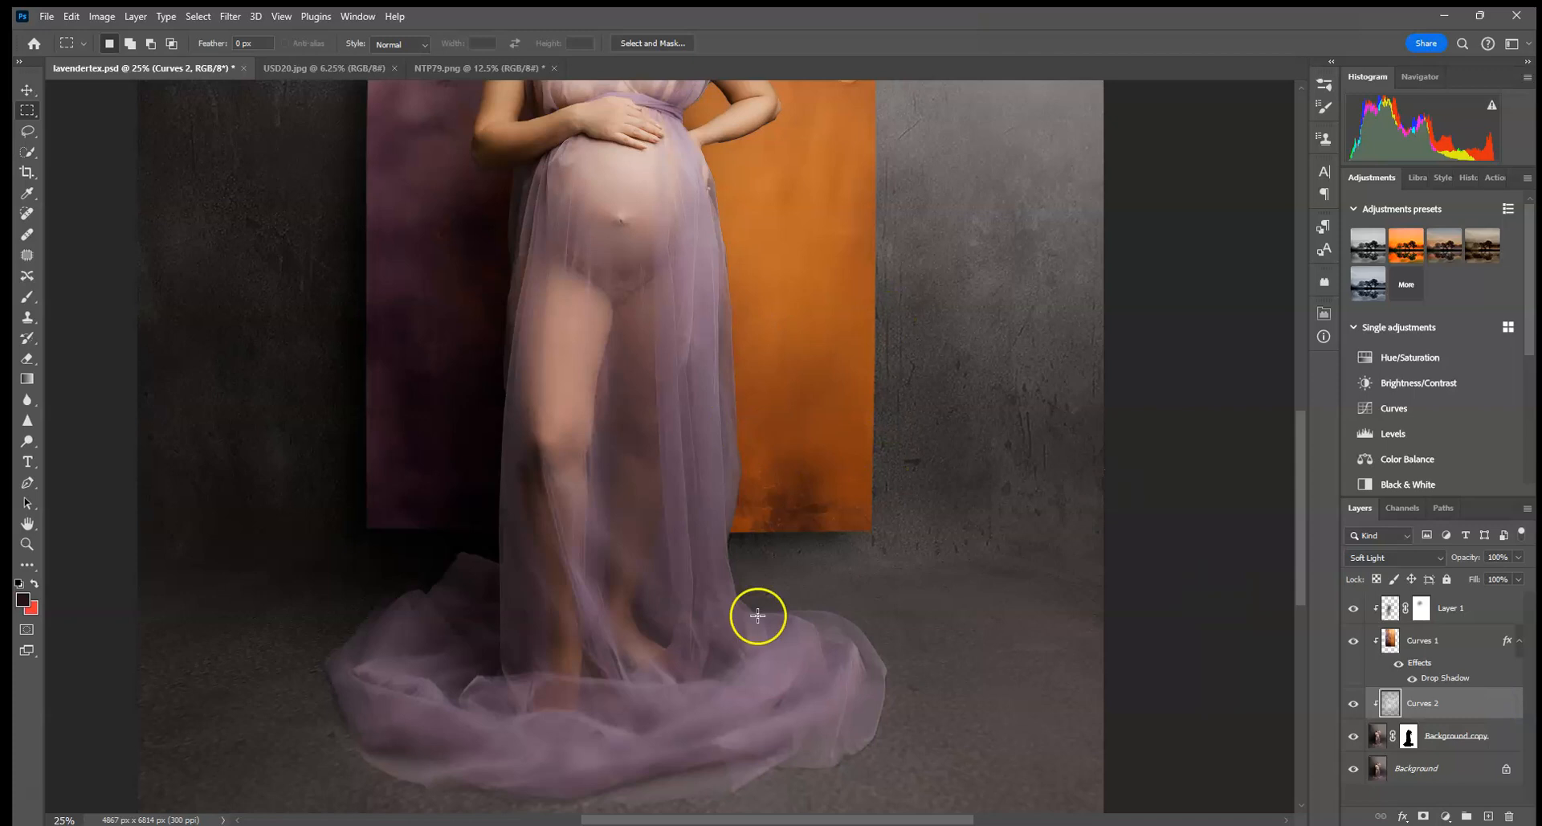
Step: Refine the Background copy mask around the dress train with a 291 px Soft Round brush at 10% opacity
left_click_drag(757, 620, 730, 477)
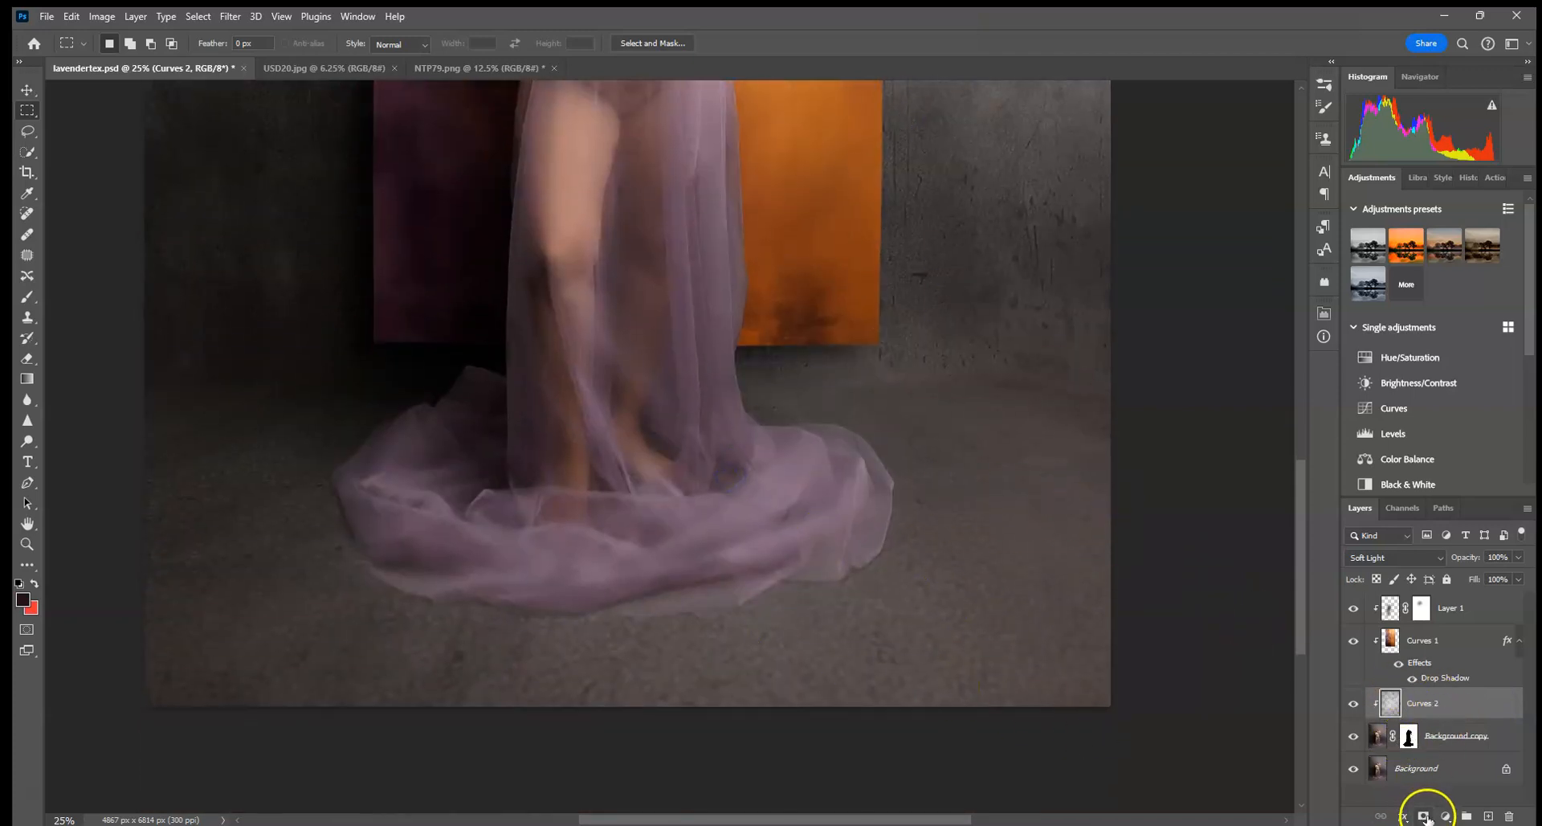
left_click(1410, 736)
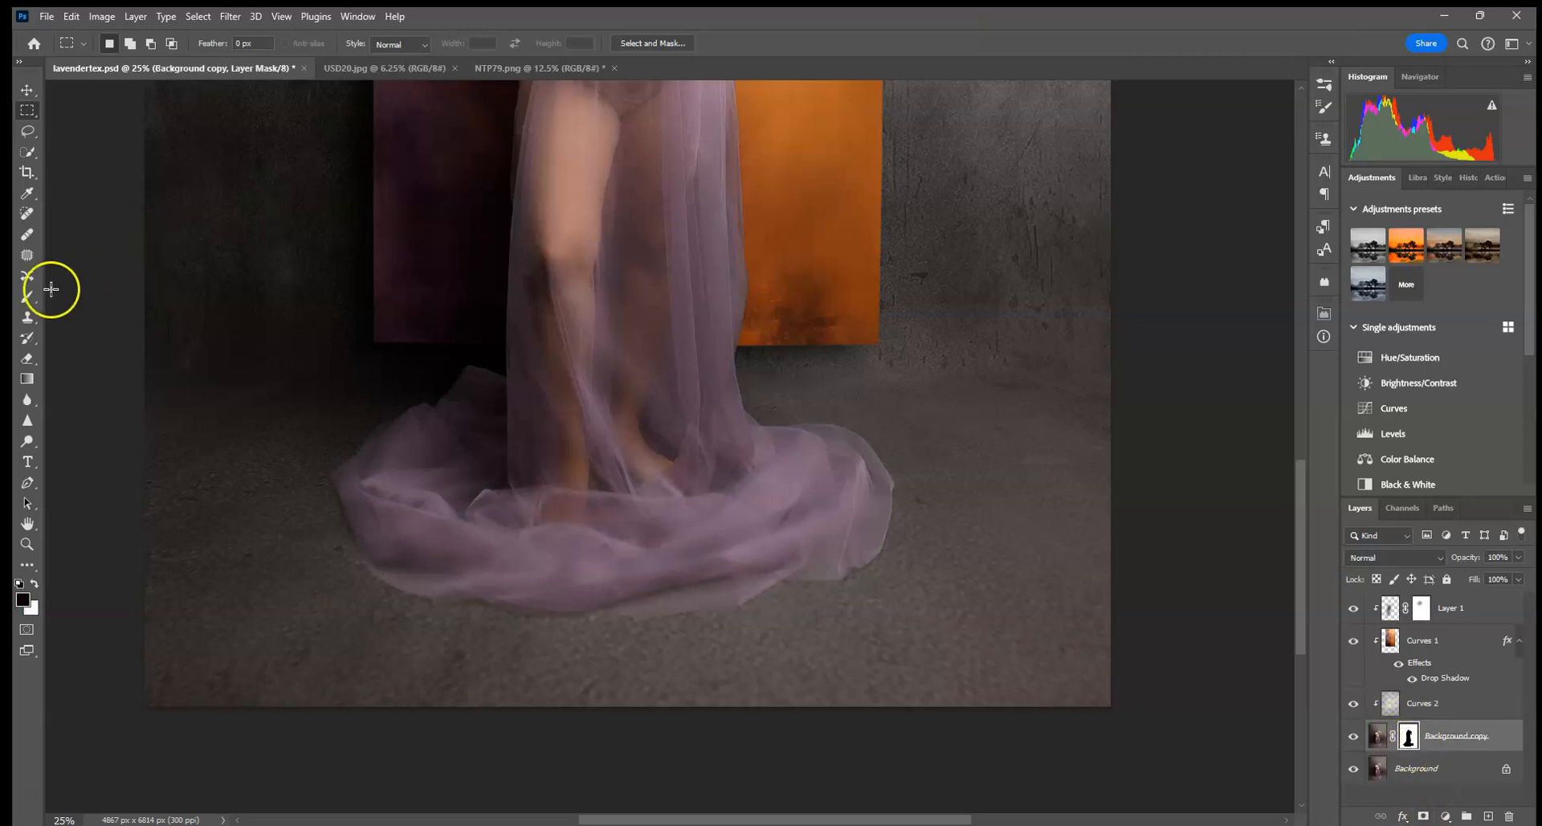
left_click(27, 296)
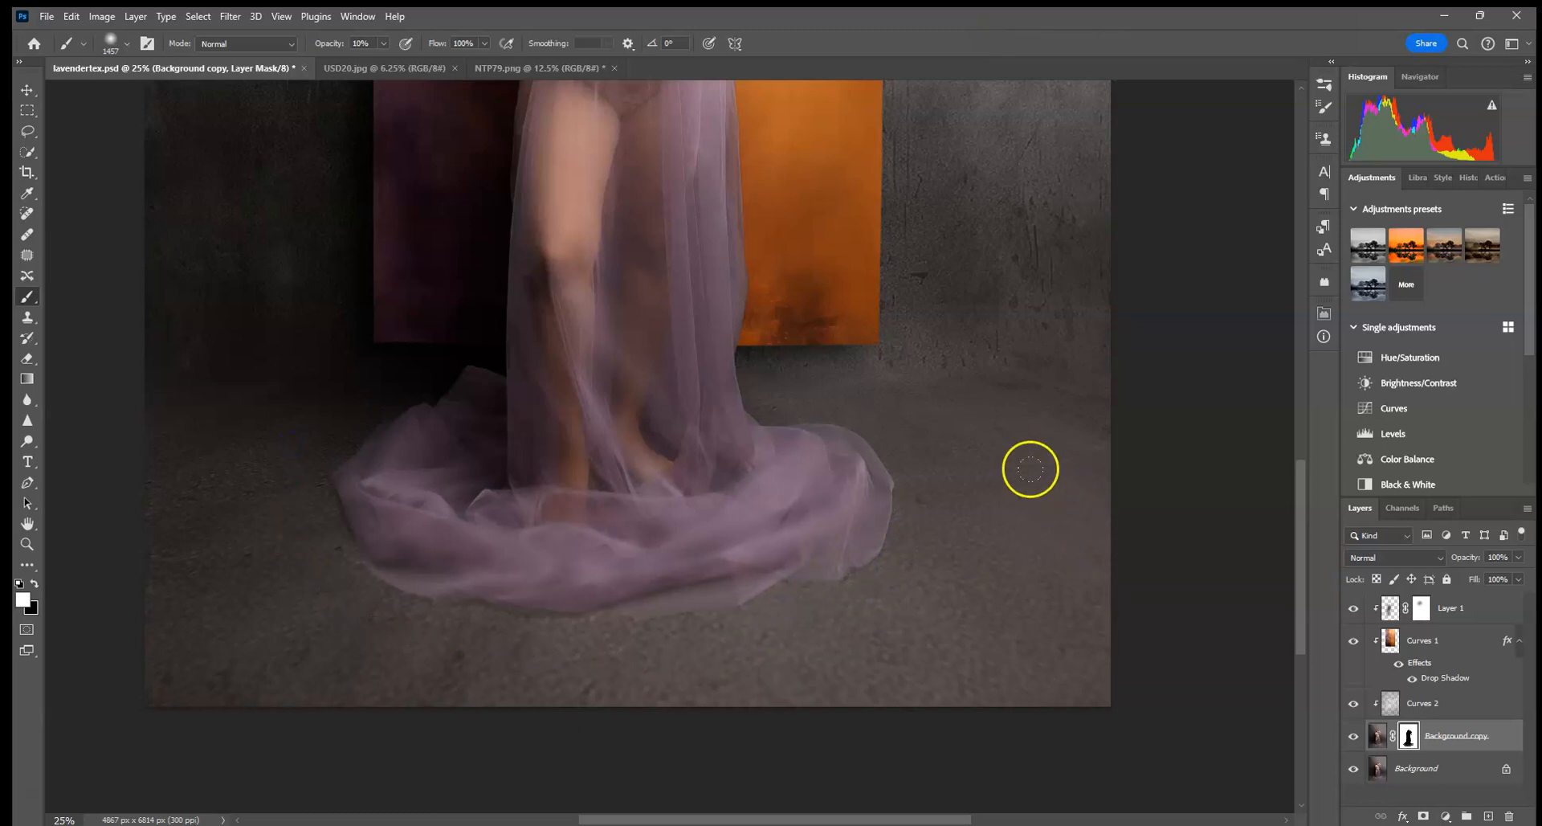
left_click(127, 43)
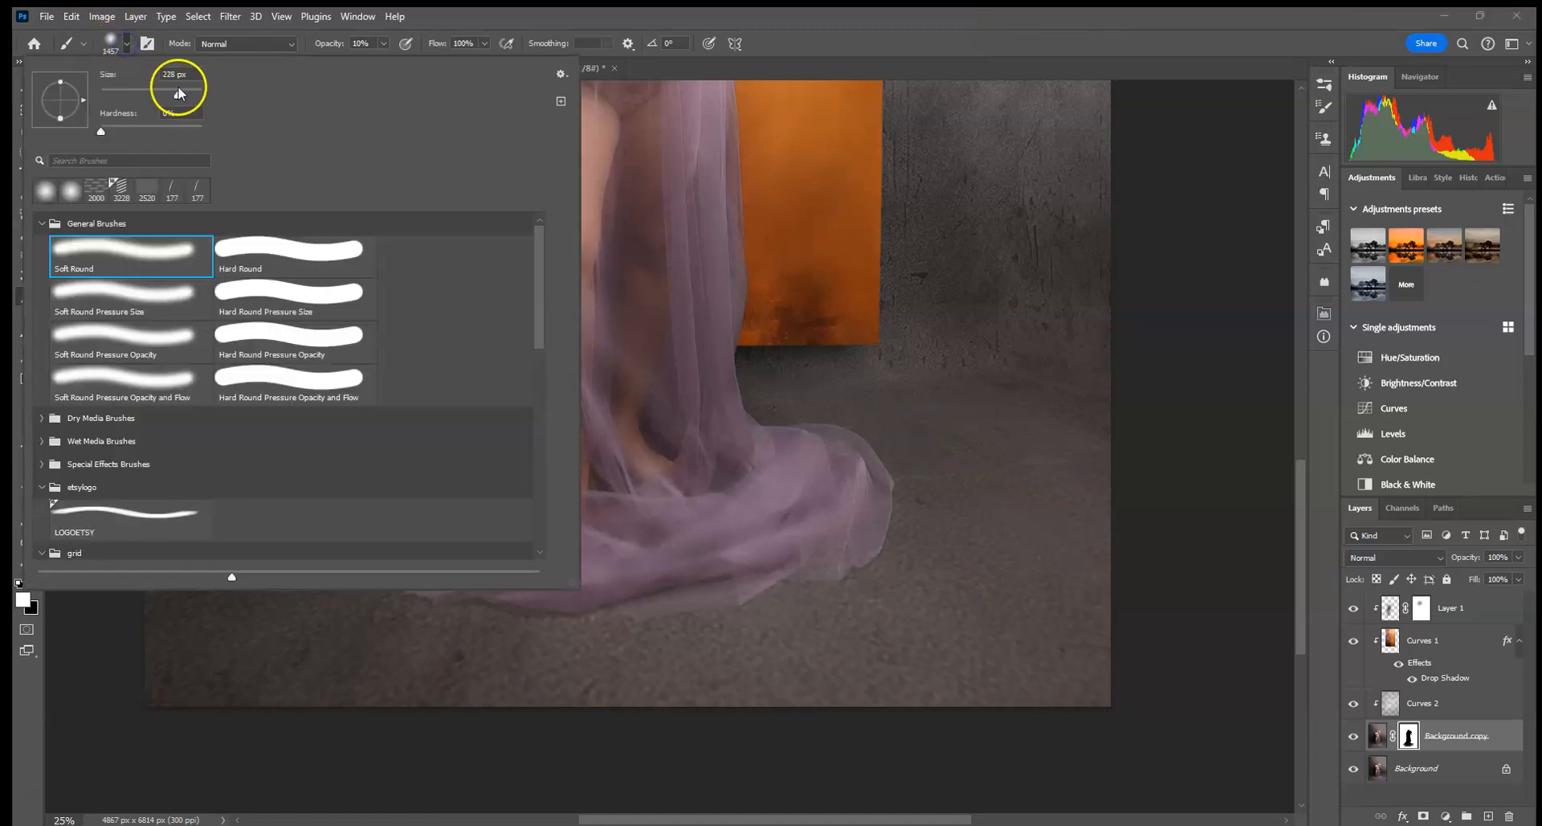
left_click(874, 380)
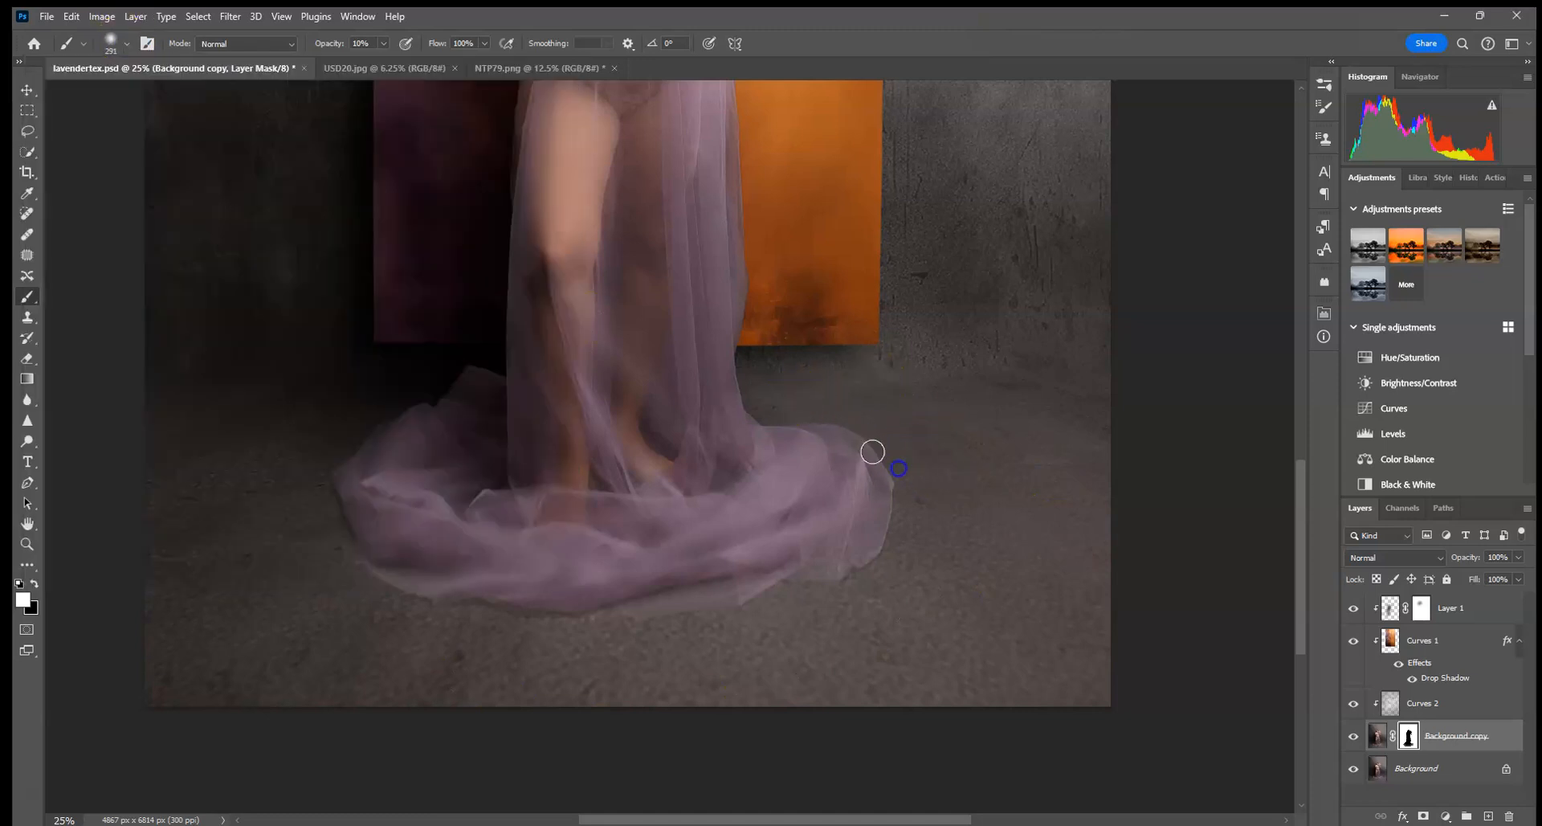
mouse_move(800, 497)
left_mouse_down()
mouse_move(776, 536)
mouse_move(849, 466)
left_mouse_up()
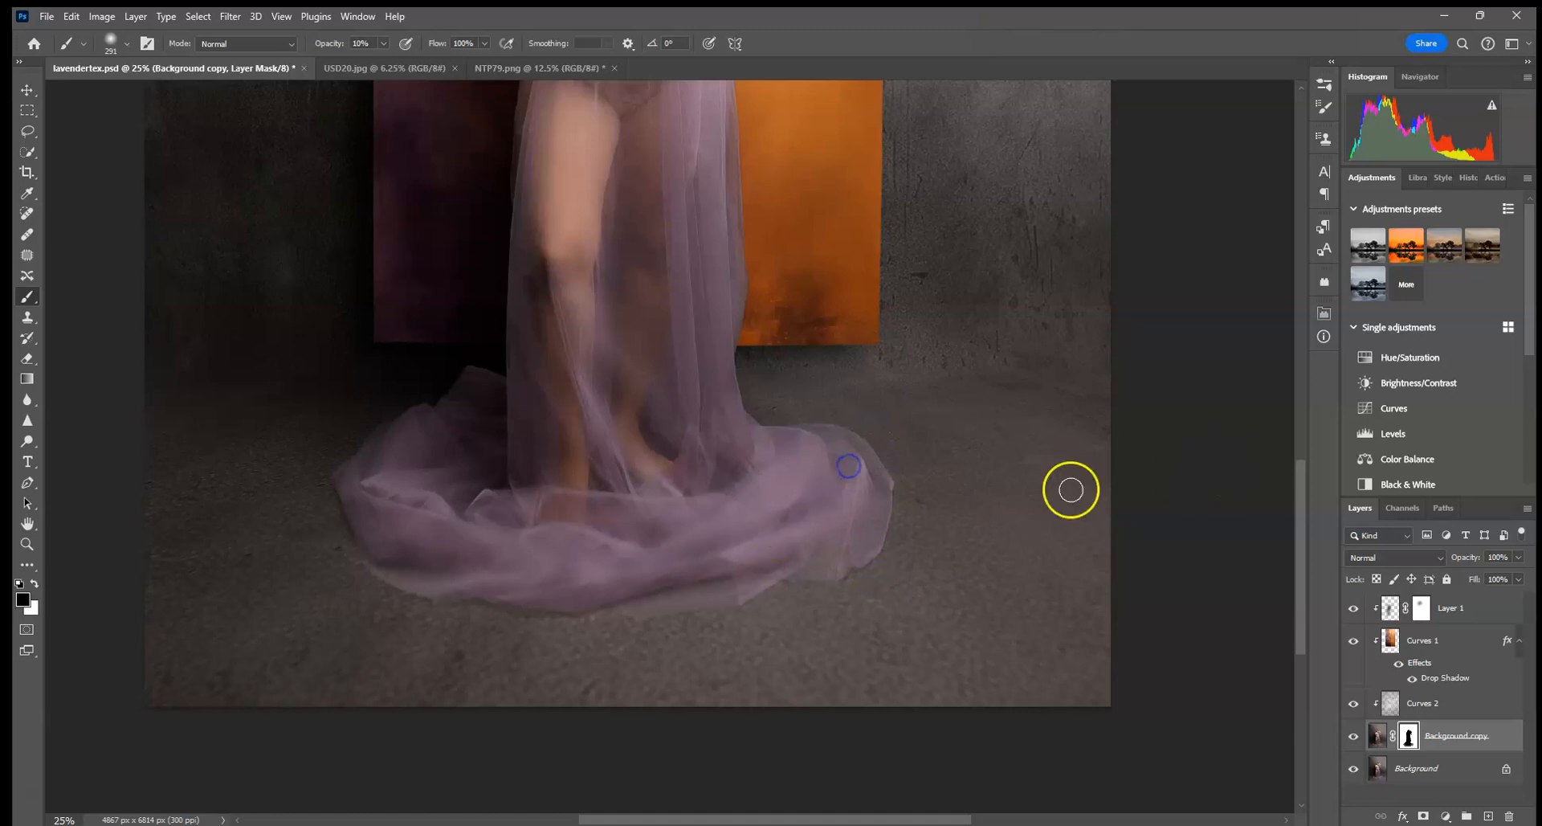
Step: Lower the Curves 2 texture layer's opacity to 70% and reapply the last used filter to it
key("ctrl+0")
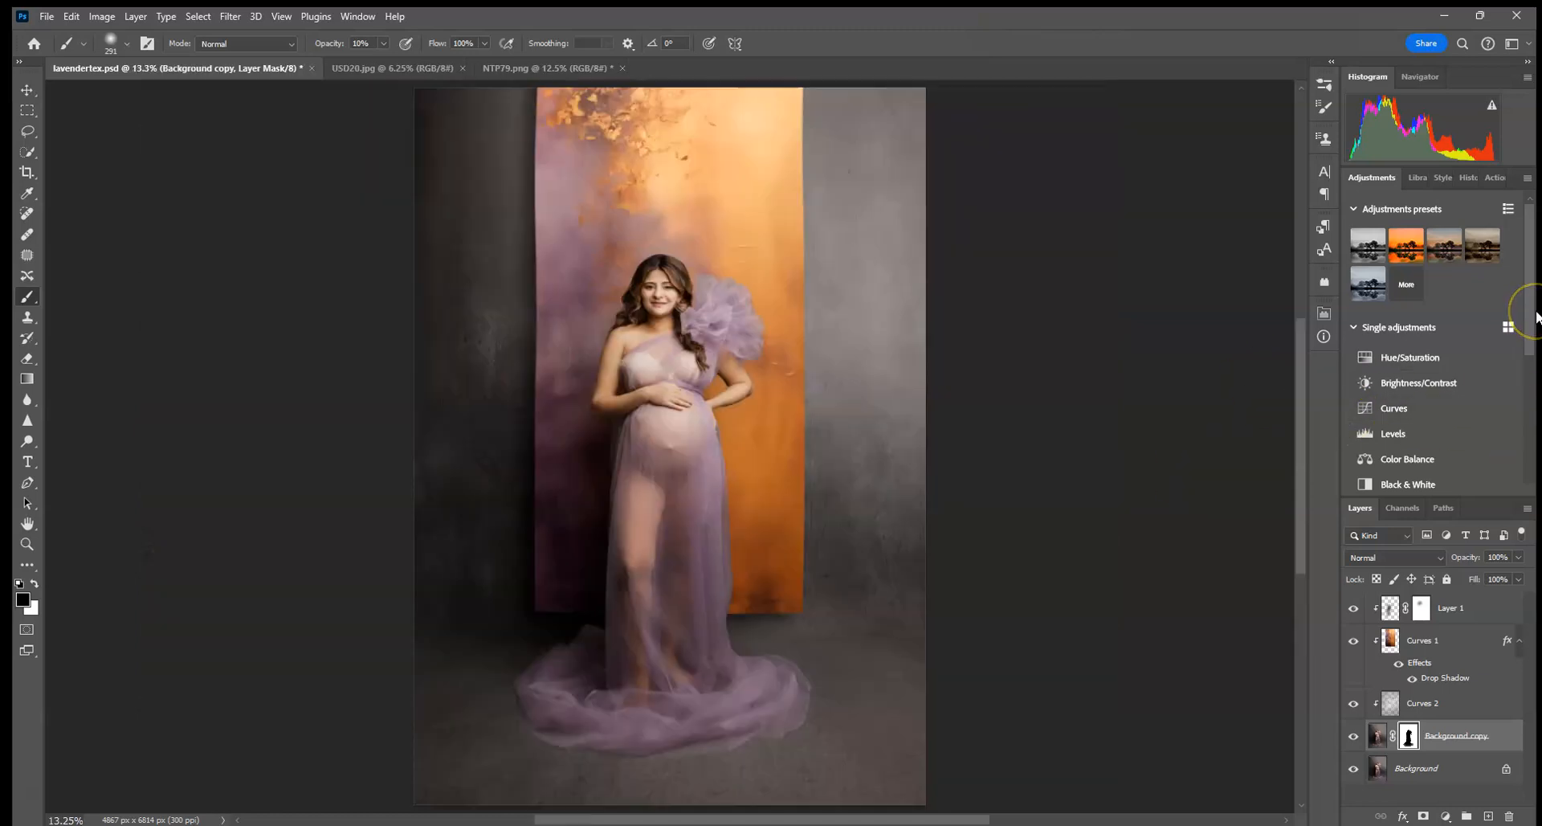
key("ctrl+minus")
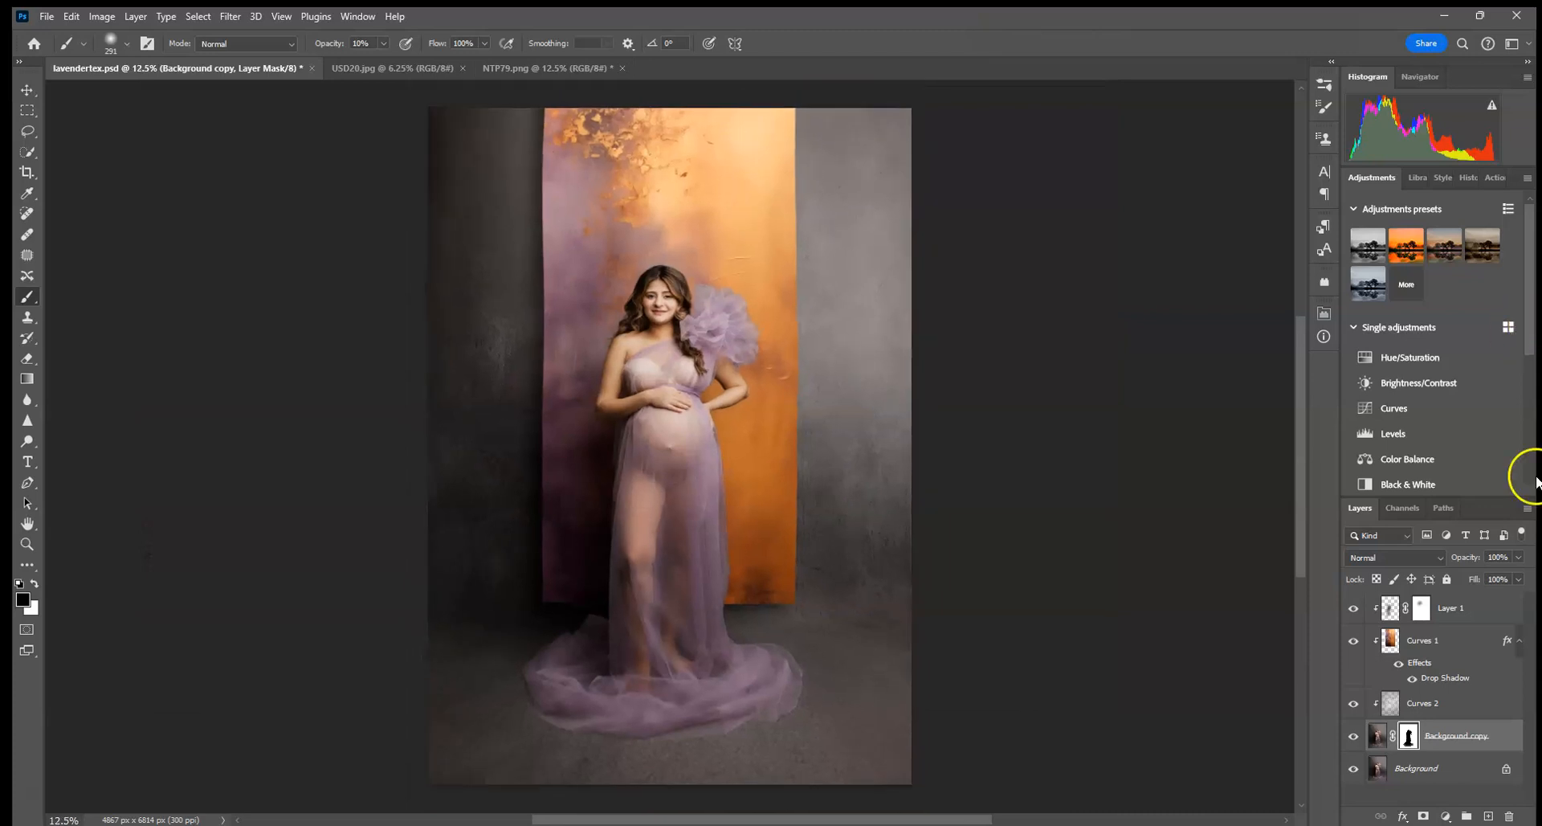
left_click(1418, 703)
left_click(1518, 557)
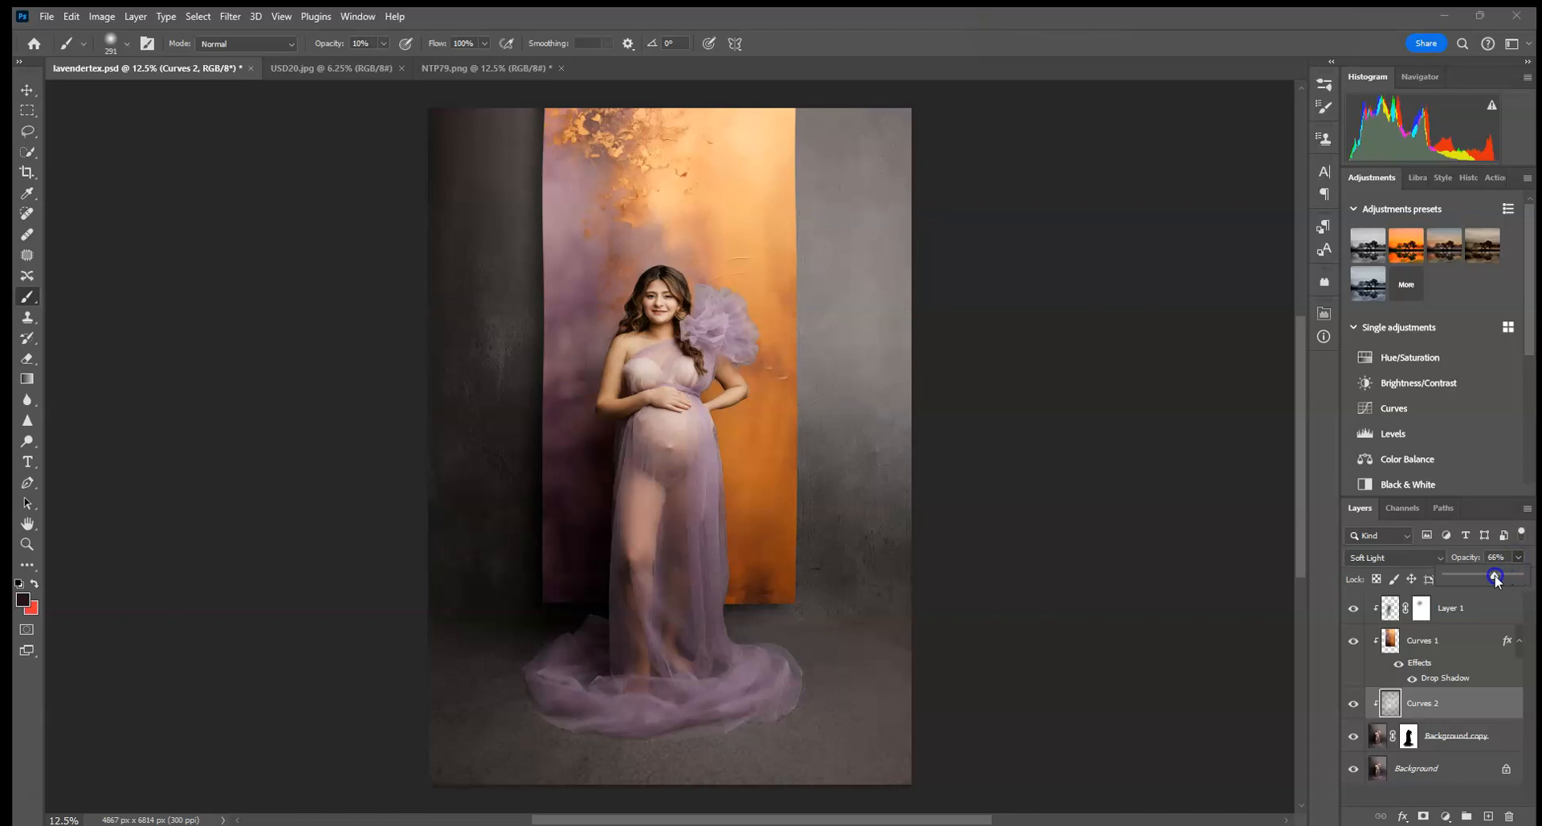
left_click(231, 16)
left_click(256, 33)
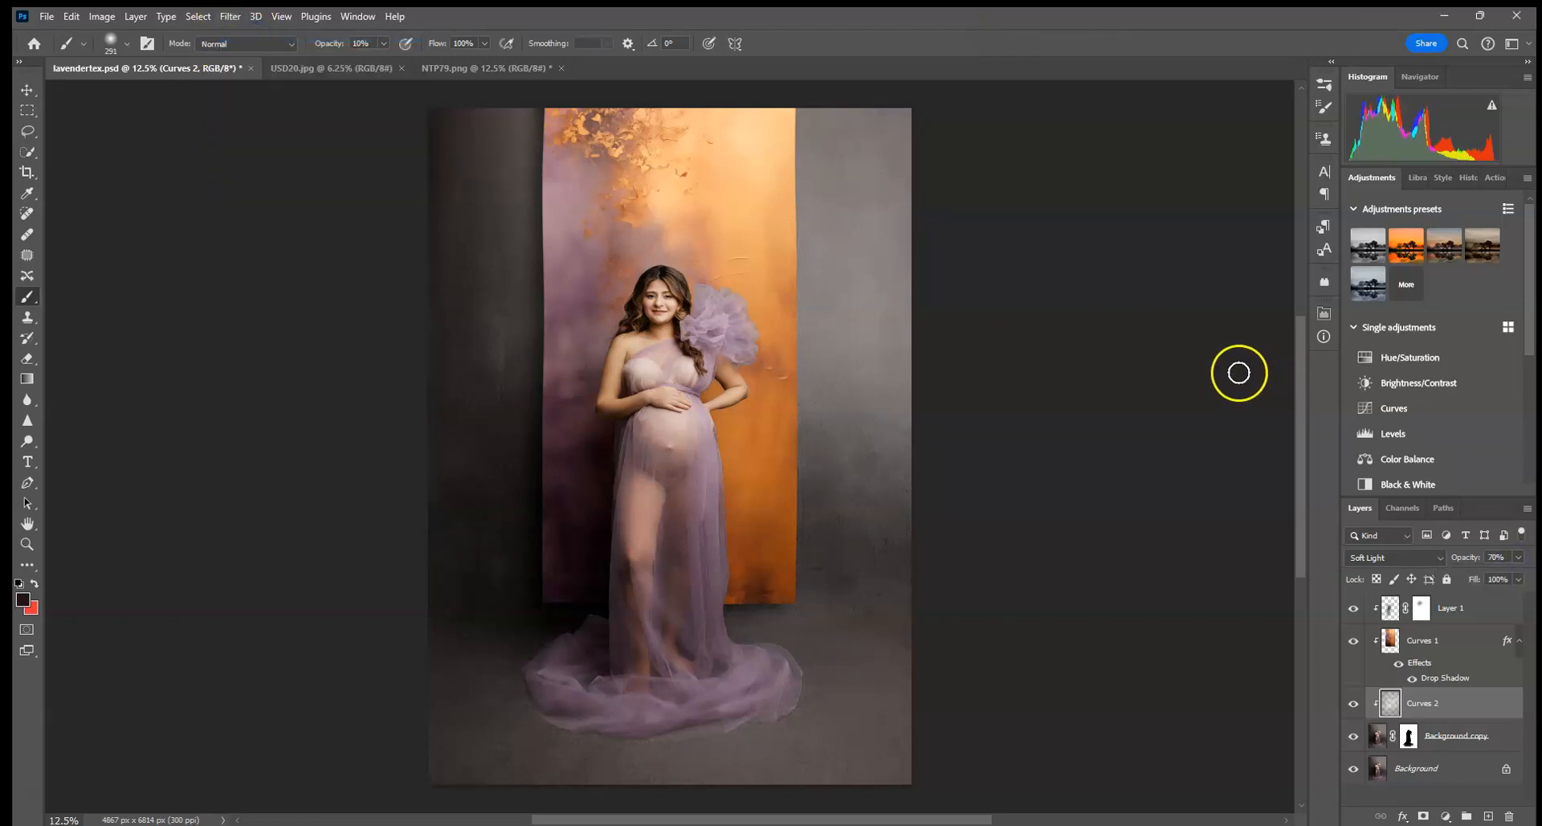
Step: Toggle the Curves 2 texture layer's visibility to compare the portrait with and without it
left_click(1354, 705)
left_click(1353, 705)
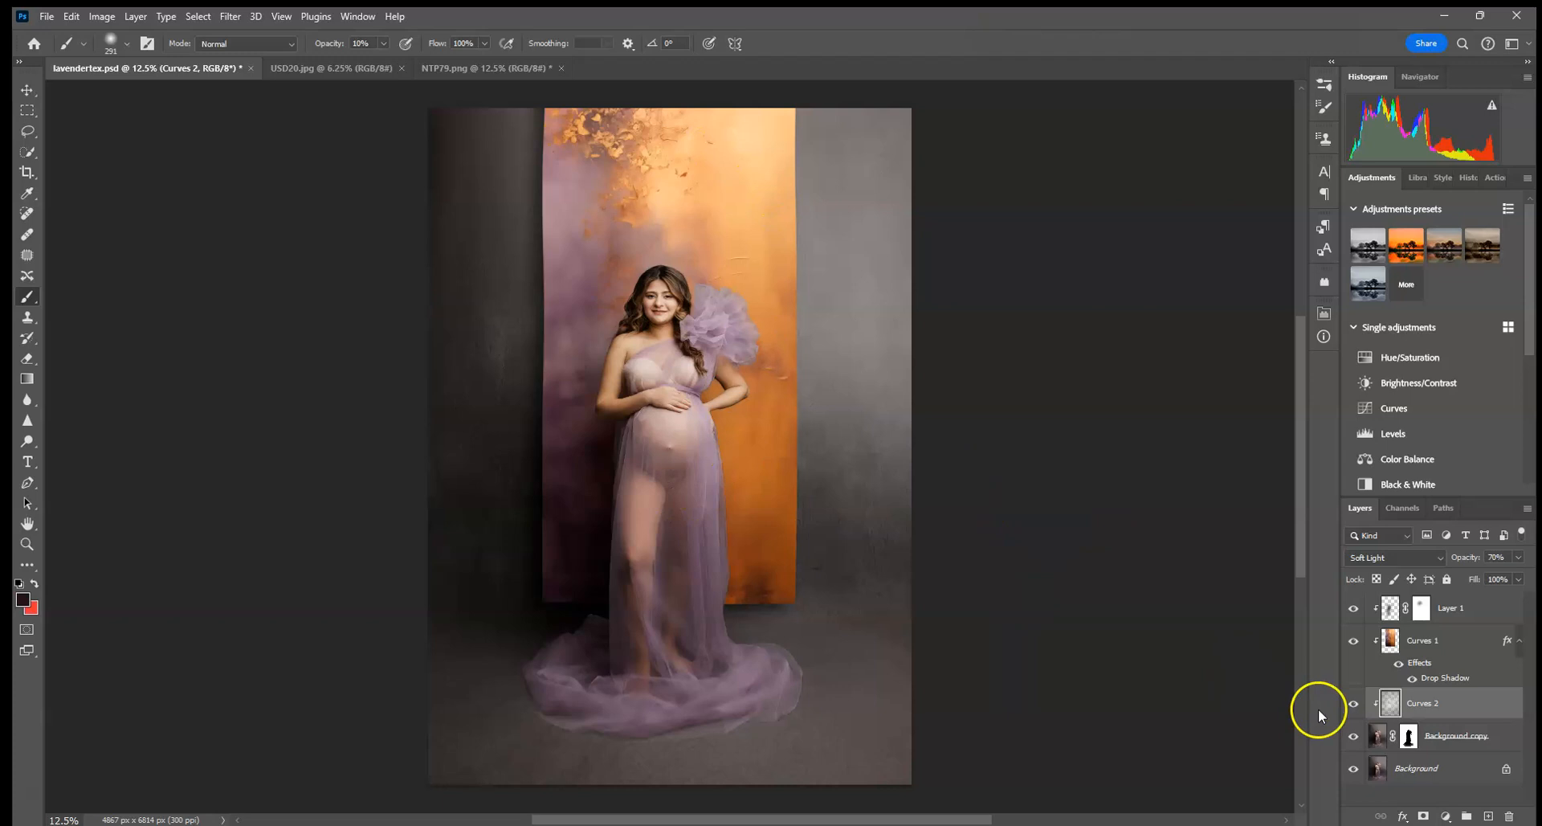
left_click(1351, 707)
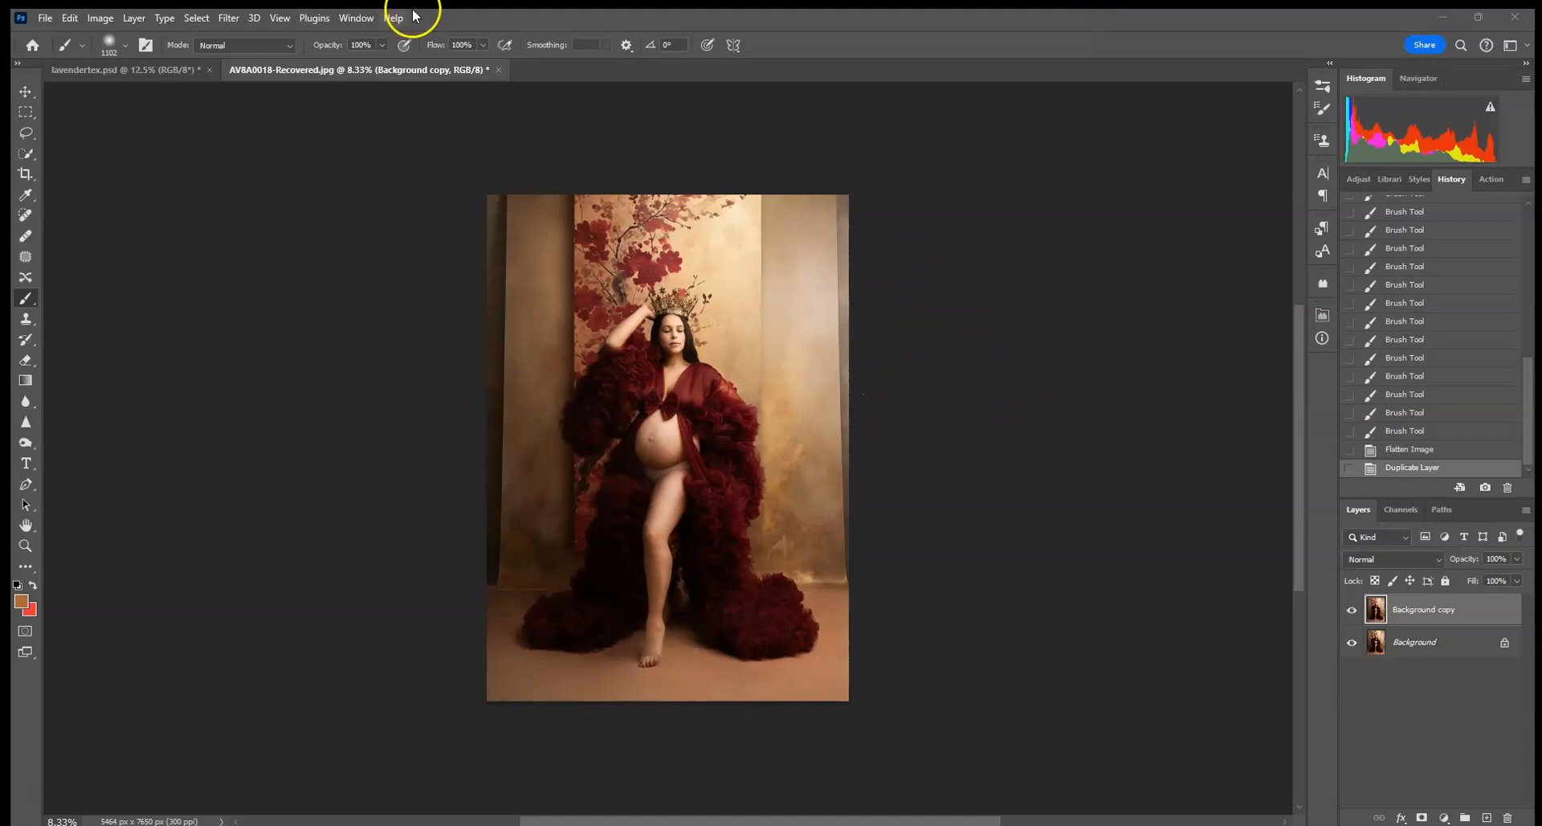
Step: Compare the backdrop shadows in lavendertex.psd with those in AV8A0018-Recovered.jpg, ending on the latter
left_click(122, 71)
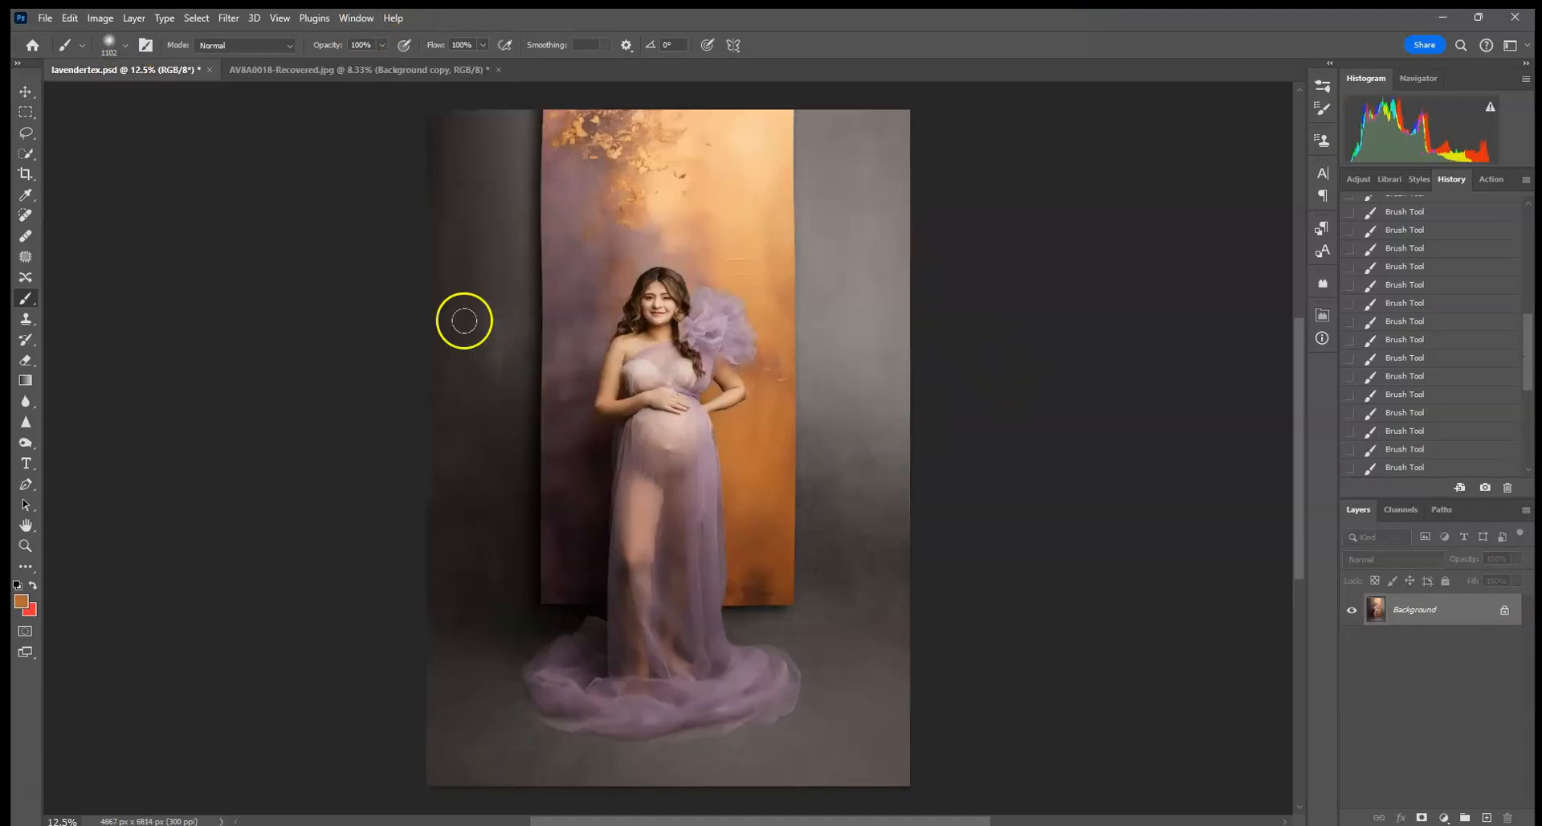
left_click(272, 74)
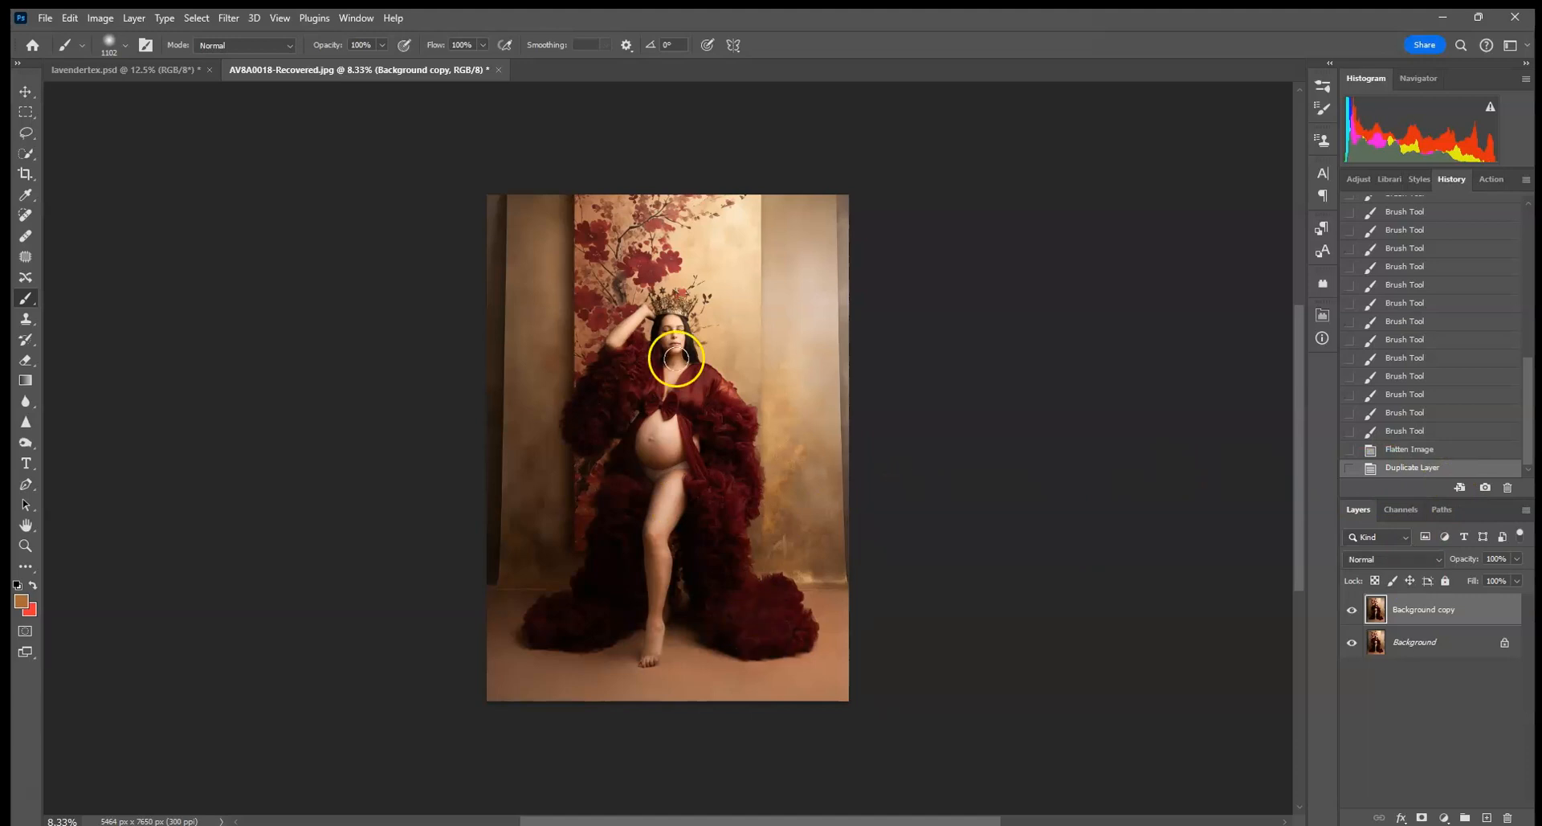
left_click(161, 72)
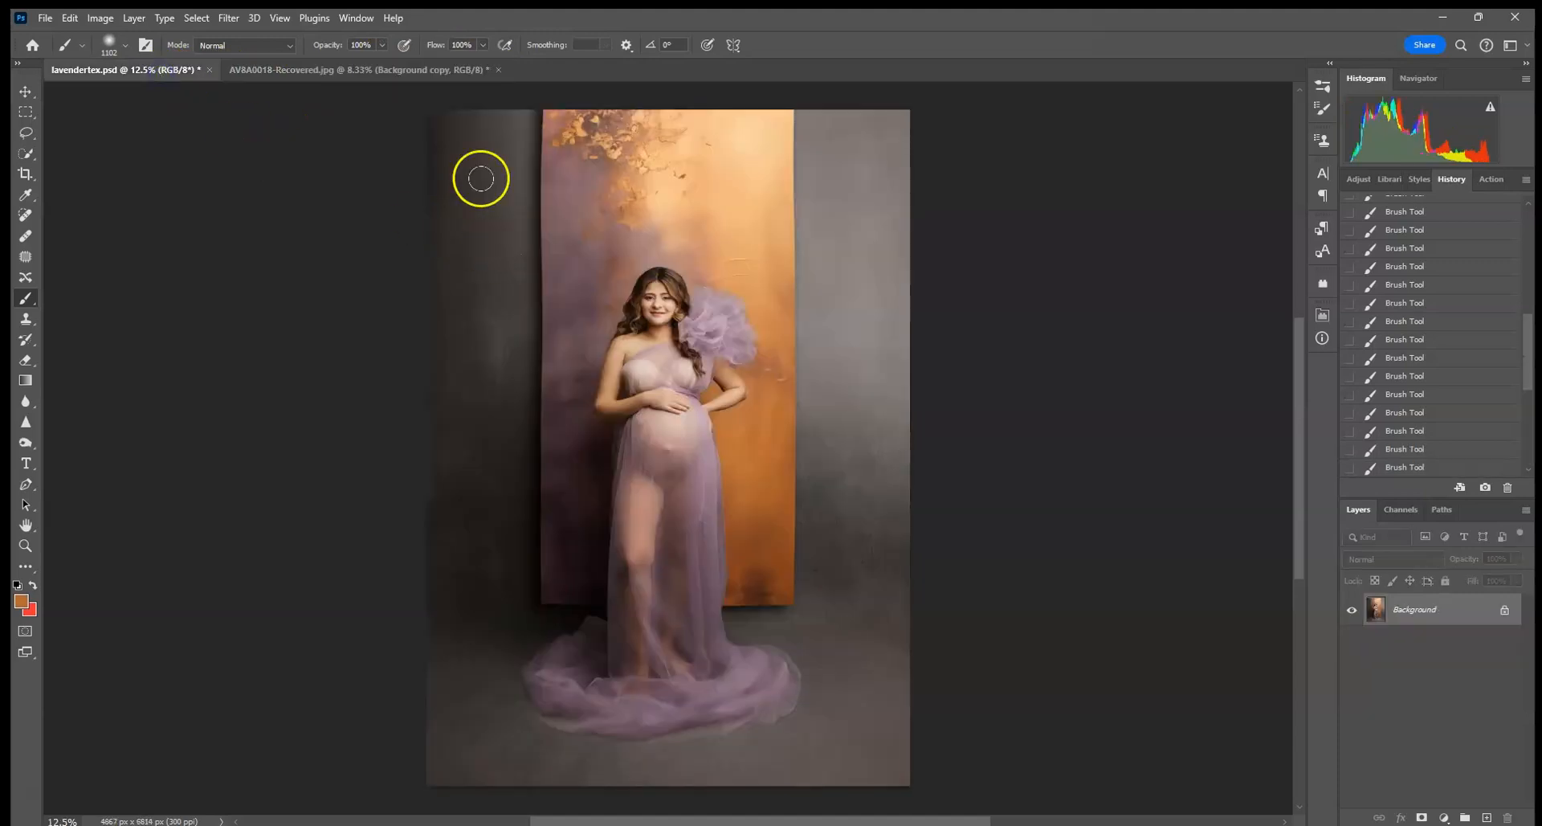
left_click(338, 69)
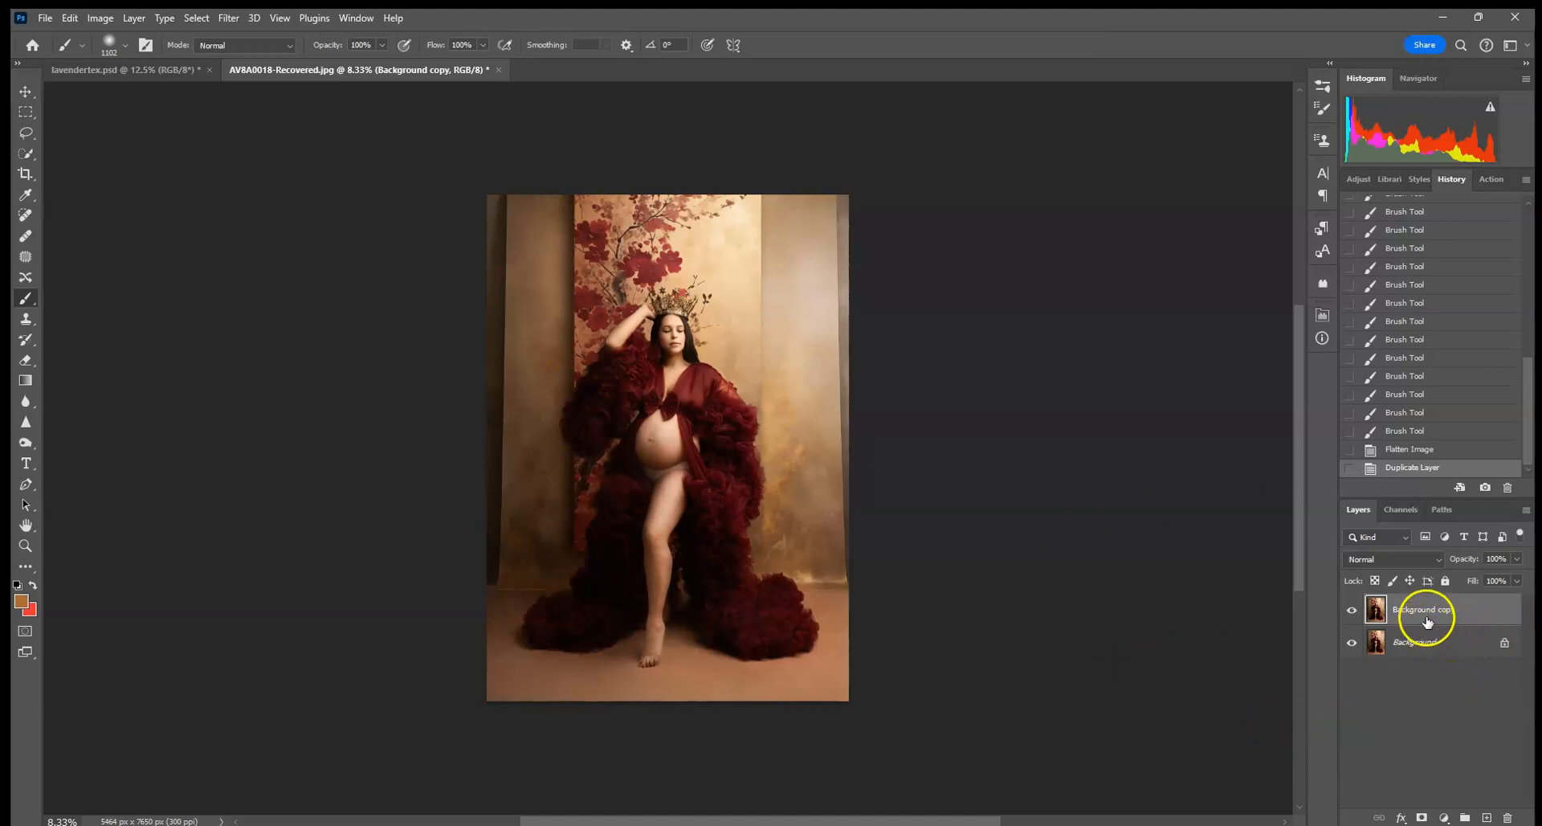
Step: Replace Background copy with a fresh duplicate of Background and try to clone stamp away the wall shadow beside the floral backdrop at 64% opacity
left_click_drag(1456, 622, 1508, 814)
left_click_drag(1468, 612, 1487, 816)
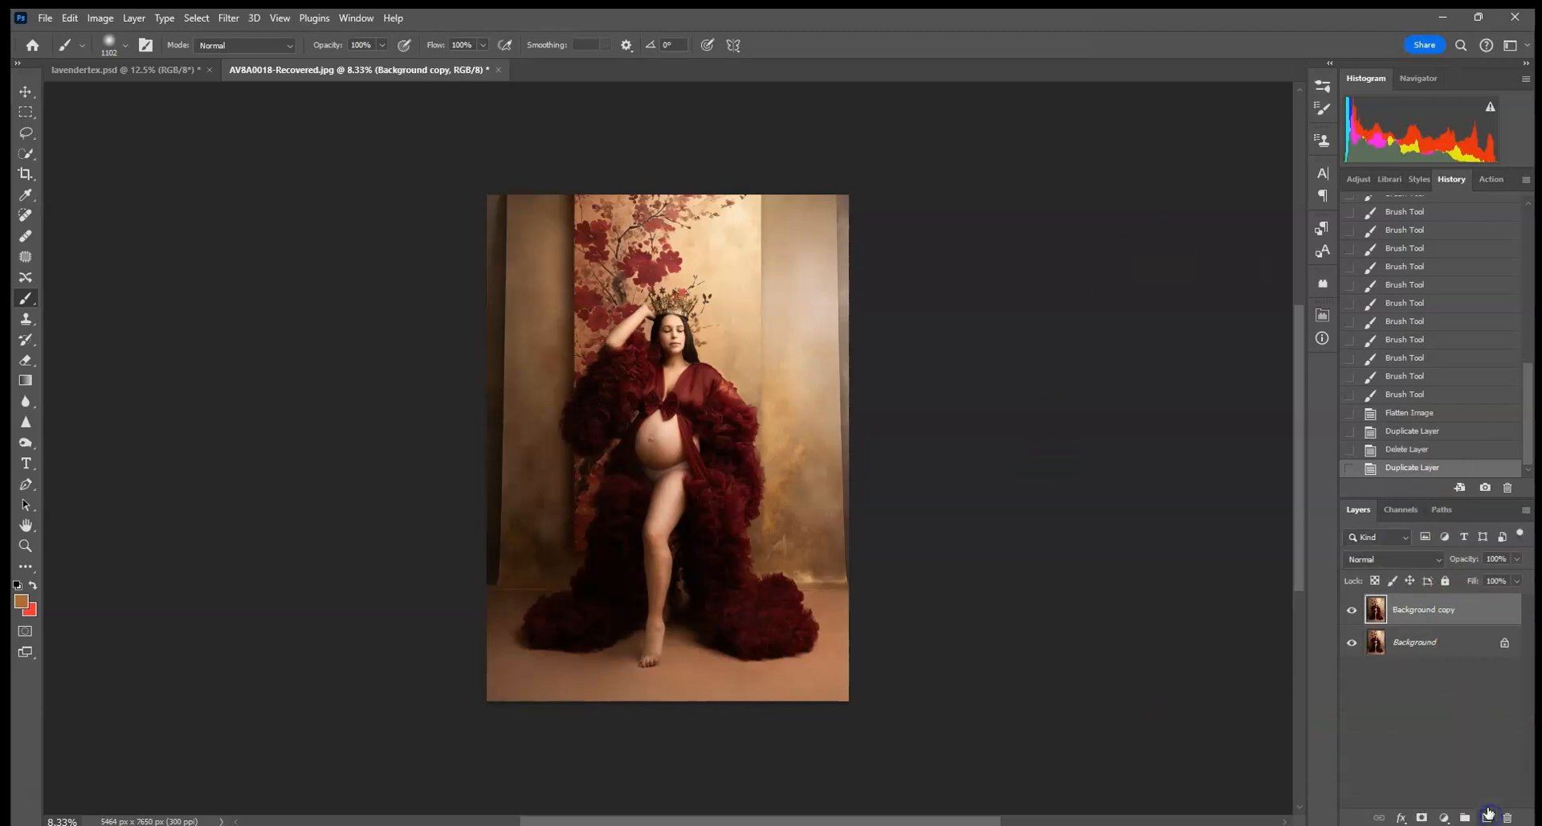
left_click(25, 319)
key("ctrl+plus")
key("ctrl+plus")
key("ctrl+plus")
key("ctrl+plus")
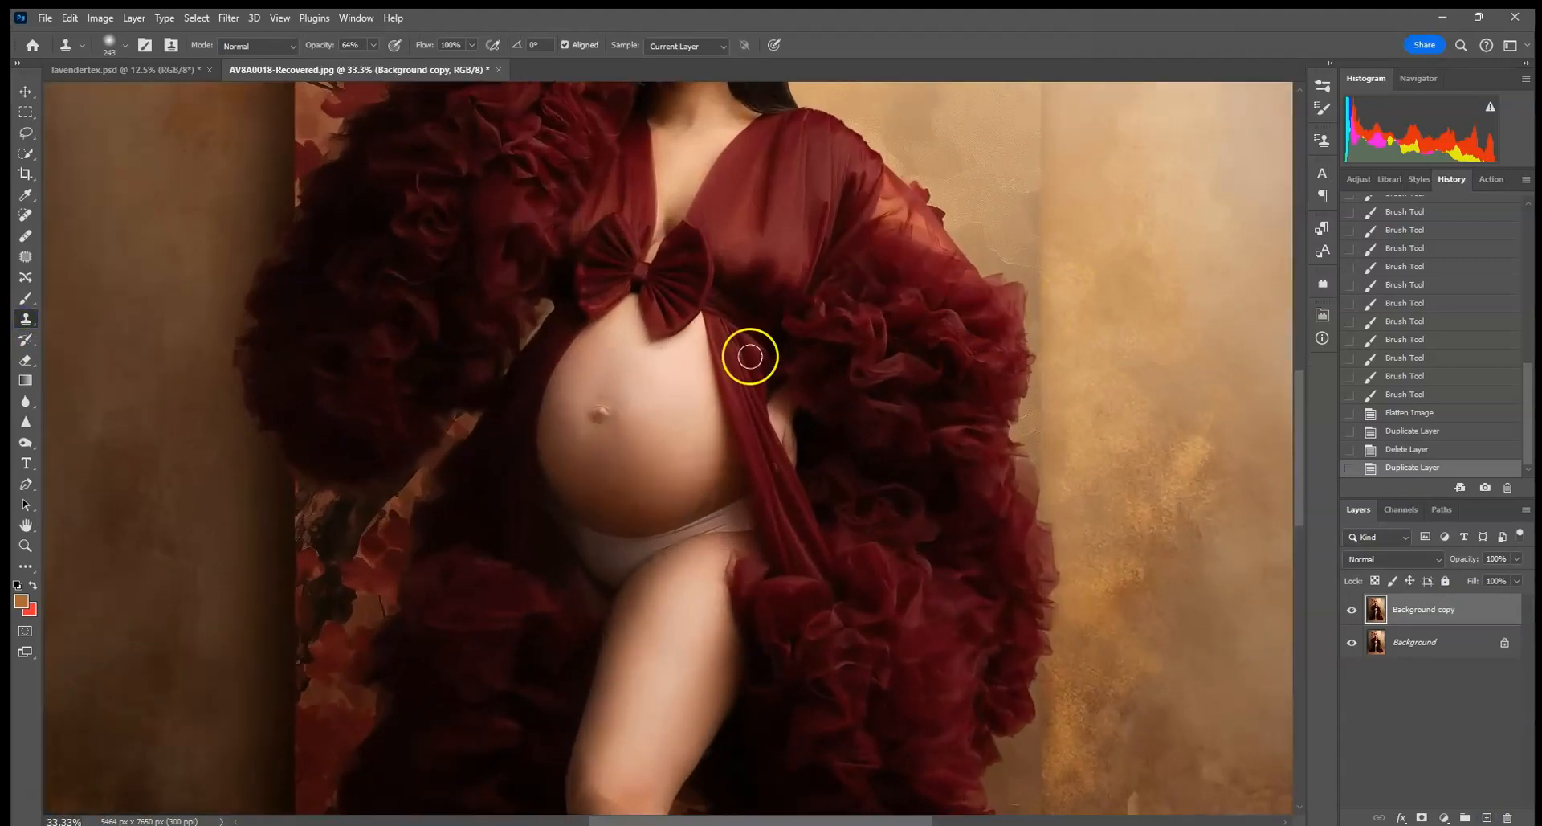
left_click_drag(749, 356, 826, 702)
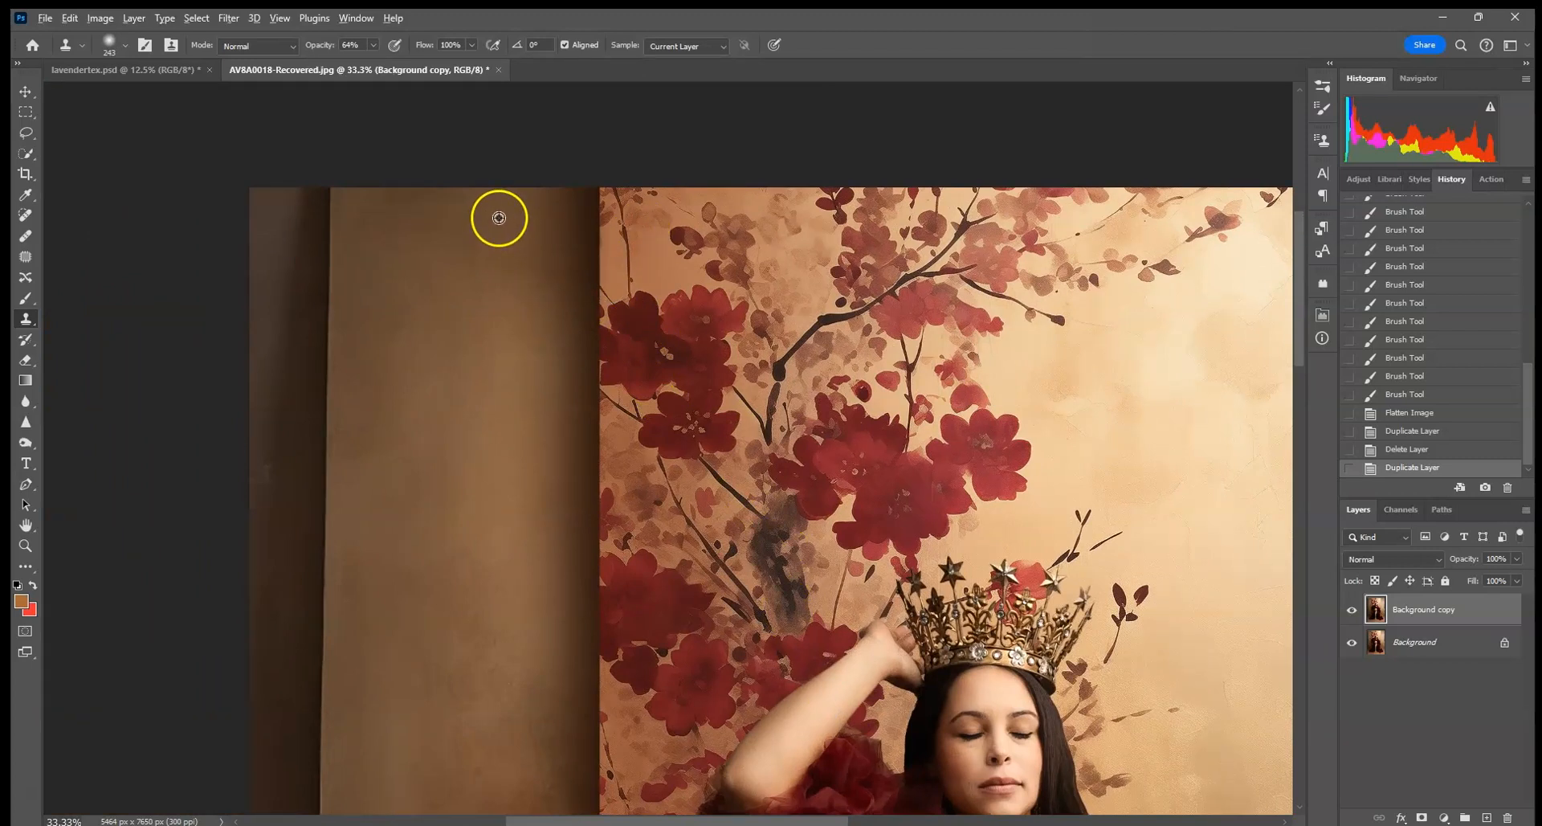
left_click_drag(562, 241, 545, 529)
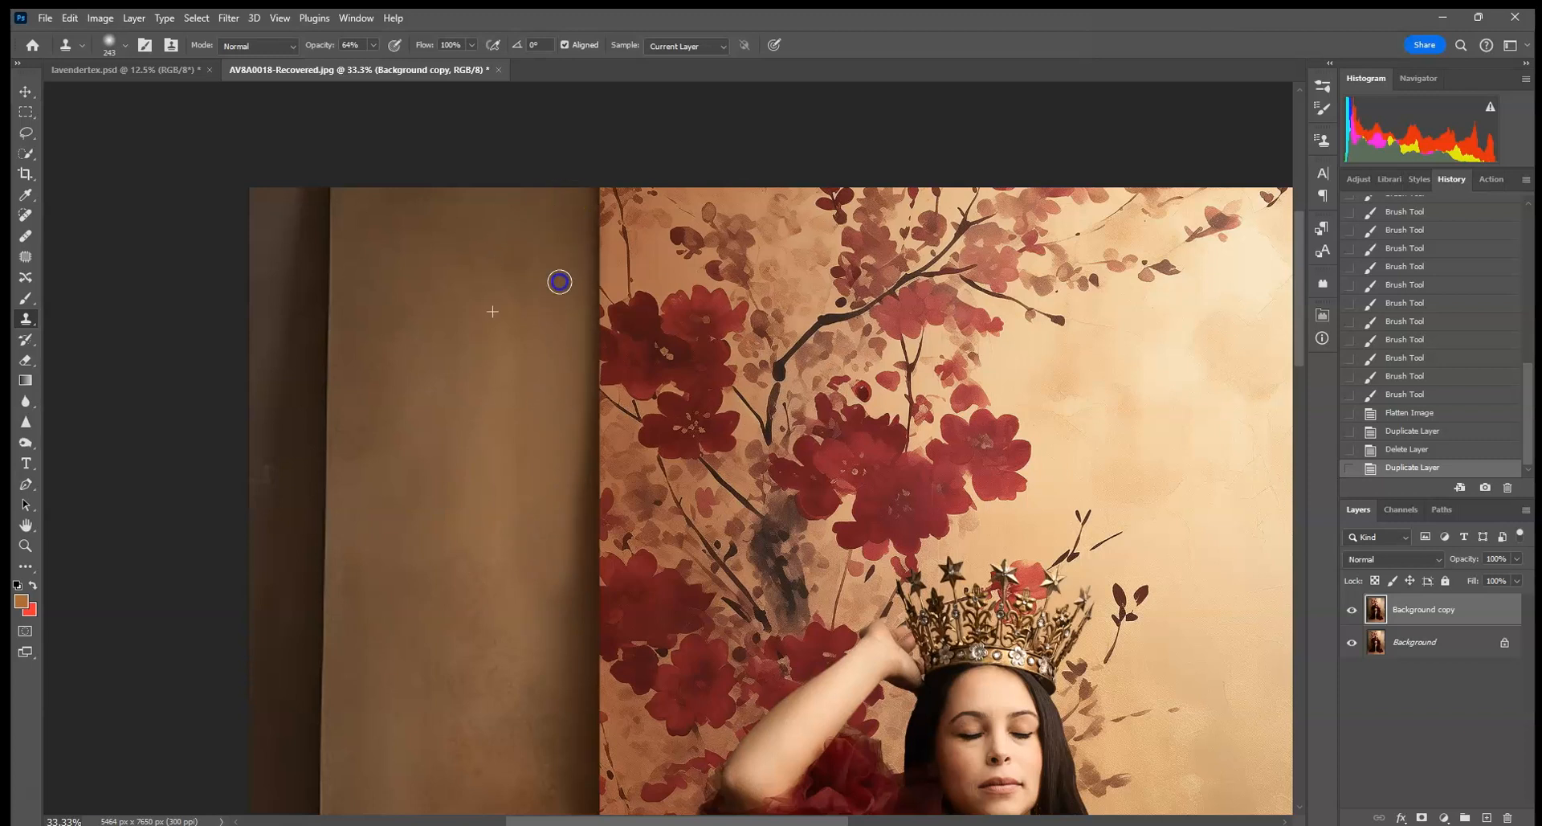
left_click_drag(542, 622, 537, 661)
mouse_move(744, 673)
left_mouse_down()
mouse_move(754, 540)
mouse_move(740, 616)
left_mouse_up()
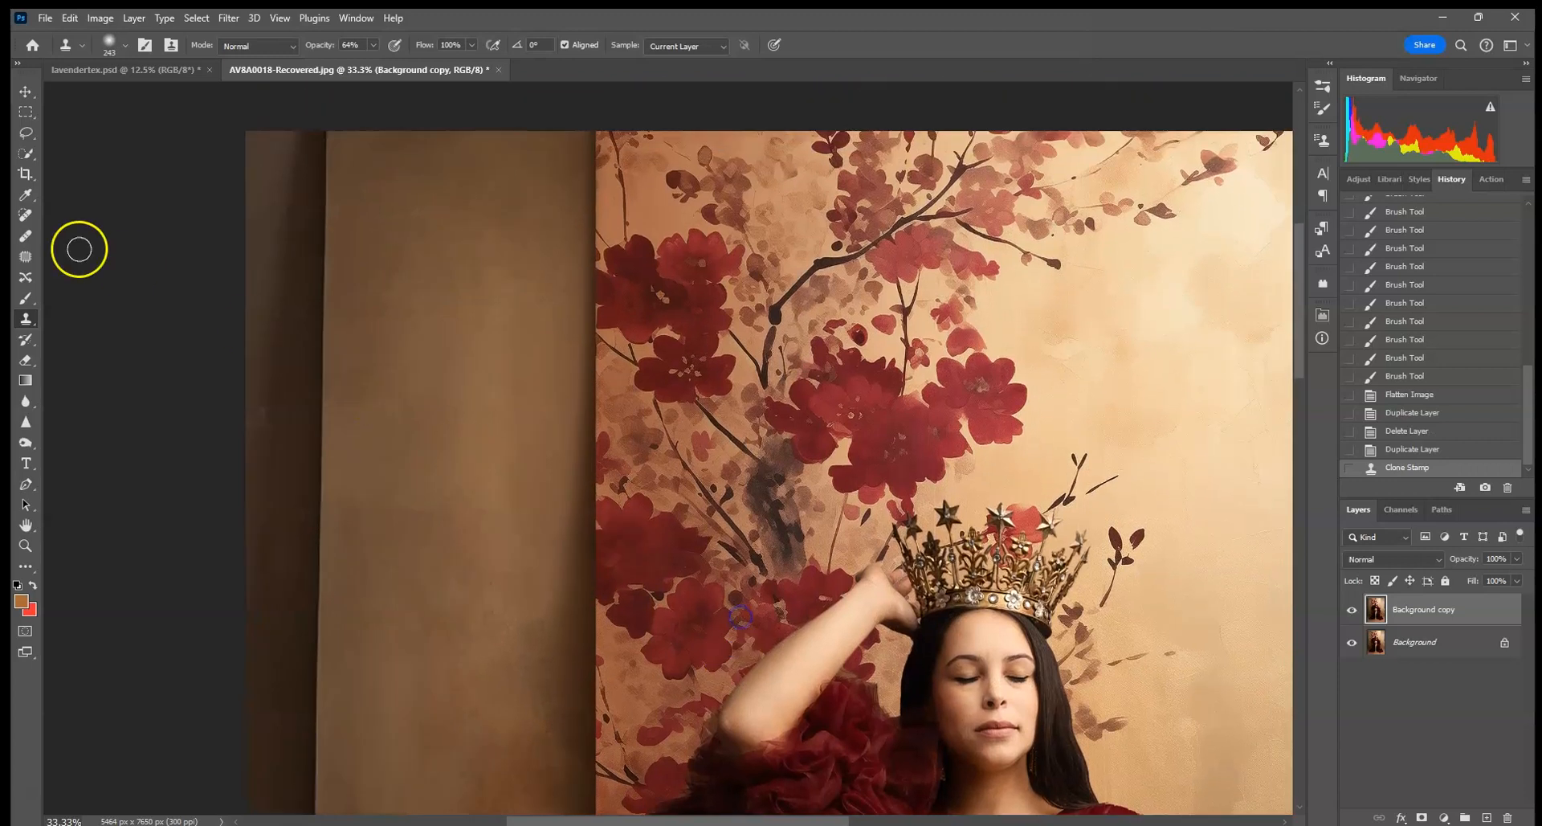
Step: Try to even out the blotches on the plain wall beside the floral backdrop with the Healing Brush, sampling nearby wall areas
left_click(25, 236)
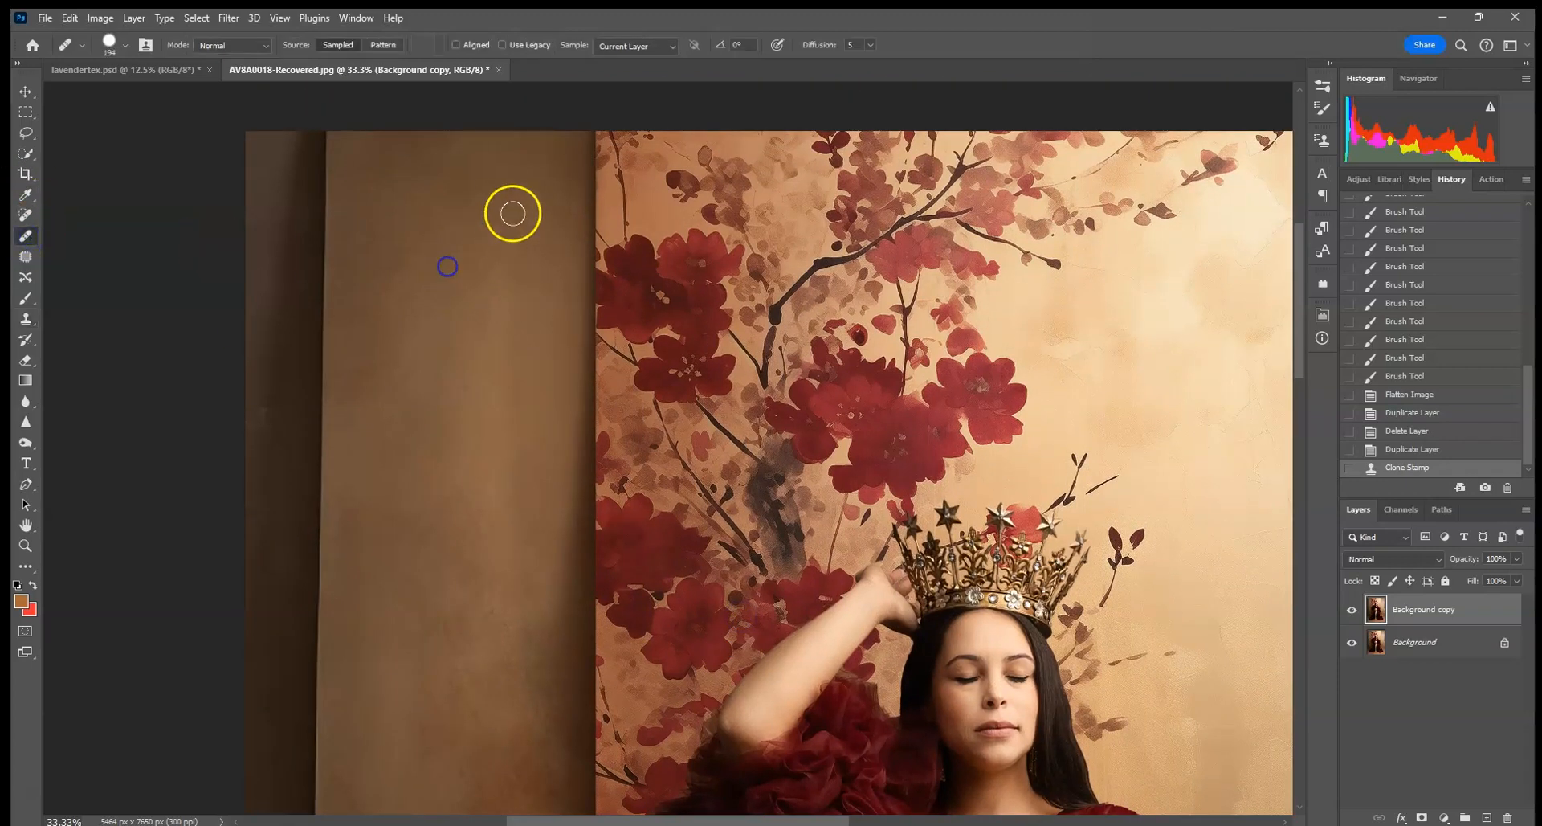
left_click(512, 454)
left_click(492, 316, "alt")
left_click(522, 227)
left_click(474, 354, "alt")
left_click(499, 461)
left_click(445, 503, "alt")
left_click(511, 589)
left_click(450, 450, "alt")
left_click(506, 441)
key("ctrl+0")
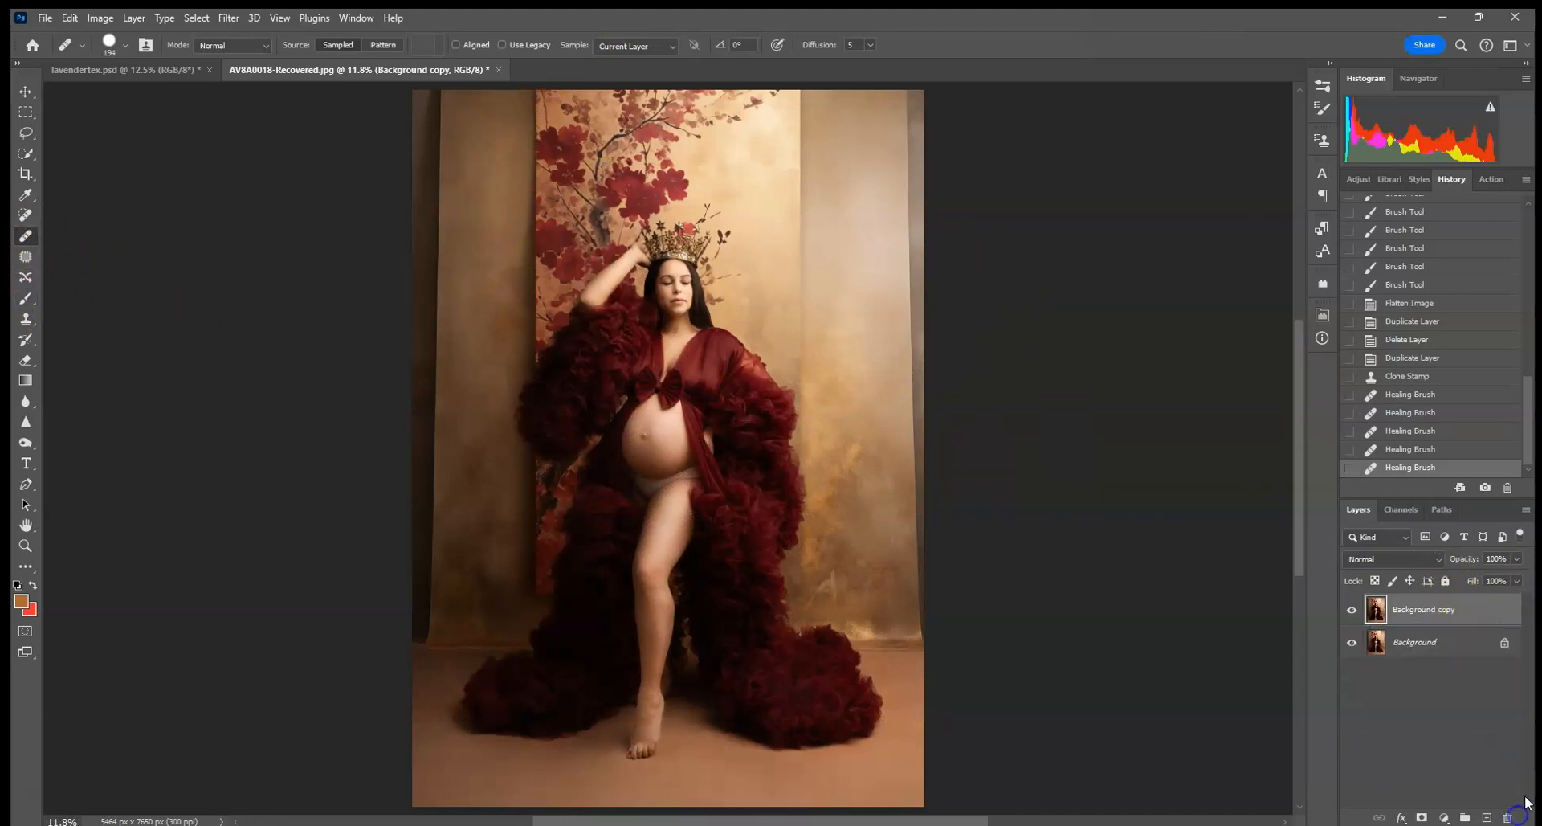
Step: Replace Background copy with a fresh duplicate of Background and clone stamp over the shadow beside the floral backdrop, lowering the opacity to 28%
left_click_drag(1480, 612, 1507, 817)
left_click_drag(1437, 611, 1487, 817)
left_click(36, 315)
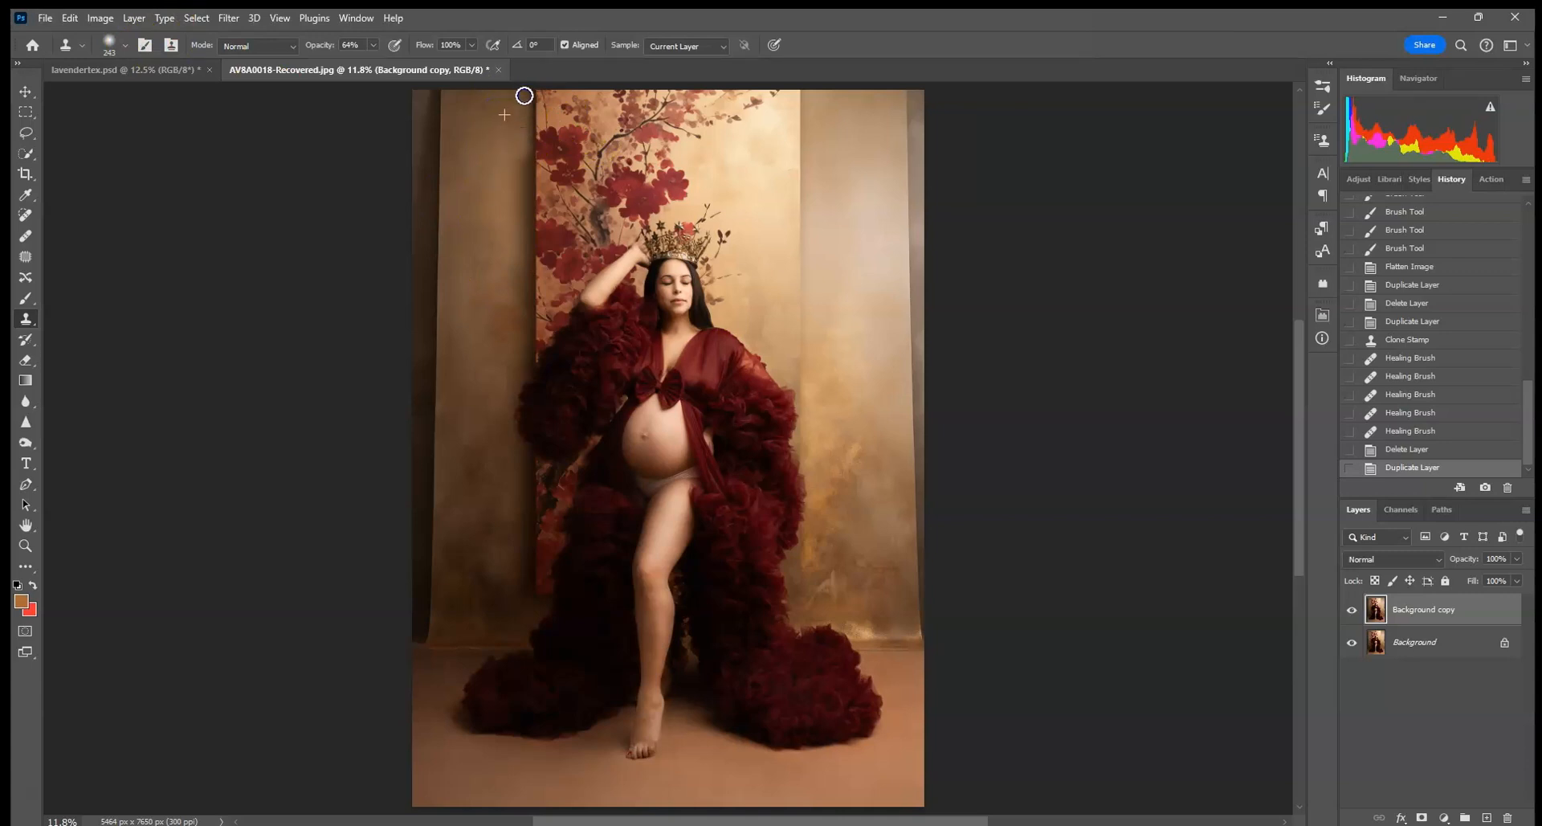
left_click_drag(514, 262, 517, 295)
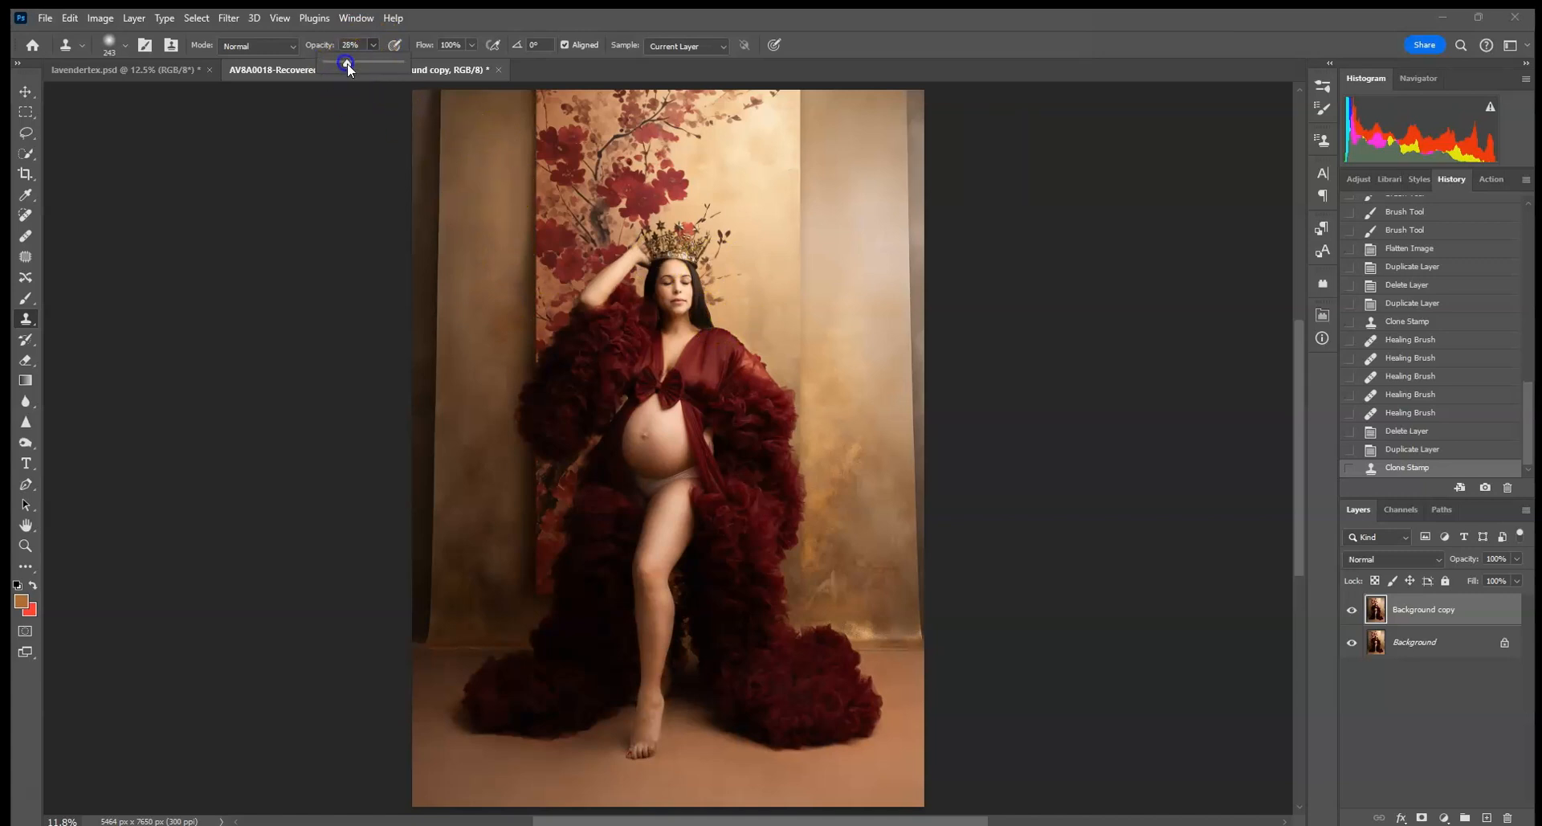
left_click(502, 241)
left_click_drag(521, 121, 520, 122)
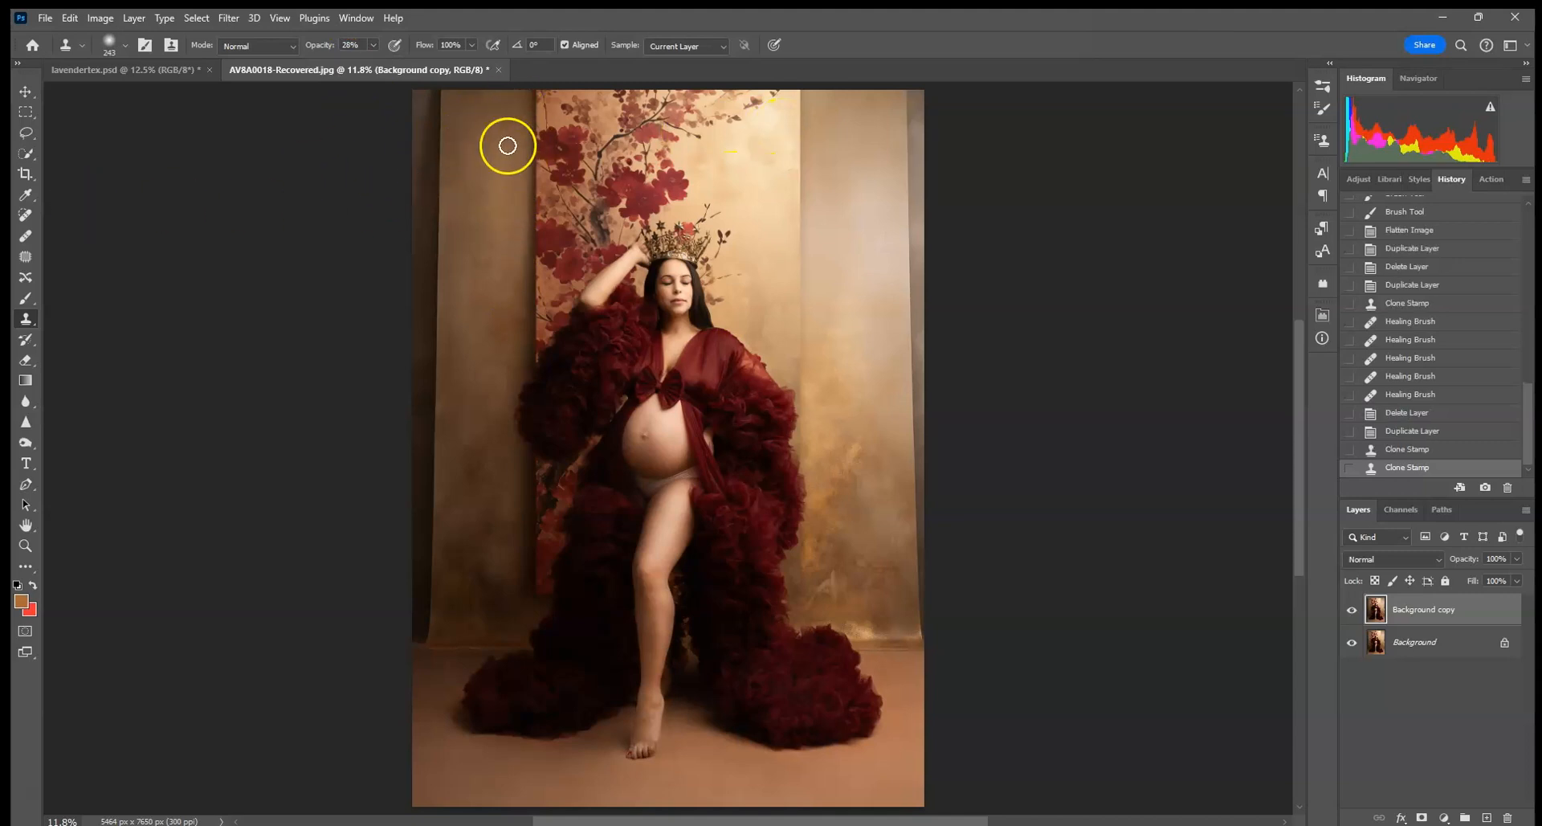
Step: Even out the upper plain wall beside the floral backdrop with the Healing Brush, undoing the latest stroke and repainting it
scroll(330, 256, "down", 2)
scroll(333, 263, "up", 2)
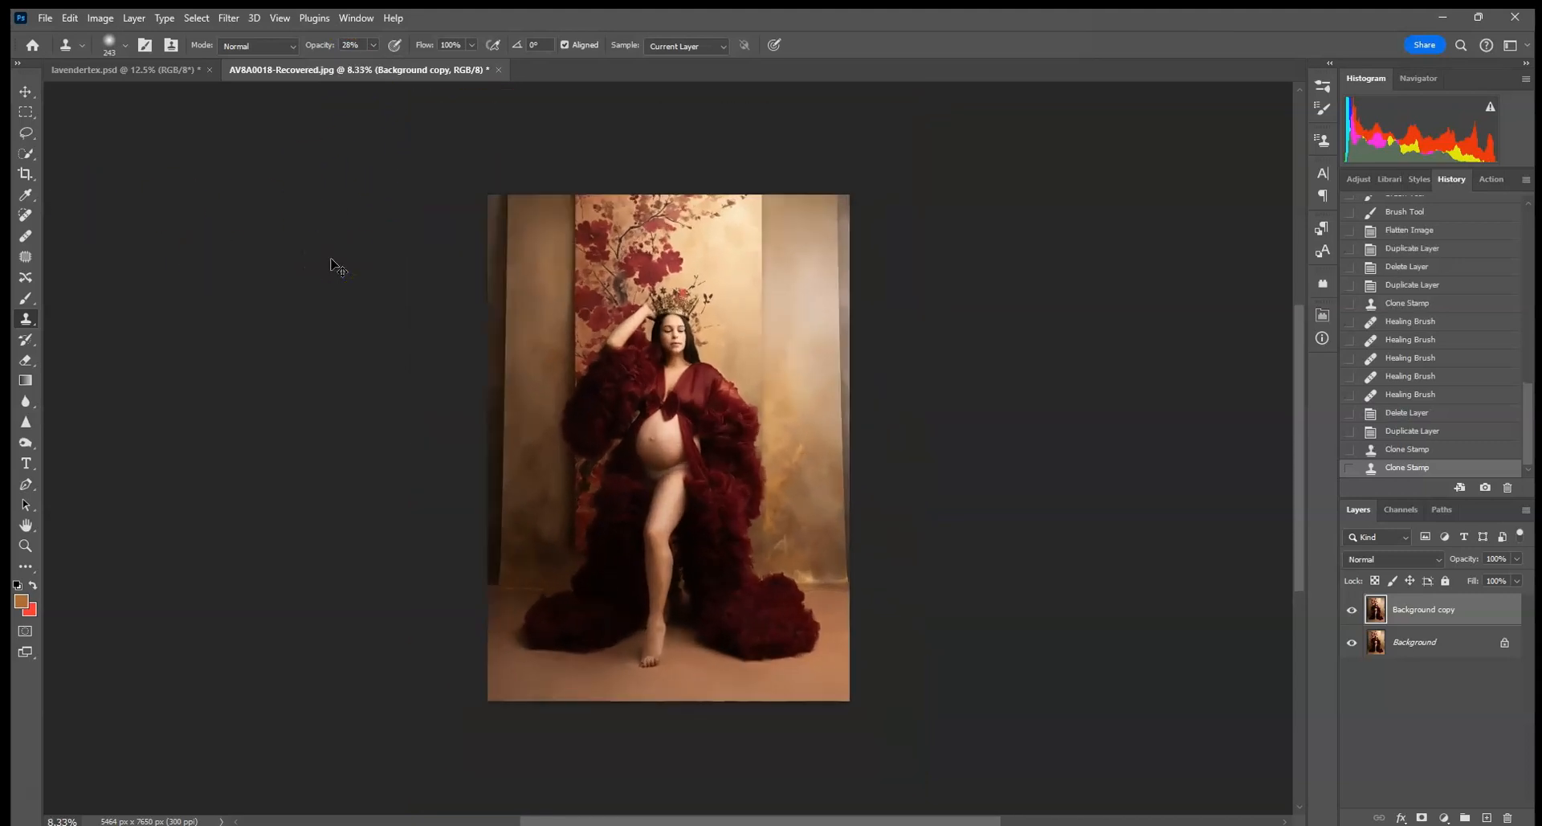
scroll(337, 261, "up", 2)
left_click_drag(341, 259, 380, 578)
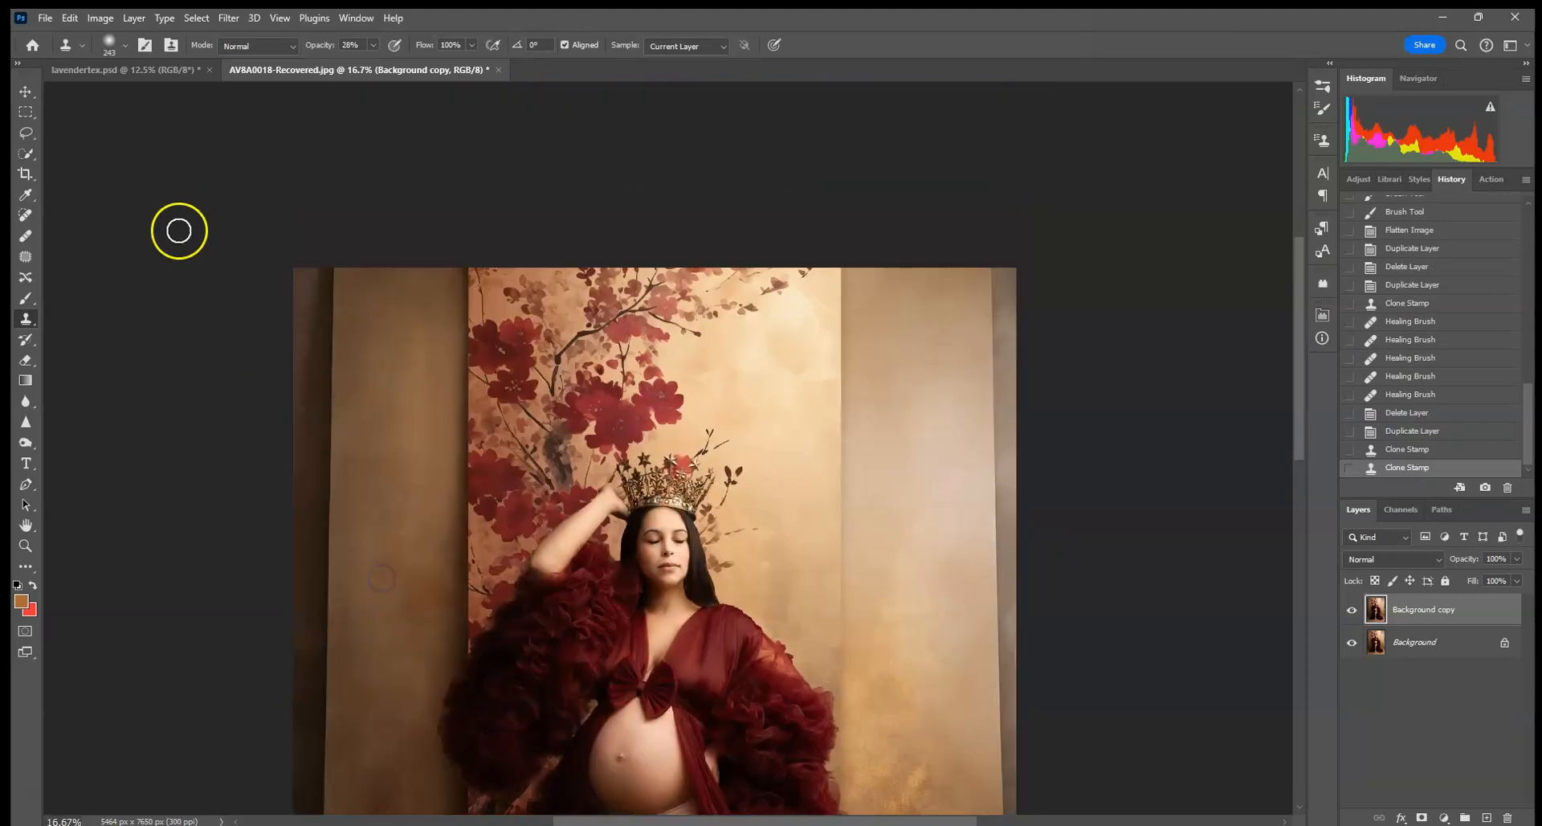
left_click(25, 238)
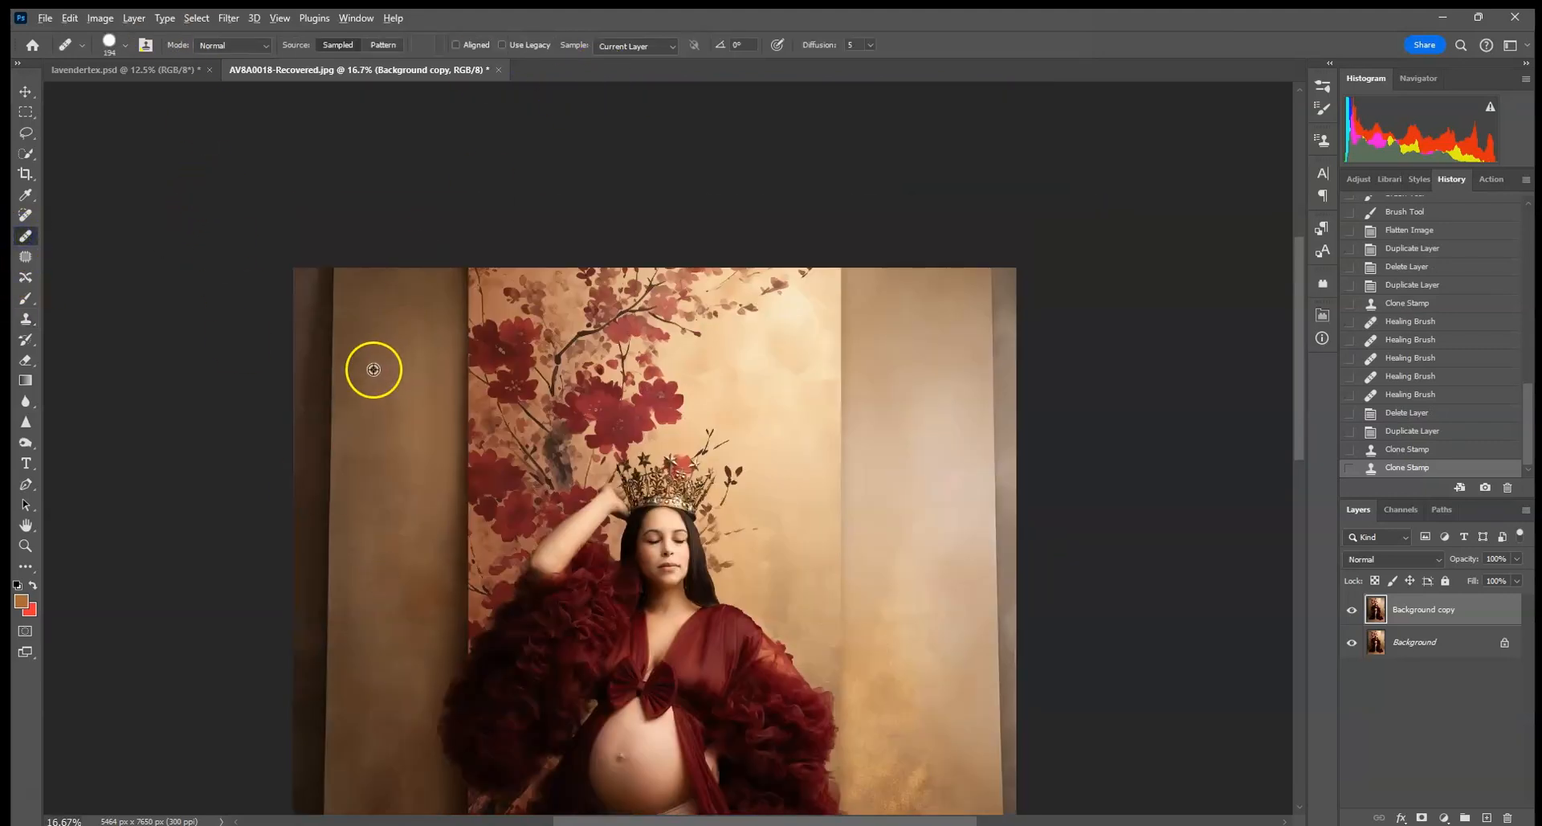
left_click(381, 332, "alt")
mouse_move(424, 330)
left_mouse_down()
mouse_move(421, 452)
mouse_move(436, 347)
mouse_move(437, 443)
left_mouse_up()
mouse_move(421, 372)
left_mouse_down()
mouse_move(451, 437)
mouse_move(426, 492)
left_mouse_up()
left_click(417, 389)
left_click(81, 25)
left_click(100, 36)
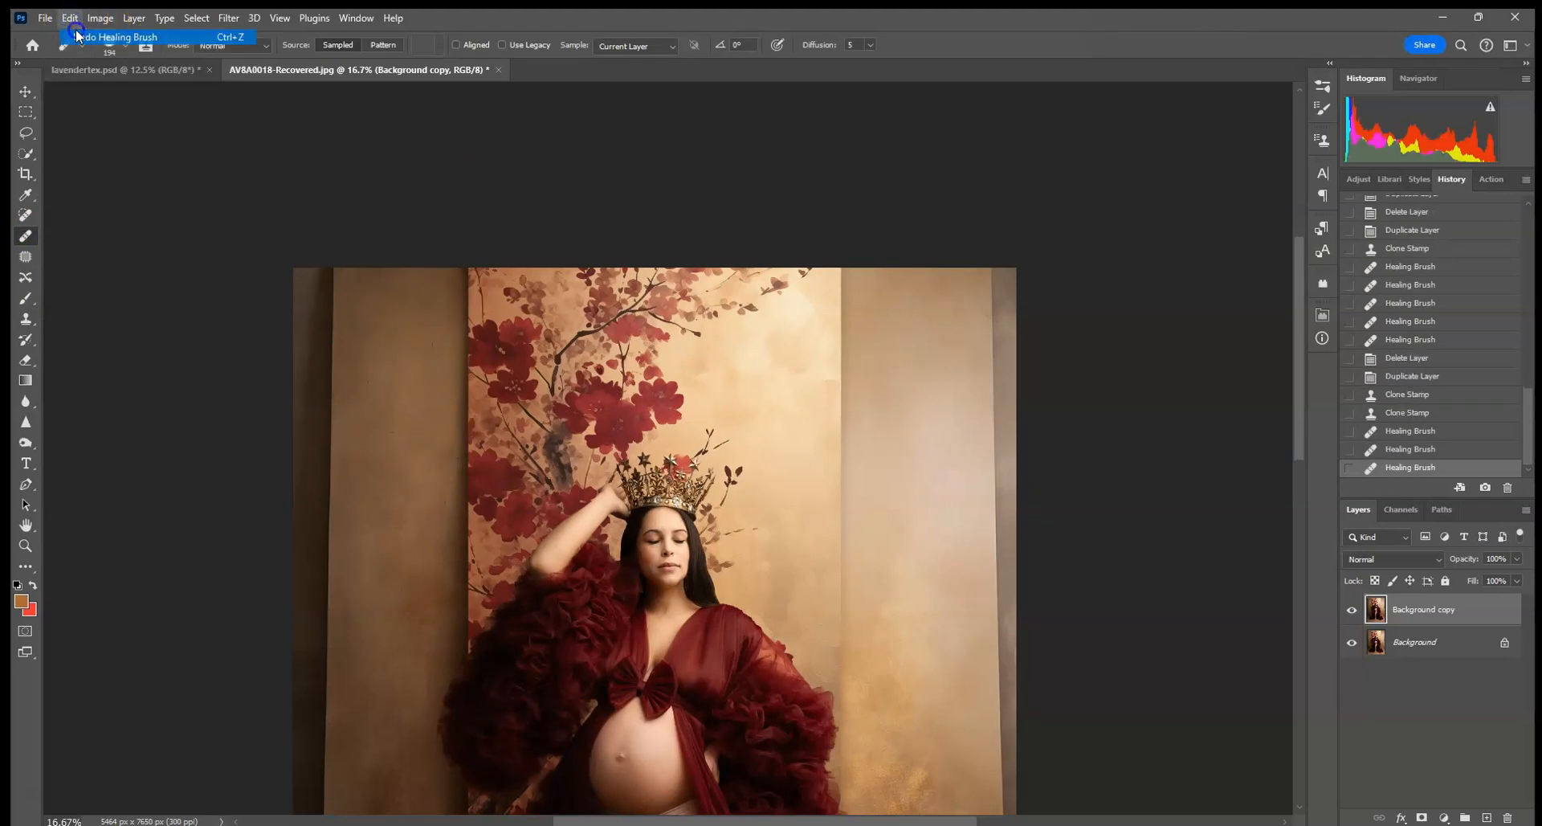
mouse_move(438, 438)
left_mouse_down()
mouse_move(429, 472)
mouse_move(432, 368)
left_mouse_up()
Step: Heal the remaining blotches on the plain wall beside the floral backdrop up close, resampling clean wall texture between spots
key("ctrl+plus")
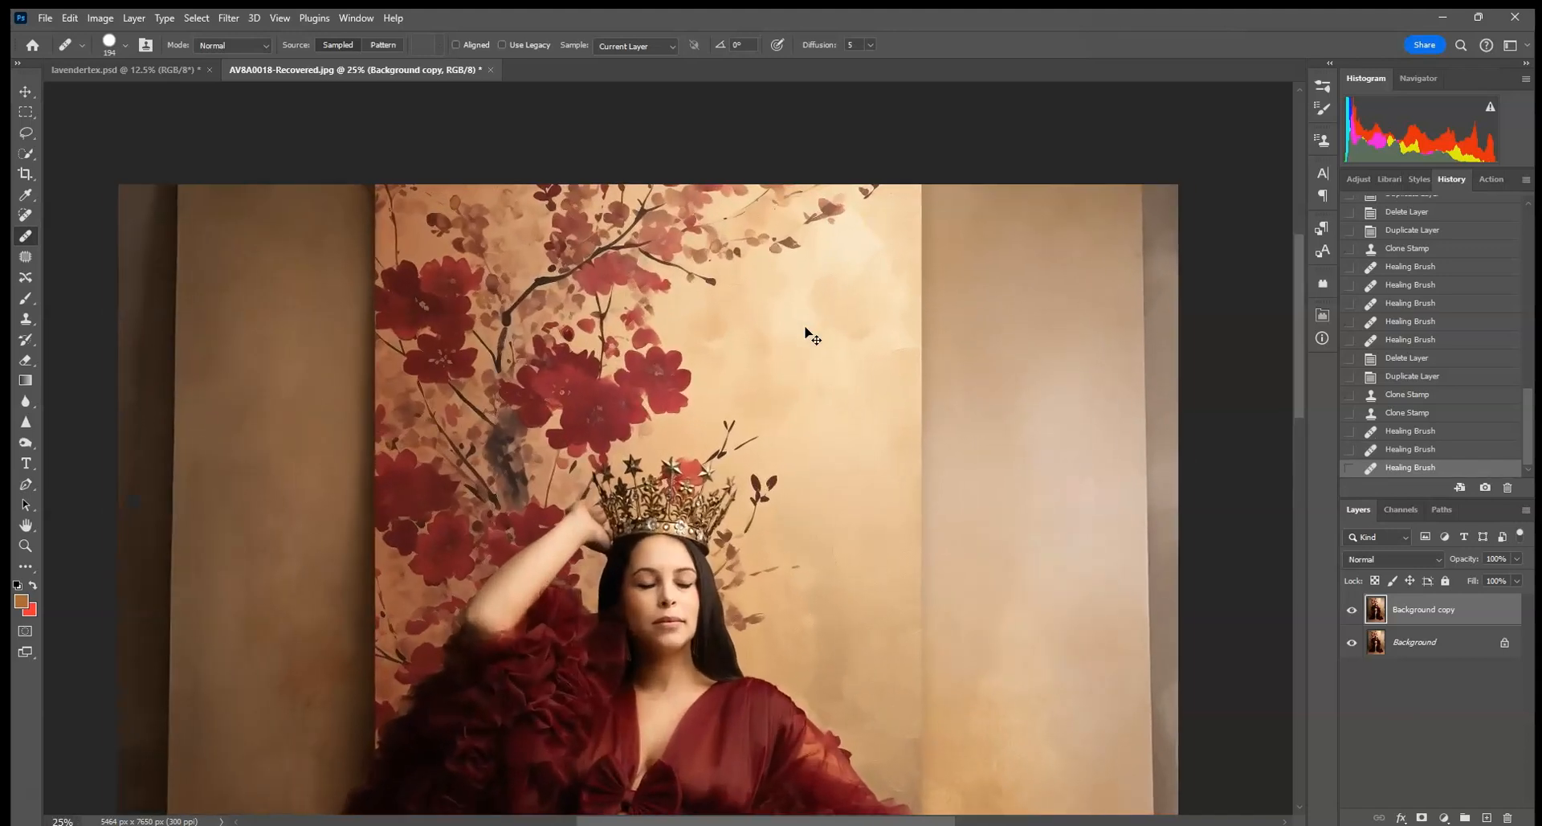
key("ctrl+plus")
left_click_drag(546, 325, 660, 457)
left_click(213, 348, "alt")
left_click(320, 281)
left_click(265, 431, "alt")
left_click_drag(289, 608, 292, 635)
left_click(299, 625)
Step: Compare the whole floral backdrop portrait with and without the retouched Background copy layer
key("ctrl+0")
key("ctrl+minus")
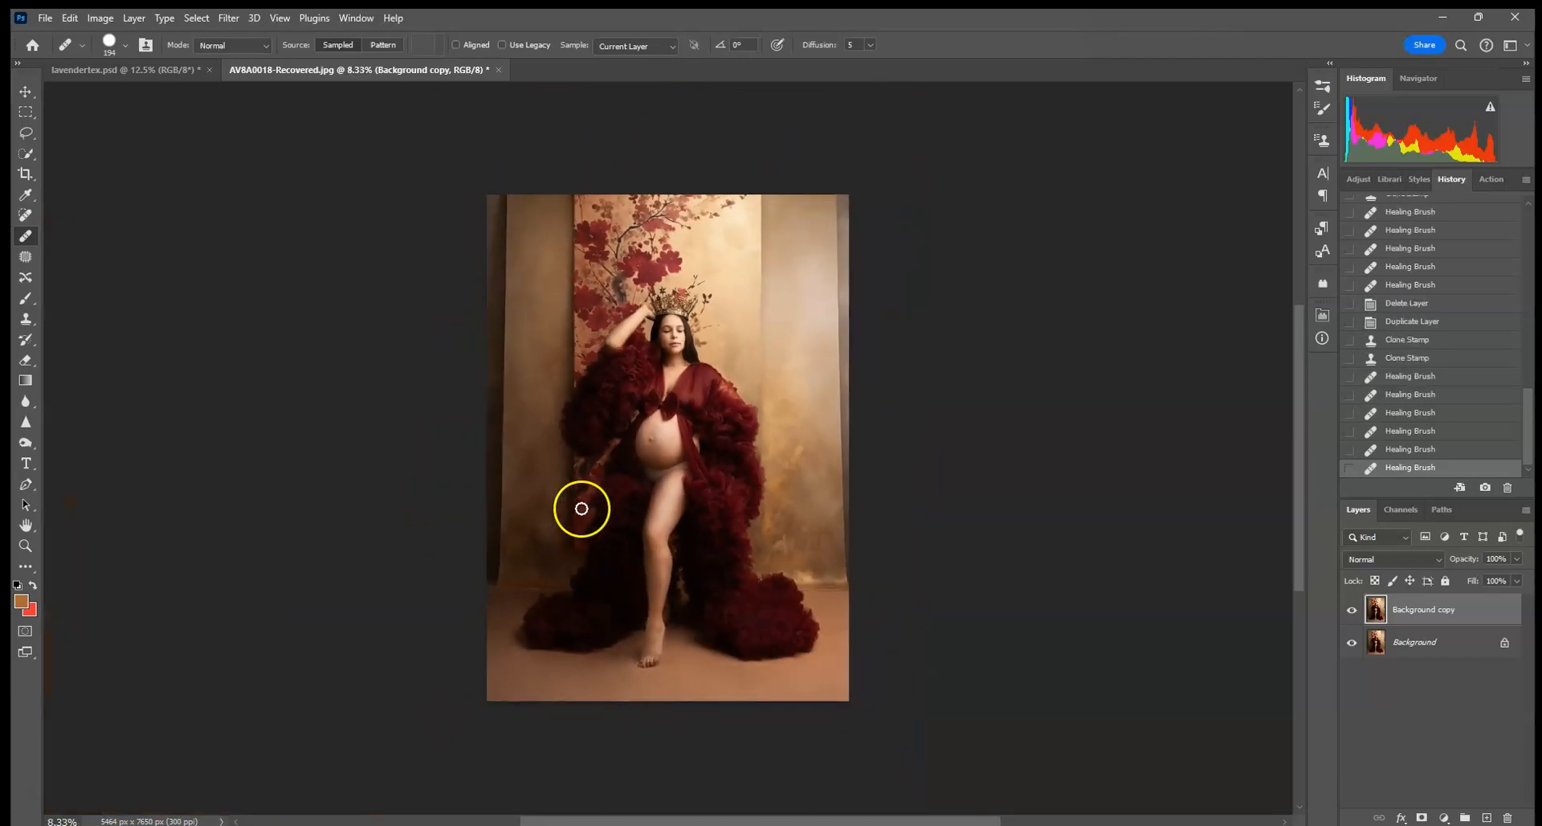
left_click(1352, 612)
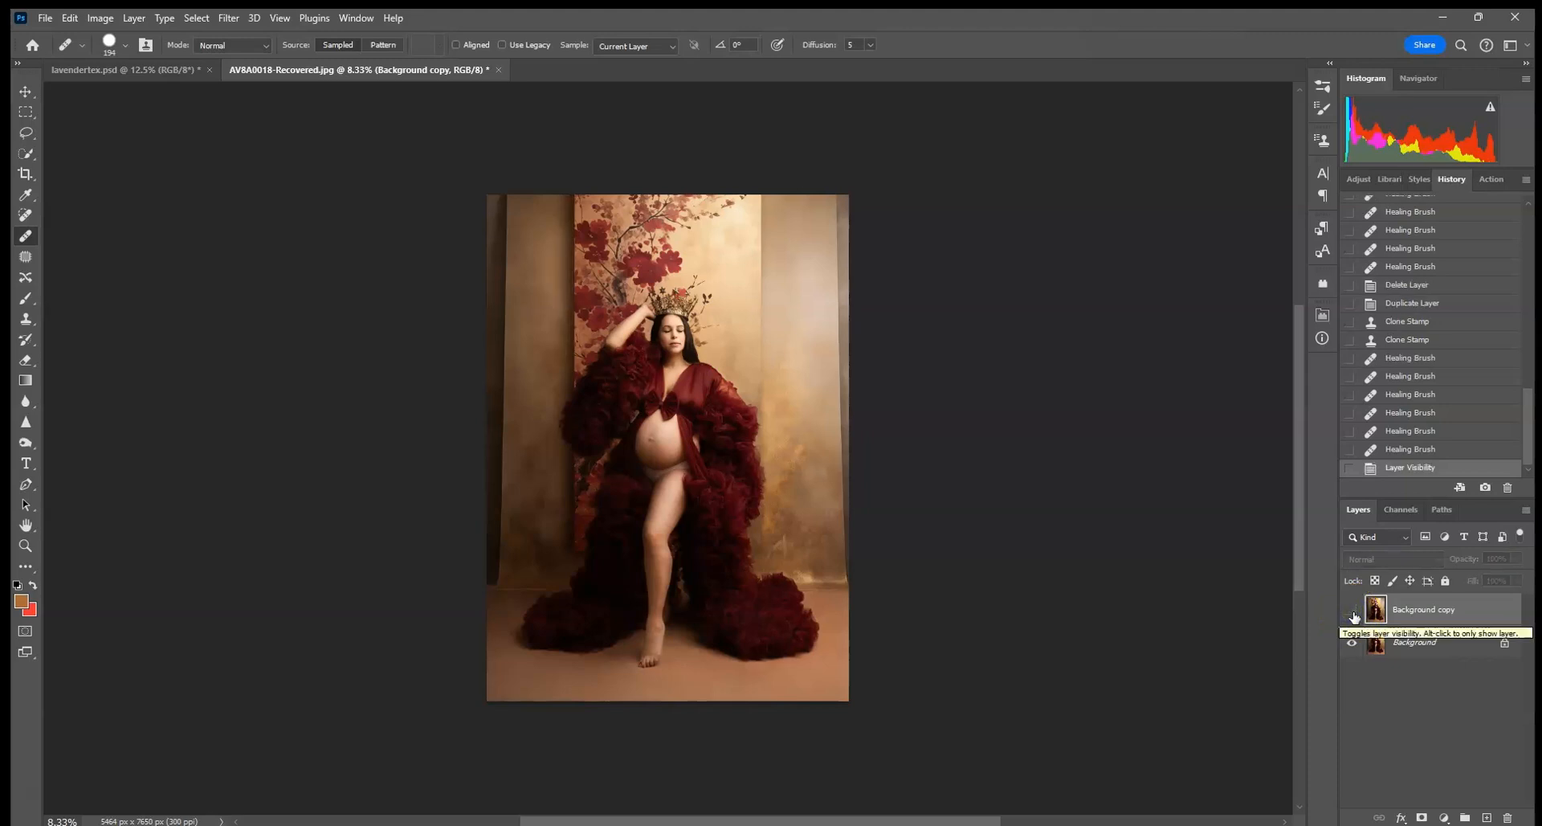
left_click(1353, 612)
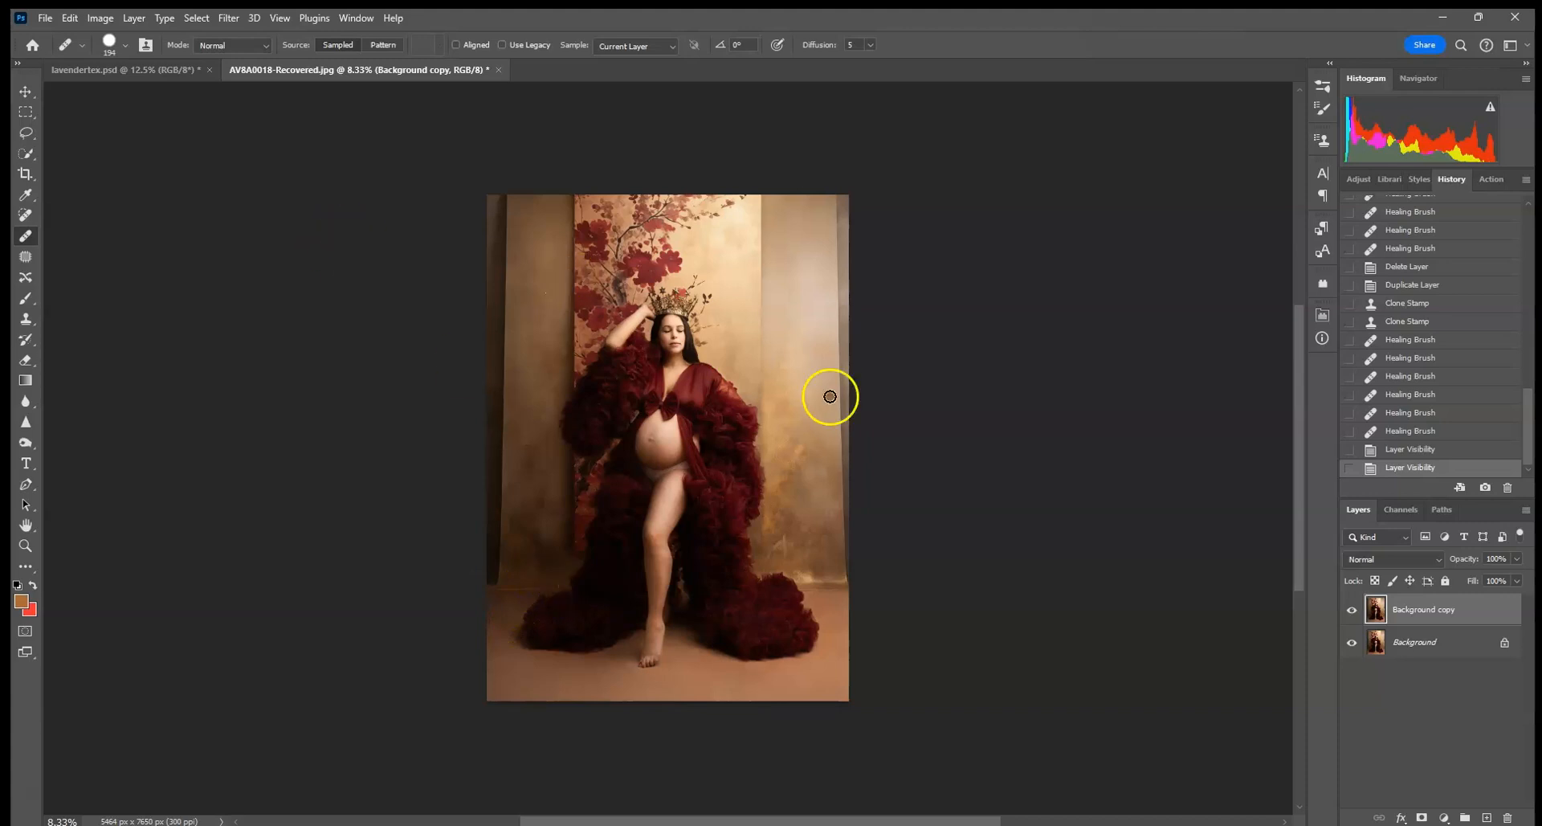
Step: Switch to lavendertex.psd and duplicate its Background layer
left_click(104, 69)
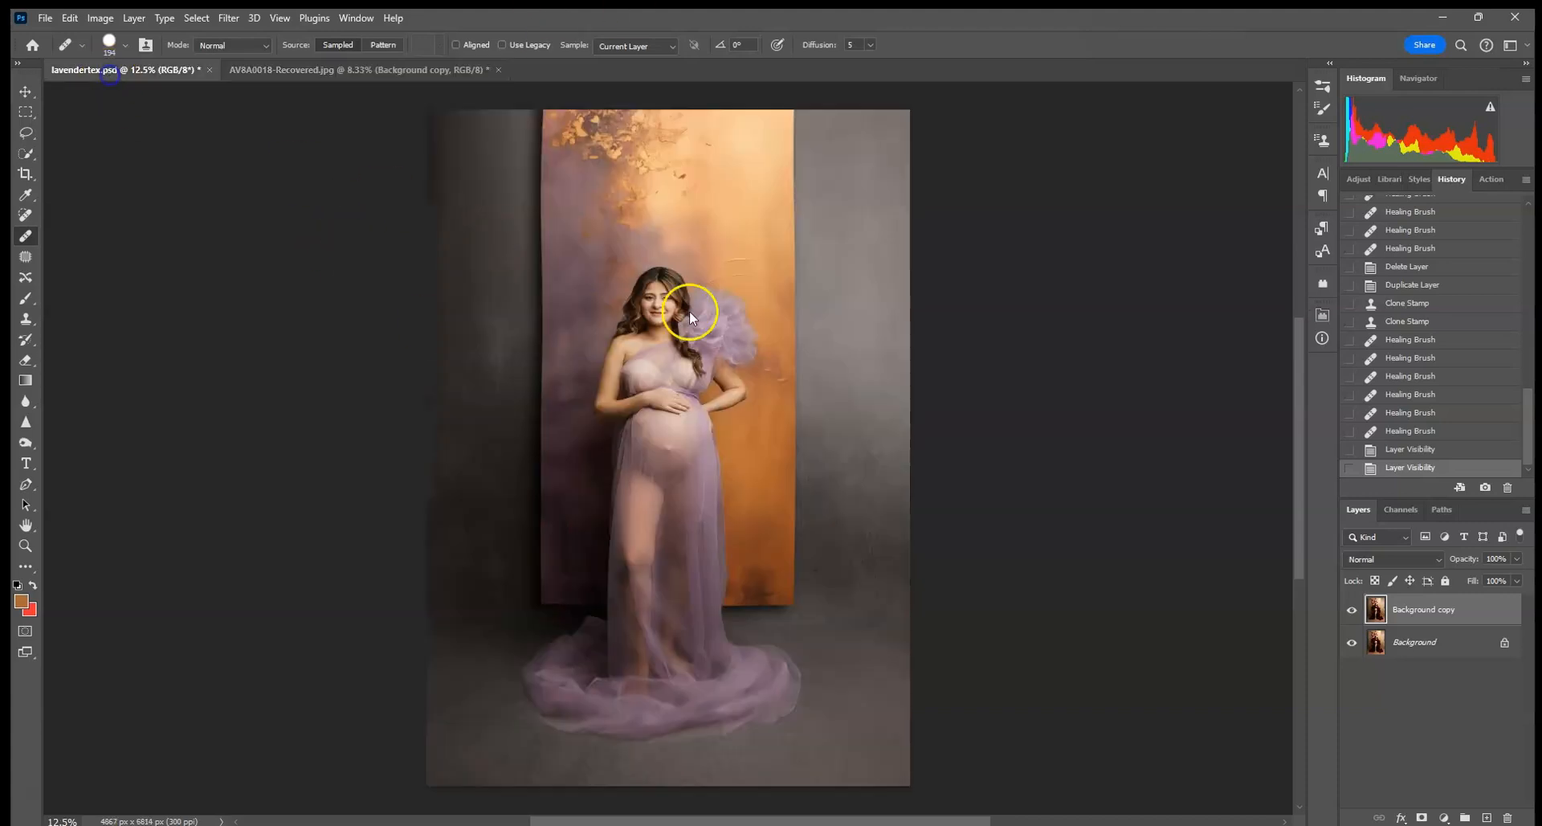
left_click_drag(1422, 618, 1487, 817)
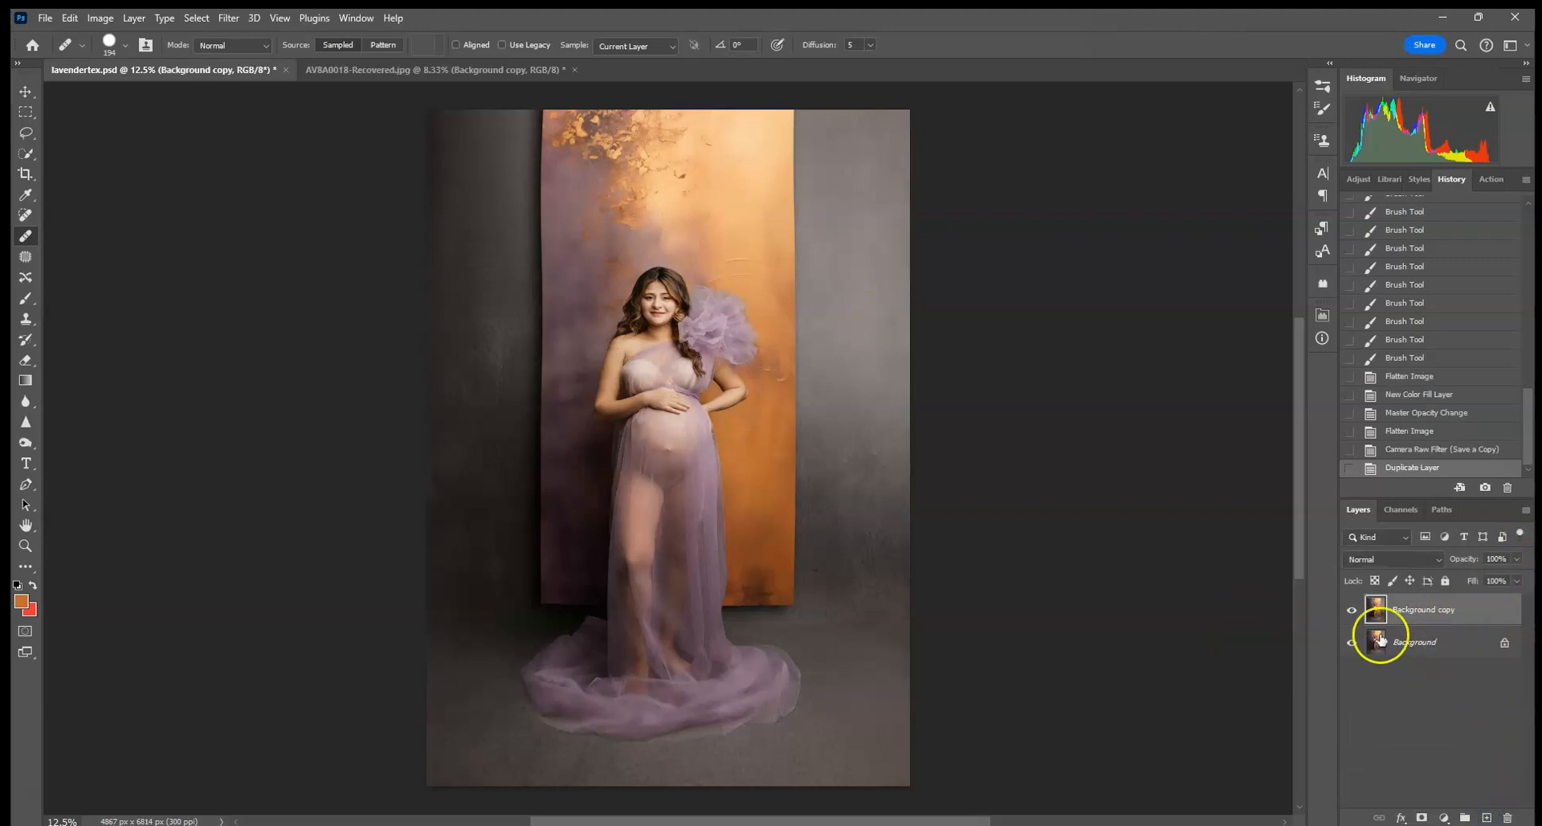
Step: In AV8A0018-Recovered.jpg, add a layer mask to Background copy and try painting black along the shadowed edge of the floral backdrop
left_click(364, 70)
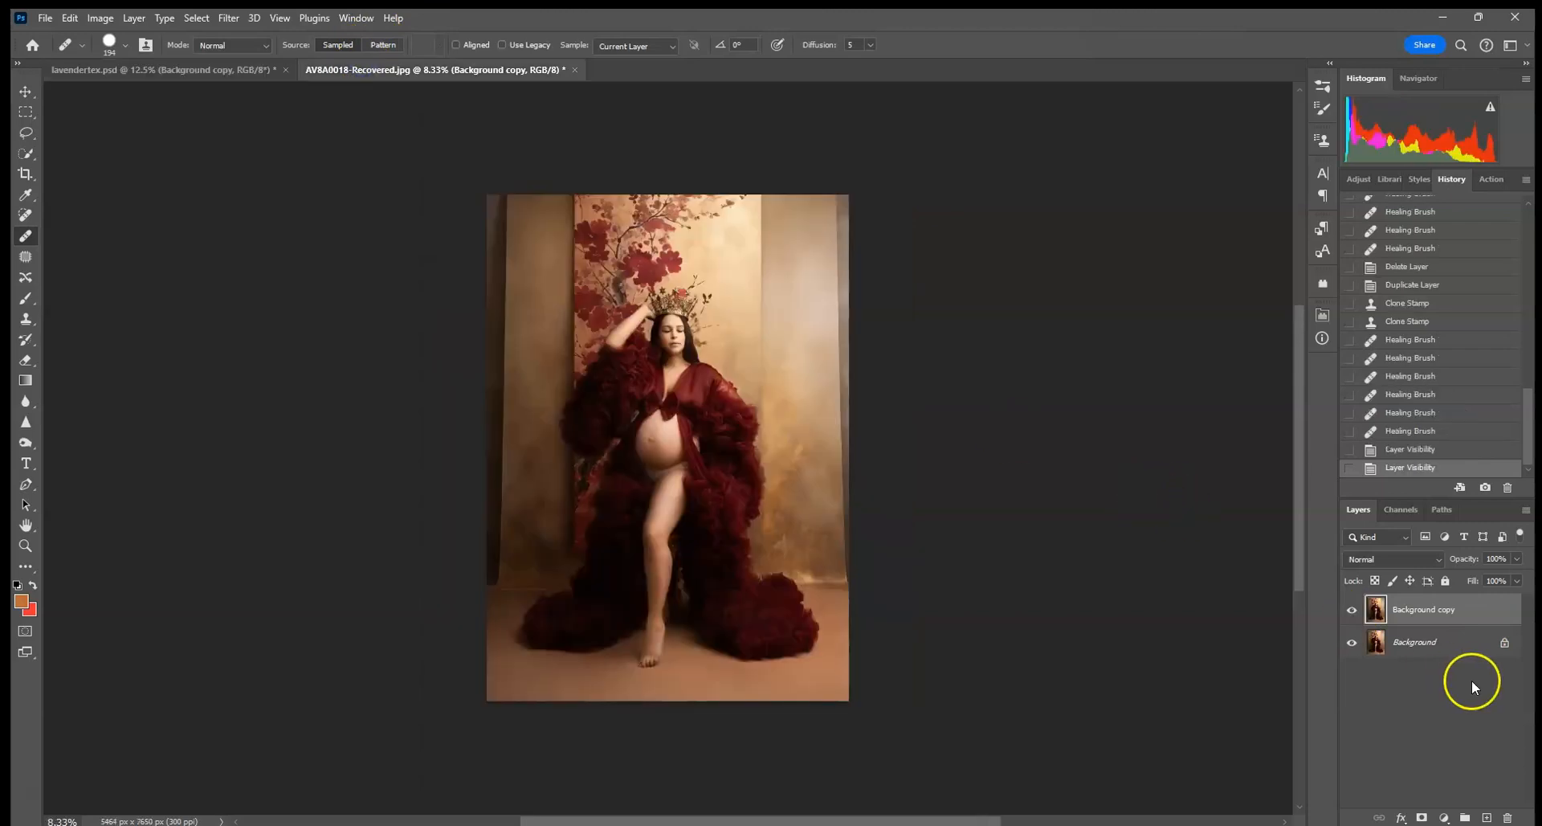
left_click(1426, 808)
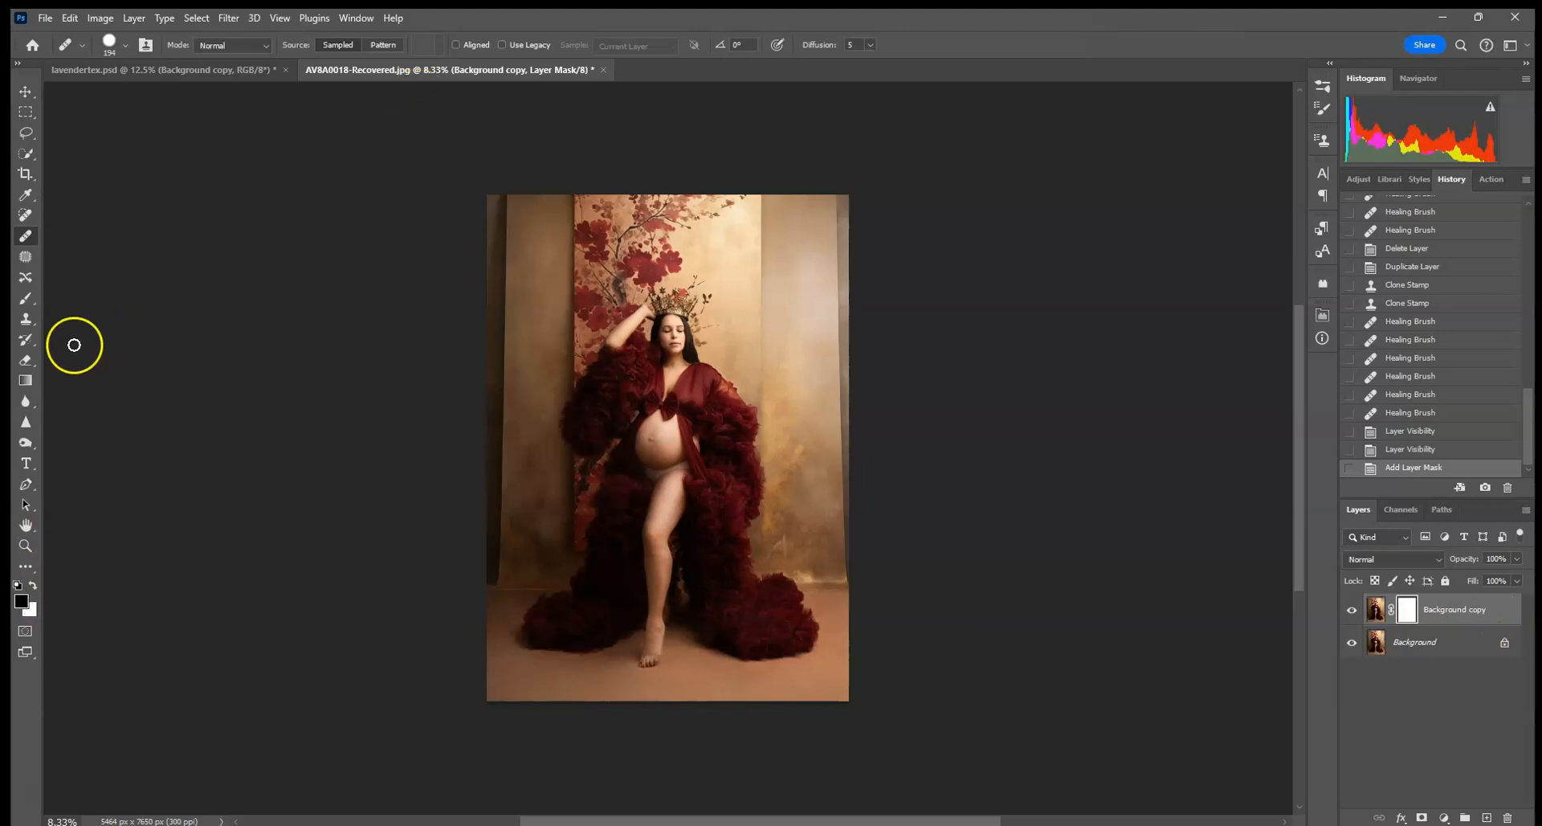
left_click(25, 298)
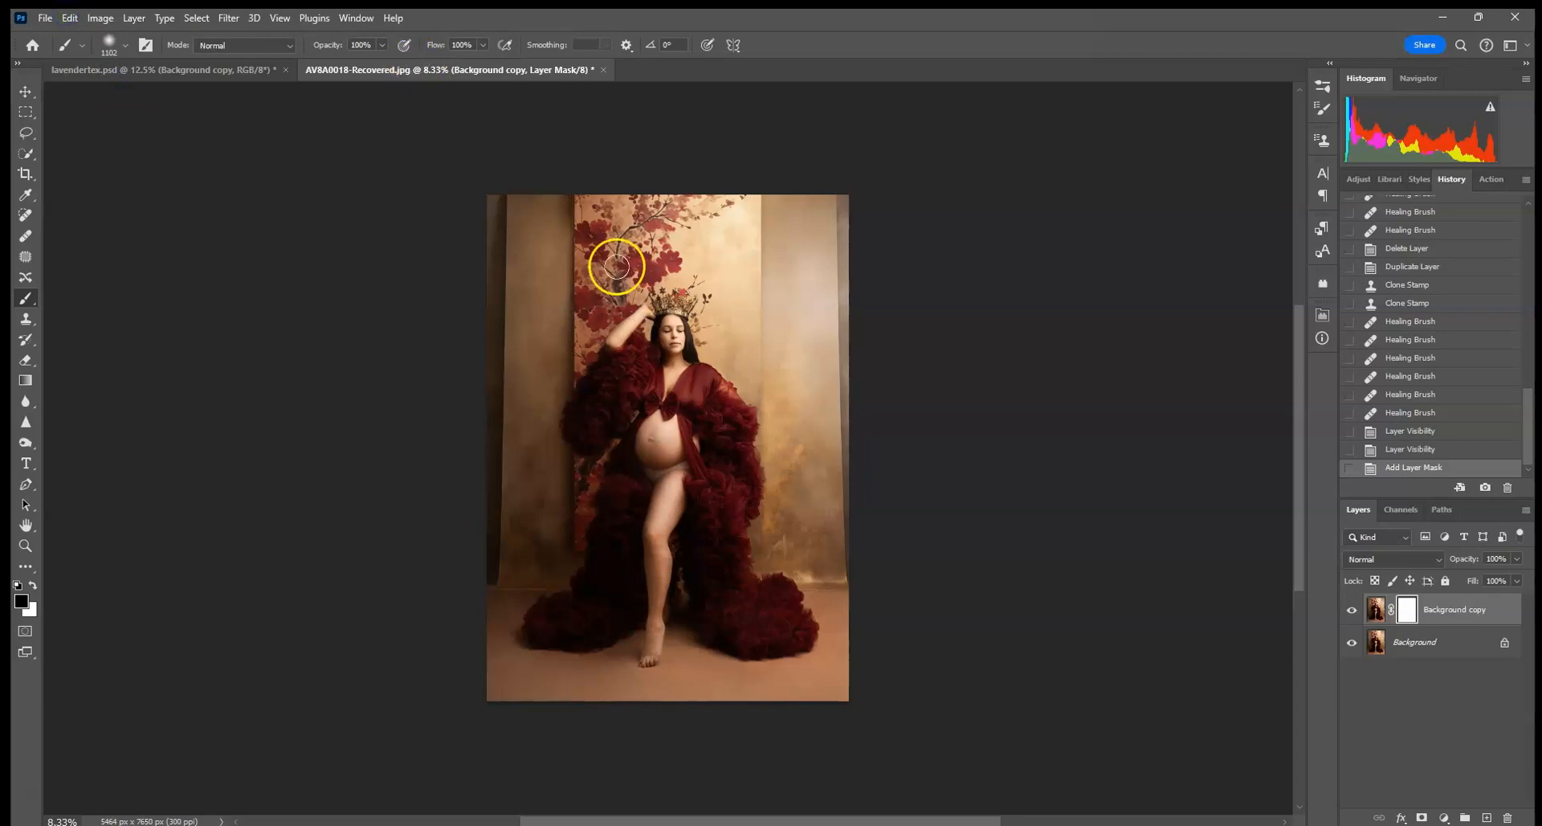
right_click(750, 382)
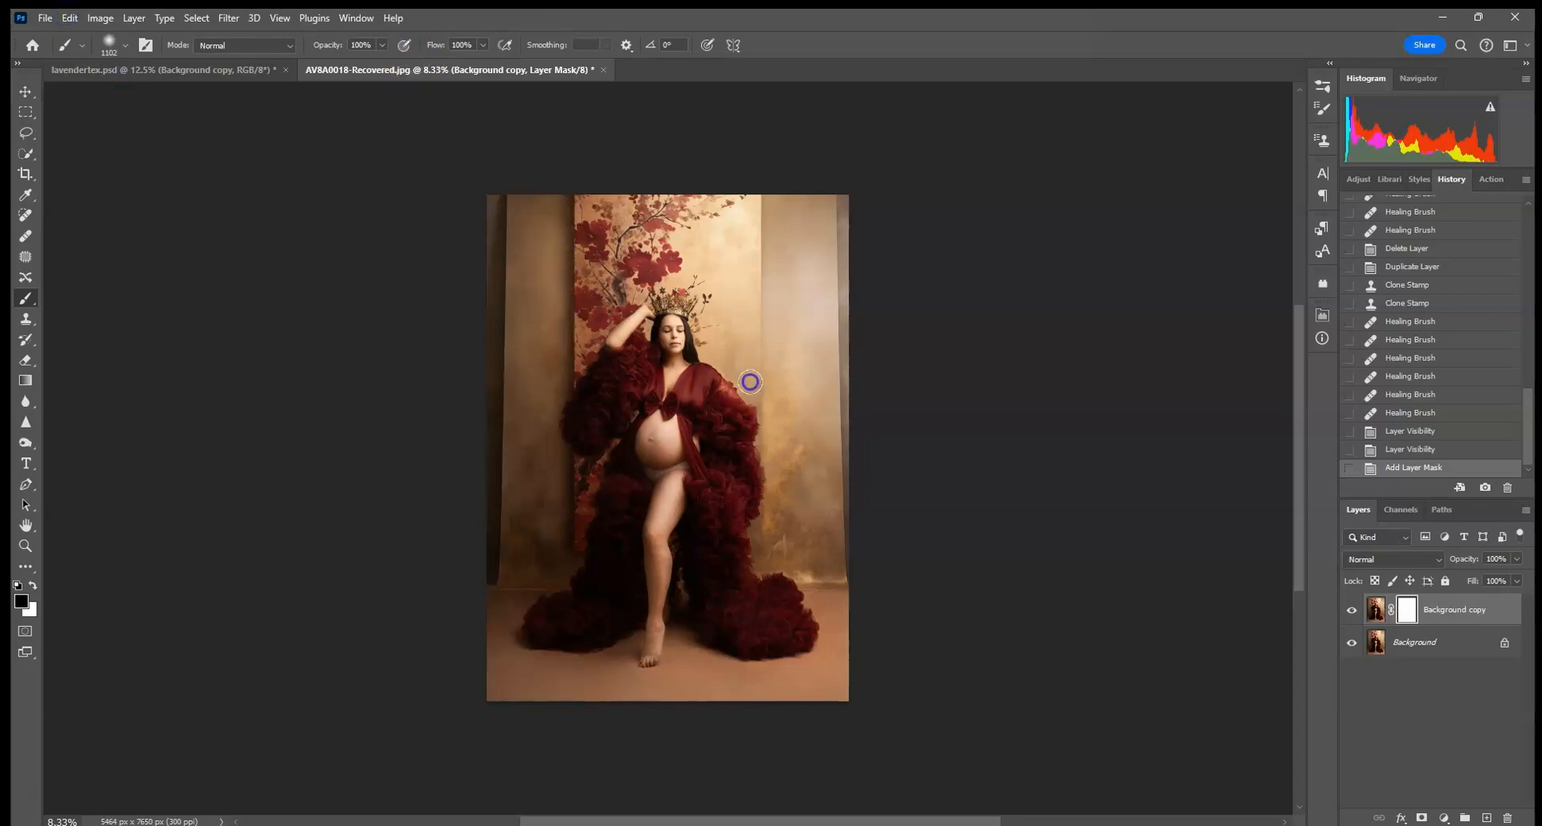
left_click(564, 318)
left_click_drag(551, 354, 564, 245)
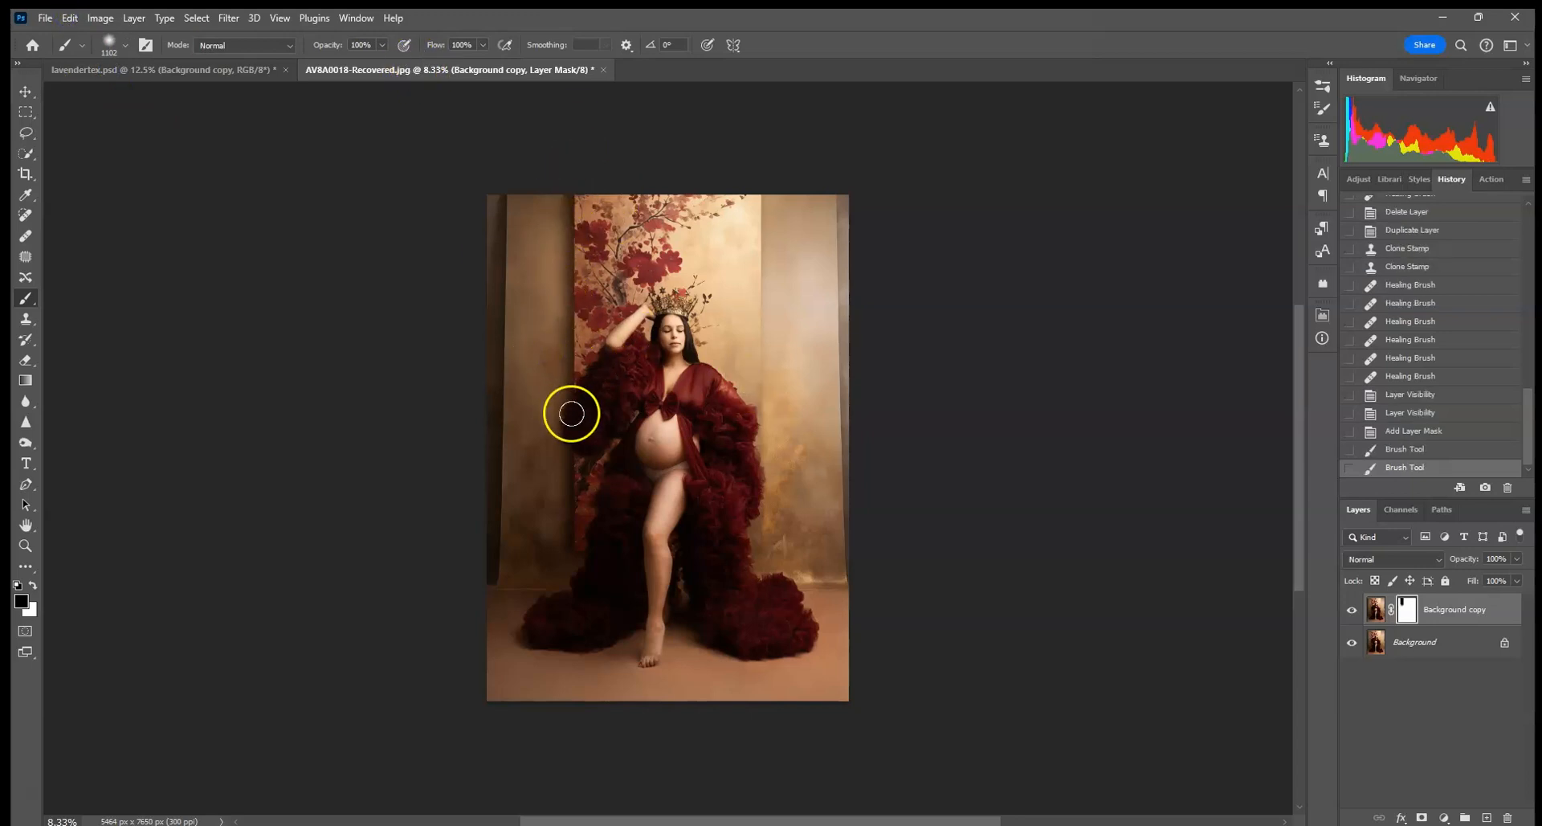
Step: Undo both brush strokes on the Background copy layer mask
left_click(69, 18)
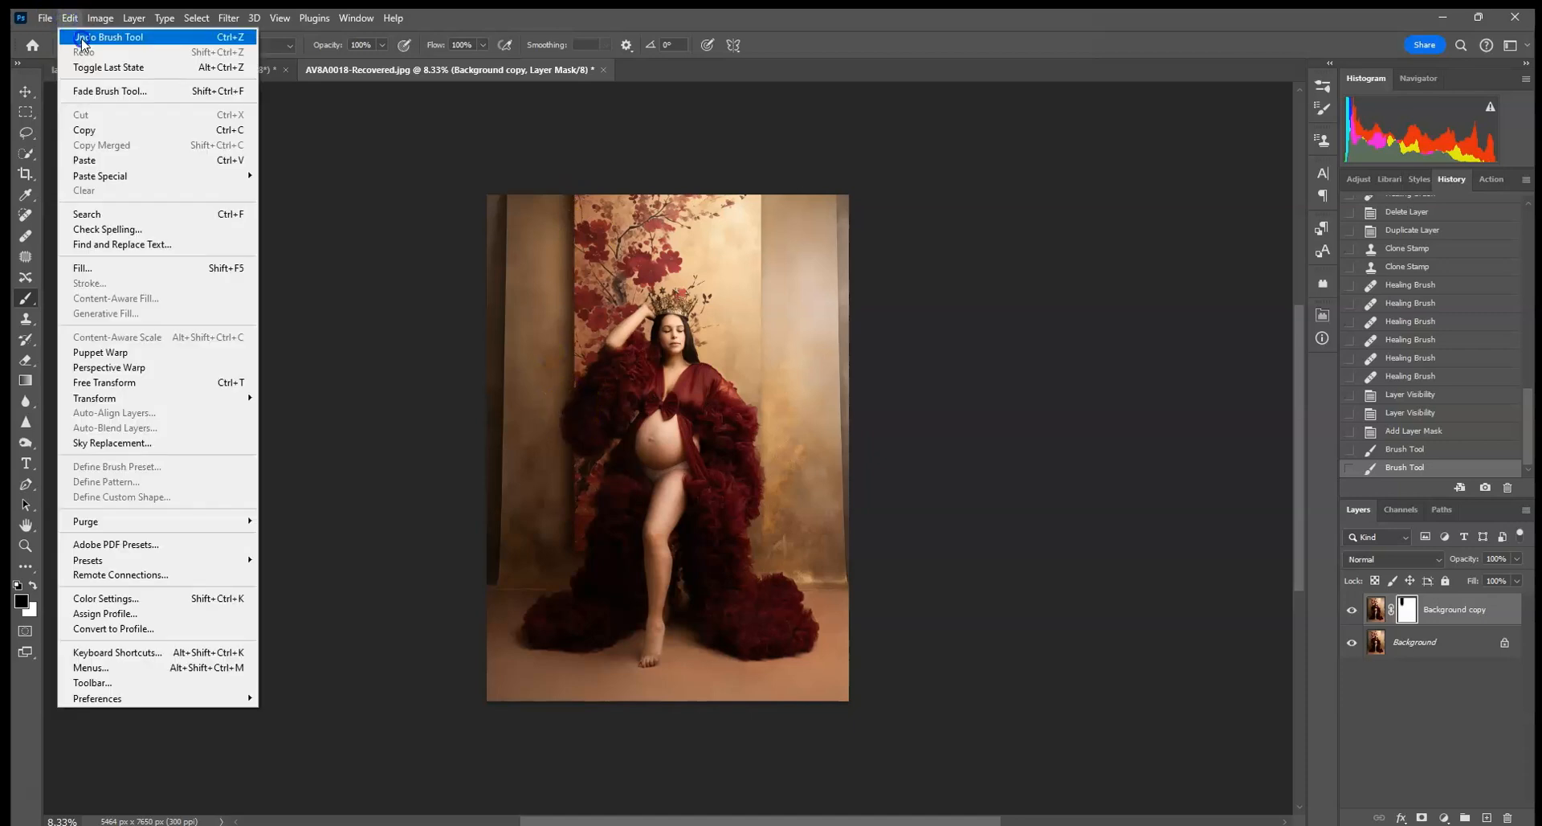
left_click(82, 38)
left_click(69, 18)
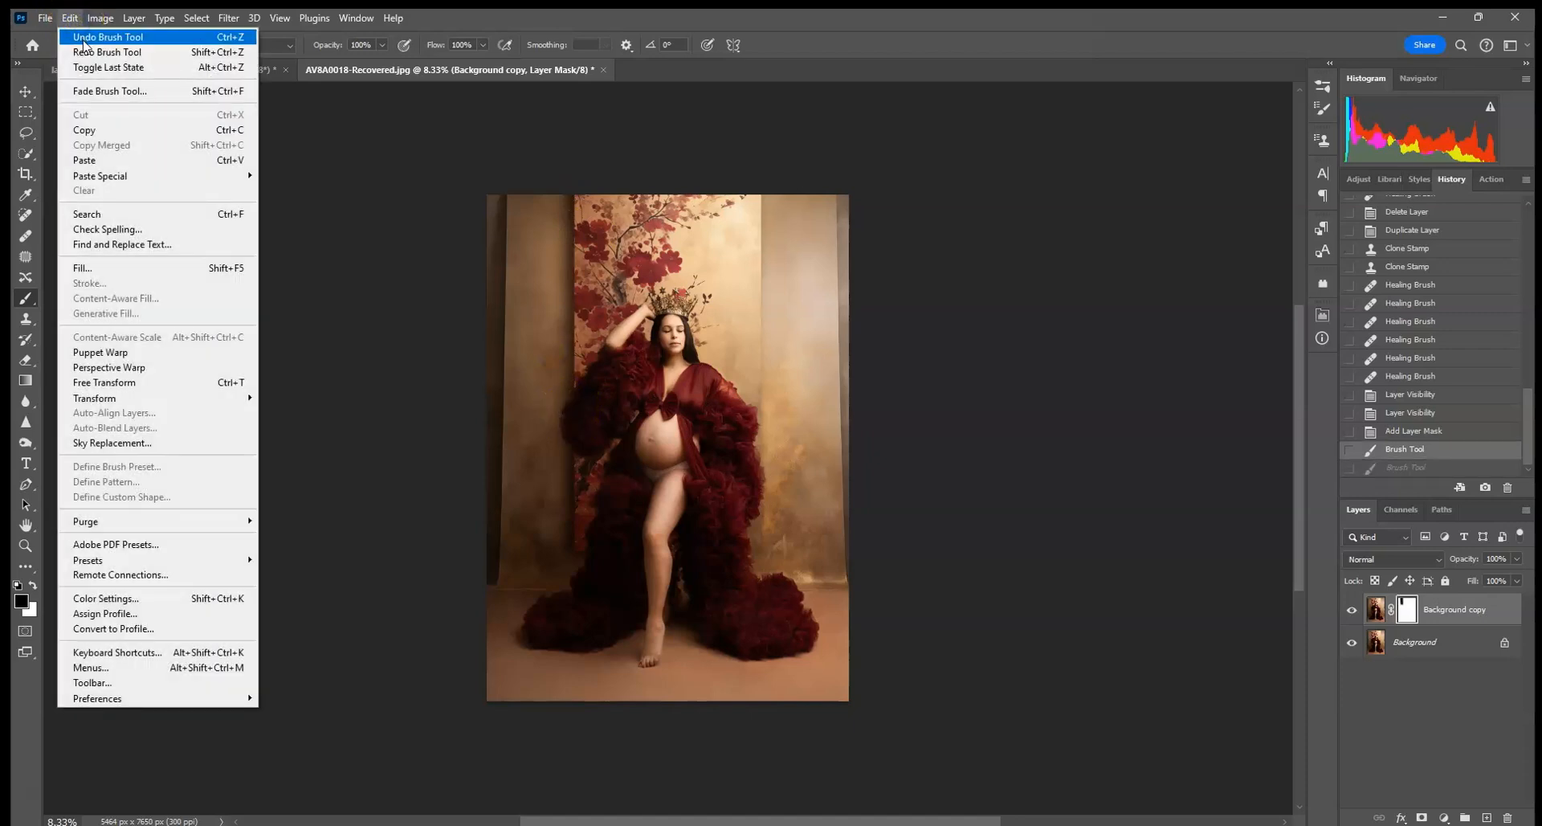
left_click(83, 40)
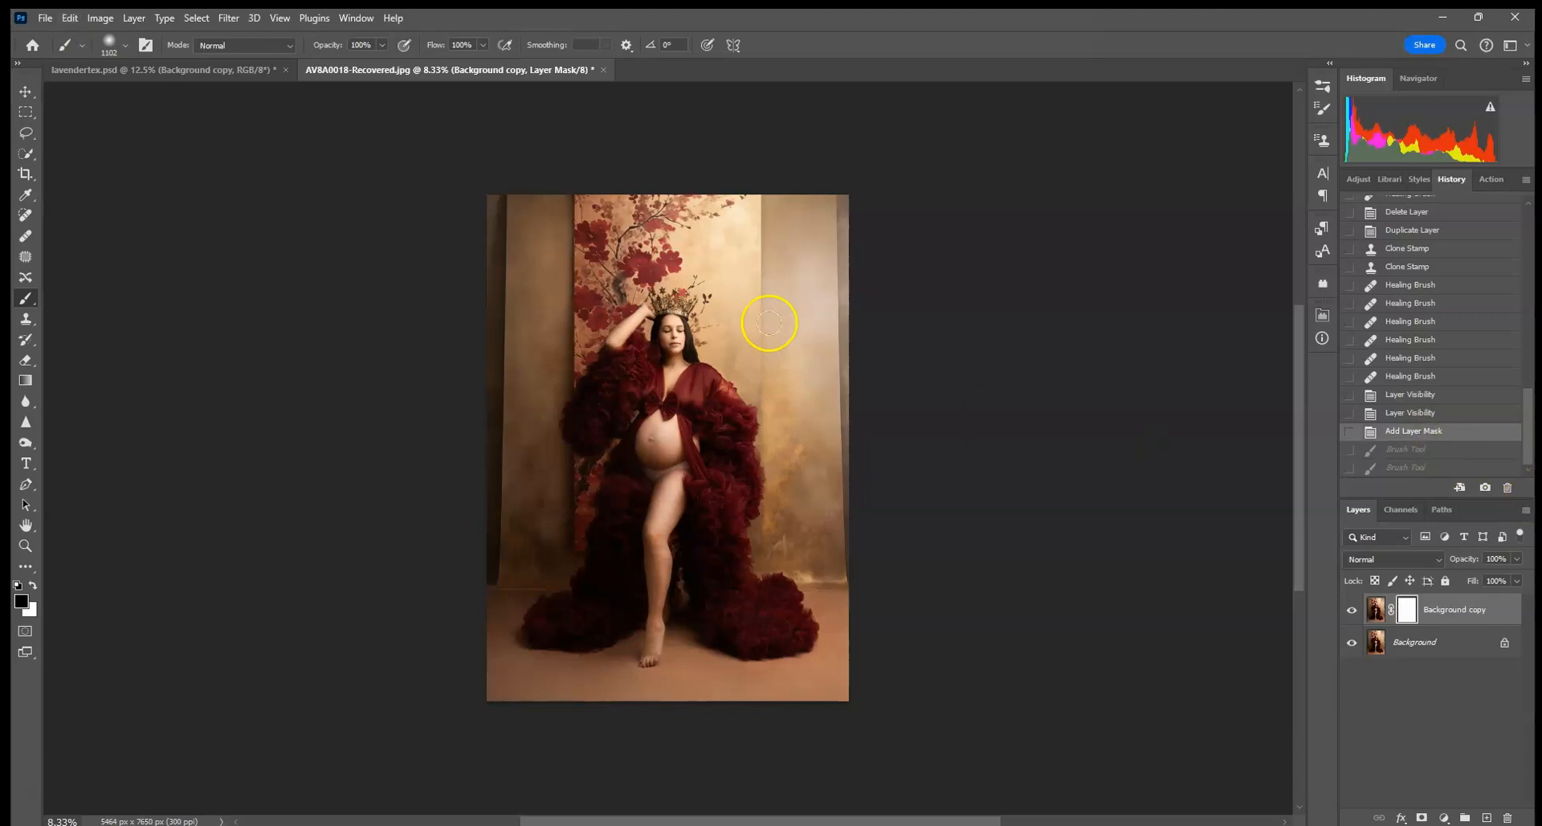
Step: Set the soft round brush to 243 px and paint black on the mask along the floral backdrop's edge and the gown's sleeve
left_click(121, 50)
left_click(176, 92)
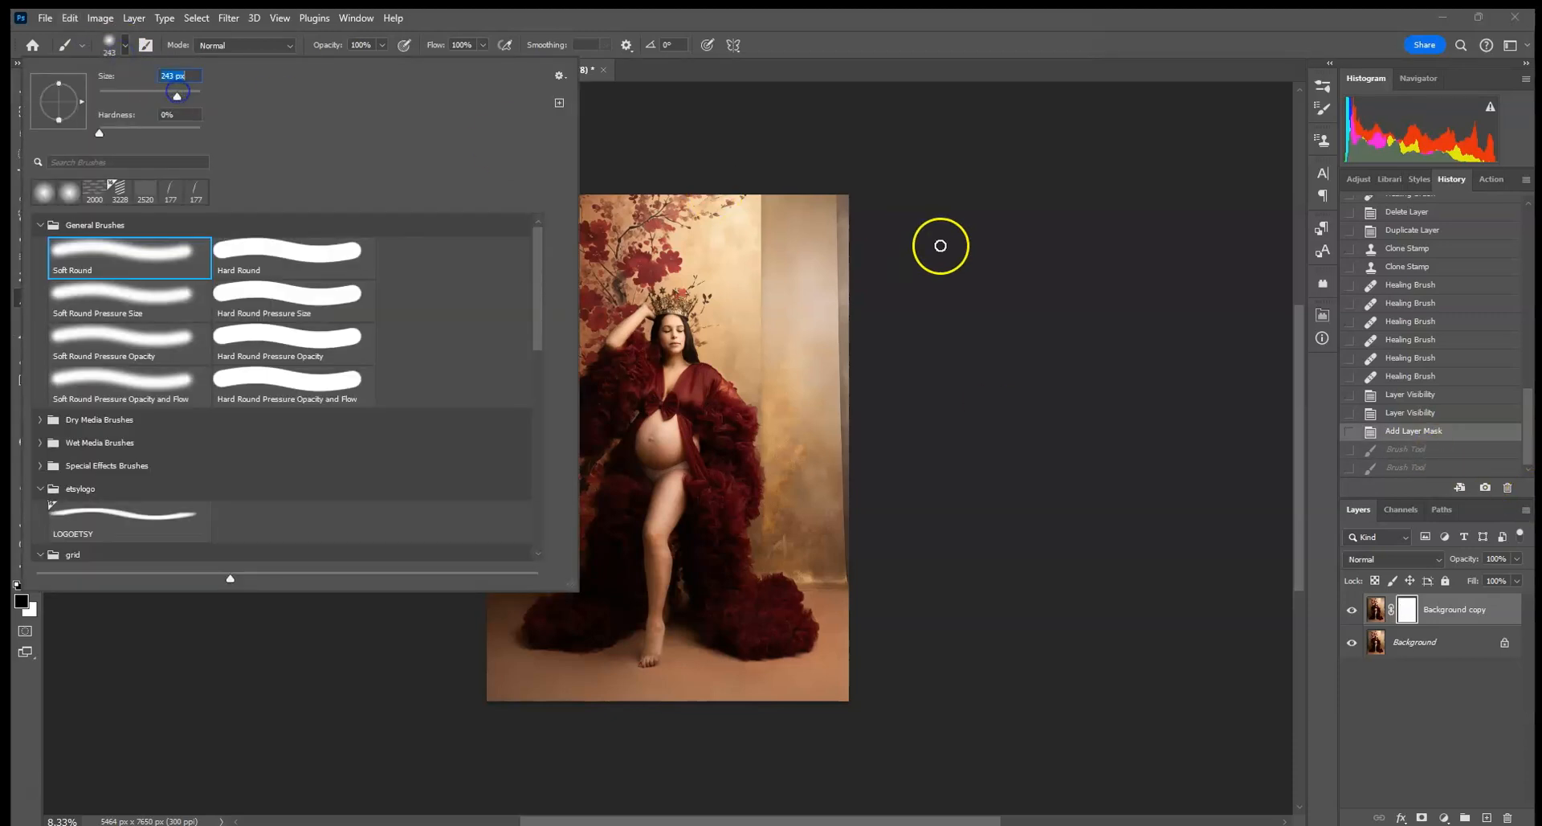
left_click(956, 247)
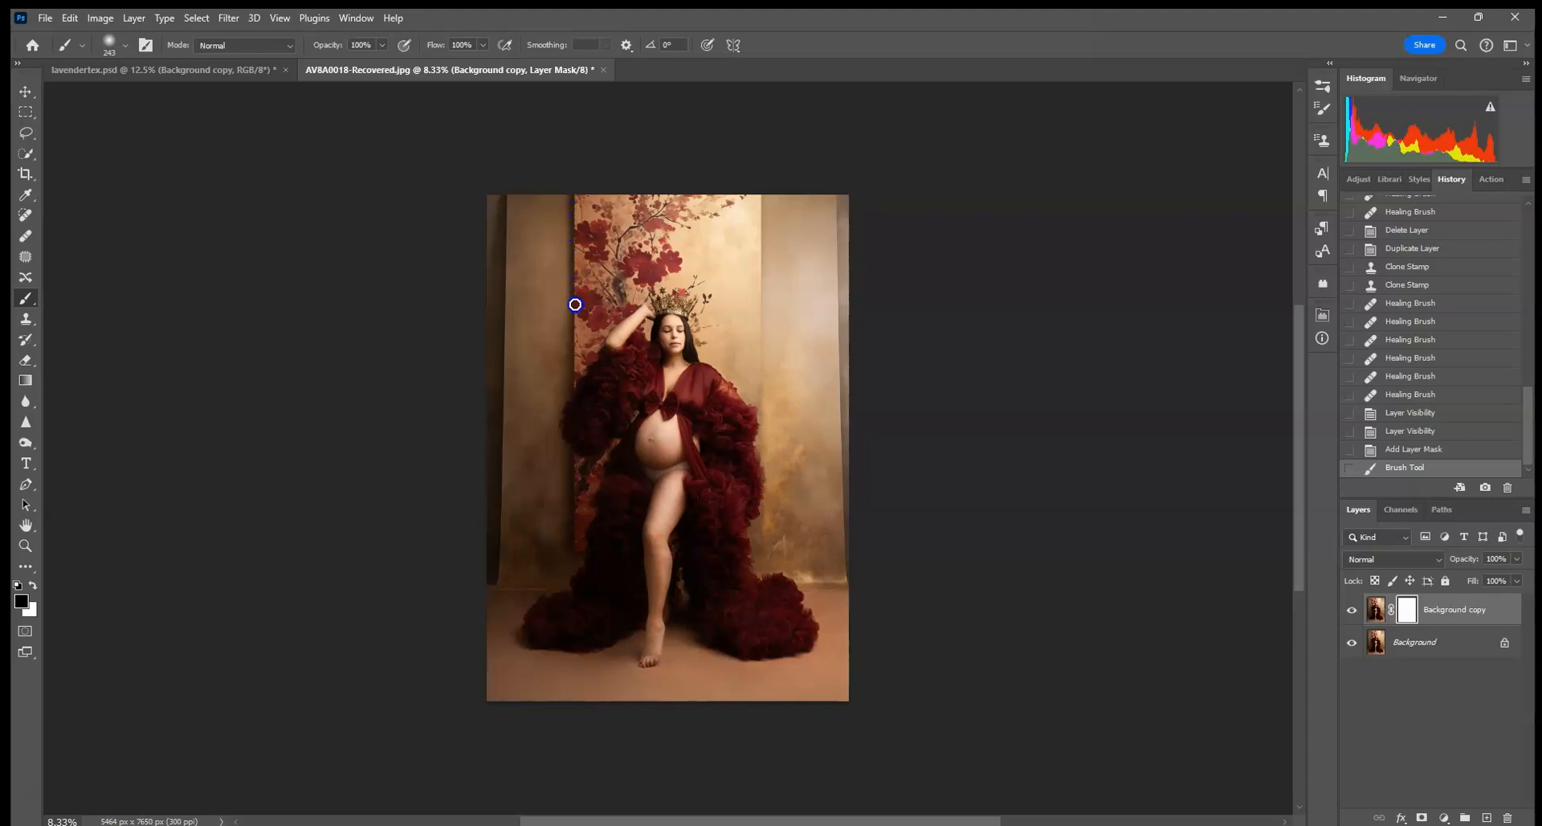
left_click(569, 412)
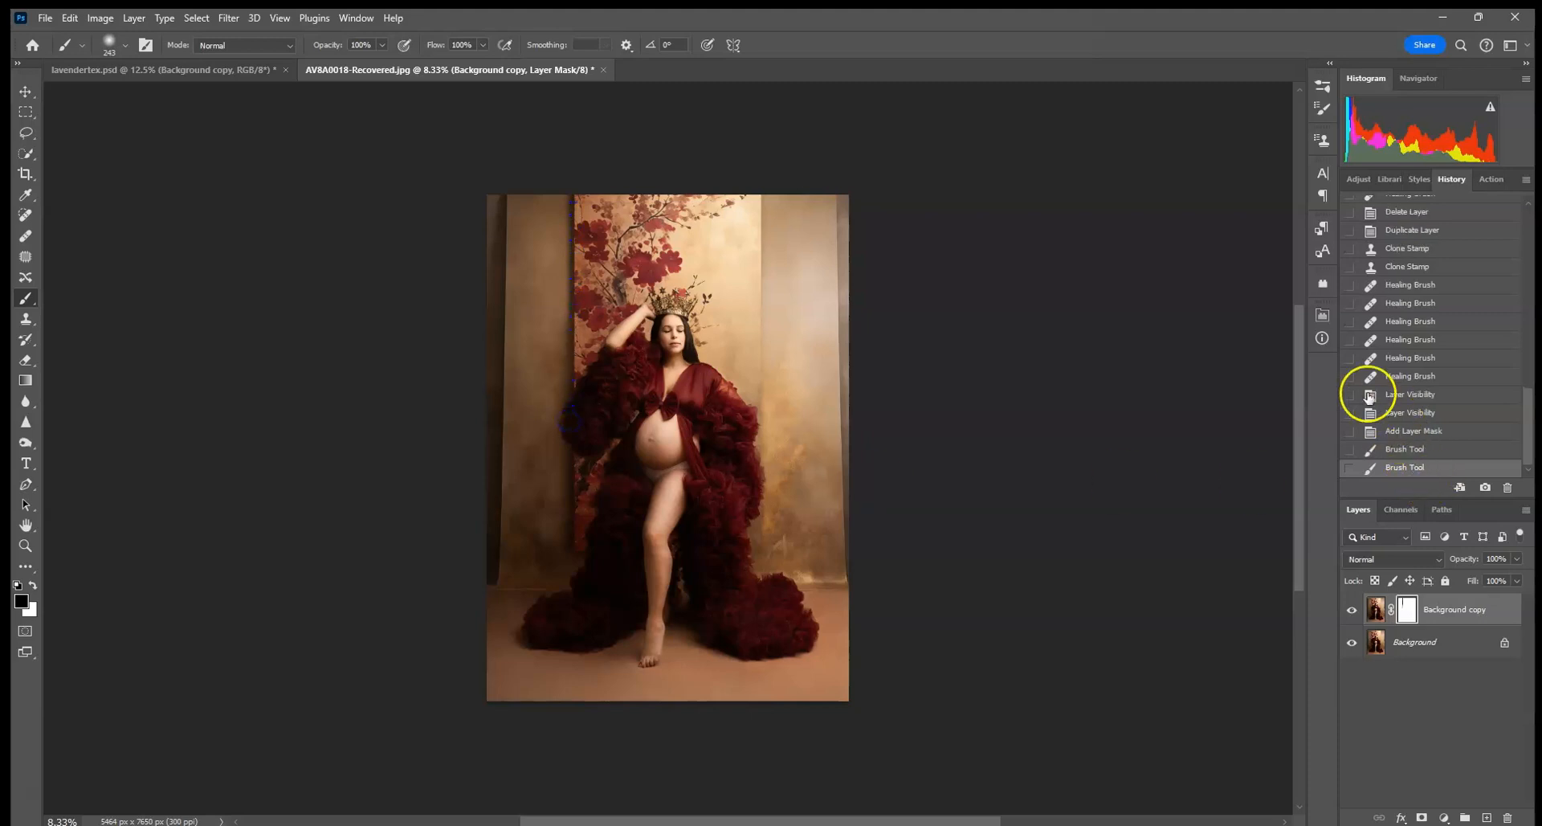
Step: In lavendertex.psd, clone stamp grey wall texture over the shadow beside the purple side of the backdrop at 65% opacity
left_click(152, 71)
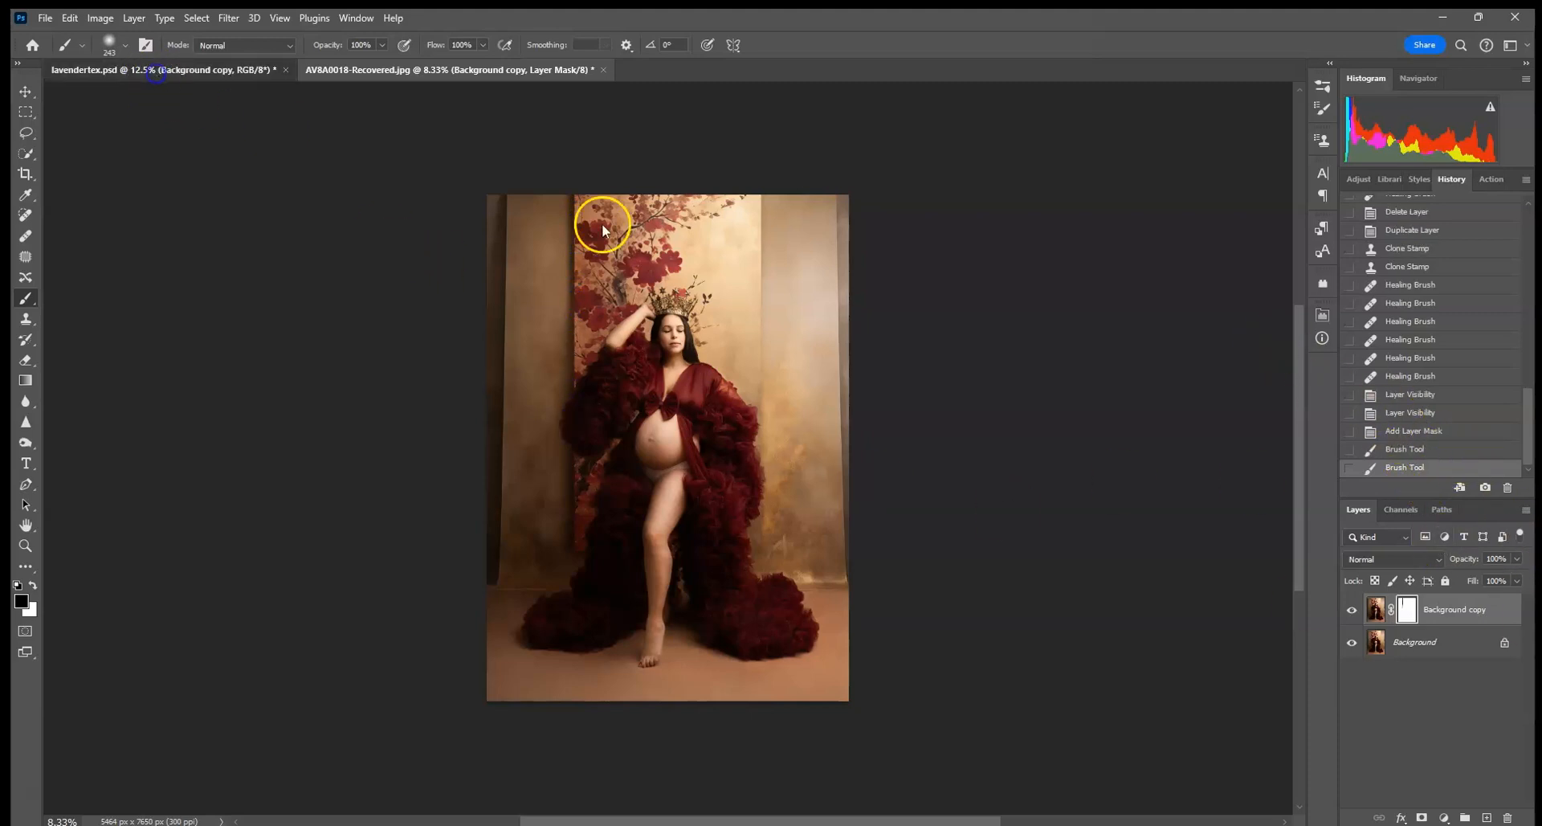
left_click(17, 322)
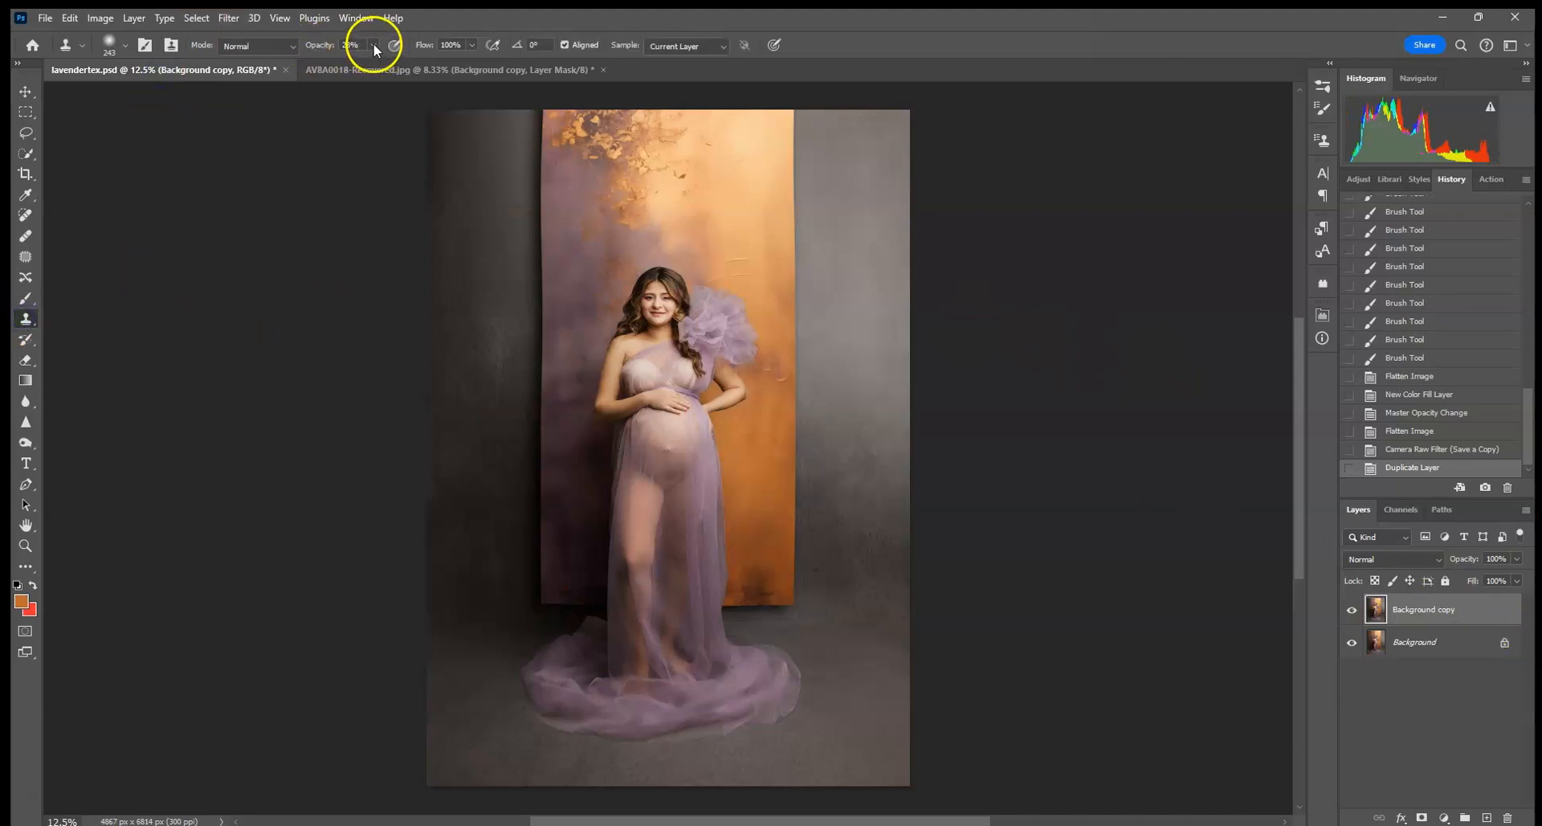
left_click(297, 45)
type("65")
key("Return")
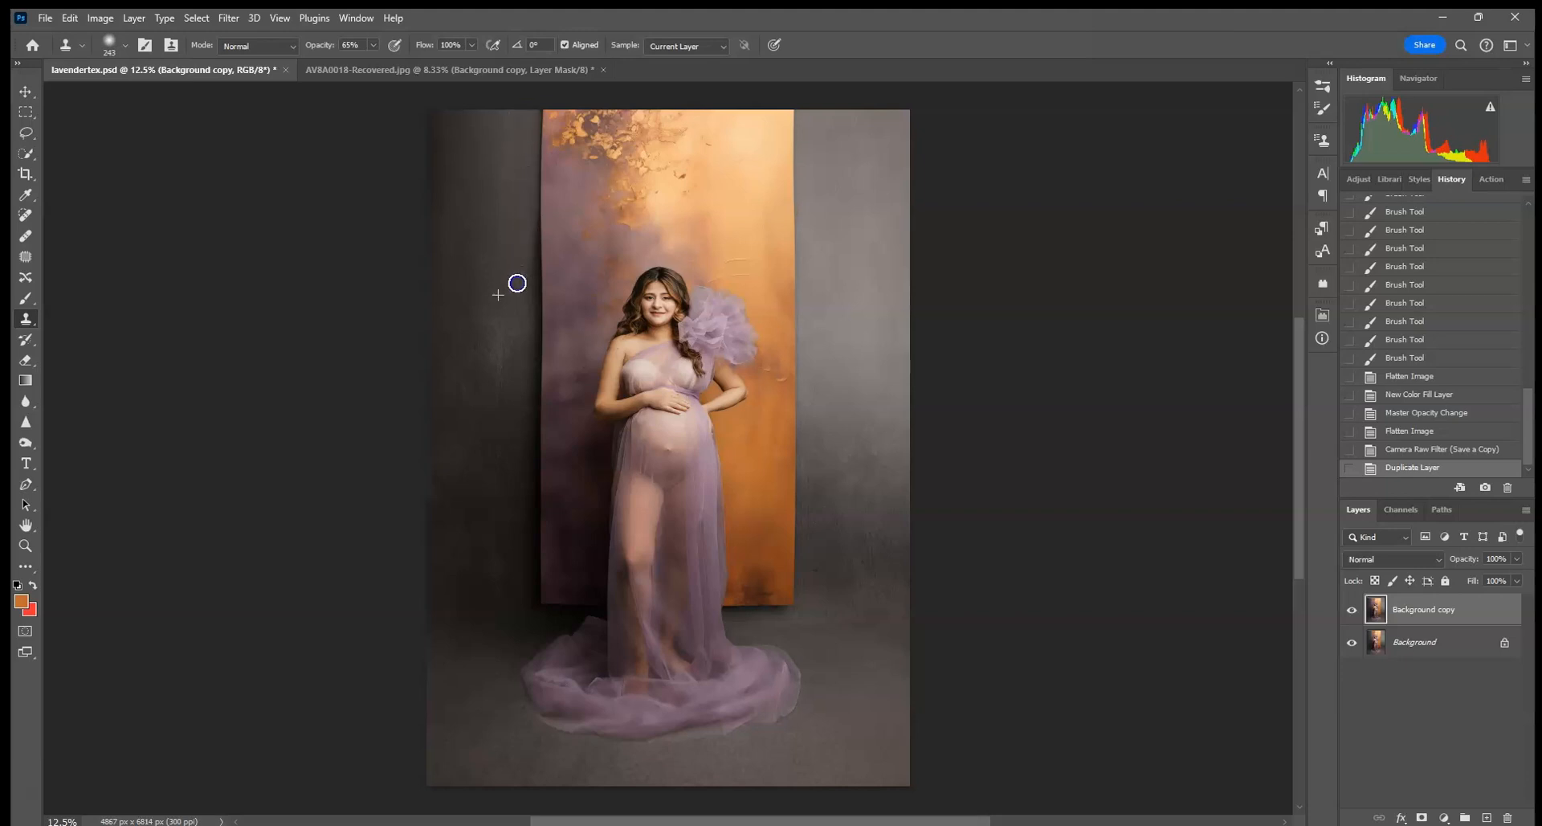
left_click(526, 137)
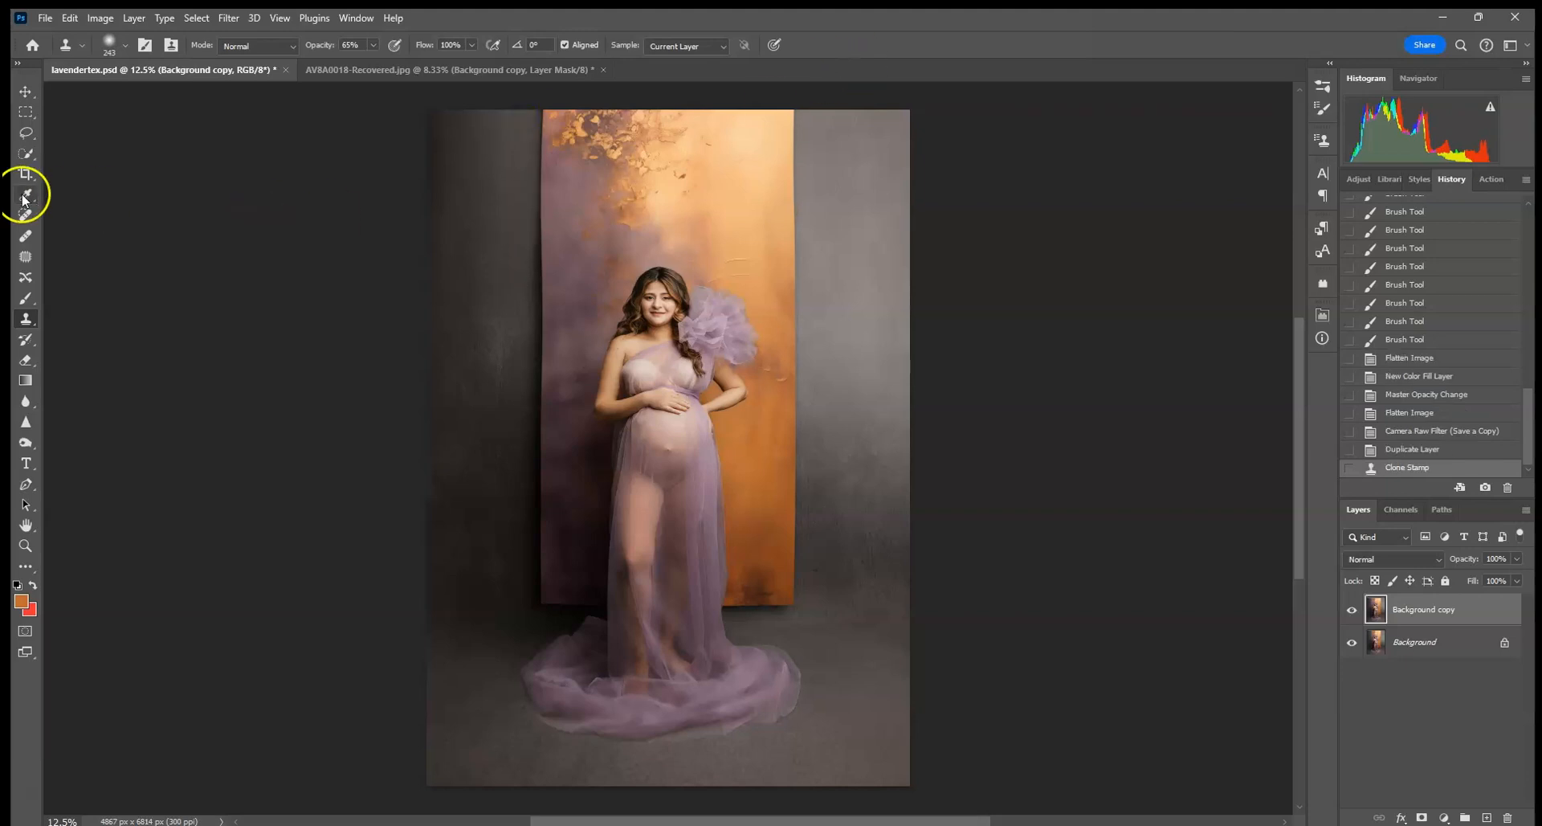
Step: Blend the cloned grey wall beside the backdrop with the Healing Brush and compare Background copy against the original
left_click(26, 235)
left_click(496, 147, "alt")
left_click(518, 171)
left_click(512, 182)
left_click(493, 168)
left_click(503, 240)
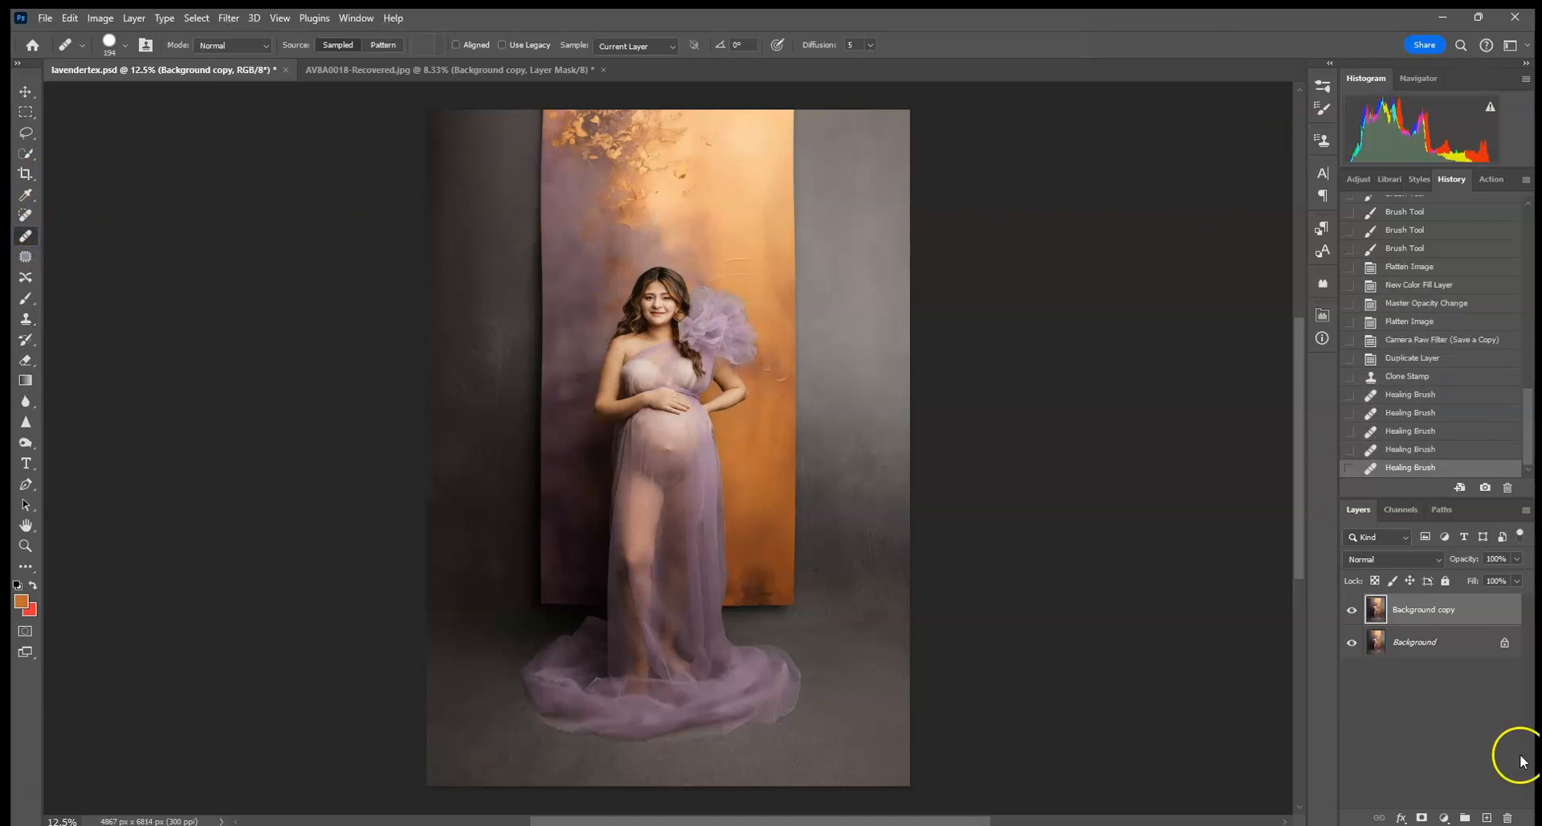
left_click(1354, 612)
left_click(1354, 611)
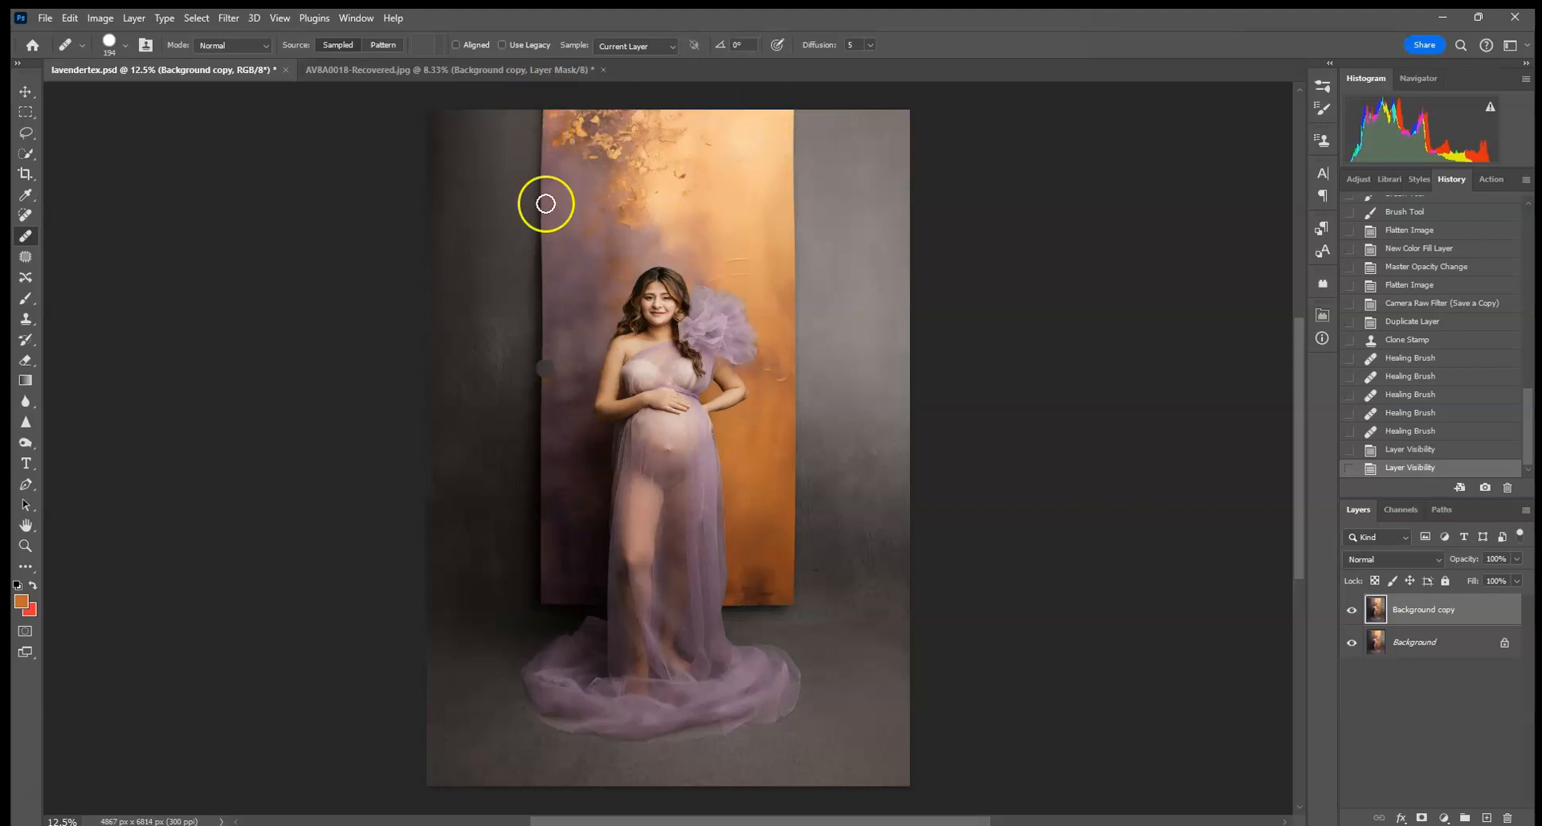
Step: Switch to AV8A0018-Recovered.jpg and delete the layer mask from Background copy
left_click(411, 72)
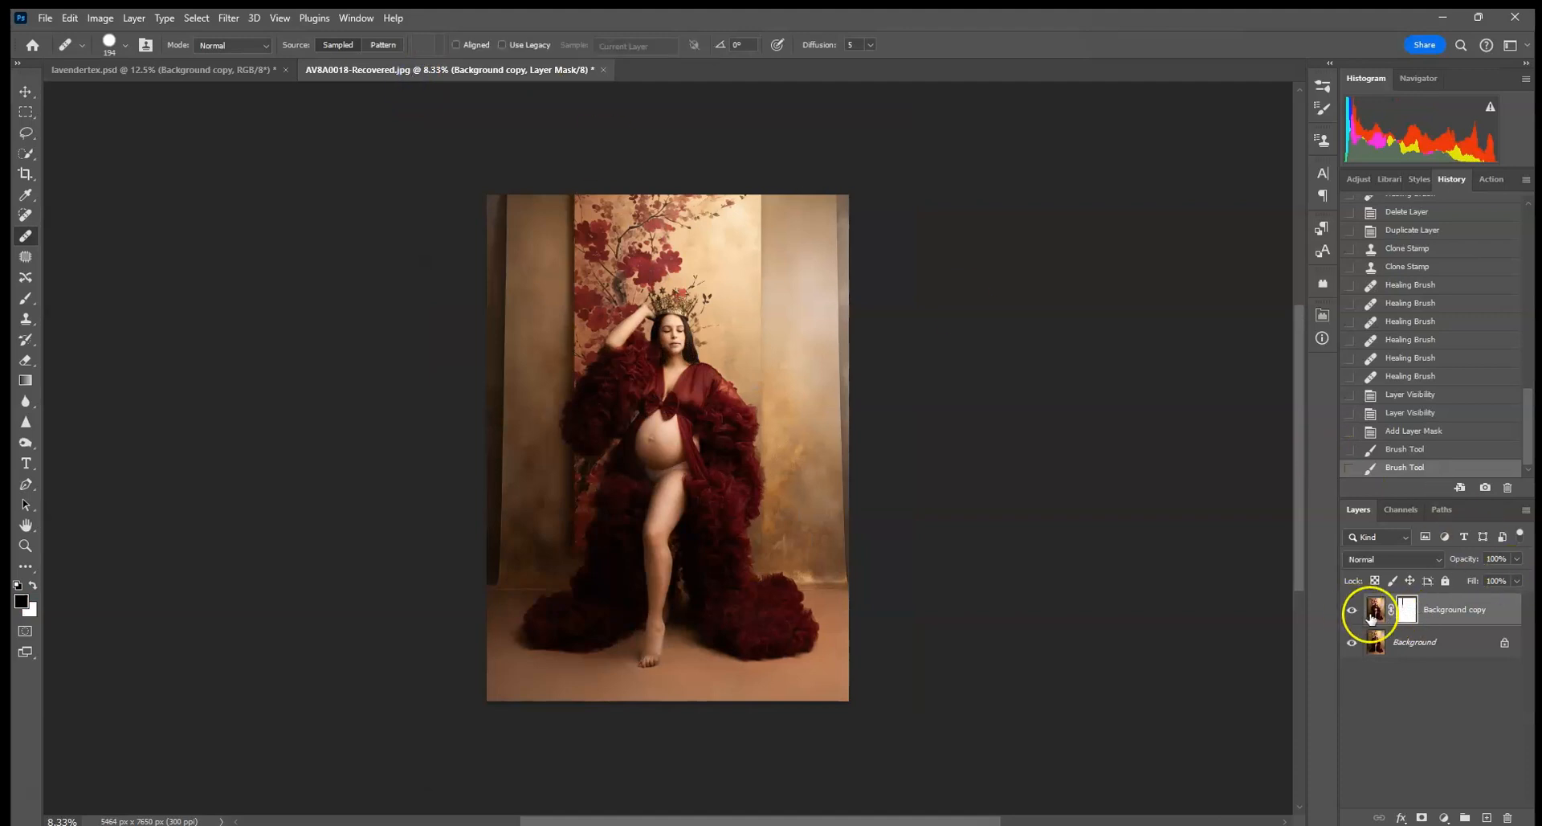
right_click(1406, 618)
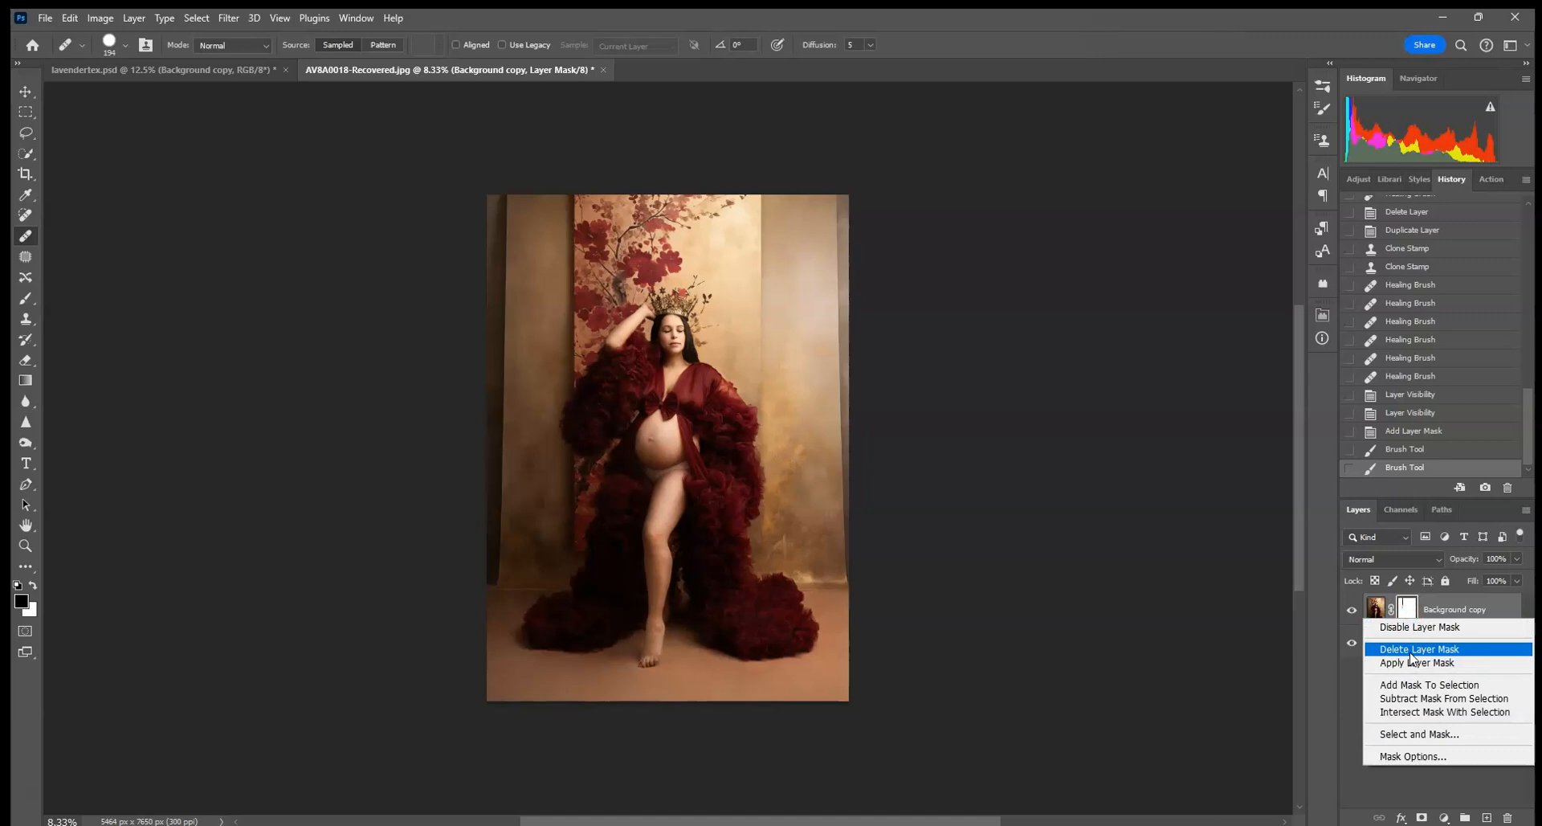
left_click(1411, 651)
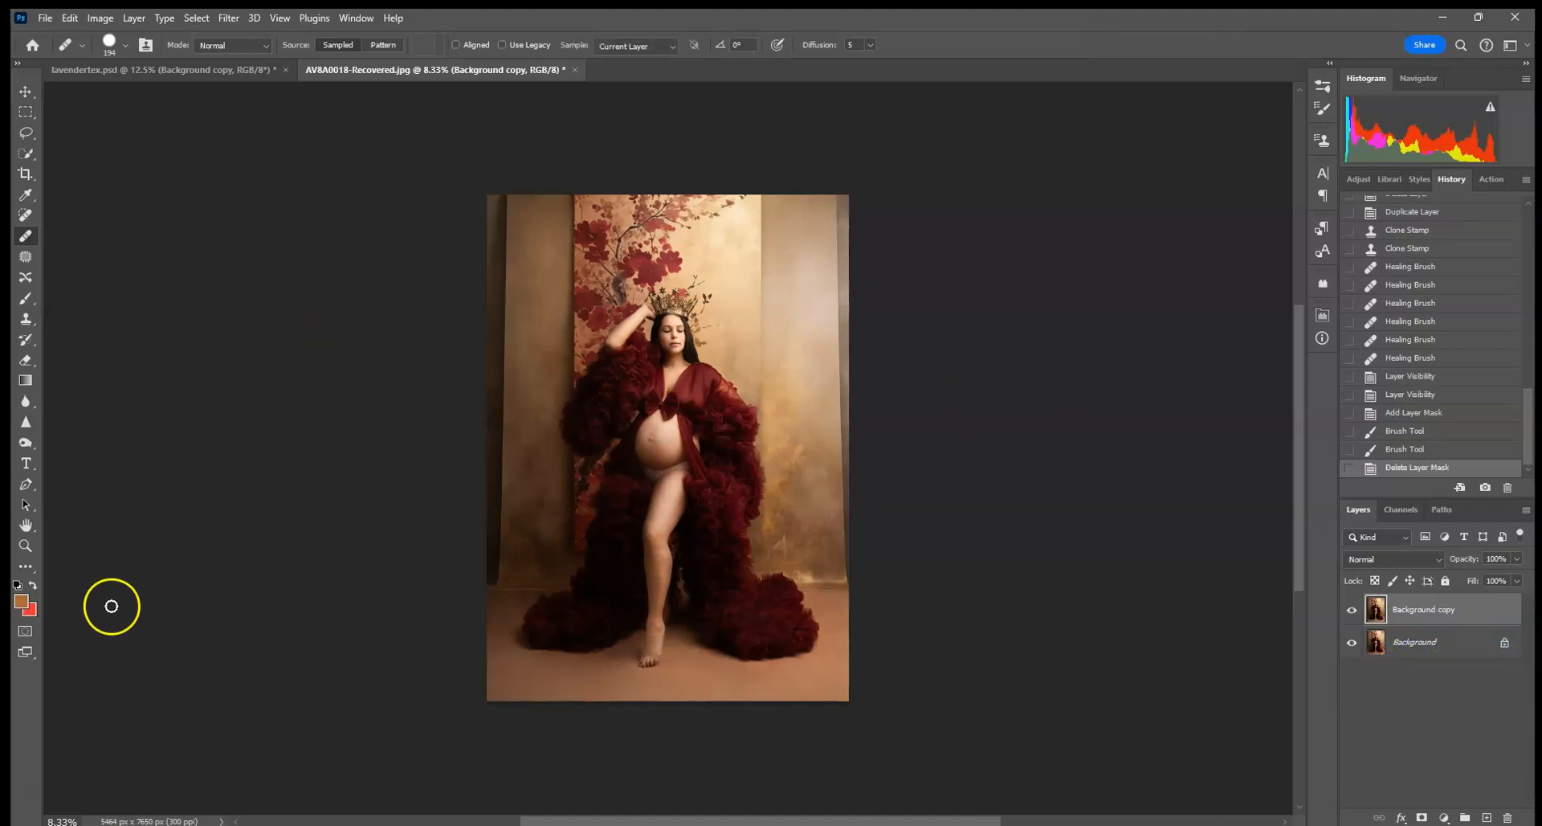